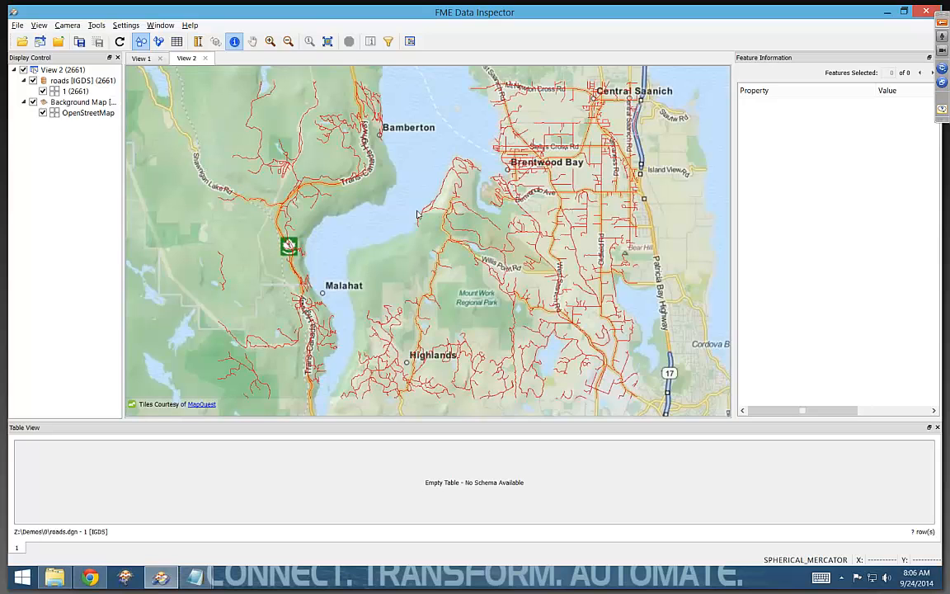
- Hide the background map and examine the feature attributes of two roads, including igds_style
{"action": "left_click", "coordinate": [34, 102]}
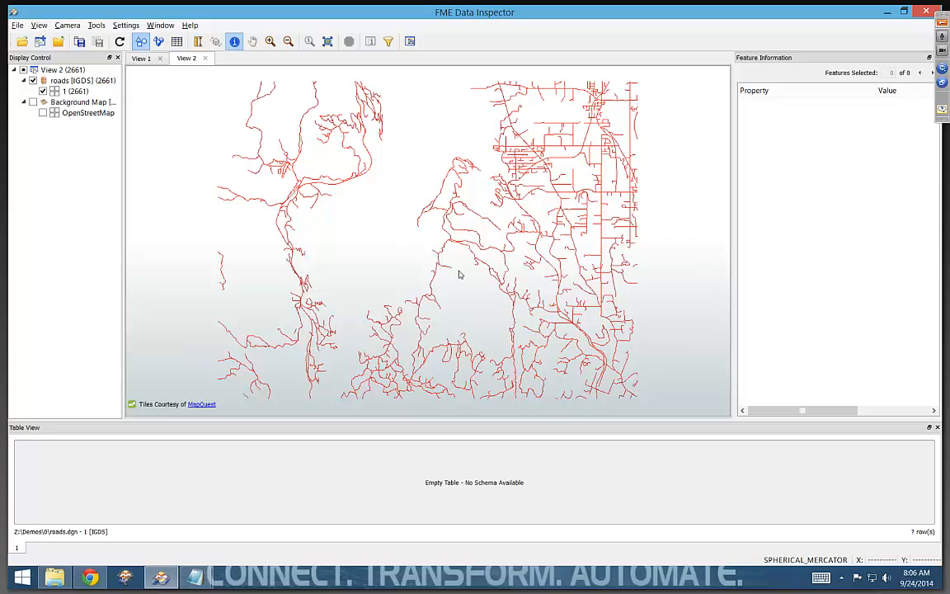
{"action": "left_click", "coordinate": [341, 187]}
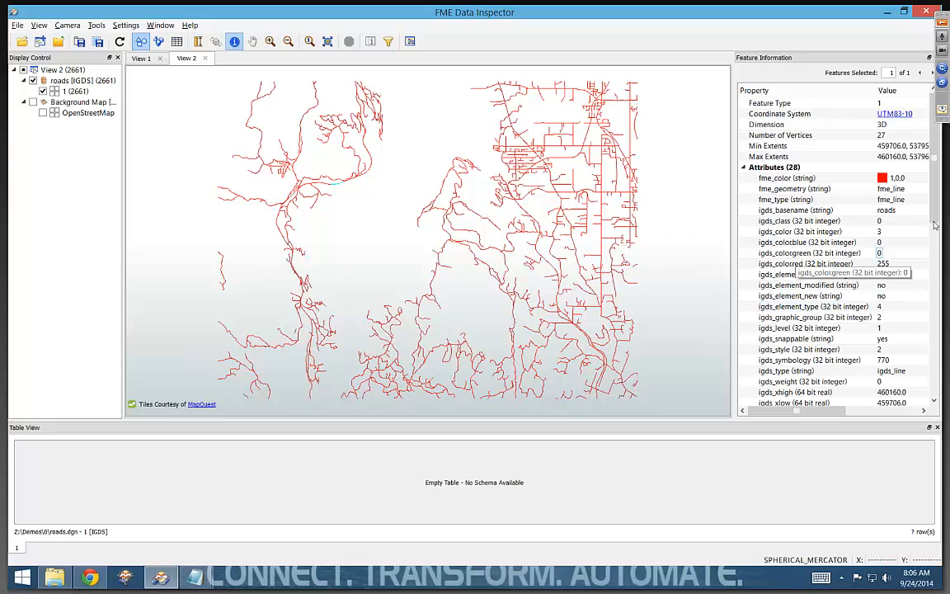
{"action": "left_click_drag", "start_coordinate": [934, 217], "coordinate": [935, 222]}
{"action": "scroll", "coordinate": [783, 330], "scroll_direction": "down", "scroll_amount": 3}
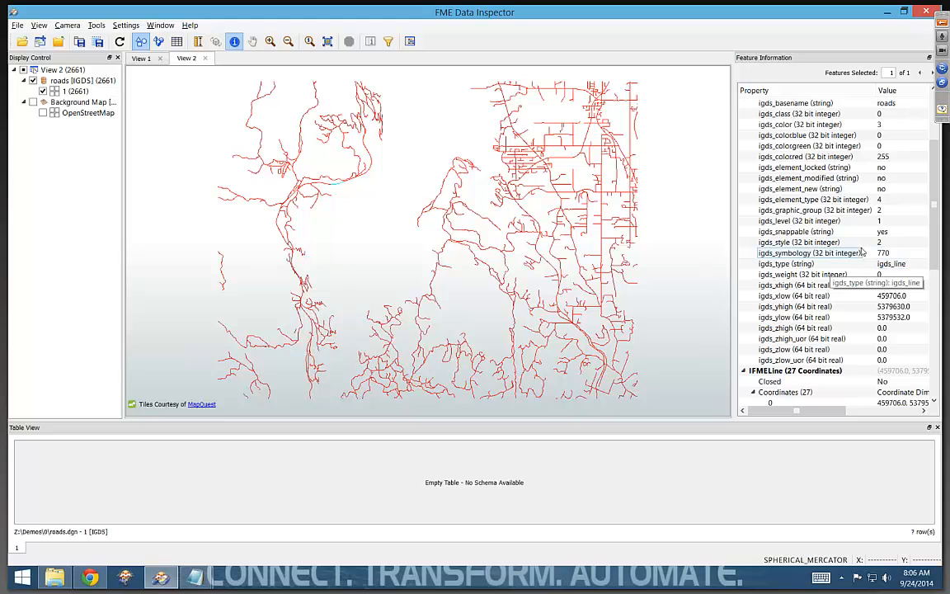
{"action": "left_click", "coordinate": [620, 195]}
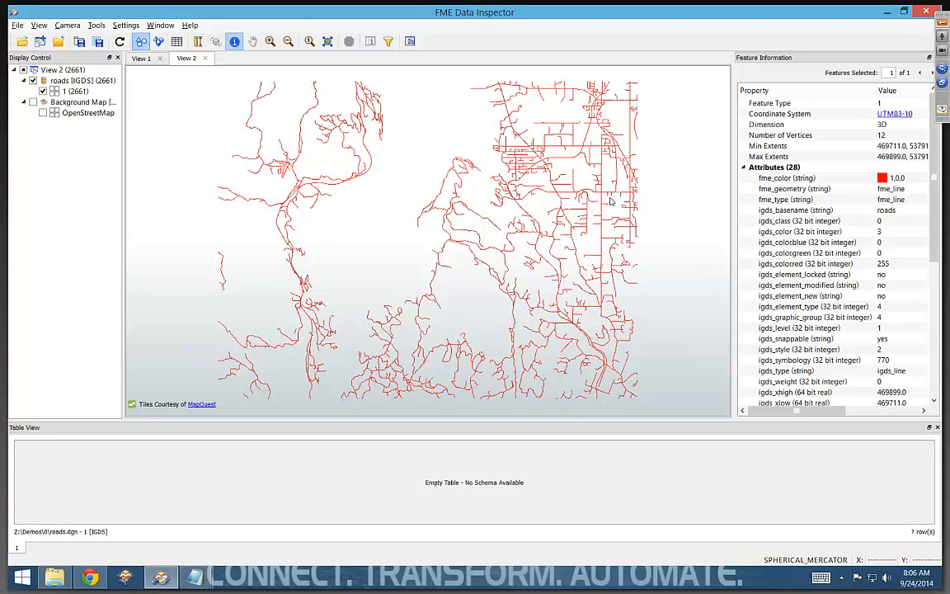
{"action": "left_click", "coordinate": [811, 351]}
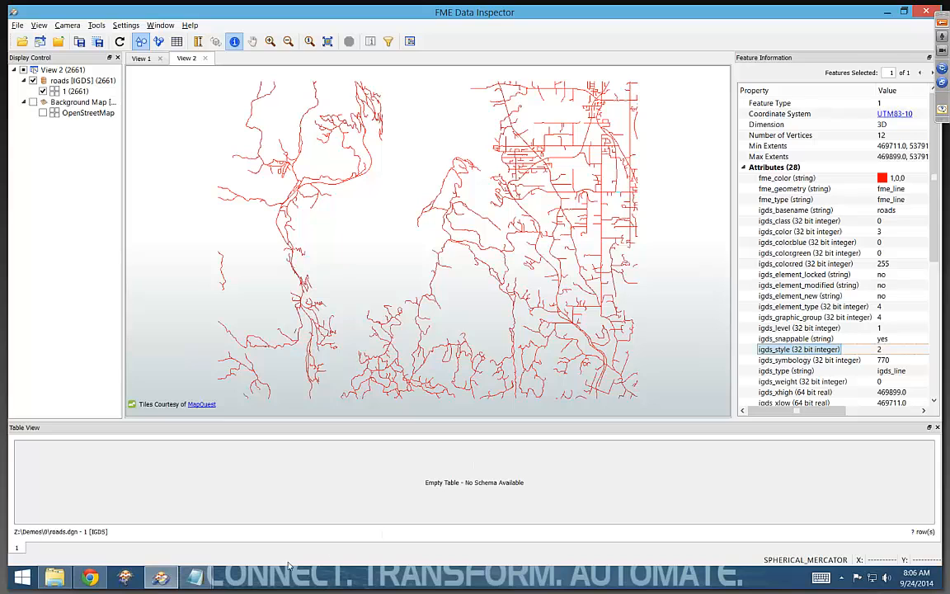
- Switch to Notepad to read the untitled attribute notes and the igds_style,road_type header in lookup.csv
{"action": "left_click", "coordinate": [194, 576]}
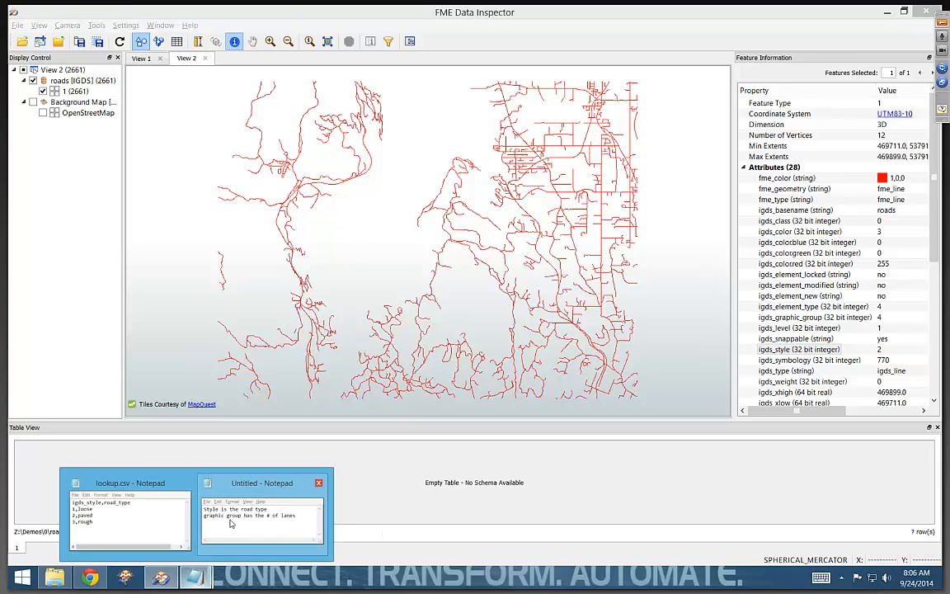
{"action": "left_click", "coordinate": [231, 523]}
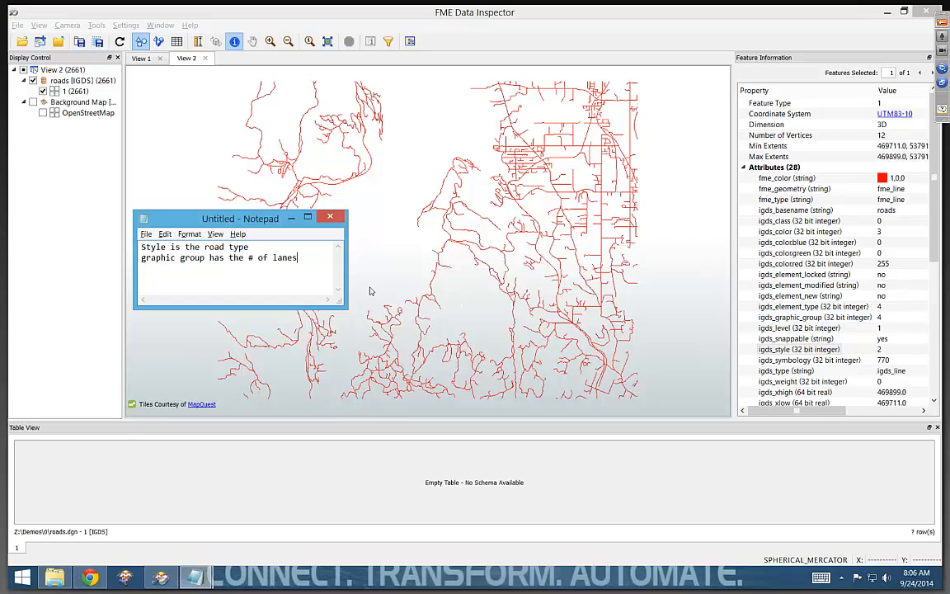
{"action": "mouse_move", "coordinate": [195, 577]}
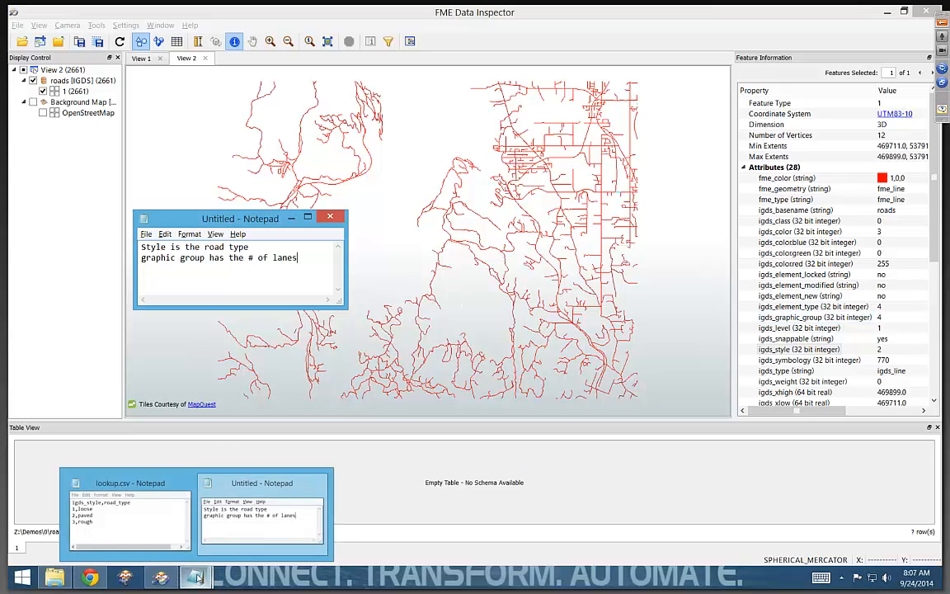
{"action": "left_click", "coordinate": [155, 530]}
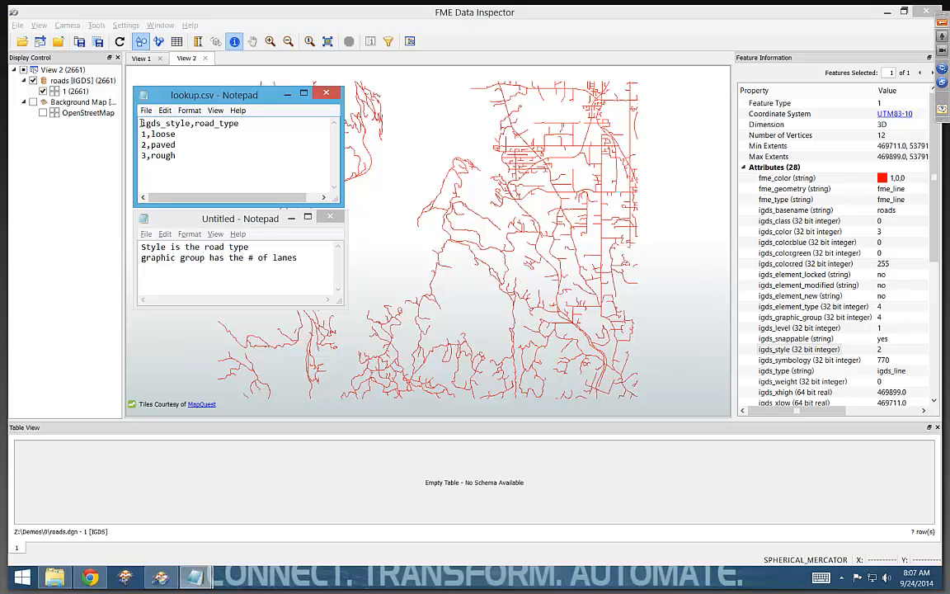
{"action": "left_click_drag", "start_coordinate": [141, 123], "coordinate": [281, 127]}
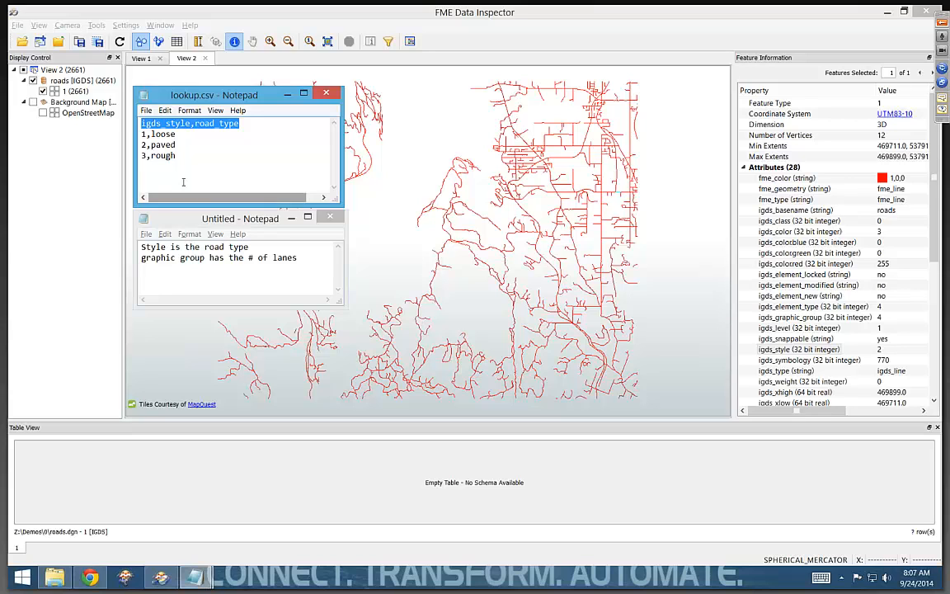
- Return to FME Data Inspector and show the background map behind the roads again
{"action": "left_click", "coordinate": [33, 102]}
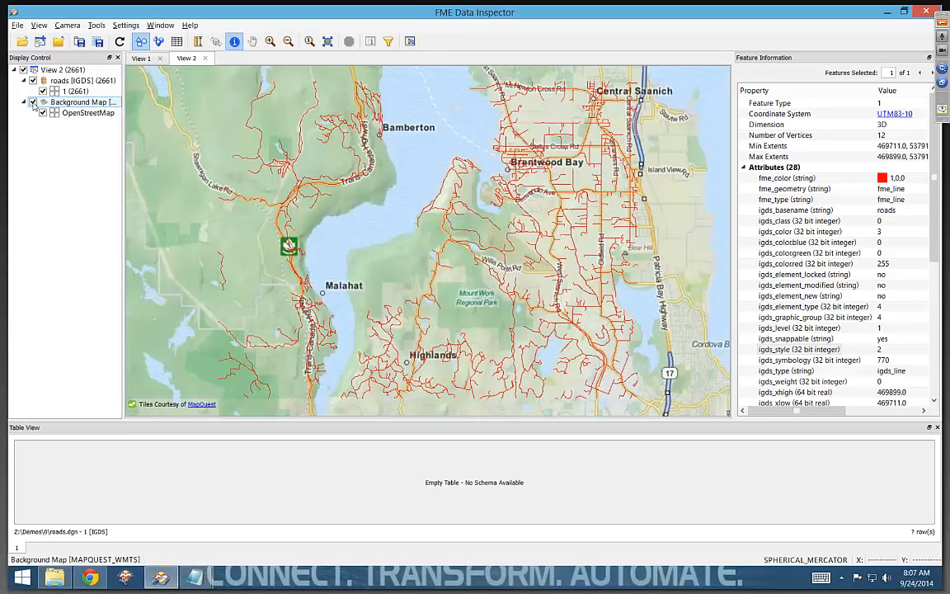
{"action": "left_click", "coordinate": [96, 25]}
{"action": "left_click", "coordinate": [102, 180]}
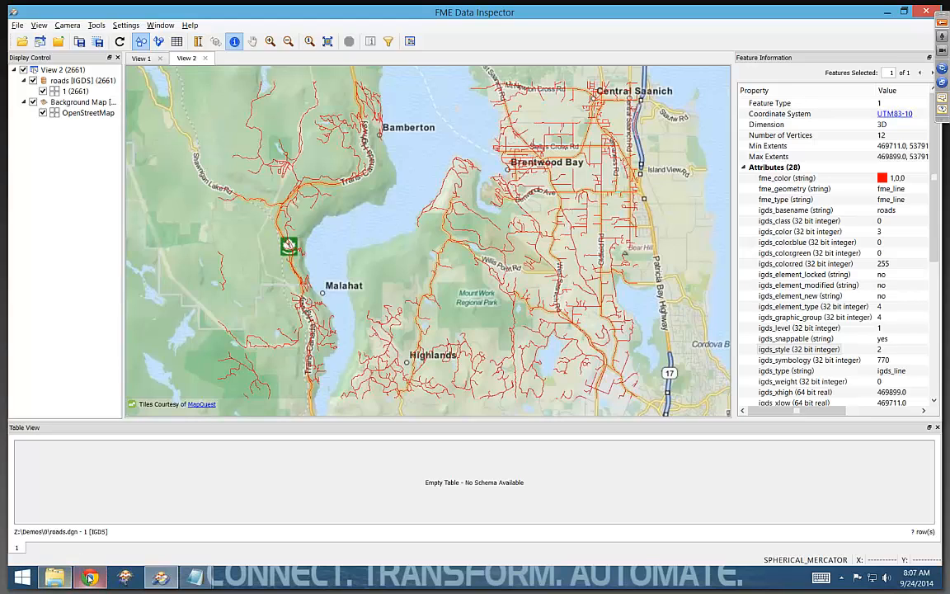
{"action": "mouse_move", "coordinate": [90, 578]}
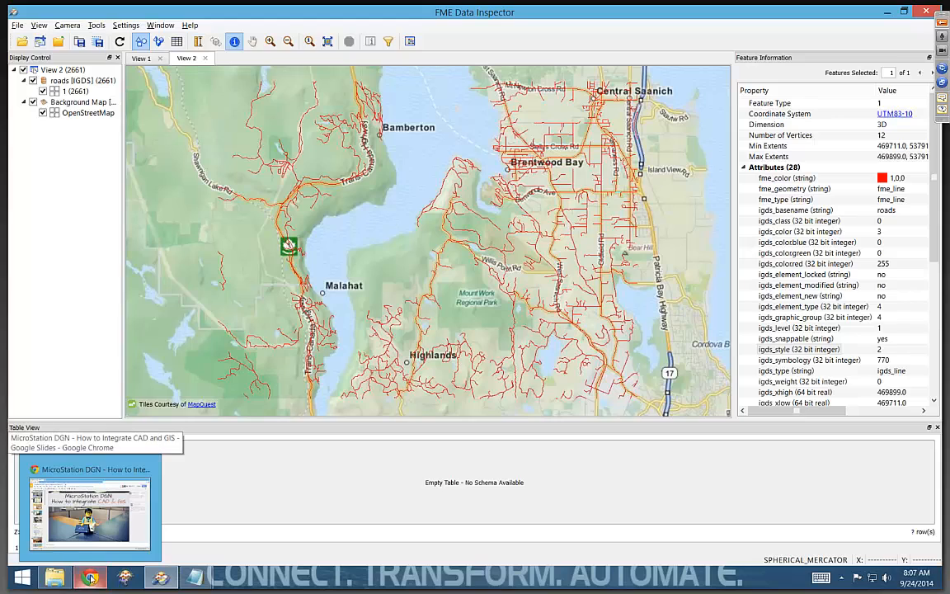
- Switch to FME Workbench and add roads.dgn as a Bentley MicroStation Design (V7) reader with coordinate system UTM83-10
{"action": "left_click", "coordinate": [126, 578]}
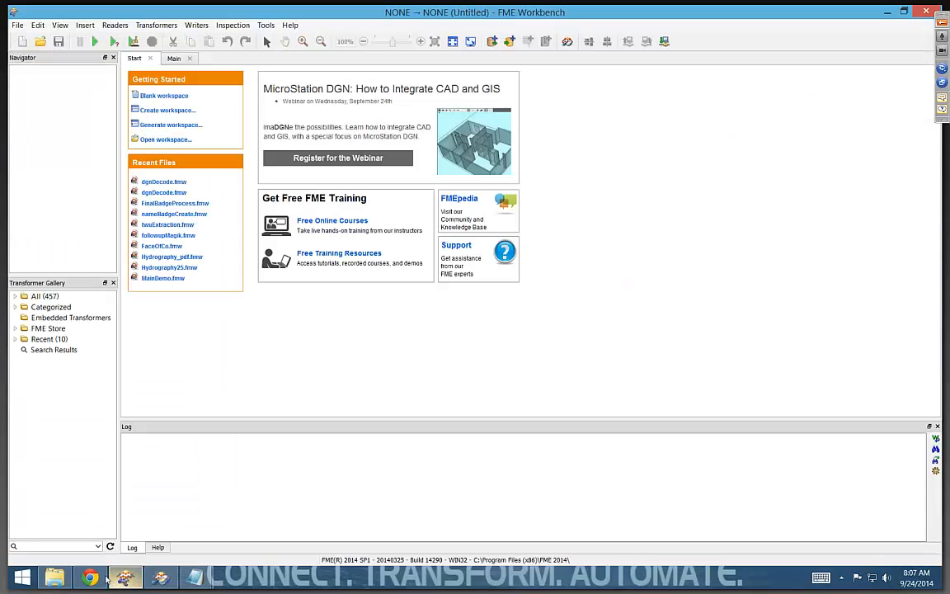
{"action": "left_click", "coordinate": [55, 577]}
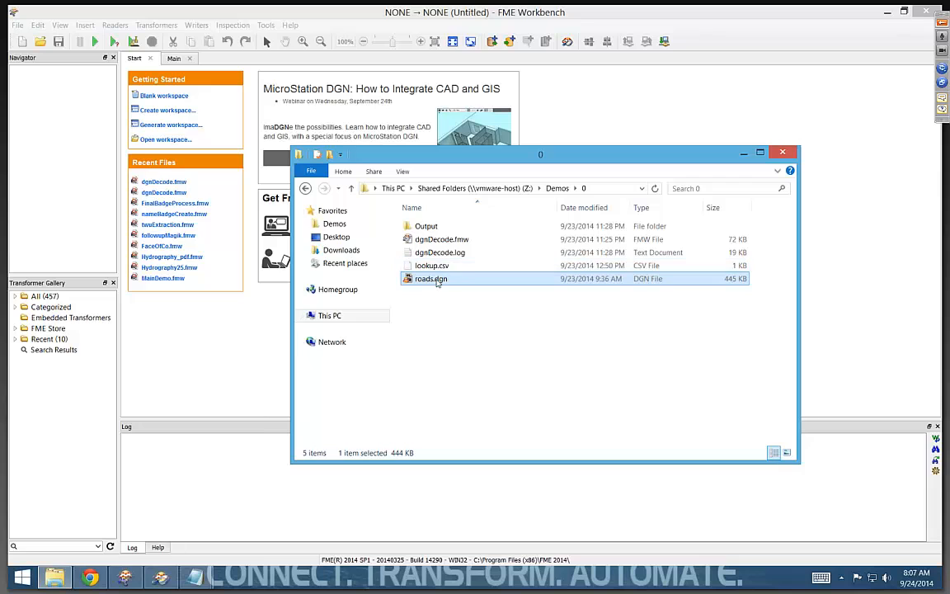
{"action": "left_click_drag", "start_coordinate": [438, 280], "coordinate": [237, 355]}
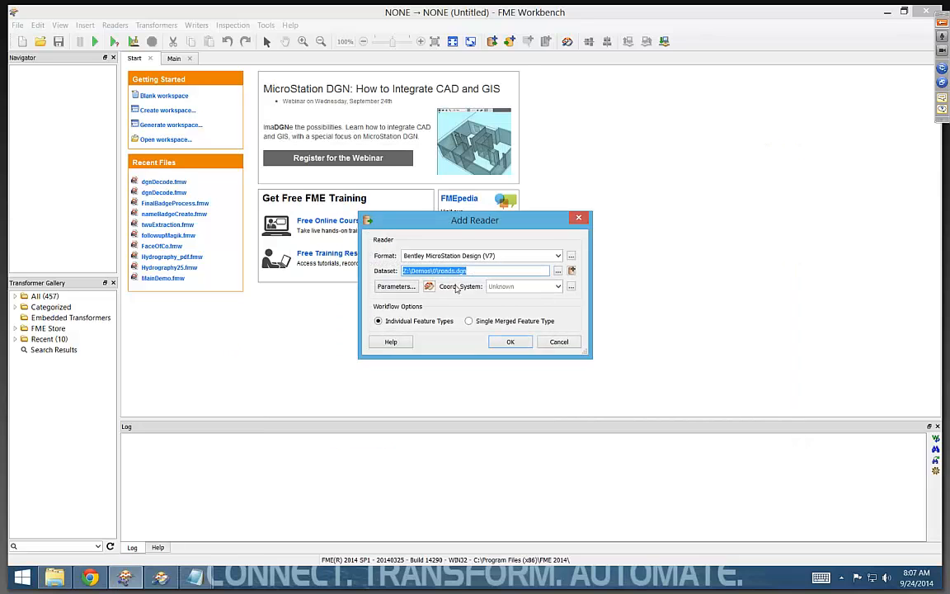
{"action": "left_click", "coordinate": [504, 288]}
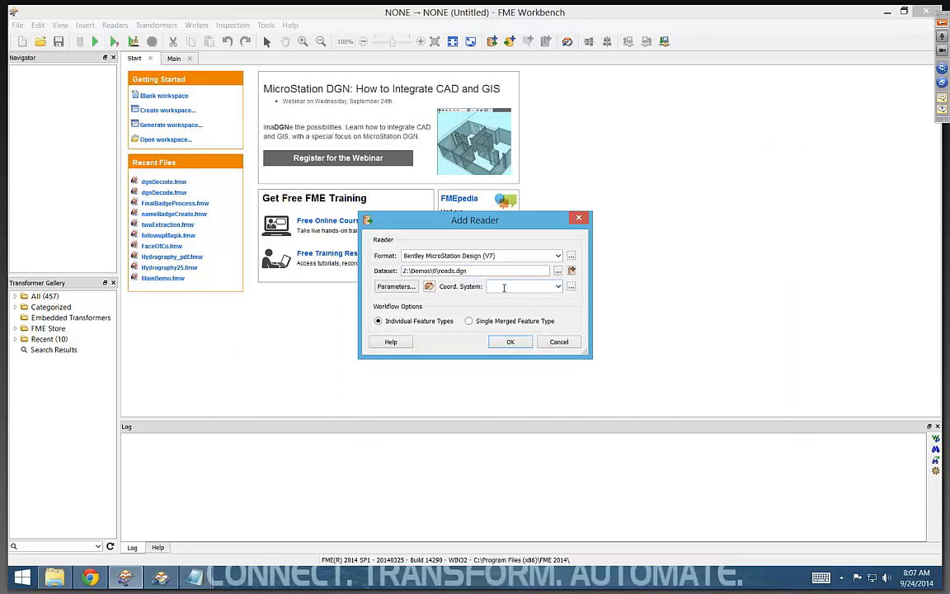
{"action": "type", "text": "UTM1"}
{"action": "key", "text": "BackSpace"}
{"action": "type", "text": "83-10"}
{"action": "left_click", "coordinate": [510, 342]}
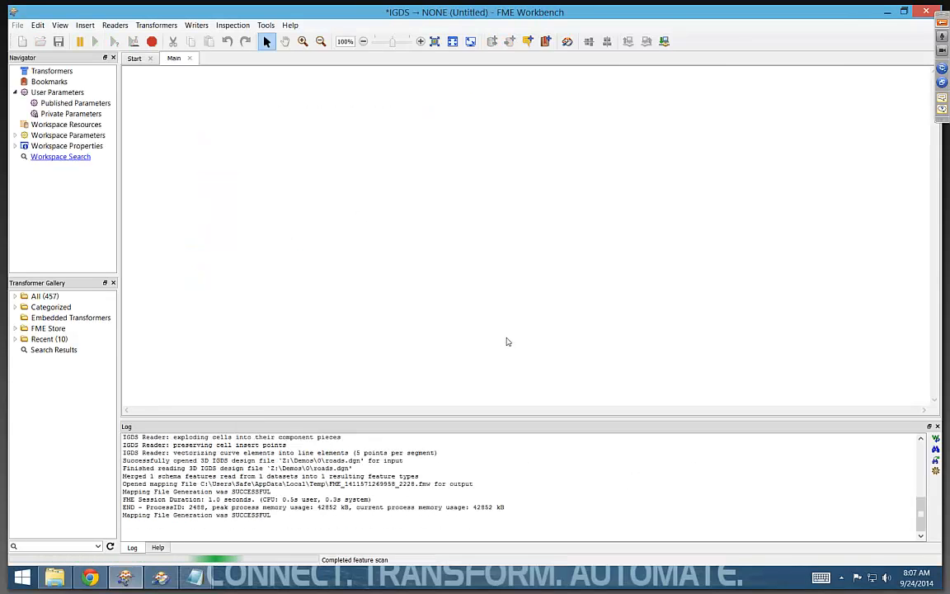
- Expand the roads feature type's attributes and connect a Joiner transformer to its output
{"action": "left_click", "coordinate": [173, 155]}
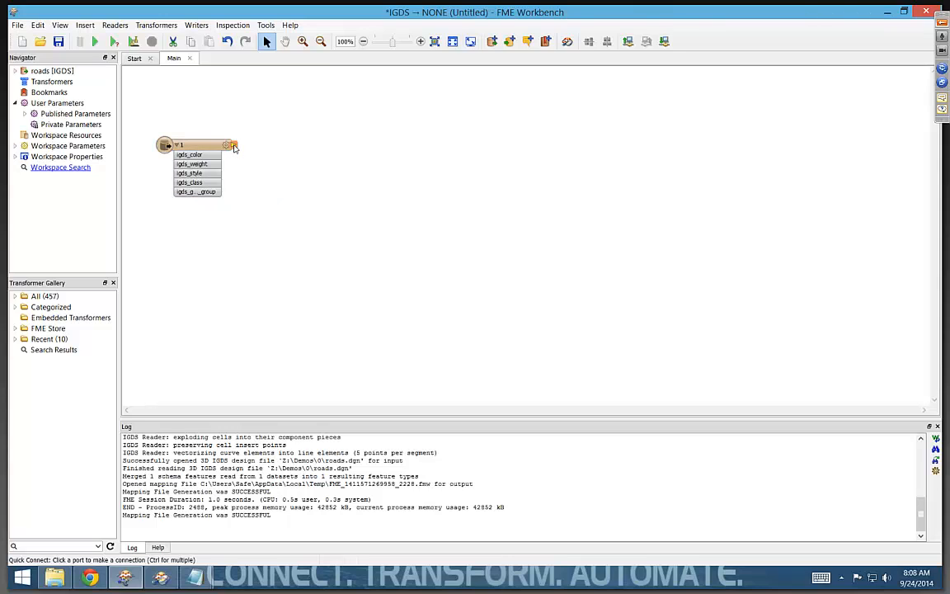
{"action": "type", "text": "join"}
{"action": "key", "text": "Return"}
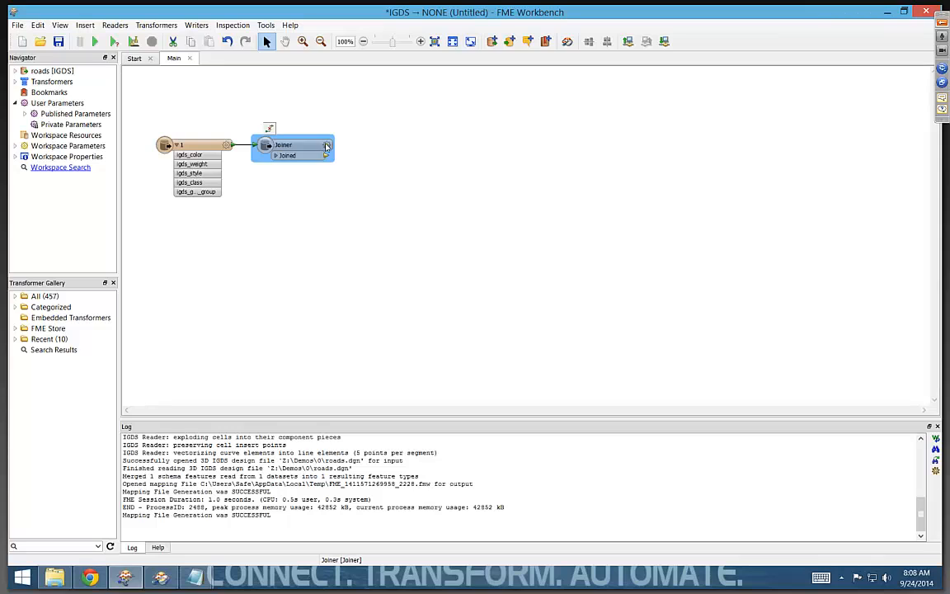
- Check the CSV parameters of lookup.csv and accept the Joiner settings matching on igds_style and adding road_type
{"action": "left_click", "coordinate": [326, 146]}
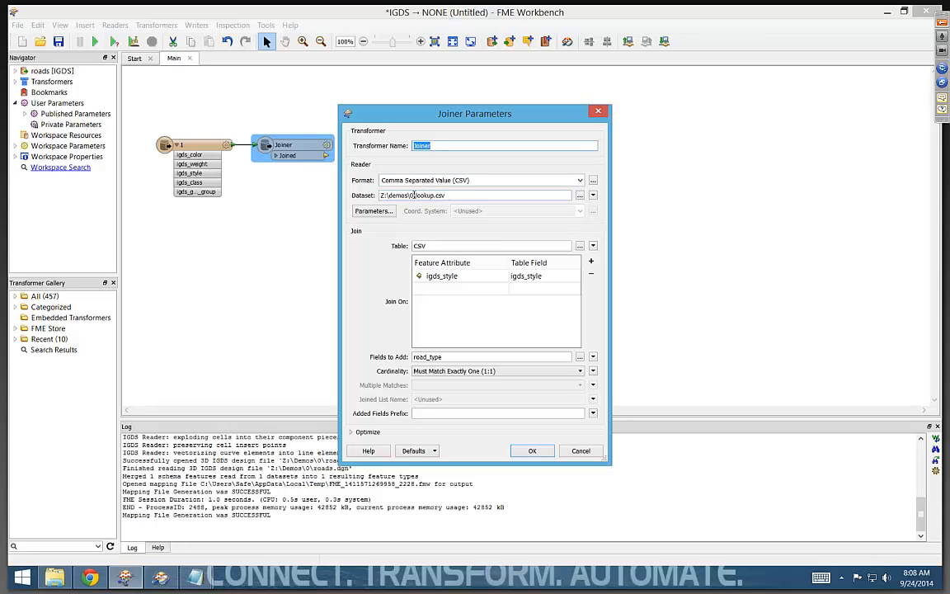
{"action": "left_click_drag", "start_coordinate": [448, 194], "coordinate": [381, 196]}
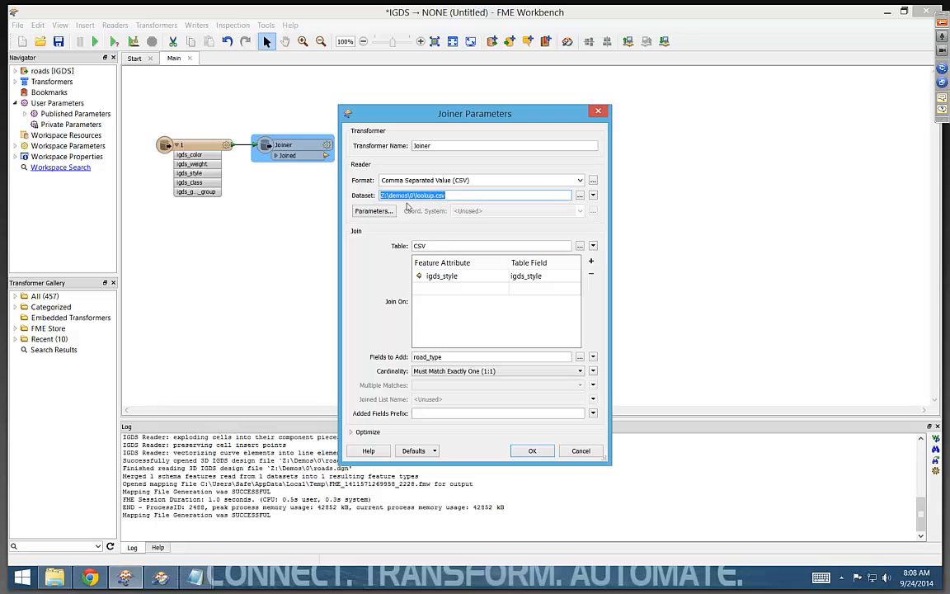
{"action": "left_click", "coordinate": [386, 211]}
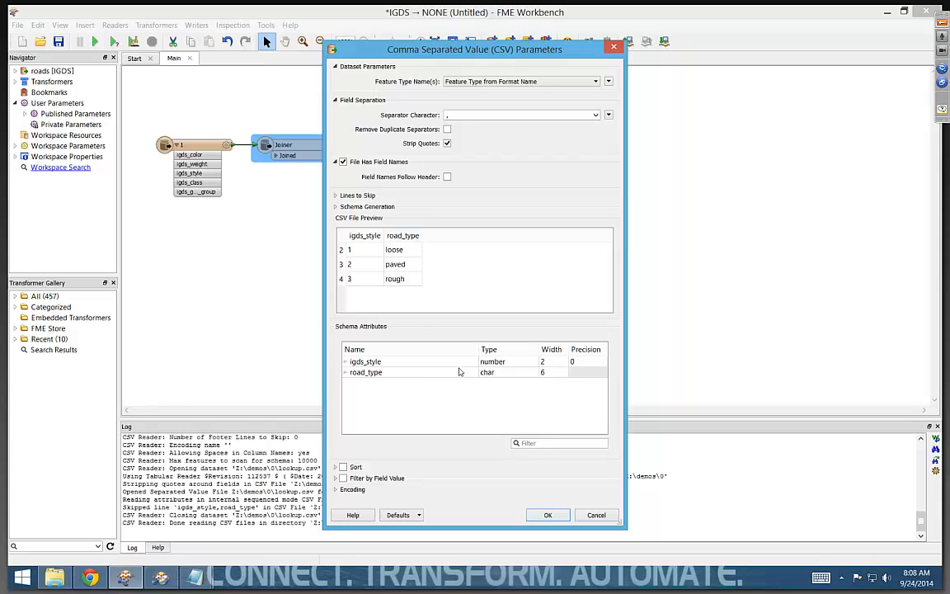
{"action": "left_click", "coordinate": [549, 515]}
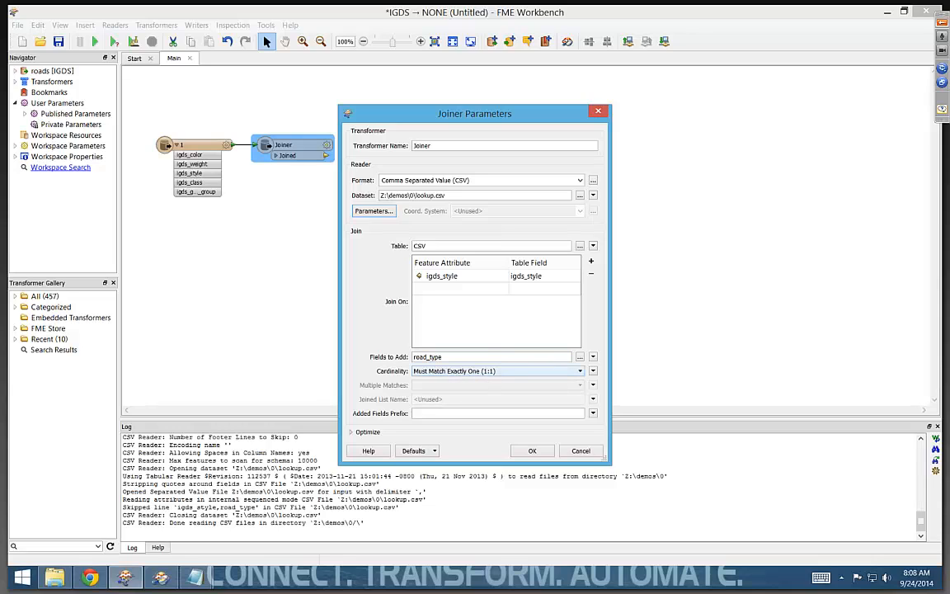
{"action": "left_click", "coordinate": [533, 451]}
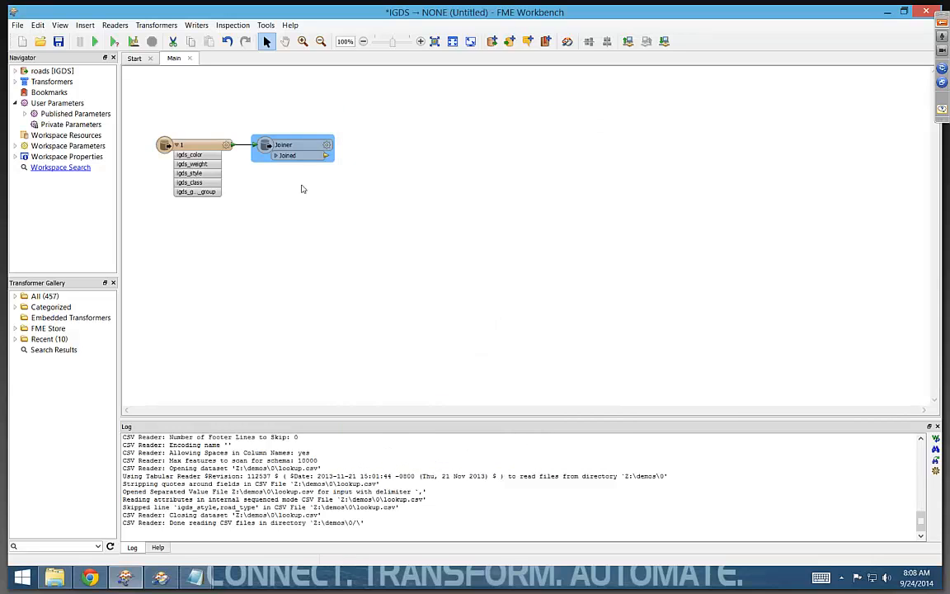
- Expand the Joiner's output attributes, connect an Inspector to it and group the Inspector by road_type
{"action": "left_click", "coordinate": [275, 157]}
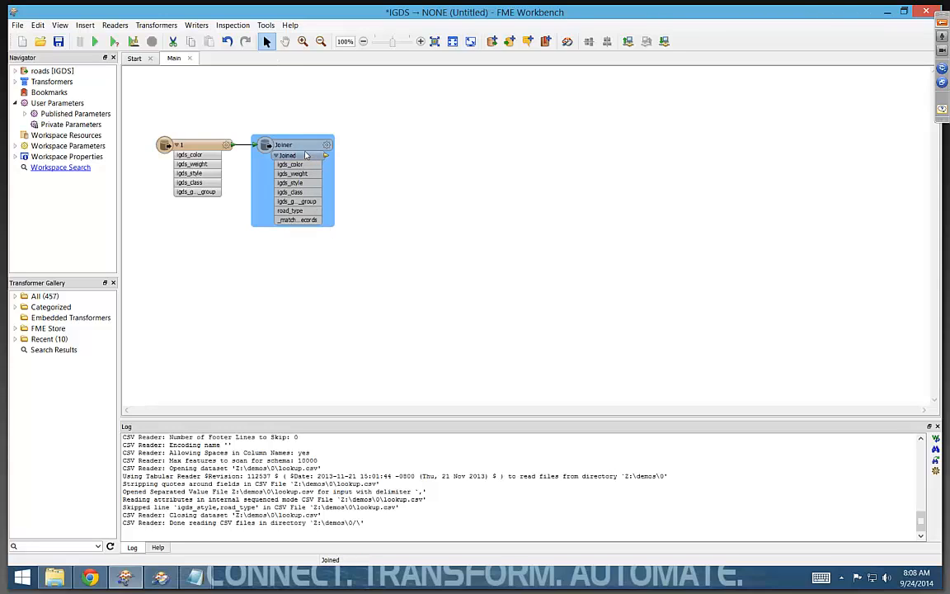
{"action": "right_click", "coordinate": [305, 155]}
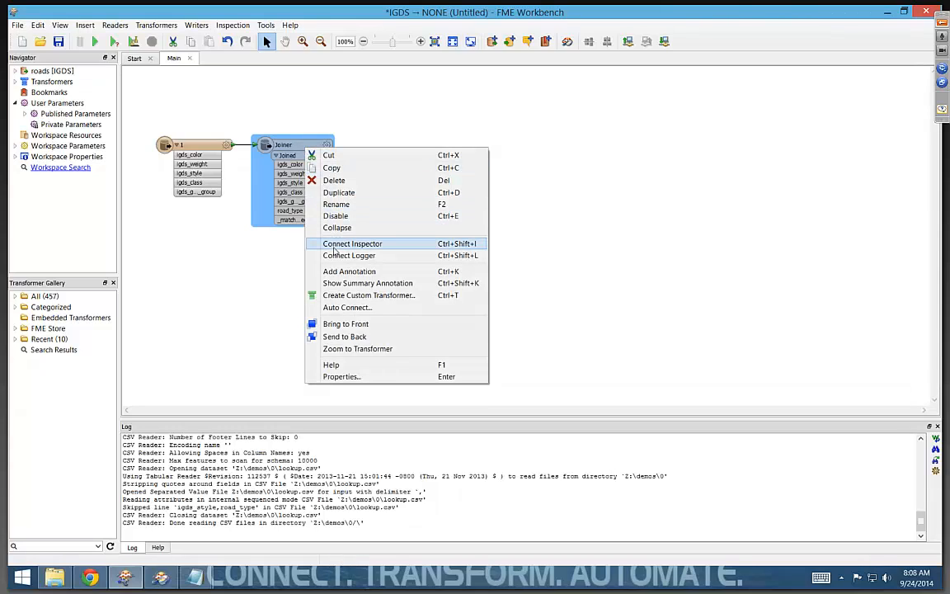
{"action": "left_click", "coordinate": [336, 245]}
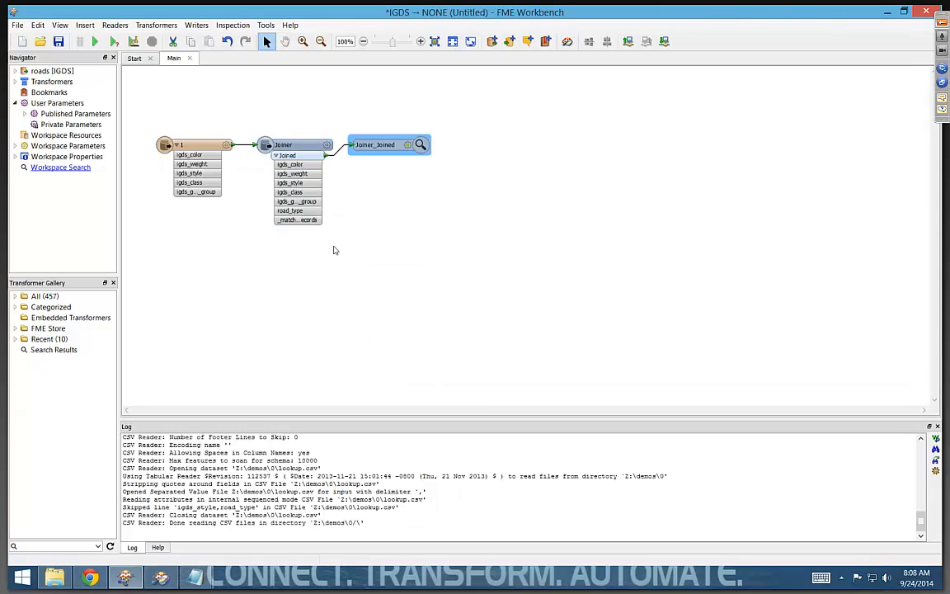
{"action": "left_click", "coordinate": [406, 146]}
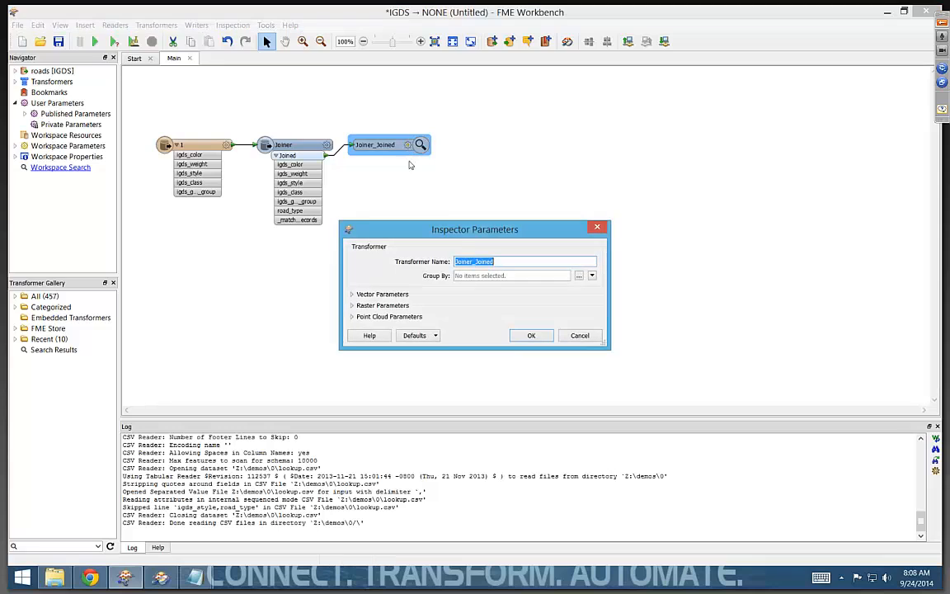
{"action": "left_click", "coordinate": [579, 276]}
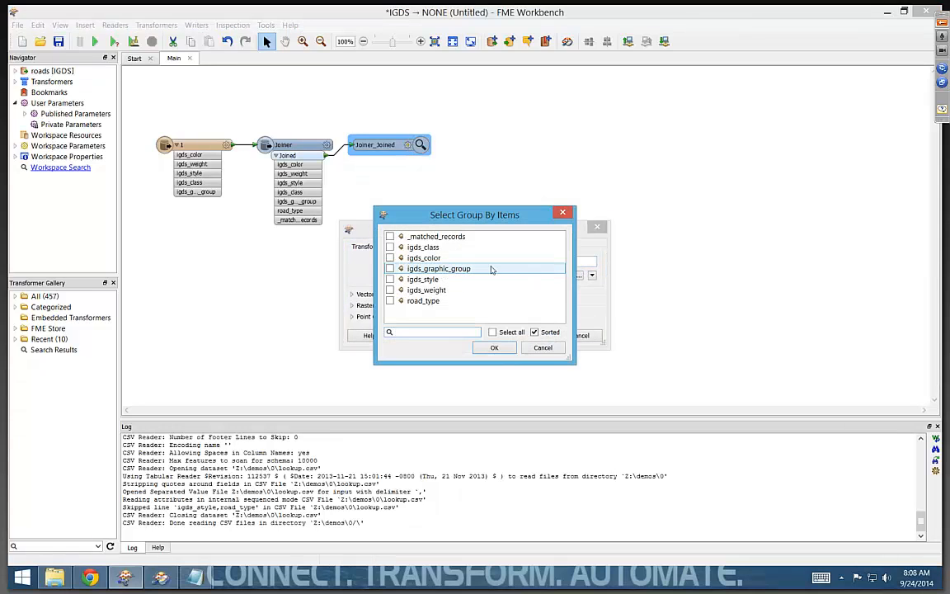
{"action": "left_click", "coordinate": [423, 301]}
{"action": "left_click", "coordinate": [495, 347]}
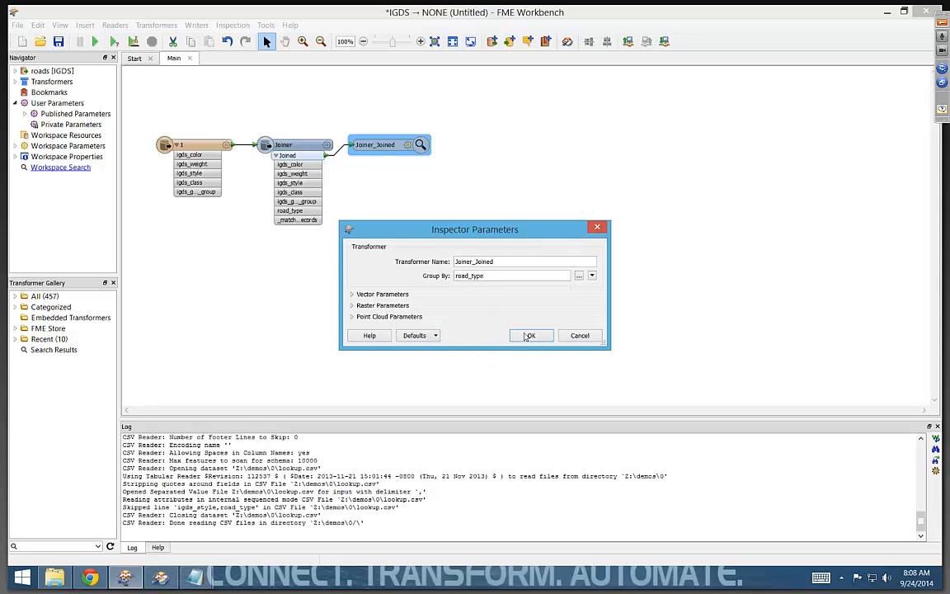
{"action": "left_click", "coordinate": [530, 336]}
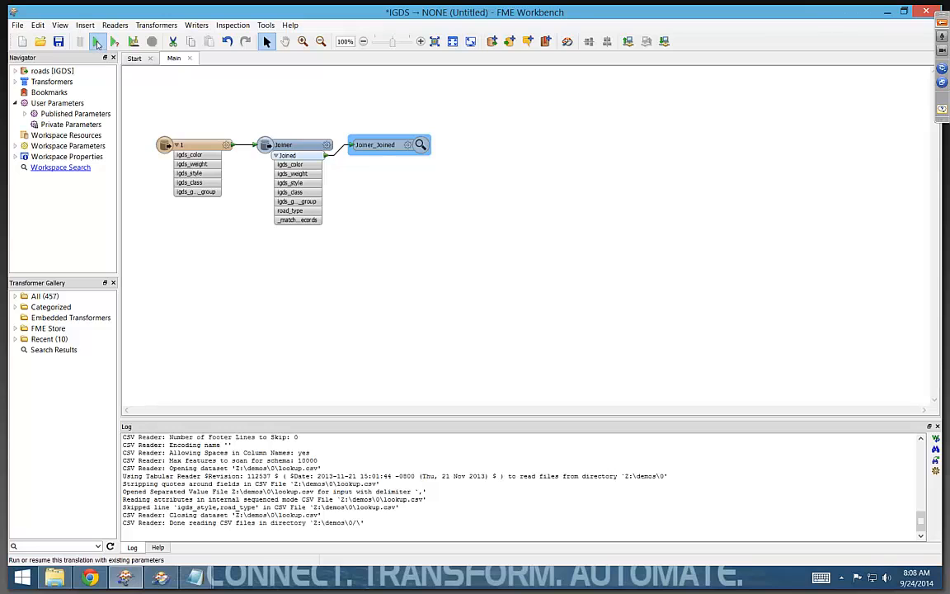
- Run the workspace, then widen the layer list and hide the background map in the FME Data Inspector results view
{"action": "left_click", "coordinate": [97, 42]}
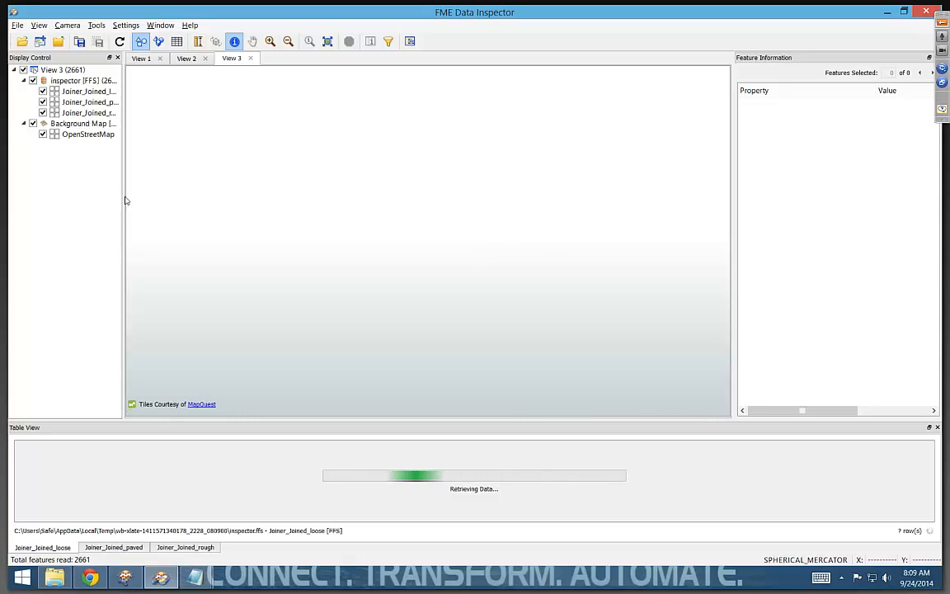
{"action": "left_click_drag", "start_coordinate": [125, 200], "coordinate": [190, 201]}
{"action": "left_click", "coordinate": [149, 124]}
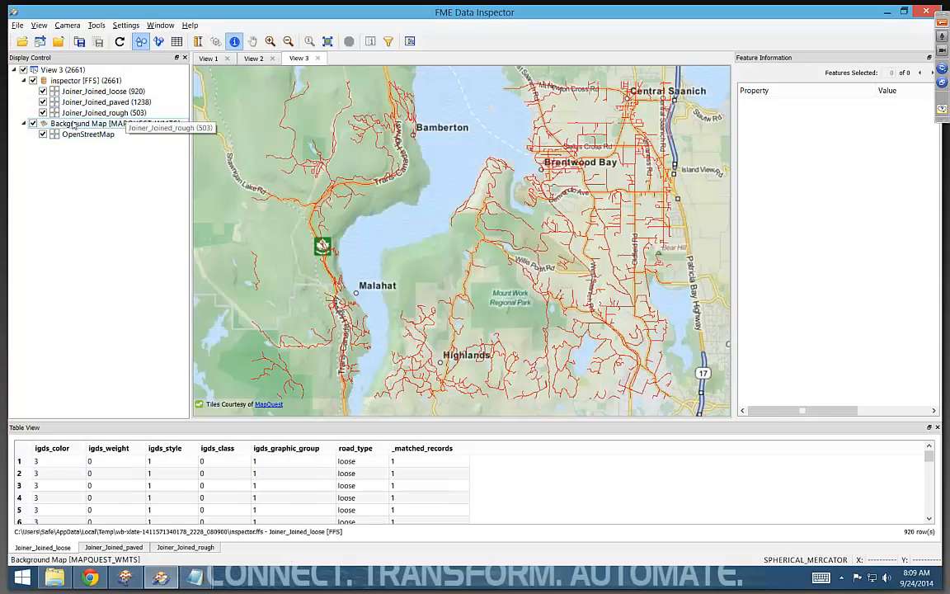
{"action": "left_click", "coordinate": [33, 123]}
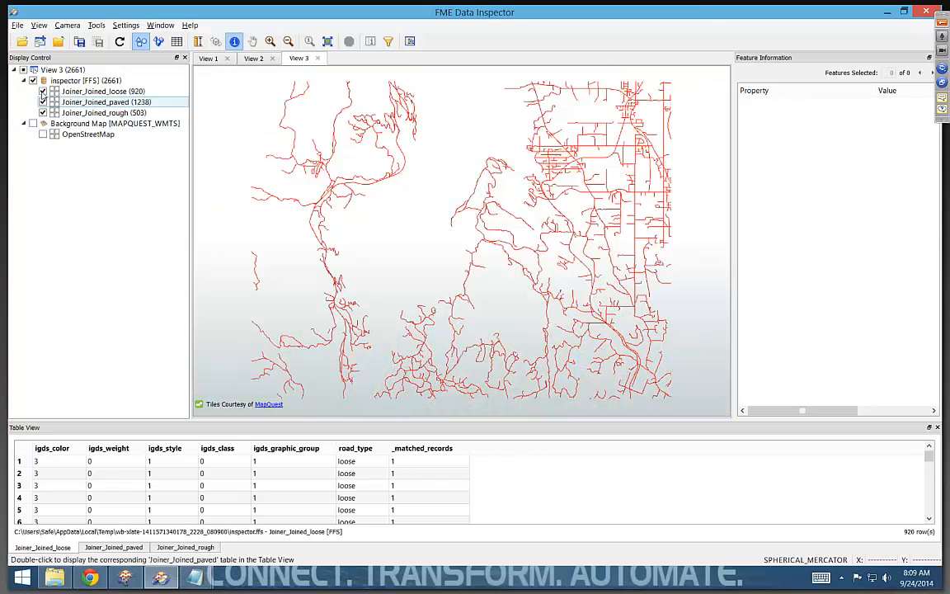
- Display the loose, paved and rough road layers one at a time, then show all three together again
{"action": "left_click", "coordinate": [33, 81]}
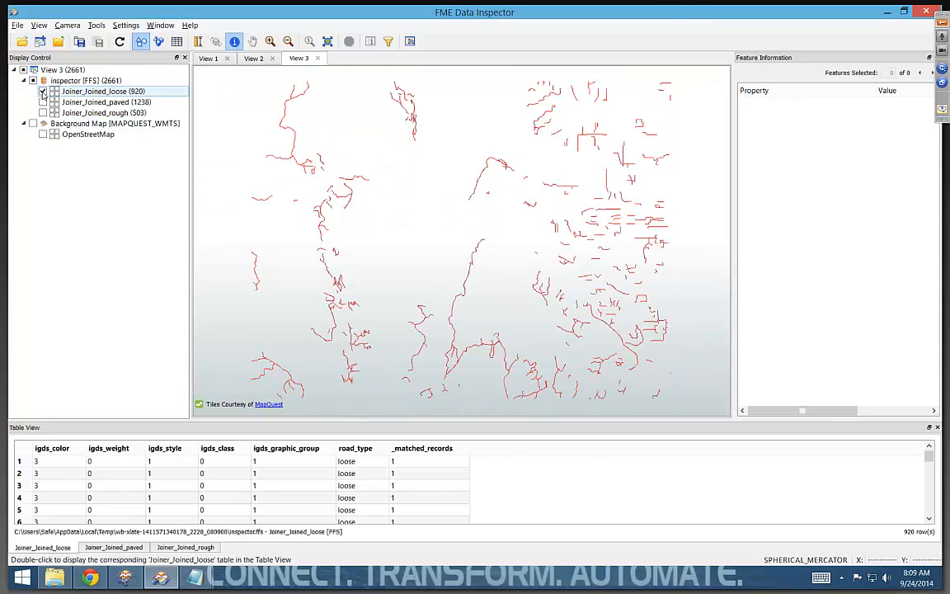
{"action": "left_click", "coordinate": [42, 101]}
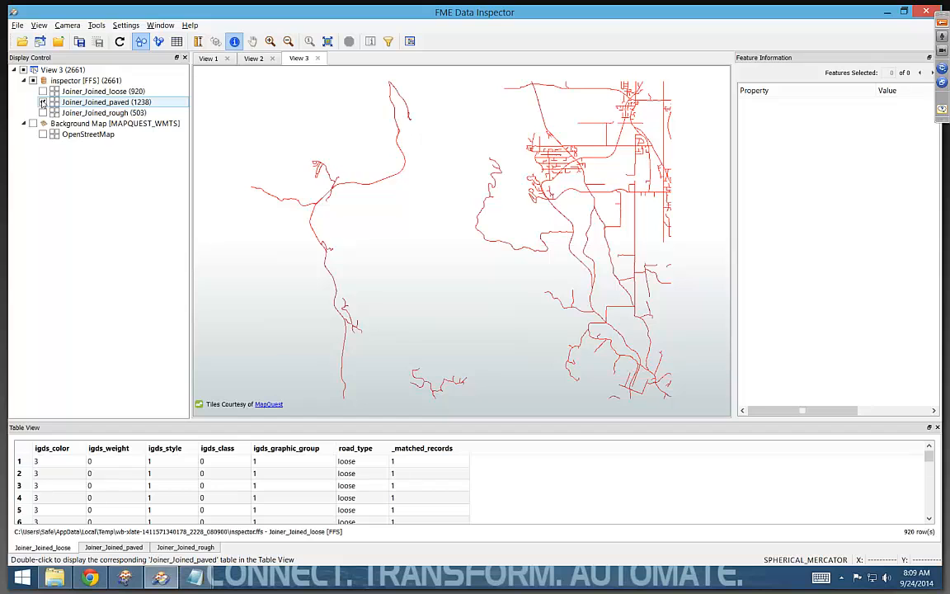
{"action": "left_click", "coordinate": [43, 101]}
{"action": "left_click", "coordinate": [43, 112]}
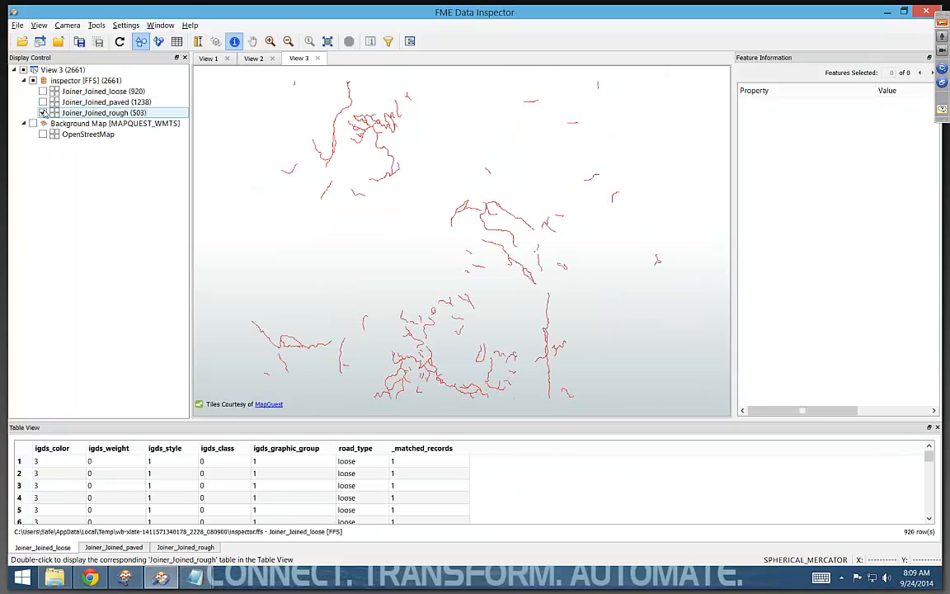
{"action": "left_click", "coordinate": [43, 102]}
{"action": "left_click", "coordinate": [43, 91]}
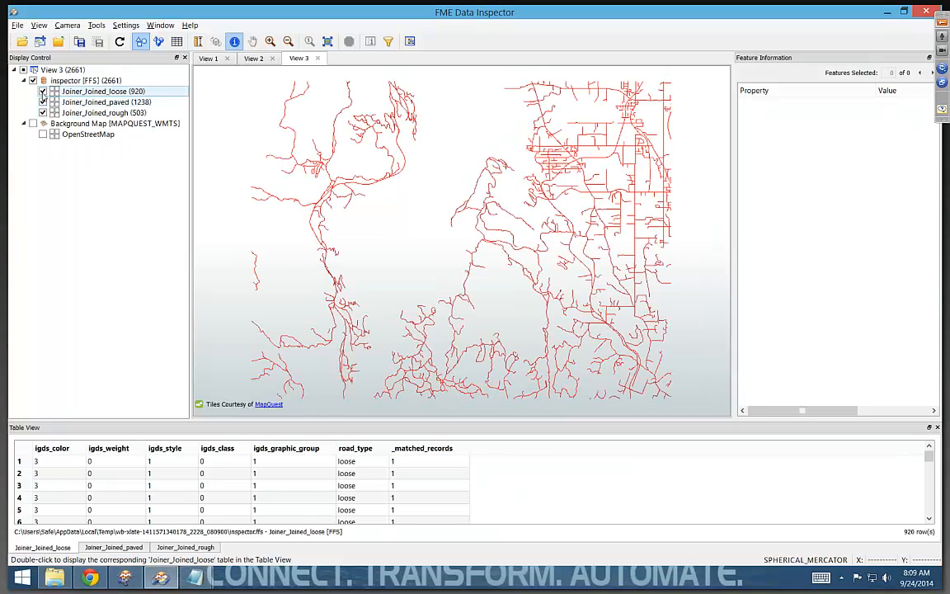
- Switch to FME Workbench, move the Inspector up out of the way and start a new writer in Esri Geodatabase (File Geodb API) format
{"action": "key", "text": "alt+Tab"}
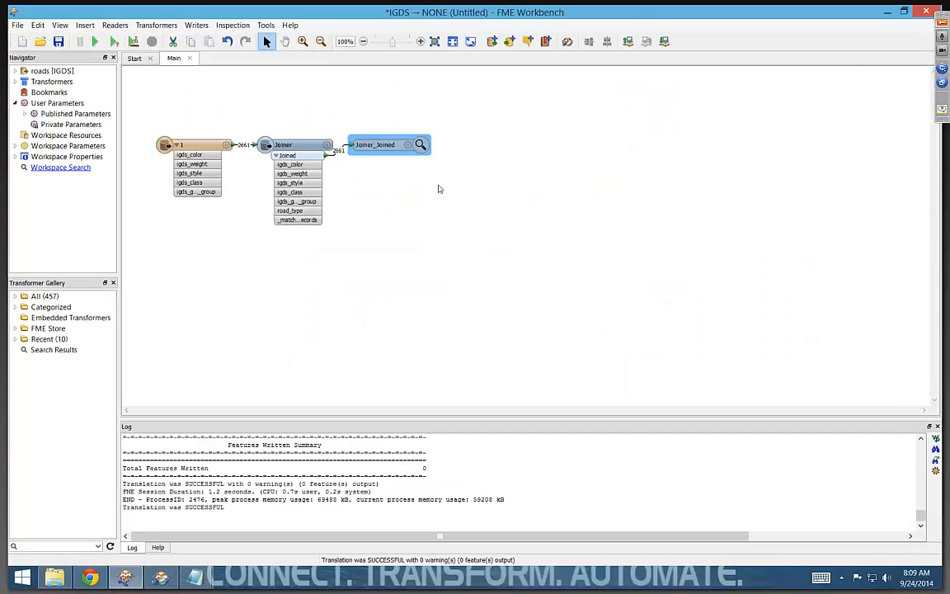
{"action": "left_click_drag", "start_coordinate": [419, 142], "coordinate": [435, 127]}
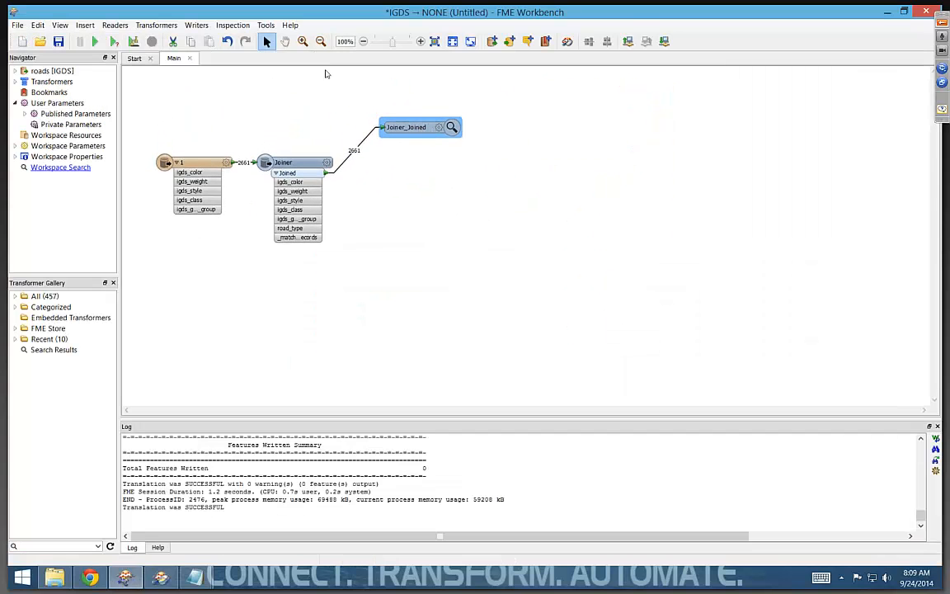
{"action": "left_click", "coordinate": [213, 40]}
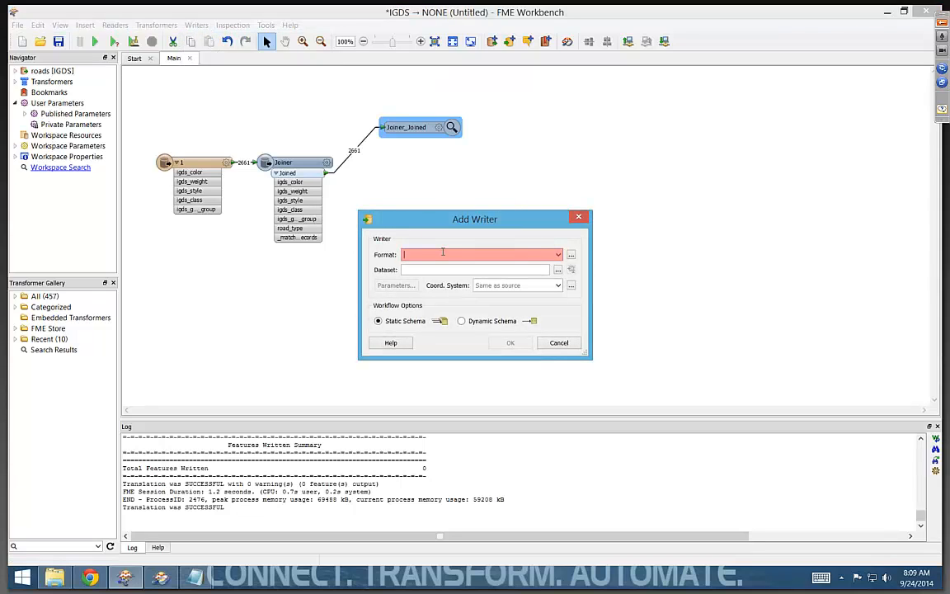
{"action": "type", "text": "fil"}
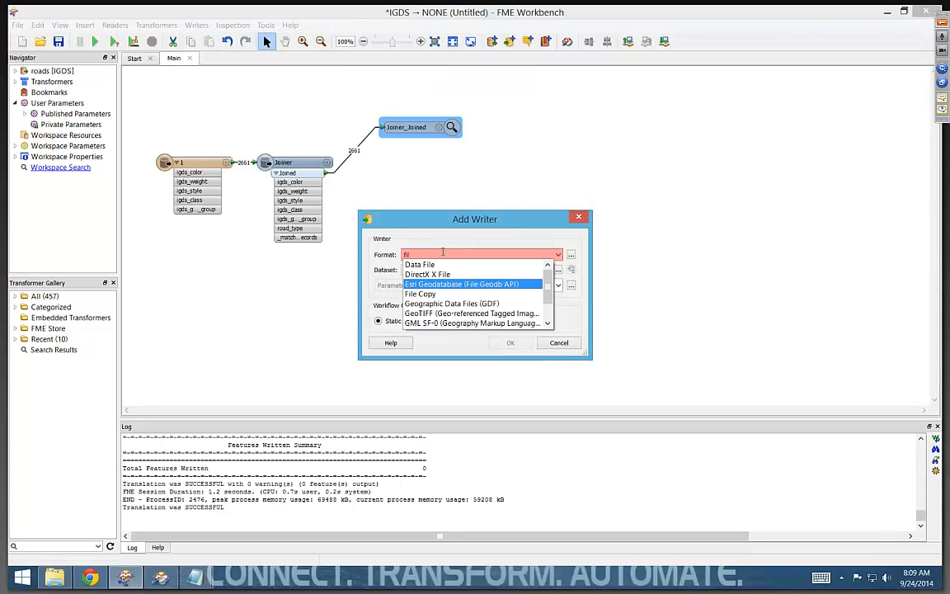
{"action": "key", "text": "Return"}
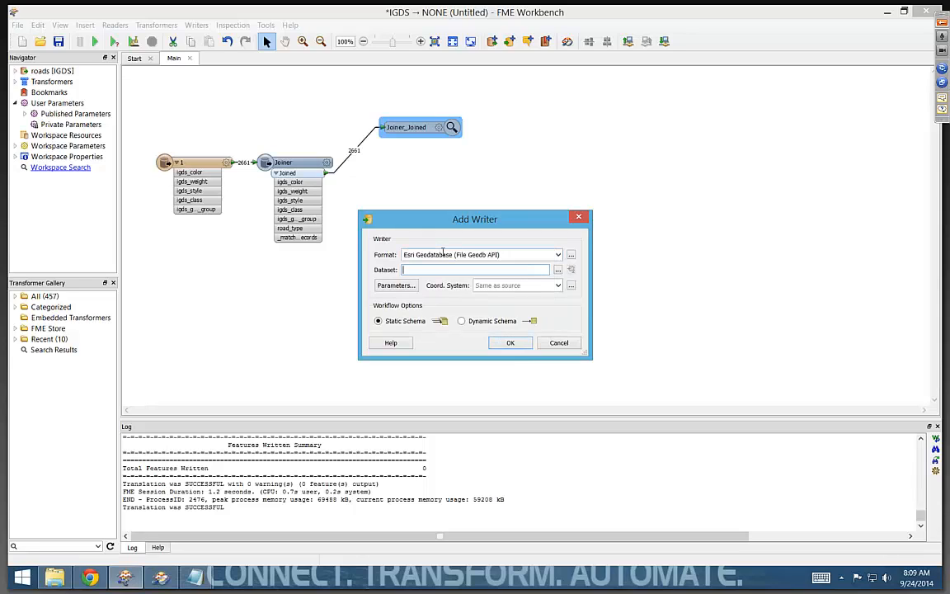
- Browse the gallery of writer formats with a wider description column and search it for "esri"
{"action": "left_click", "coordinate": [571, 258]}
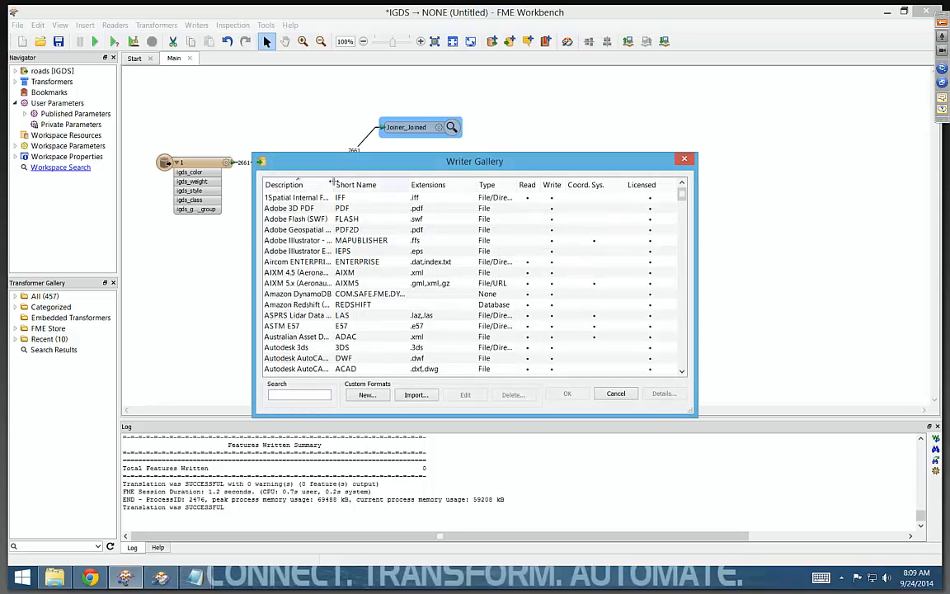
{"action": "left_click_drag", "start_coordinate": [334, 182], "coordinate": [405, 182]}
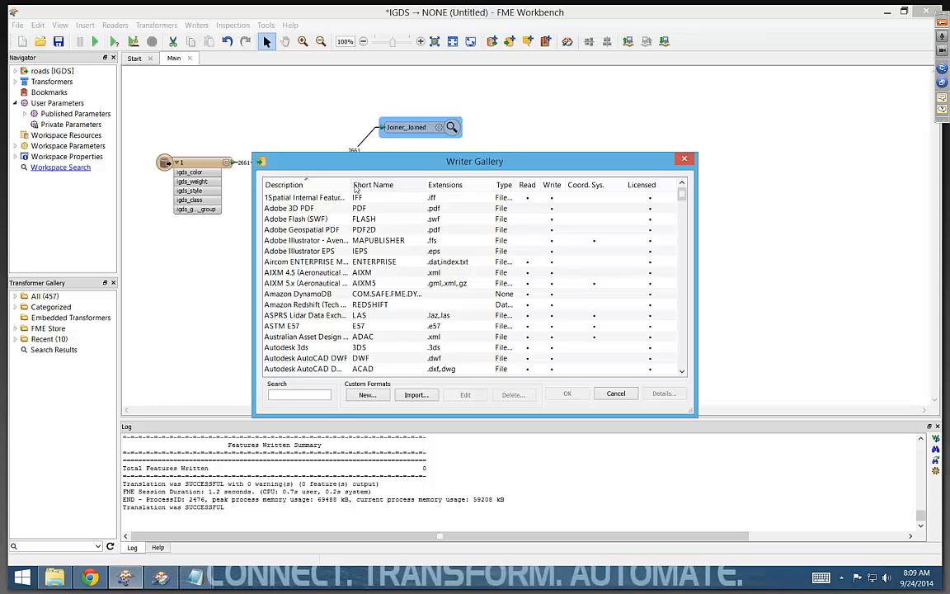
{"action": "scroll", "coordinate": [352, 221], "scroll_direction": "down", "scroll_amount": 1}
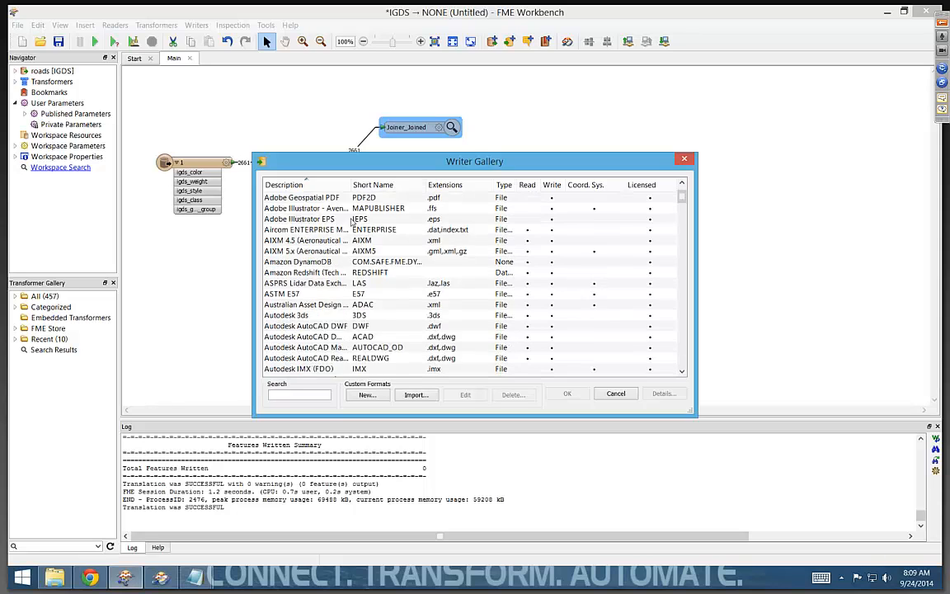
{"action": "scroll", "coordinate": [354, 223], "scroll_direction": "down", "scroll_amount": 4}
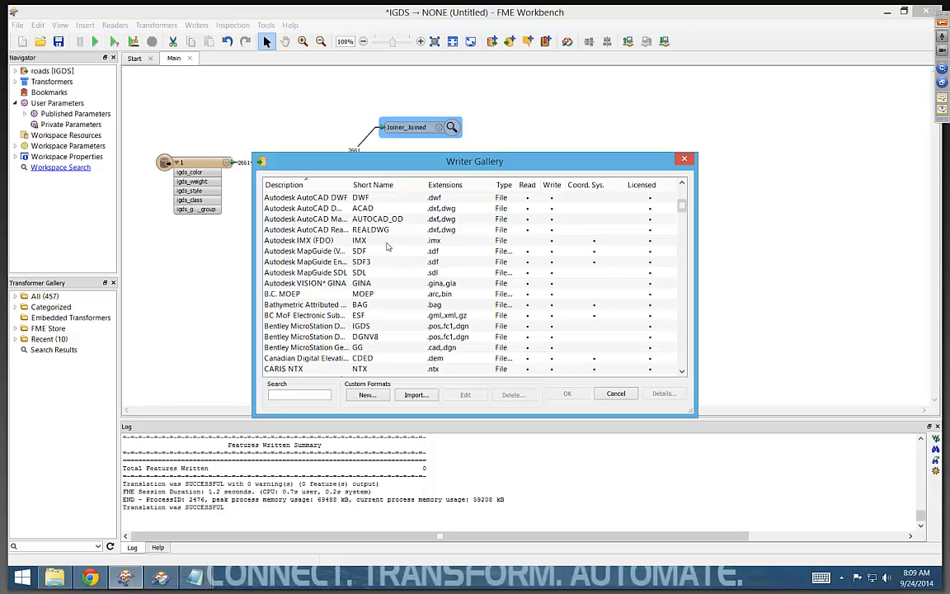
{"action": "scroll", "coordinate": [359, 252], "scroll_direction": "down", "scroll_amount": 2}
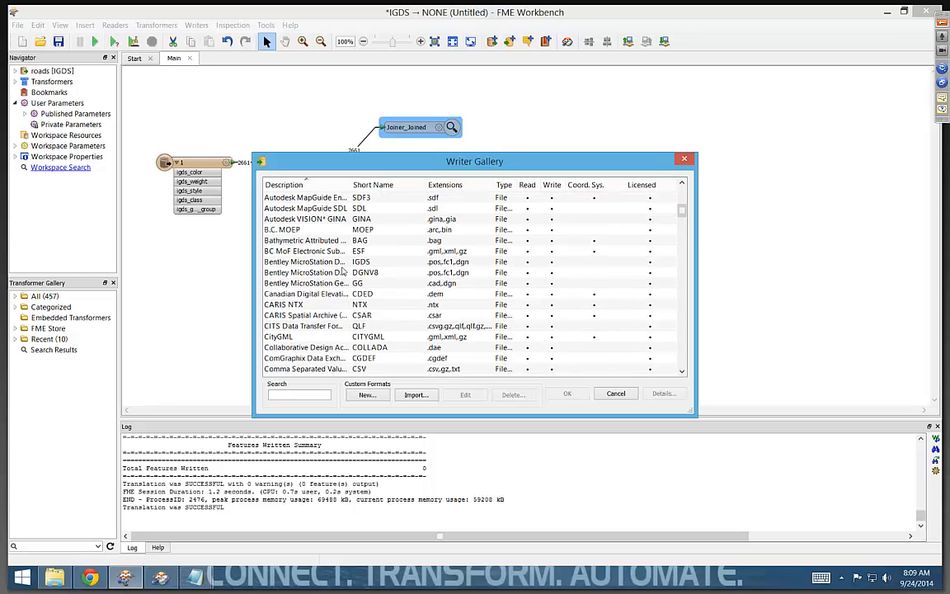
{"action": "type", "text": "esri"}
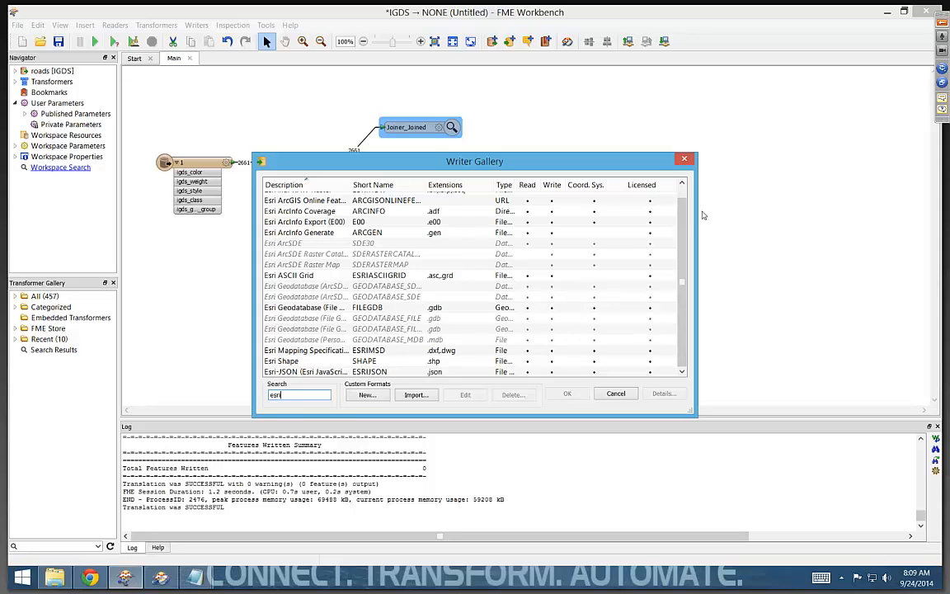
{"action": "scroll", "coordinate": [679, 228], "scroll_direction": "up", "scroll_amount": 1}
{"action": "scroll", "coordinate": [680, 228], "scroll_direction": "down", "scroll_amount": 1}
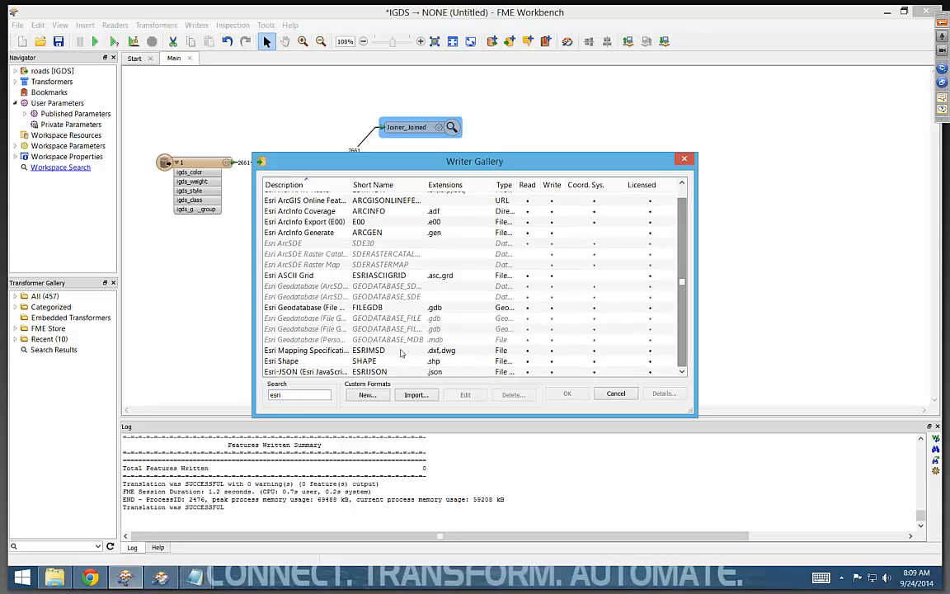
- Search the writer formats for "gml" and for "auto", clearing the search text after each
{"action": "left_click_drag", "start_coordinate": [277, 395], "coordinate": [268, 398]}
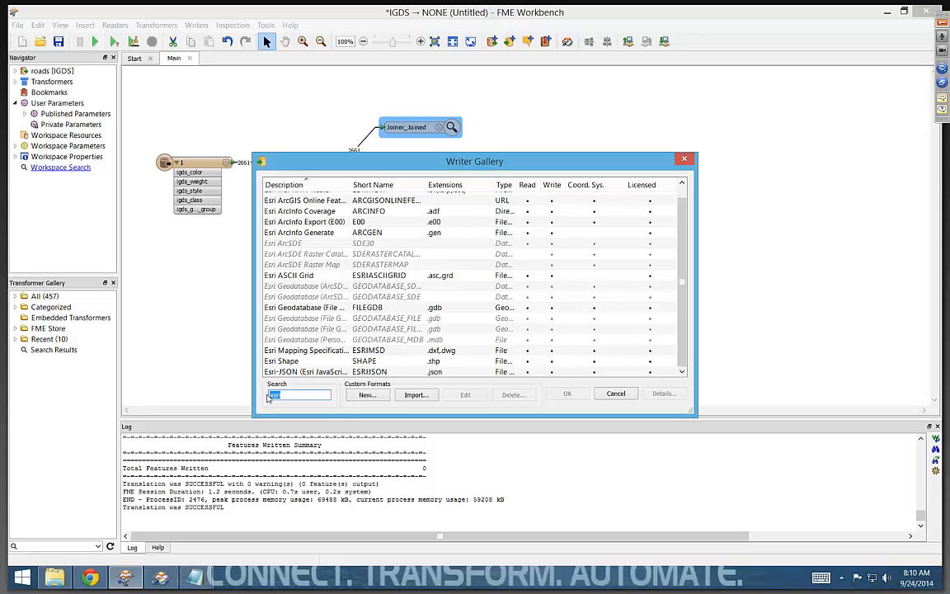
{"action": "type", "text": "gml"}
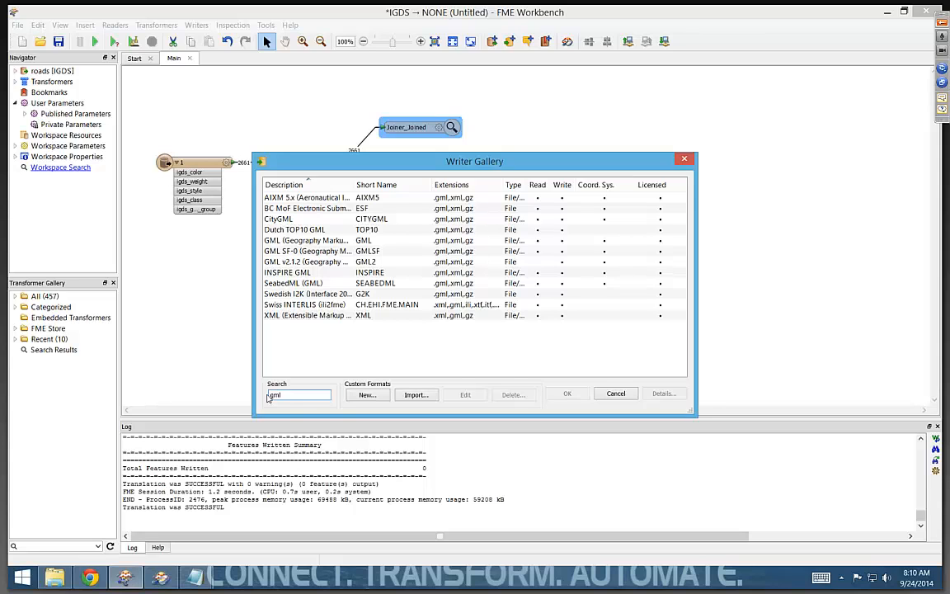
{"action": "key", "text": "BackSpace"}
{"action": "key", "text": "BackSpace"}
{"action": "key", "text": "BackSpace"}
{"action": "type", "text": "auto"}
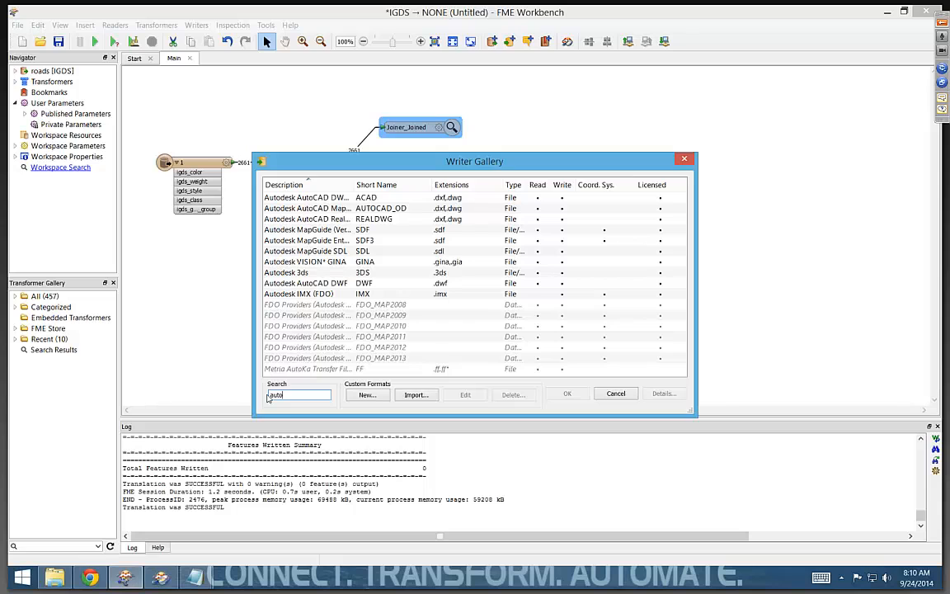
{"action": "key", "text": "BackSpace"}
{"action": "key", "text": "BackSpace"}
{"action": "key", "text": "BackSpace"}
{"action": "key", "text": "BackSpace"}
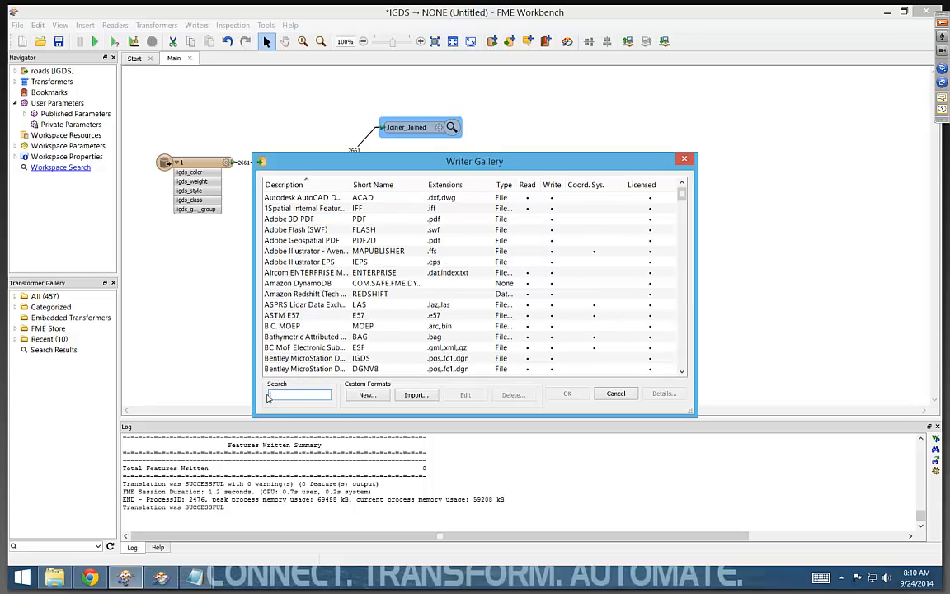
- Look up the writer formats matching "kml" and those matching "goog"
{"action": "type", "text": "kml"}
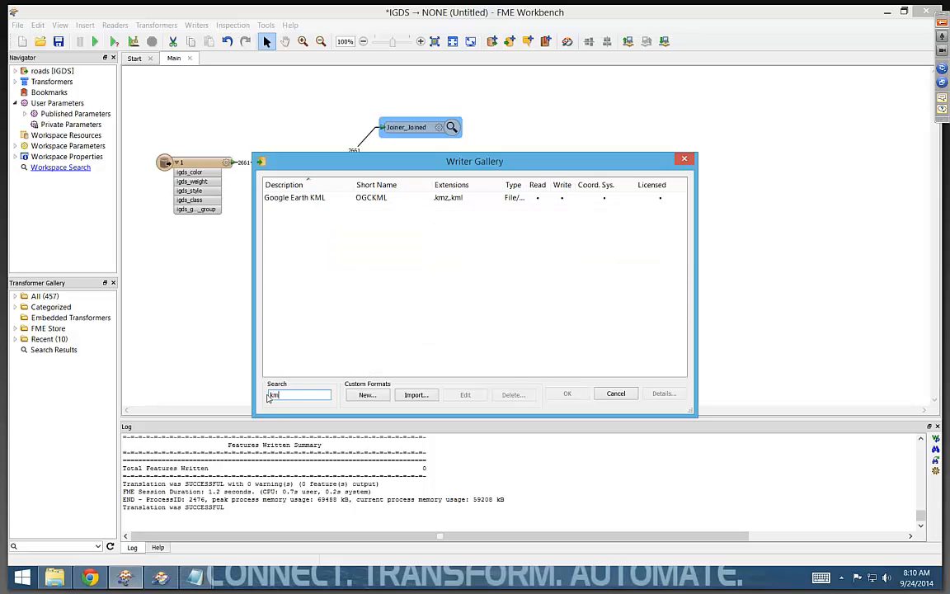
{"action": "key", "text": "BackSpace"}
{"action": "key", "text": "BackSpace"}
{"action": "key", "text": "BackSpace"}
{"action": "type", "text": "goog"}
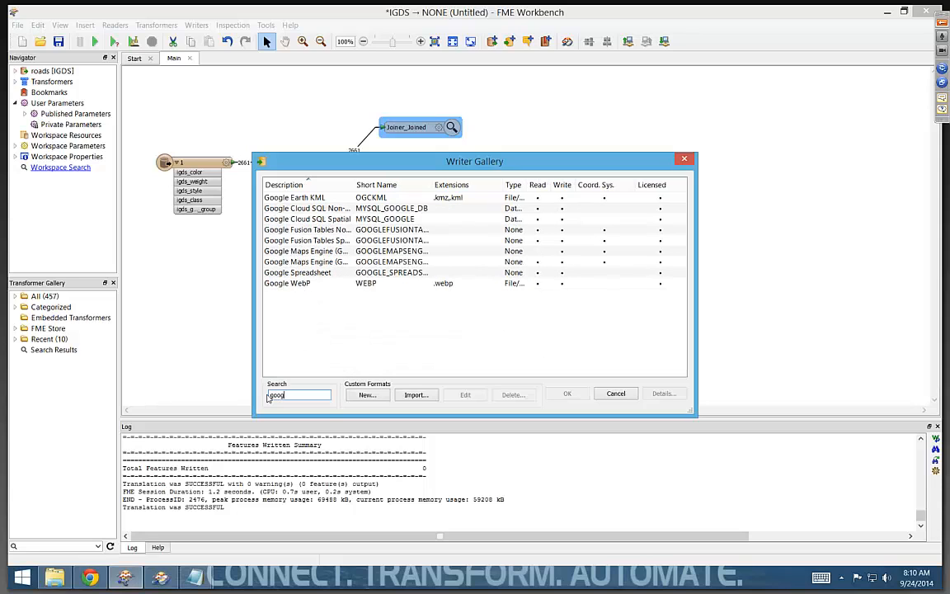
{"action": "key", "text": "BackSpace"}
{"action": "key", "text": "BackSpace"}
{"action": "key", "text": "BackSpace"}
{"action": "key", "text": "BackSpace"}
- Search the writer formats for "mapi" and "interg", then close the gallery without choosing another format
{"action": "type", "text": "mapi"}
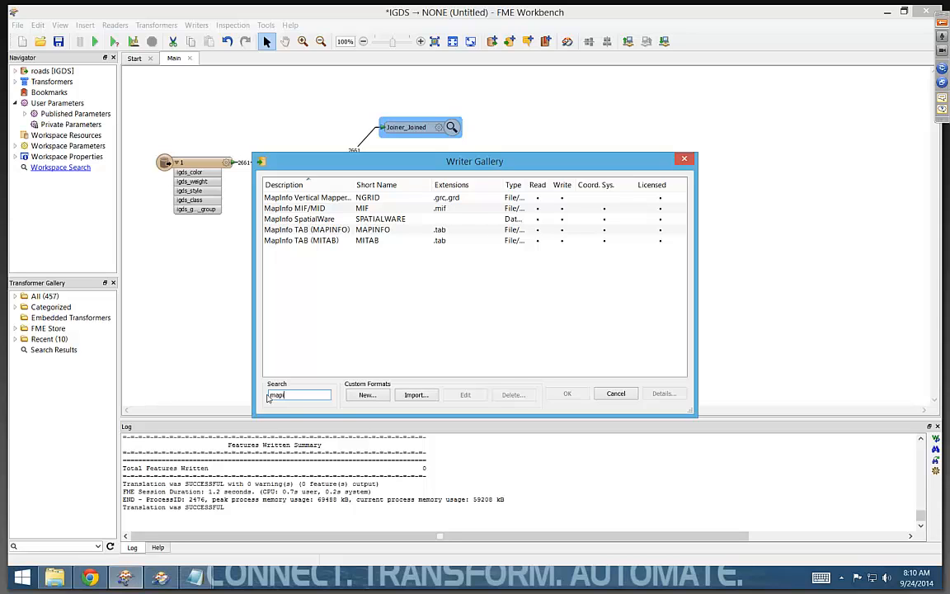
{"action": "key", "text": "BackSpace"}
{"action": "key", "text": "BackSpace"}
{"action": "key", "text": "BackSpace"}
{"action": "key", "text": "BackSpace"}
{"action": "type", "text": "inter"}
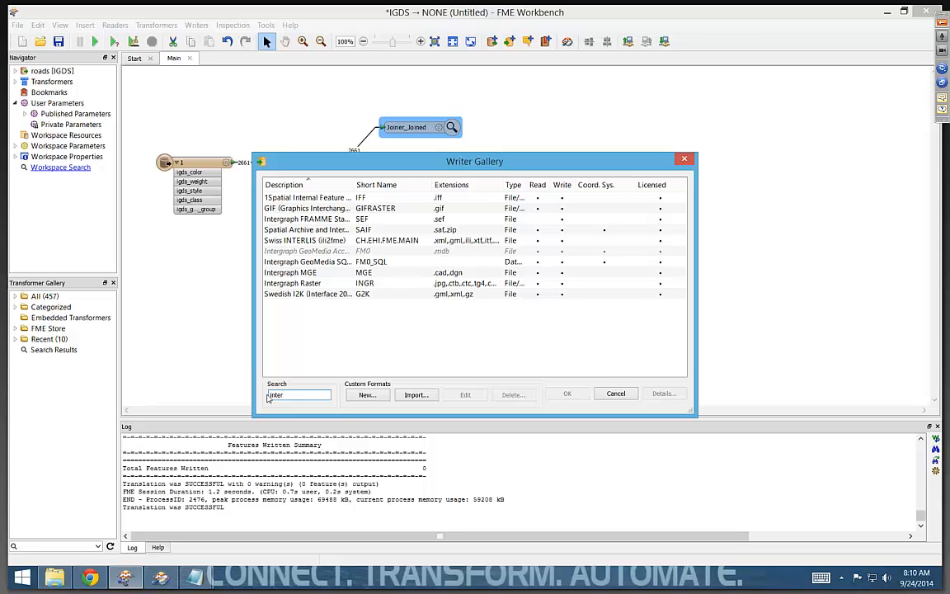
{"action": "type", "text": "g"}
{"action": "key", "text": "BackSpace"}
{"action": "key", "text": "BackSpace"}
{"action": "key", "text": "BackSpace"}
{"action": "key", "text": "BackSpace"}
{"action": "key", "text": "BackSpace"}
{"action": "key", "text": "BackSpace"}
{"action": "key", "text": "BackSpace"}
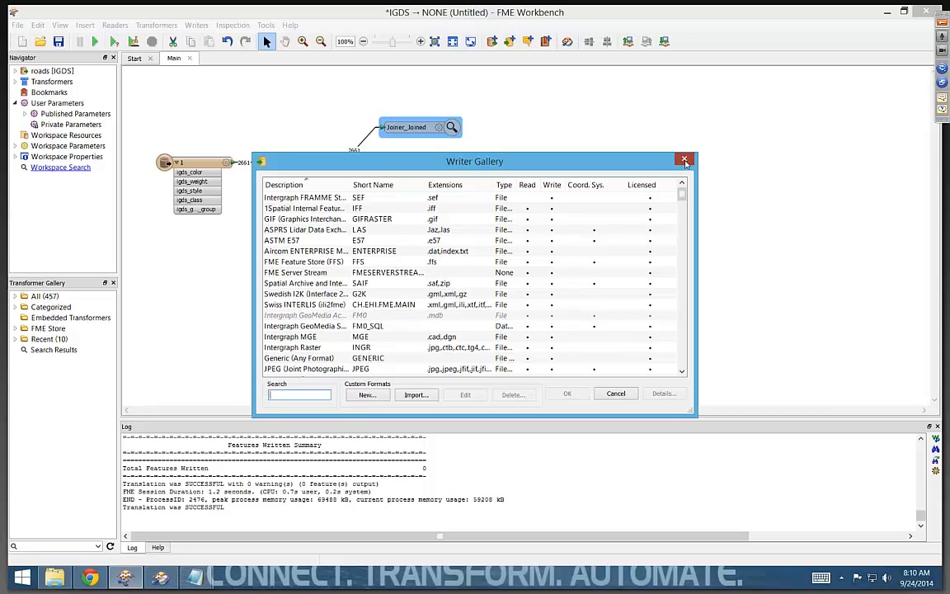
{"action": "left_click", "coordinate": [685, 161]}
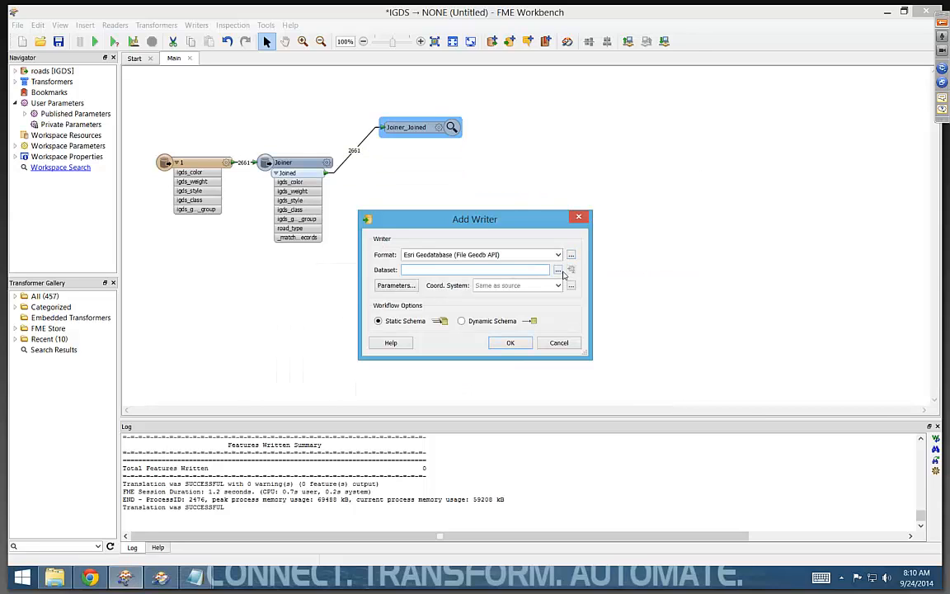
- Set the writer's dataset to roads.gdb in the Output folder, accept Overwrite Geodatabase as Yes and add the writer
{"action": "left_click", "coordinate": [559, 270]}
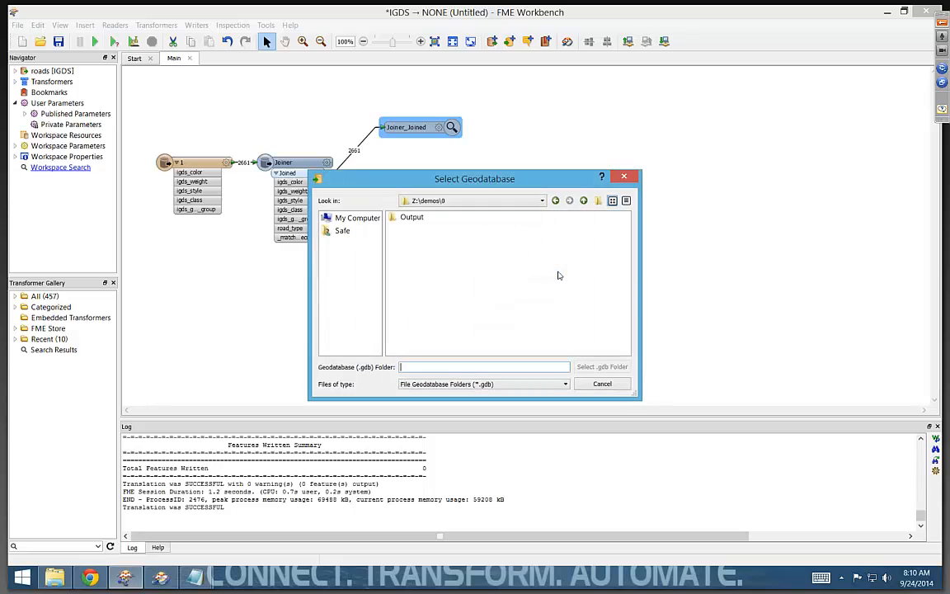
{"action": "double_click", "coordinate": [418, 221]}
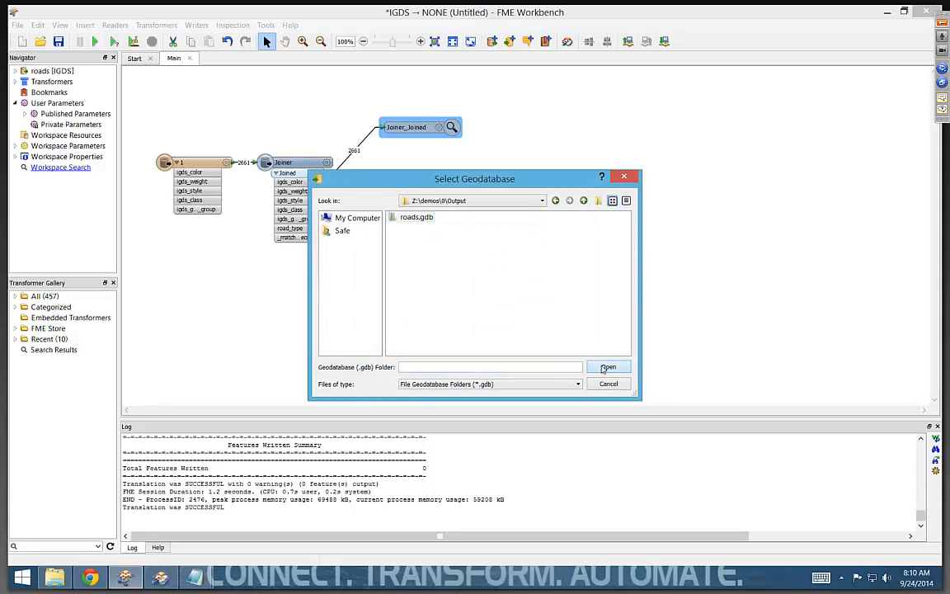
{"action": "left_click", "coordinate": [603, 368]}
{"action": "left_click", "coordinate": [386, 277]}
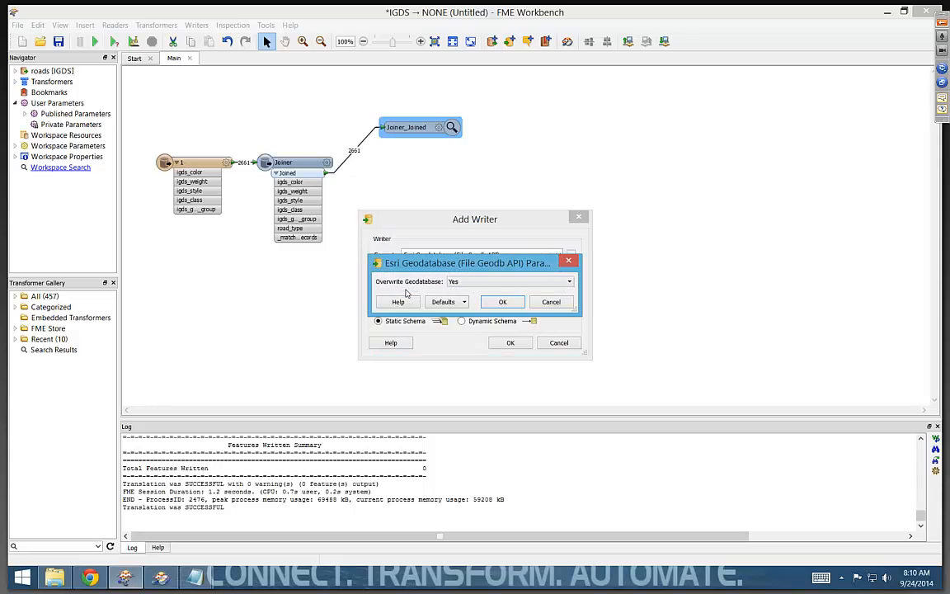
{"action": "left_click", "coordinate": [502, 301]}
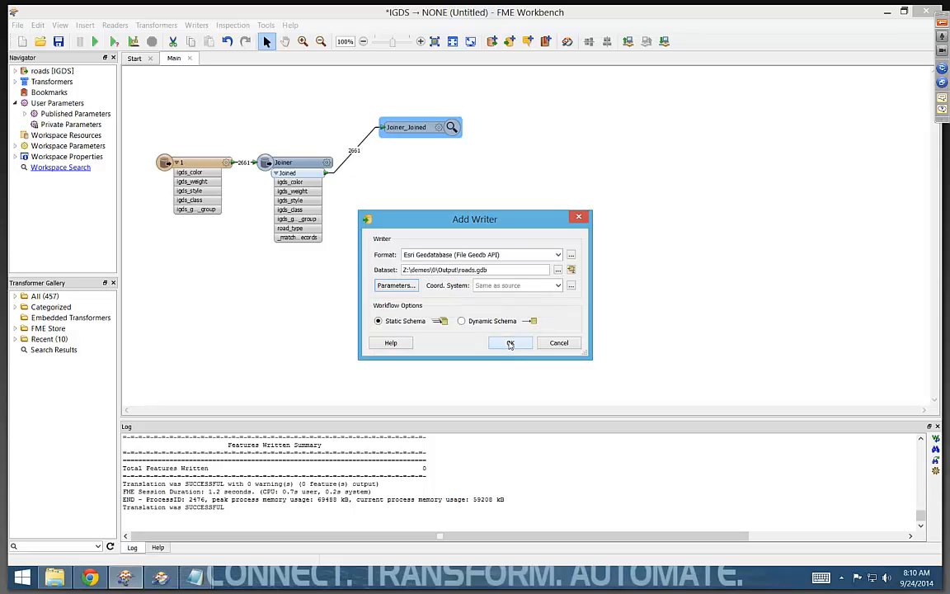
{"action": "left_click", "coordinate": [510, 343]}
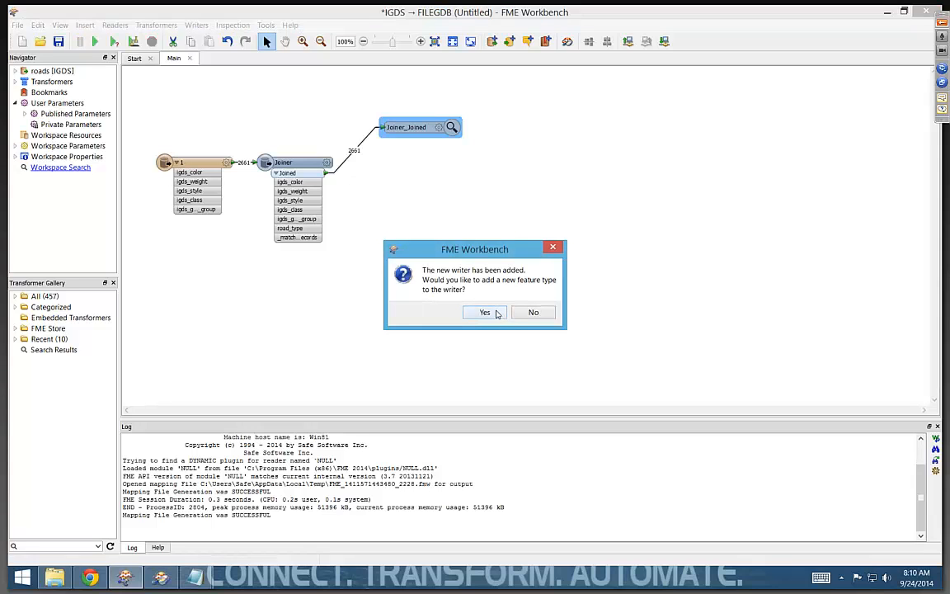
- Add a feature type named roads to the geodatabase writer and set its allowed geometry to geodb_polyline
{"action": "left_click", "coordinate": [499, 313]}
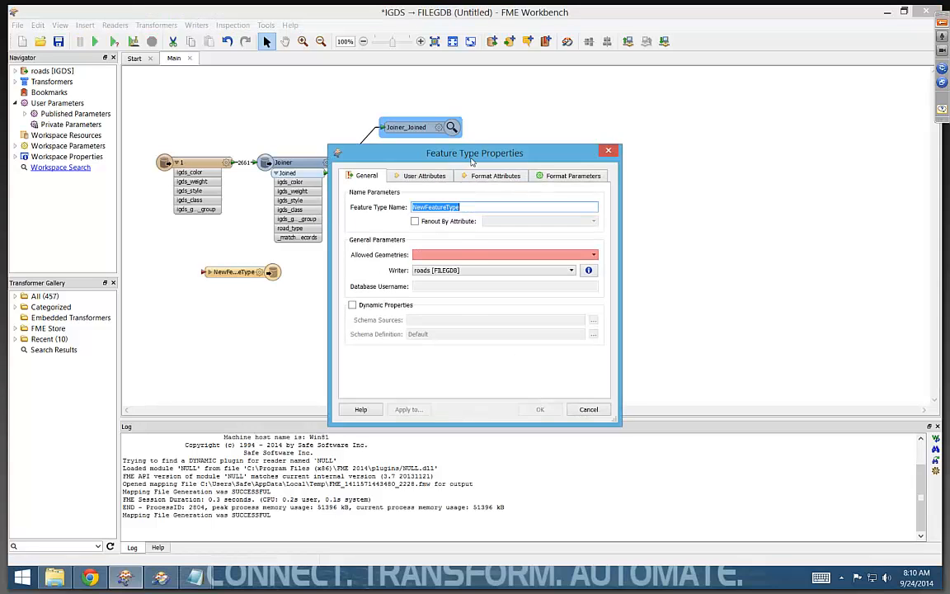
{"action": "left_click_drag", "start_coordinate": [470, 152], "coordinate": [543, 161]}
{"action": "type", "text": "roads"}
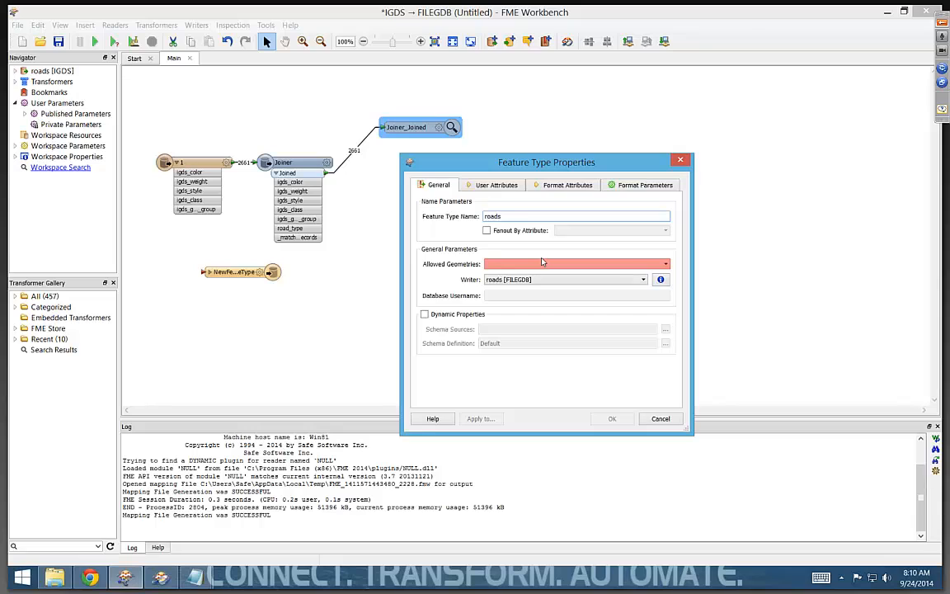
{"action": "left_click", "coordinate": [540, 263]}
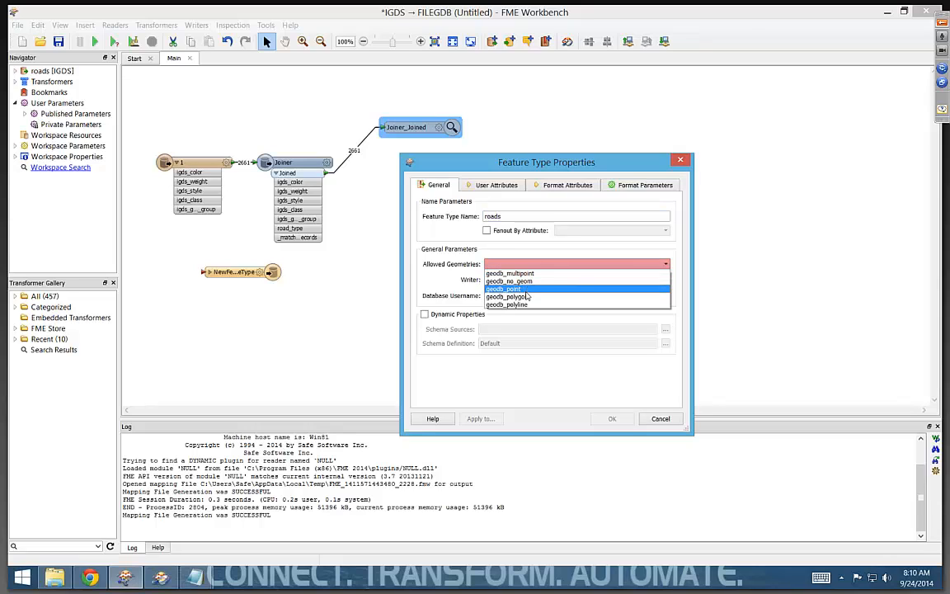
{"action": "left_click", "coordinate": [521, 304]}
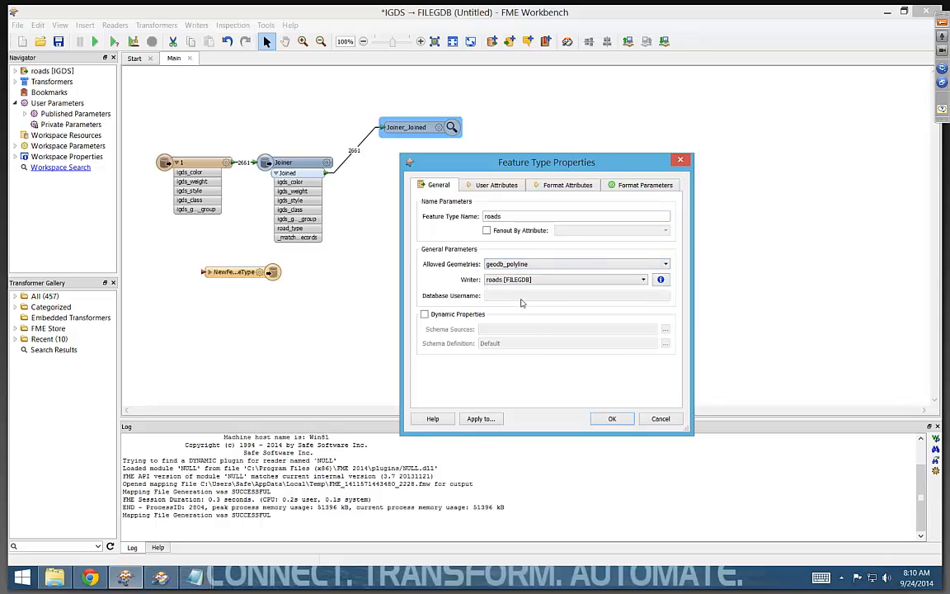
- Define the user attributes kind as text and numberOfLanes as smallint, and accept the feature type properties
{"action": "left_click", "coordinate": [496, 186]}
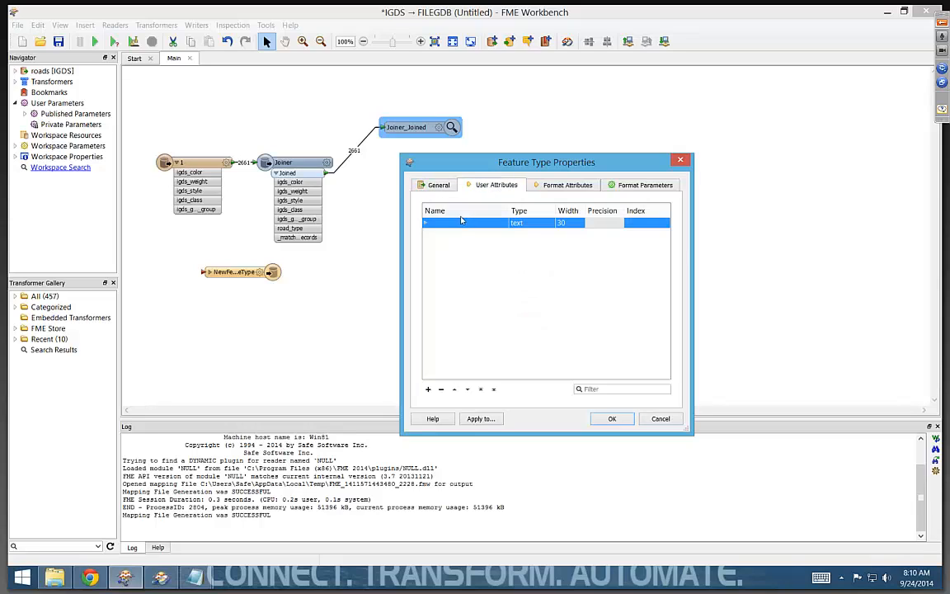
{"action": "left_click", "coordinate": [460, 222]}
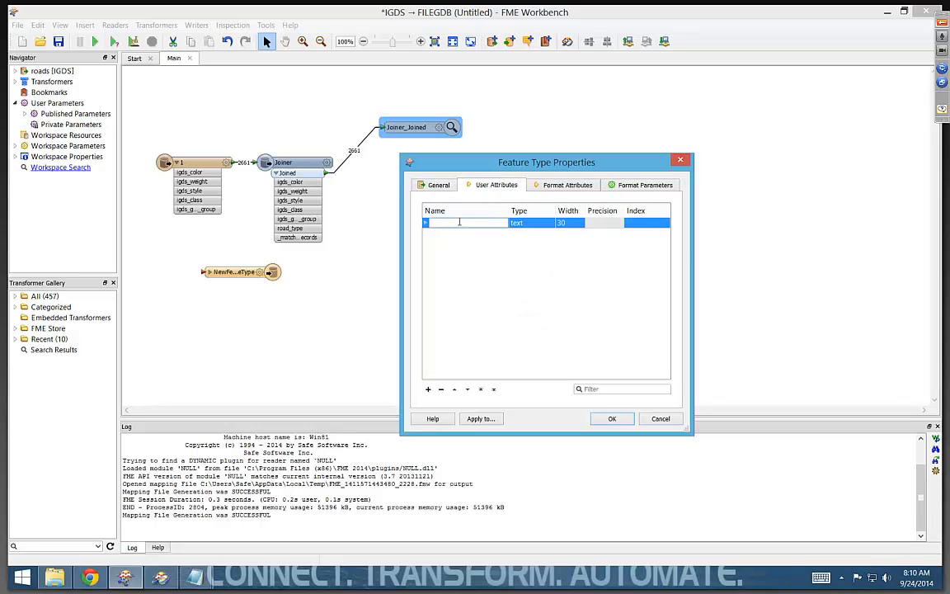
{"action": "key", "text": "Tab"}
{"action": "key", "text": "Tab"}
{"action": "key", "text": "Tab"}
{"action": "key", "text": "Tab"}
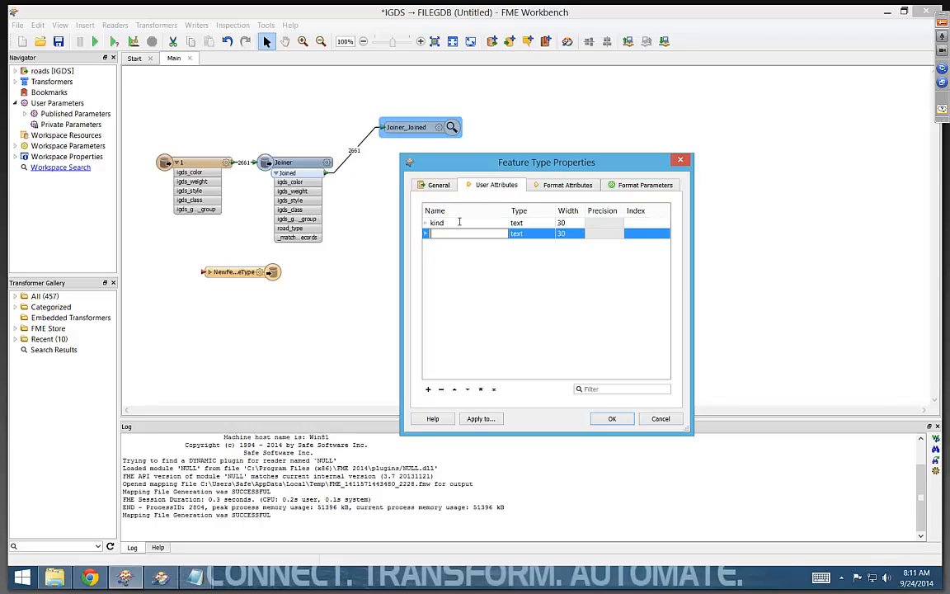
{"action": "type", "text": "numberOfLanes"}
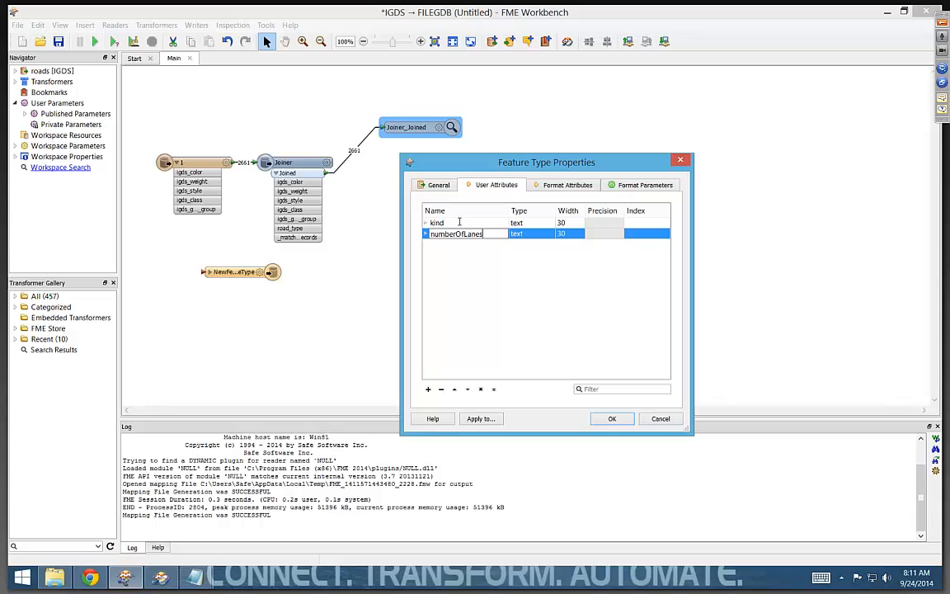
{"action": "left_click", "coordinate": [519, 234]}
{"action": "left_click", "coordinate": [520, 234]}
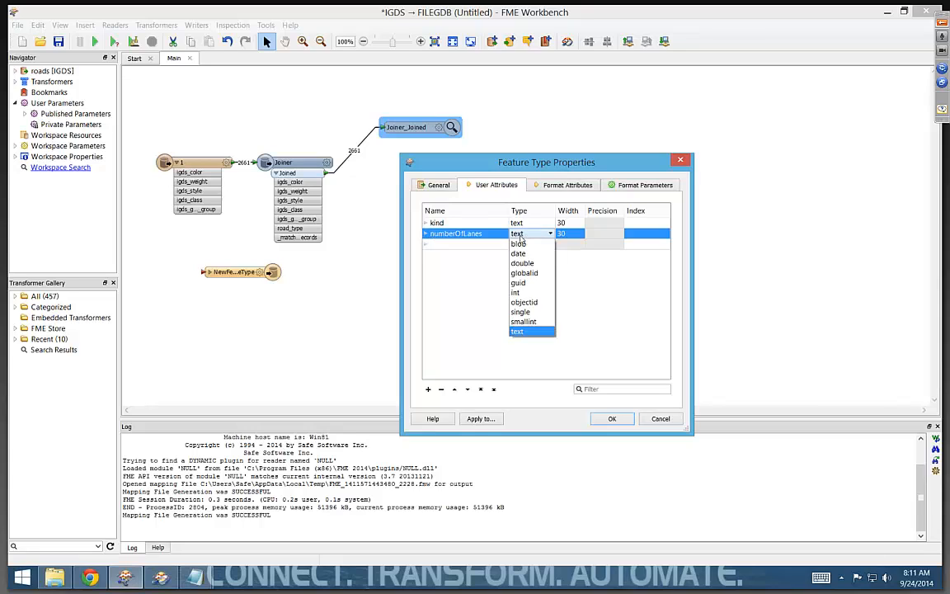
{"action": "left_click", "coordinate": [528, 322]}
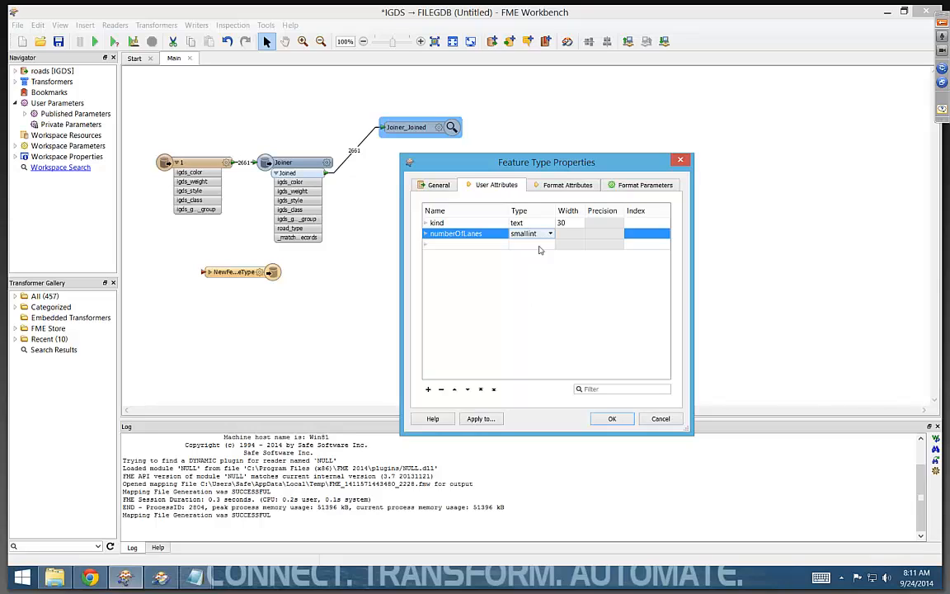
{"action": "left_click", "coordinate": [612, 419]}
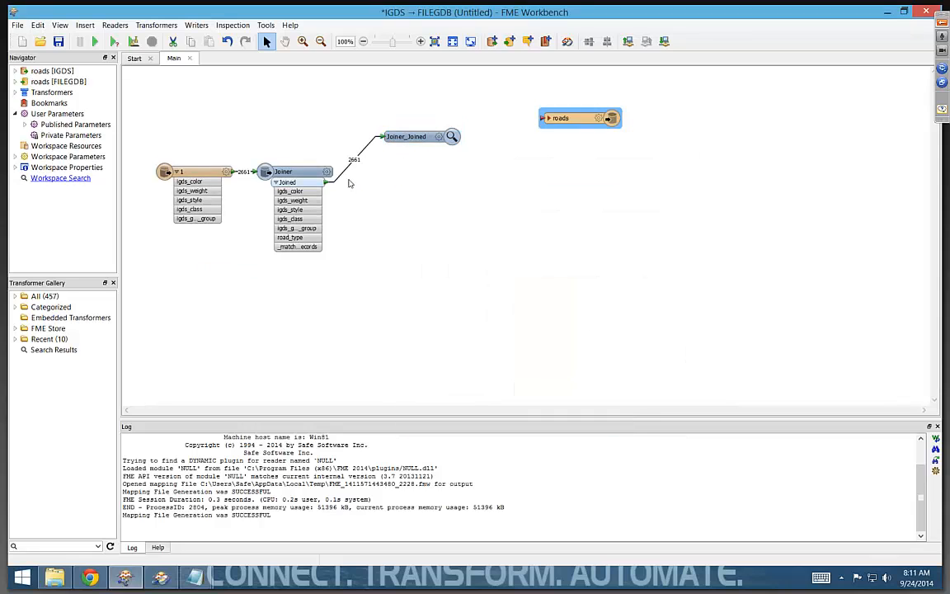
- Remove the Joiner_Joined inspector and connect the Joiner's Joined output to the roads feature type
{"action": "left_click_drag", "start_coordinate": [329, 180], "coordinate": [530, 165]}
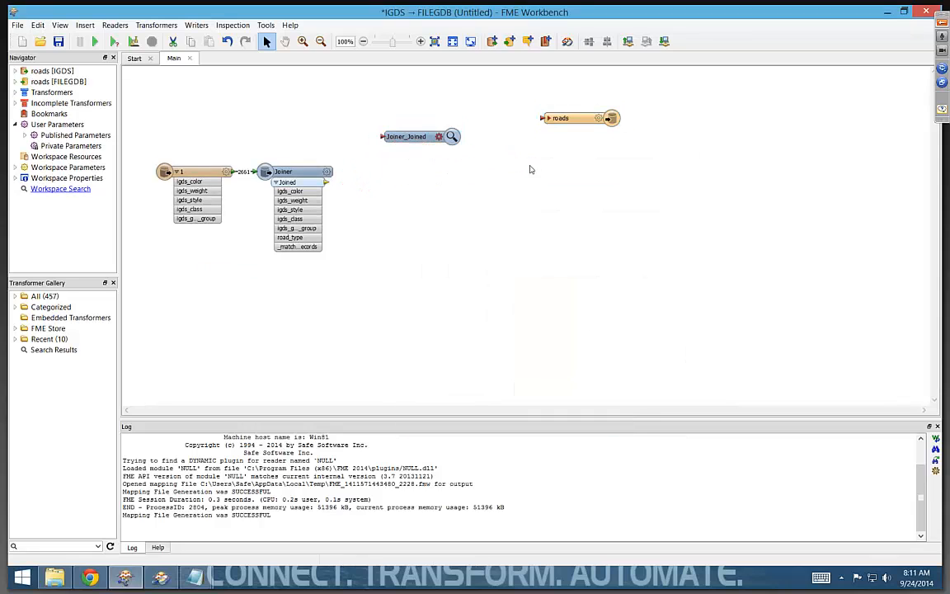
{"action": "left_click", "coordinate": [416, 139]}
{"action": "key", "text": "Delete"}
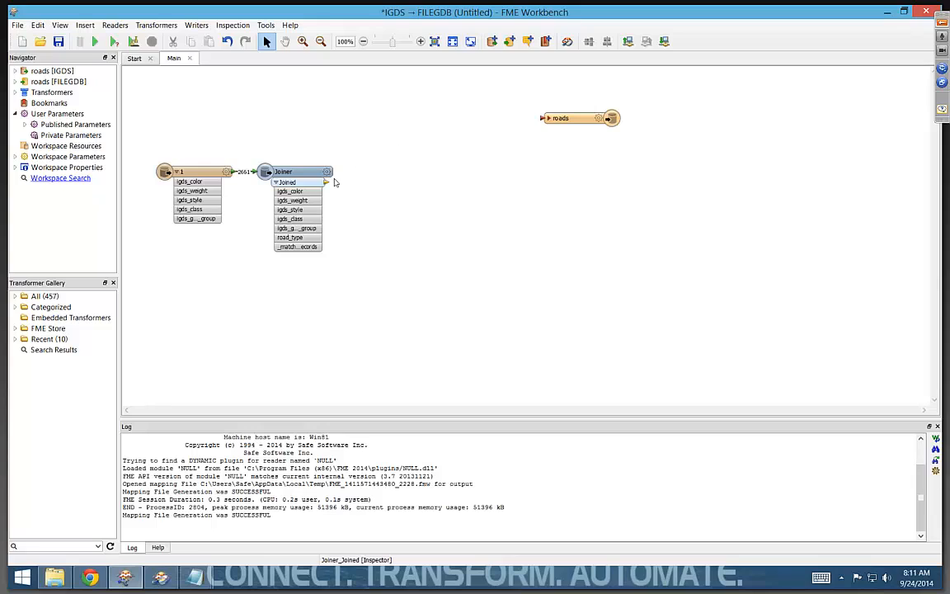
{"action": "left_click_drag", "start_coordinate": [326, 182], "coordinate": [547, 121]}
- Map road_type to the kind attribute and the igds graphic group attribute to numberOfLanes on the roads feature type
{"action": "left_click", "coordinate": [549, 120]}
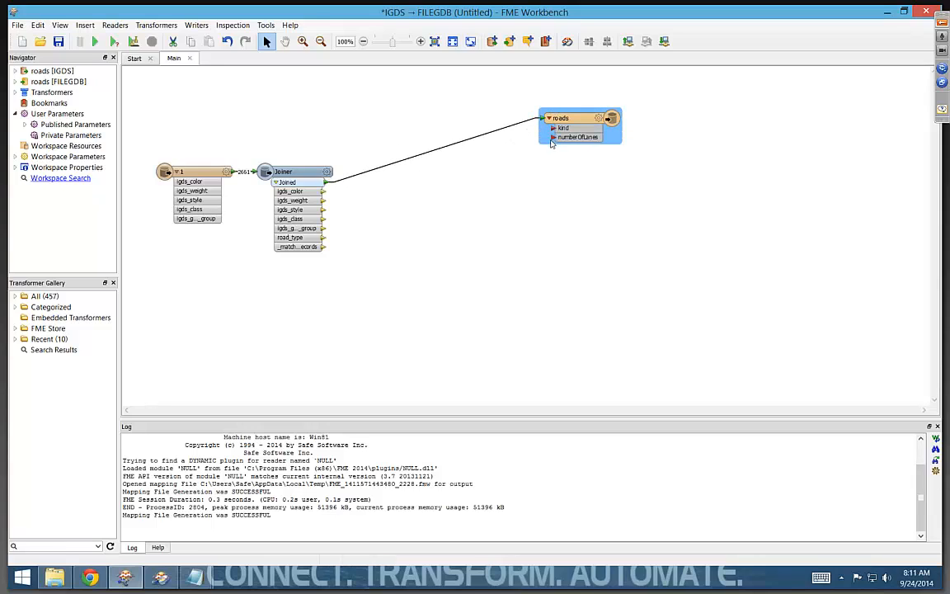
{"action": "left_click_drag", "start_coordinate": [324, 239], "coordinate": [547, 129]}
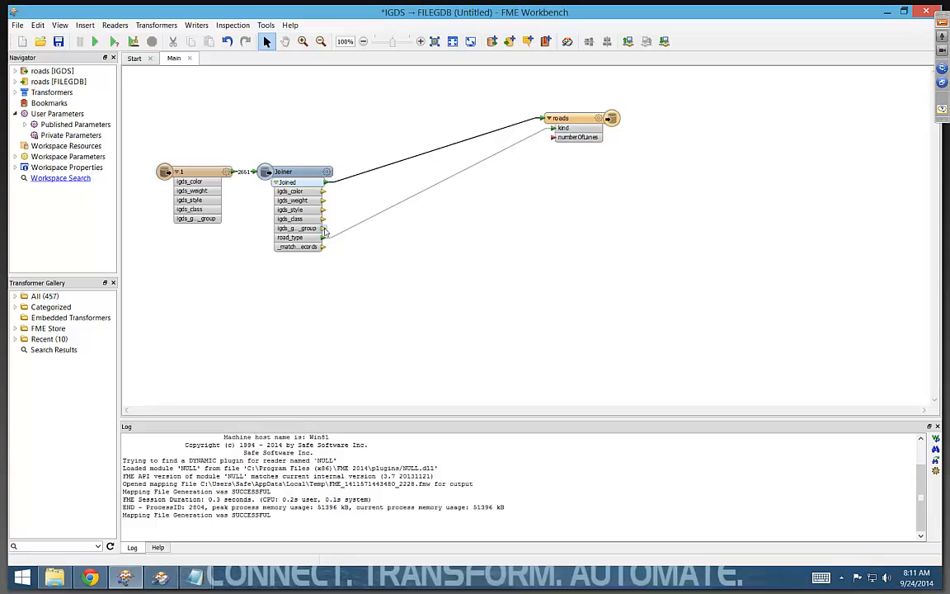
{"action": "left_click_drag", "start_coordinate": [324, 229], "coordinate": [551, 136]}
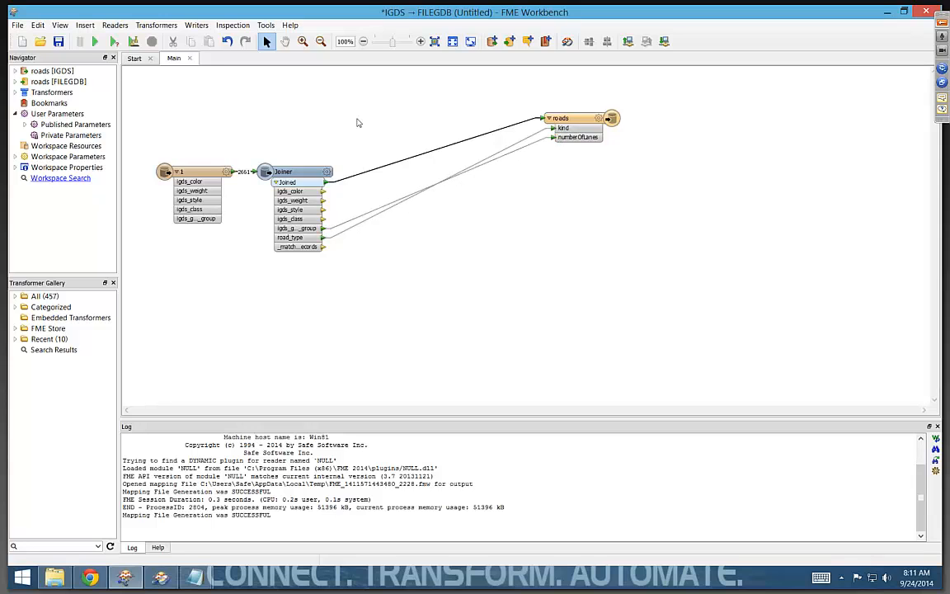
- Run the translation and move the Joiner farther from the source feature type on the canvas
{"action": "left_click", "coordinate": [94, 41]}
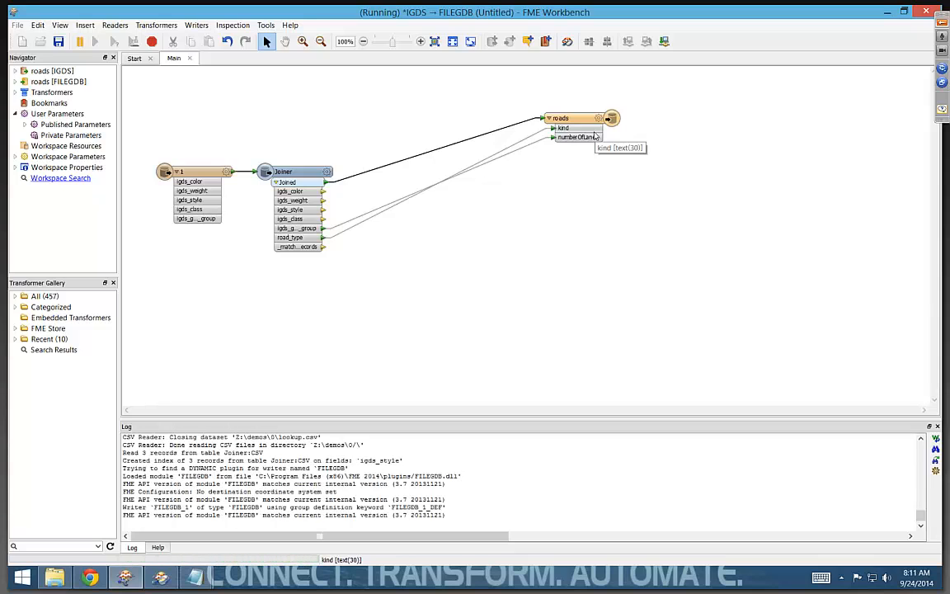
{"action": "left_click", "coordinate": [308, 171]}
{"action": "left_click_drag", "start_coordinate": [307, 171], "coordinate": [365, 164]}
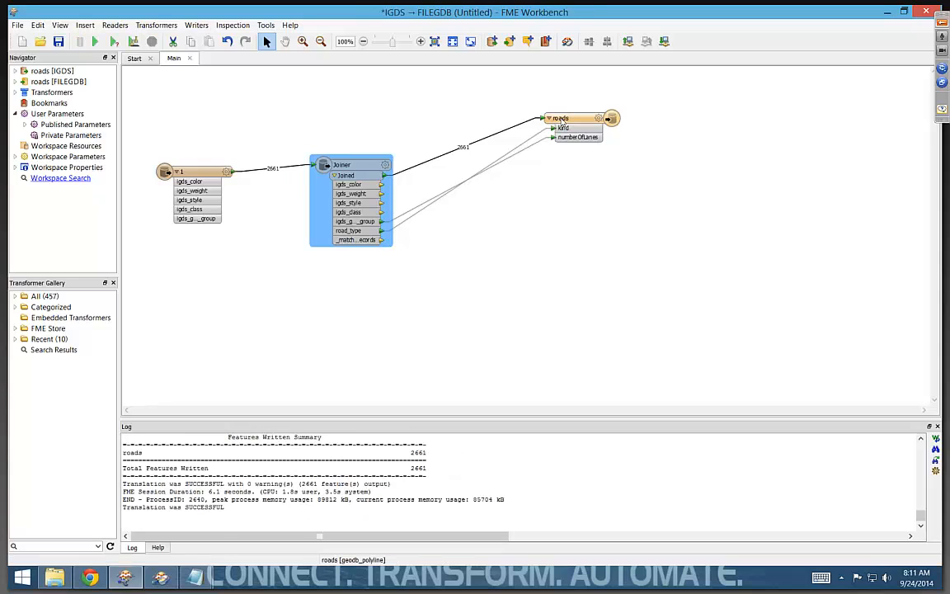
- Inspect the written roads feature type by opening roads.gdb in FME Data Inspector
{"action": "right_click", "coordinate": [557, 121]}
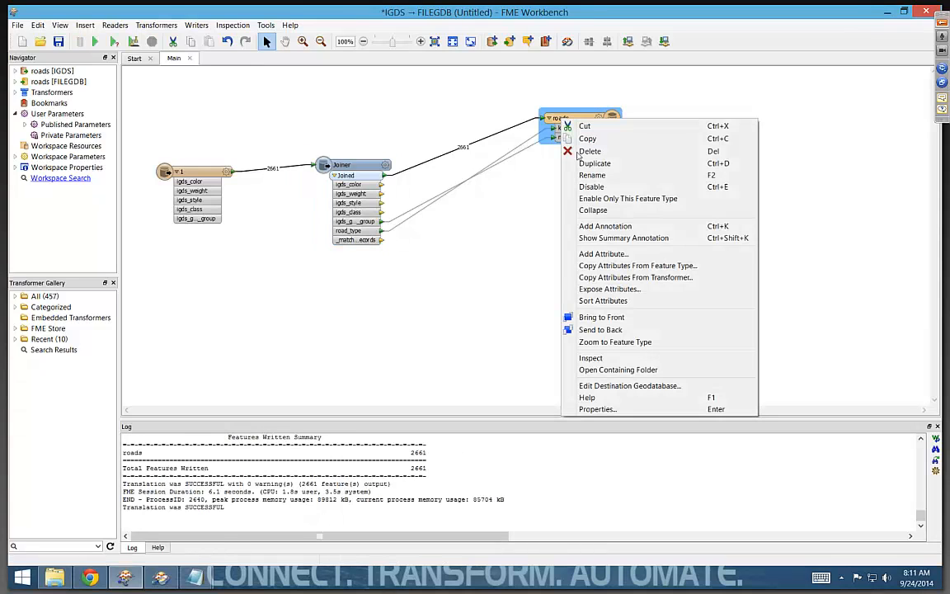
{"action": "left_click", "coordinate": [621, 358]}
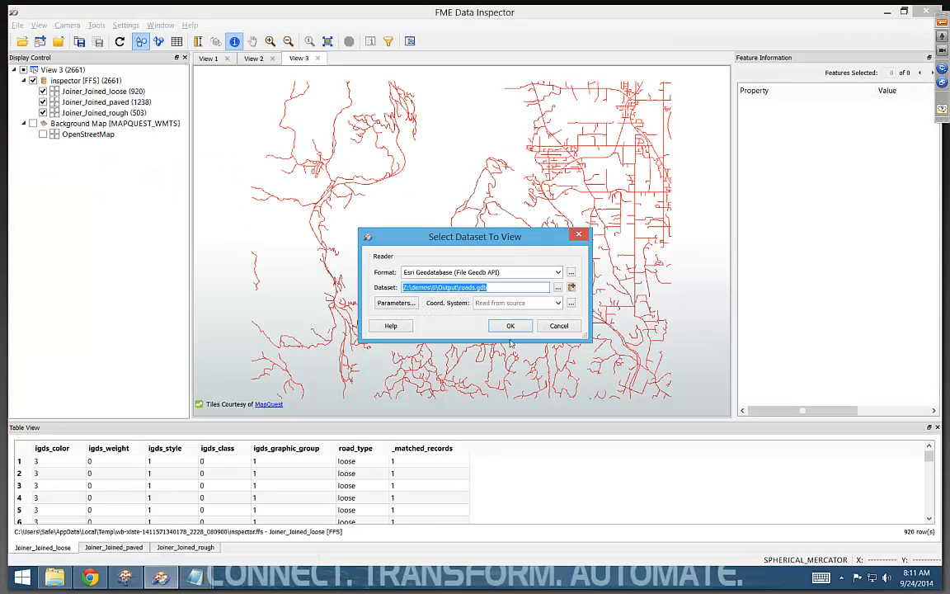
{"action": "left_click", "coordinate": [510, 327]}
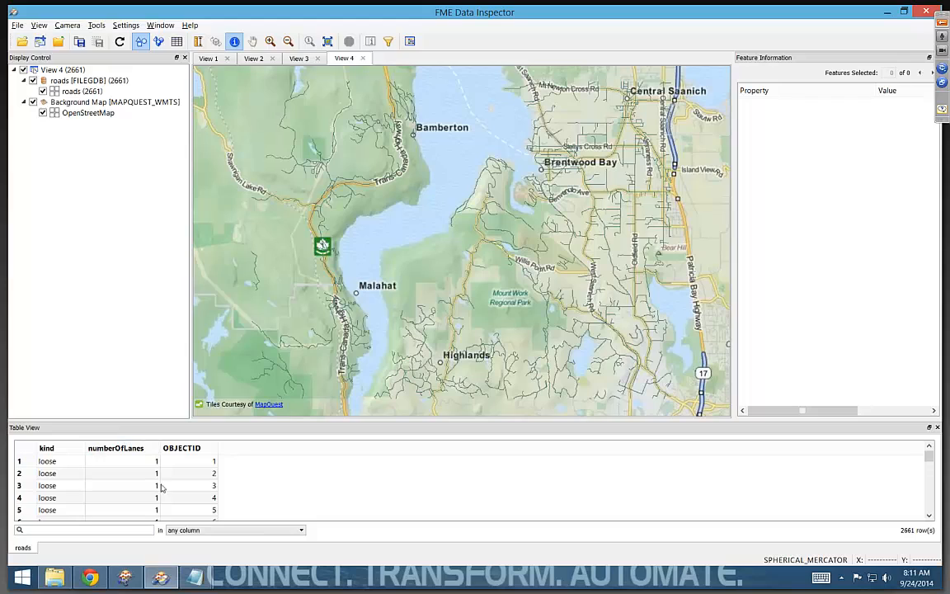
- Sort the roads table by kind and by numberOfLanes and look through the records
{"action": "left_click", "coordinate": [68, 449]}
{"action": "left_click_drag", "start_coordinate": [929, 460], "coordinate": [931, 488]}
{"action": "left_click", "coordinate": [132, 448]}
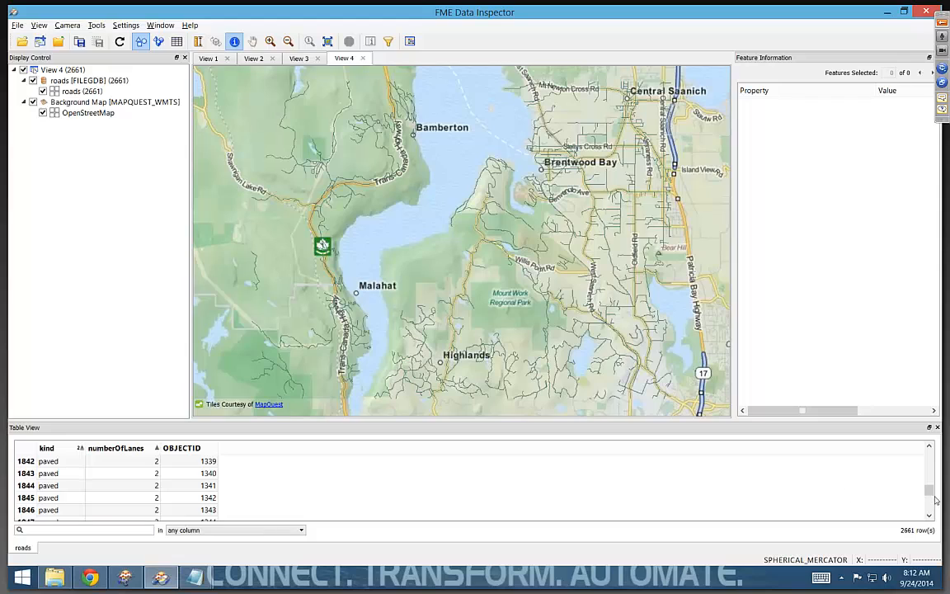
{"action": "mouse_move", "coordinate": [929, 490]}
{"action": "left_mouse_down"}
{"action": "mouse_move", "coordinate": [928, 509]}
{"action": "mouse_move", "coordinate": [928, 482]}
{"action": "left_mouse_up"}
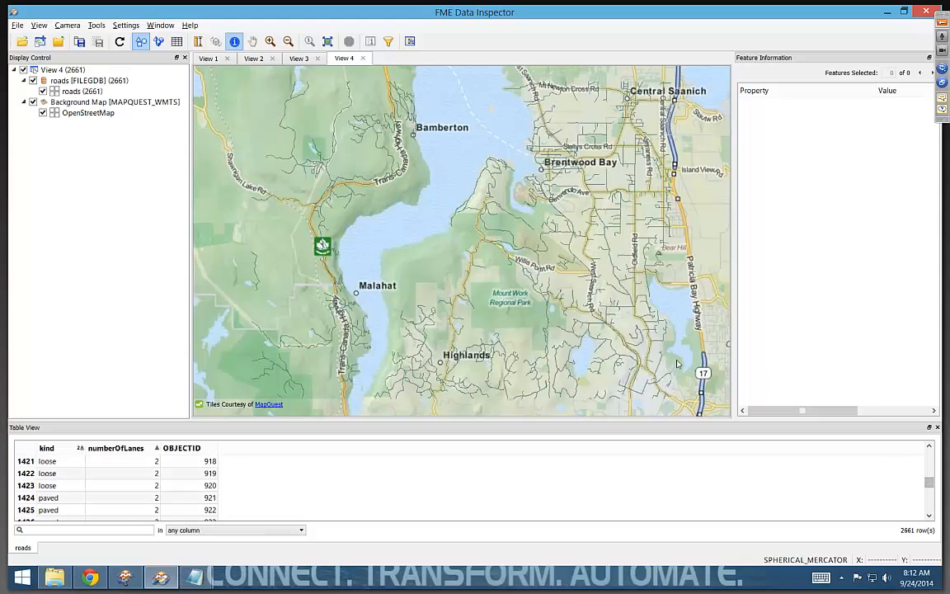
{"action": "left_click", "coordinate": [348, 210]}
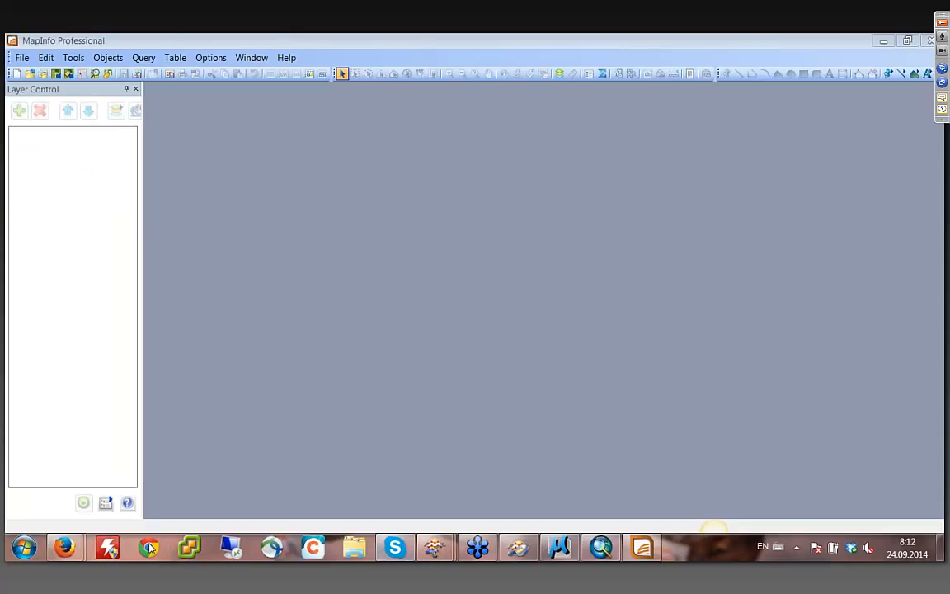
- Switch to the Firefox window showing the MicroStation DGN presentation with the CAD vs. GIS slide
{"action": "mouse_move", "coordinate": [74, 548]}
{"action": "left_click", "coordinate": [213, 442]}
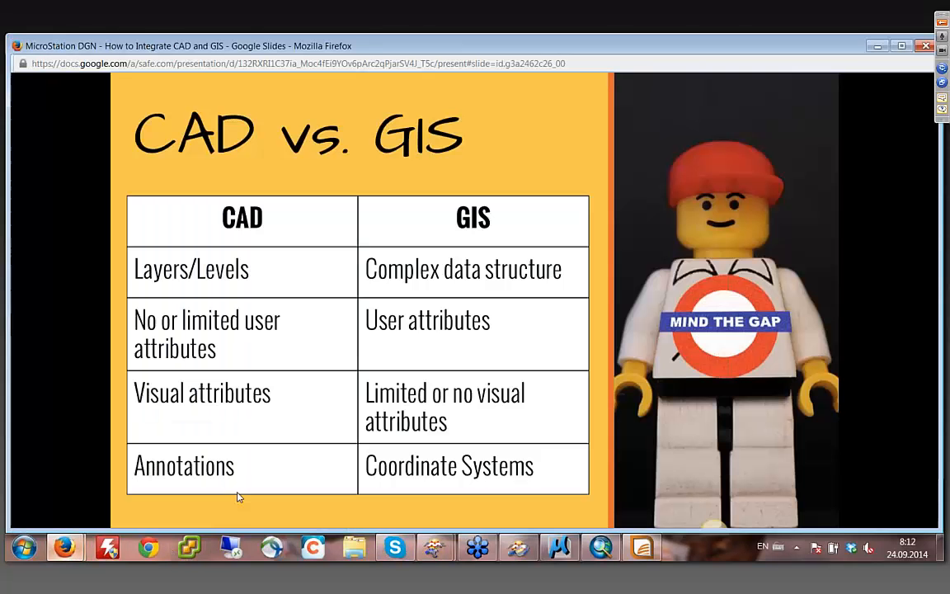
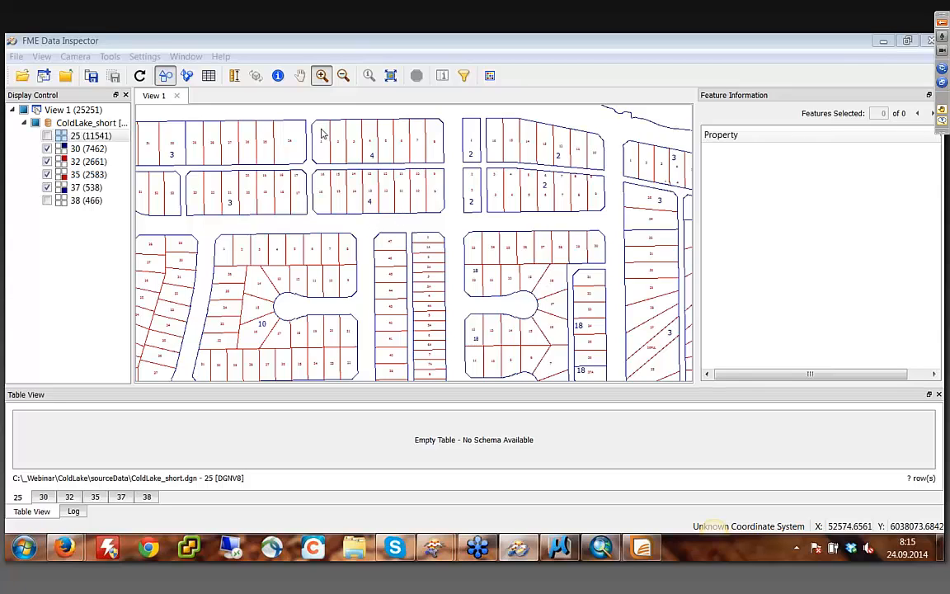
- Query the block and parcel boundary lines around block 4 in the ColdLake_short view to read their feature information
{"action": "left_click", "coordinate": [277, 75]}
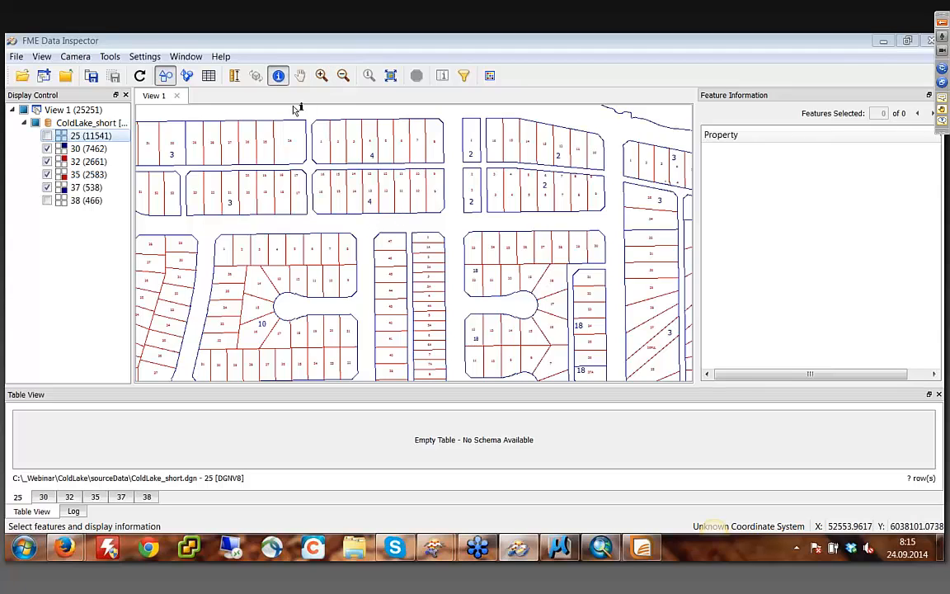
{"action": "left_click", "coordinate": [332, 142]}
{"action": "left_click", "coordinate": [349, 154]}
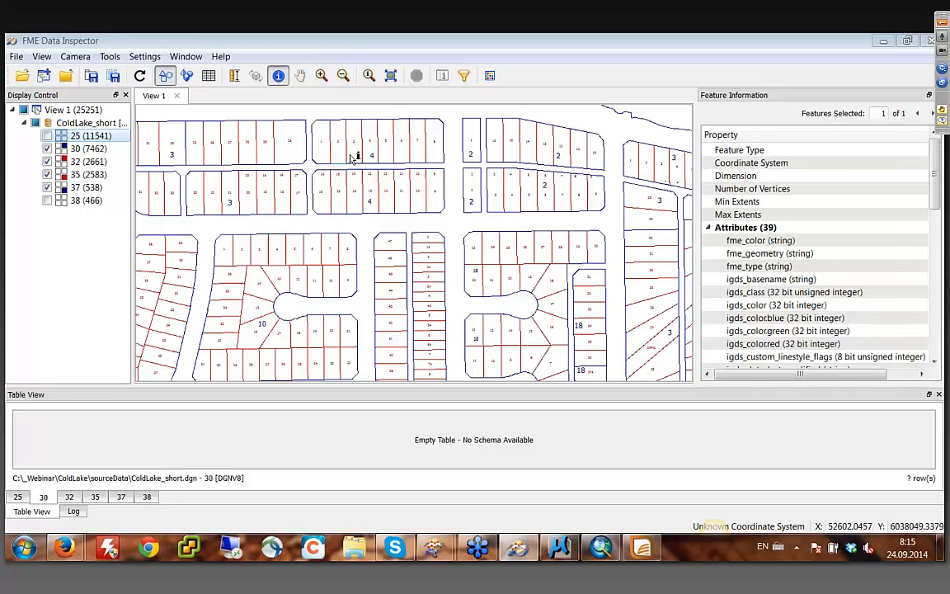
{"action": "left_click", "coordinate": [355, 157]}
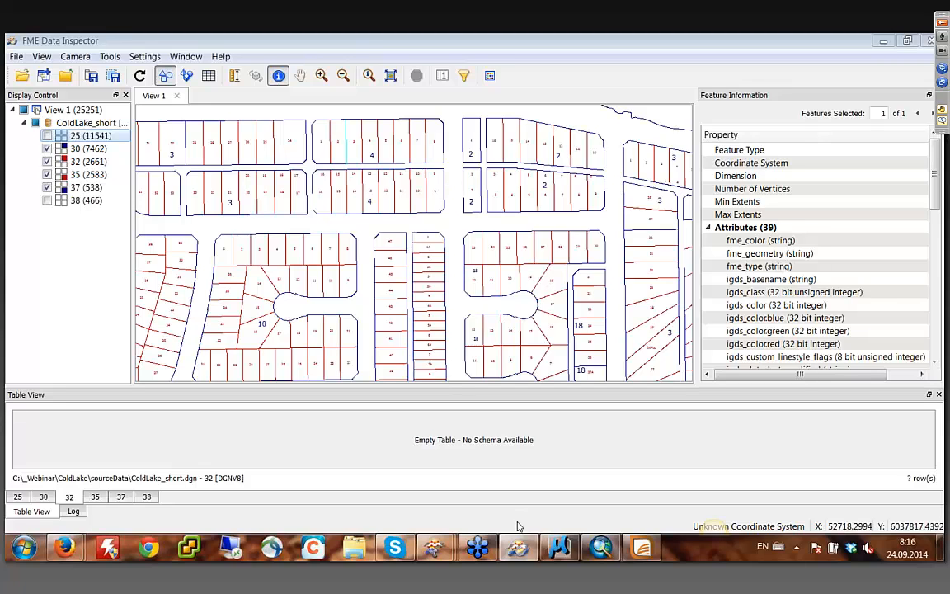
- Switch to the acad2geodatabase_DB workspace in FME Workbench, shrink the log area and fit the whole workflow into the enlarged canvas
{"action": "left_click", "coordinate": [515, 546]}
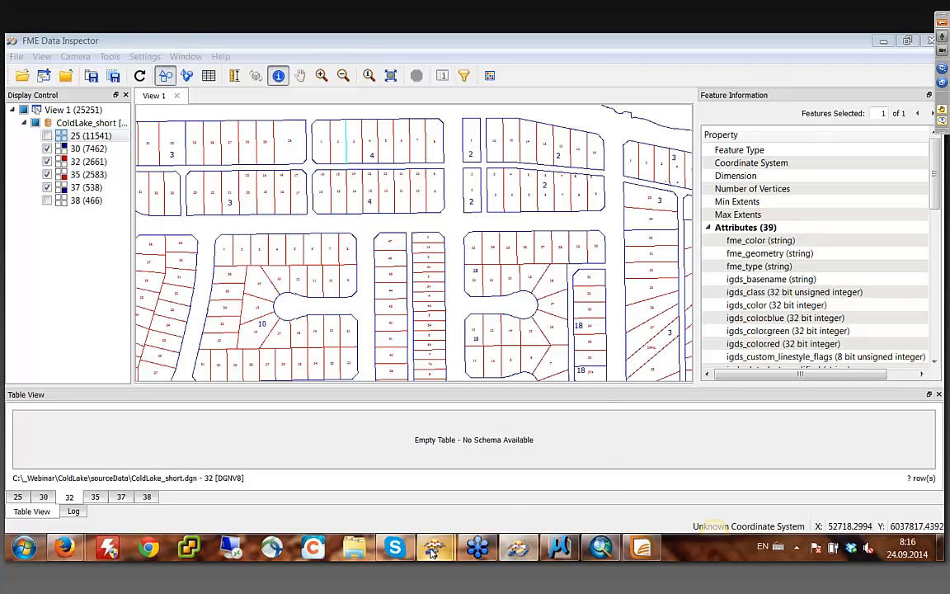
{"action": "left_click", "coordinate": [395, 487]}
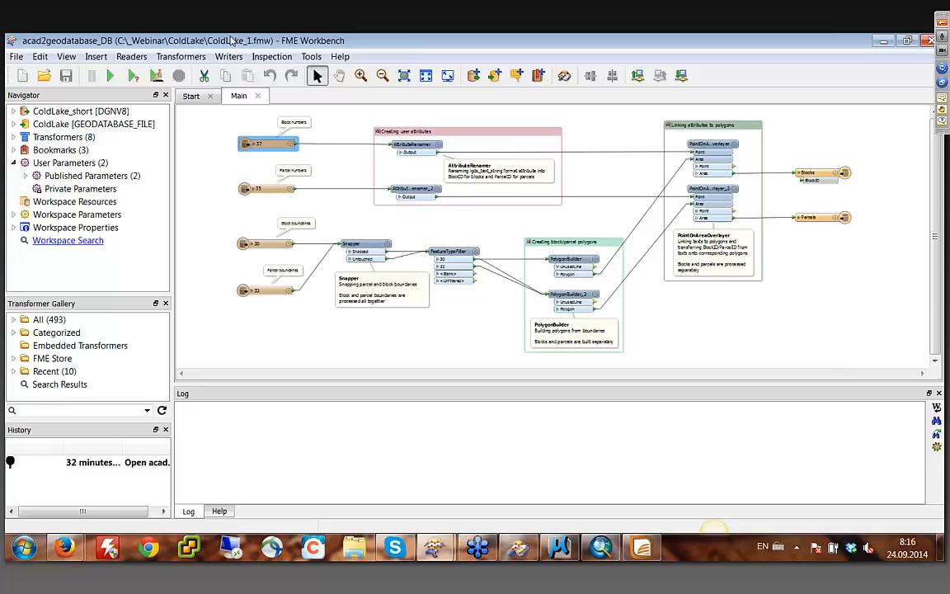
{"action": "left_click", "coordinate": [361, 75]}
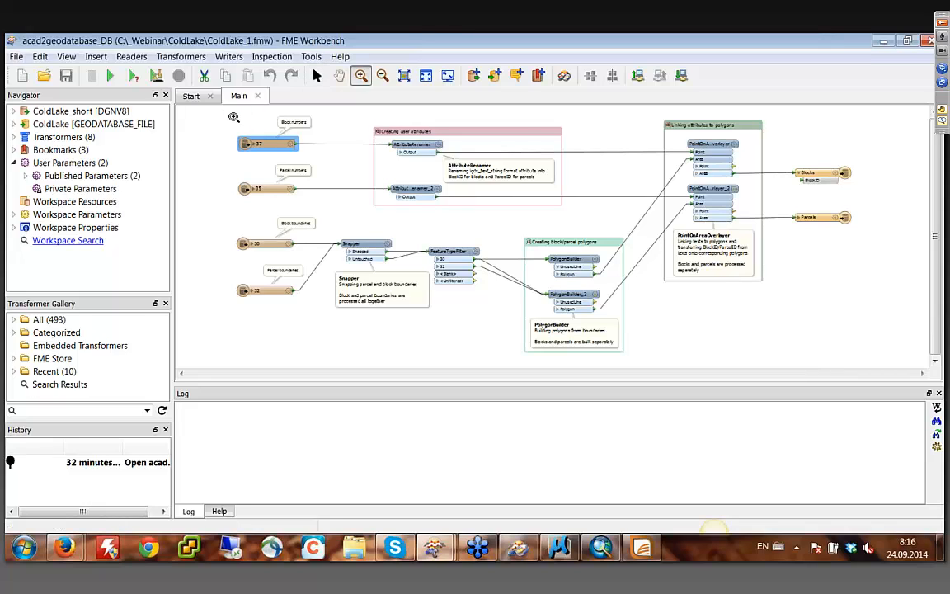
{"action": "left_click_drag", "start_coordinate": [220, 111], "coordinate": [867, 375]}
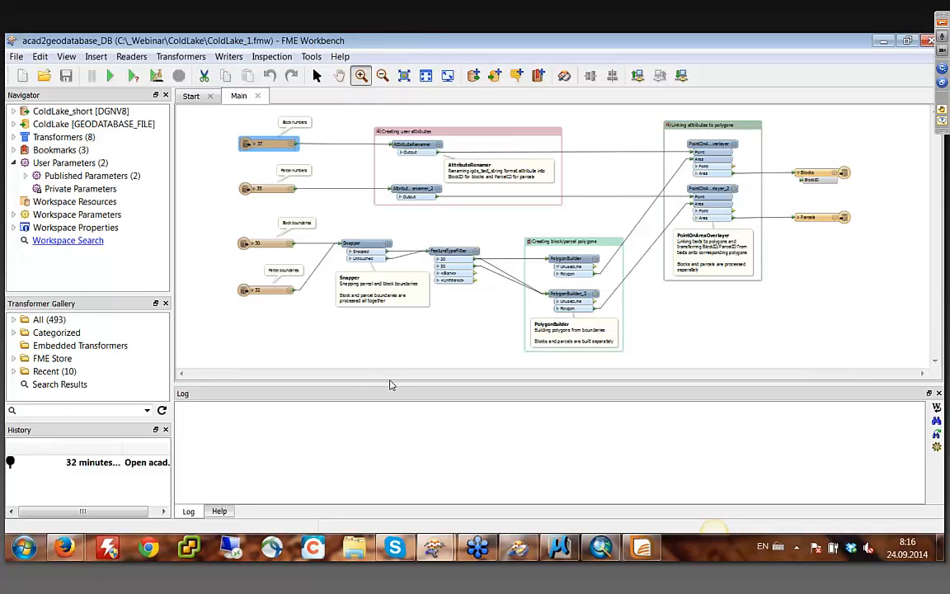
{"action": "left_click_drag", "start_coordinate": [391, 385], "coordinate": [391, 460]}
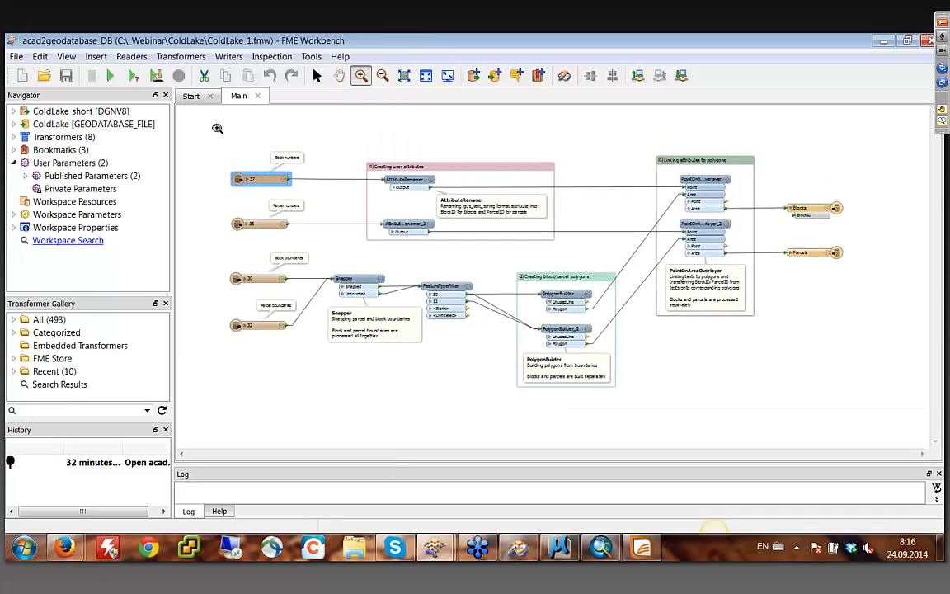
{"action": "left_click_drag", "start_coordinate": [198, 124], "coordinate": [878, 418]}
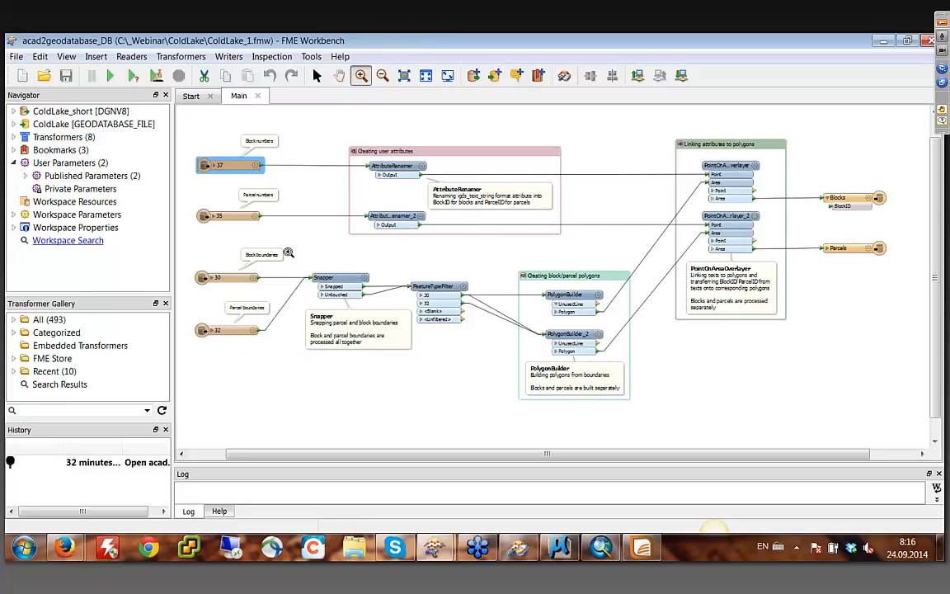
{"action": "key", "text": "Escape"}
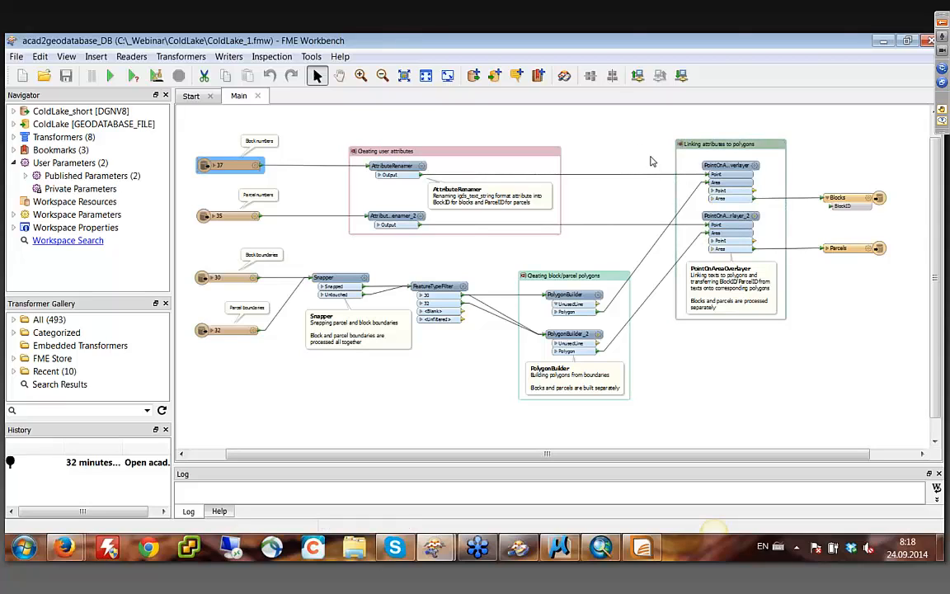
- Revisit the source block and parcel drawing in FME Data Inspector and return to the acad2geodatabase_DB workspace
{"action": "left_click", "coordinate": [513, 549]}
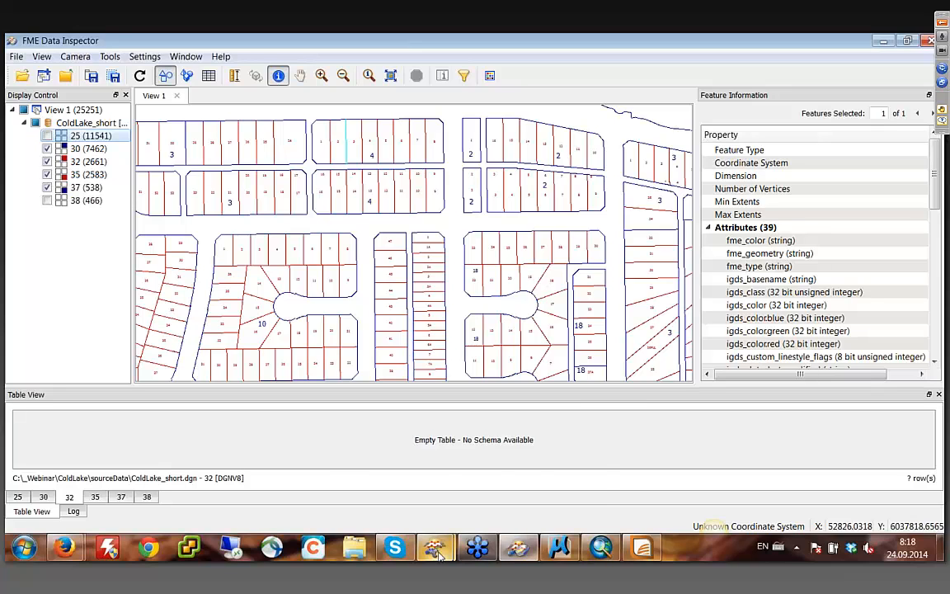
{"action": "mouse_move", "coordinate": [423, 531]}
{"action": "left_click", "coordinate": [395, 496]}
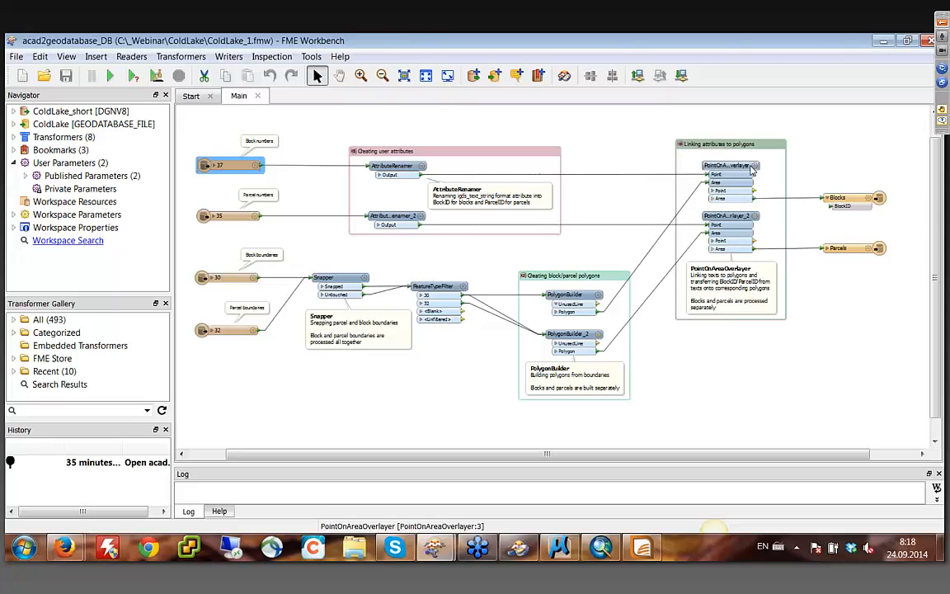
{"action": "mouse_move", "coordinate": [750, 169]}
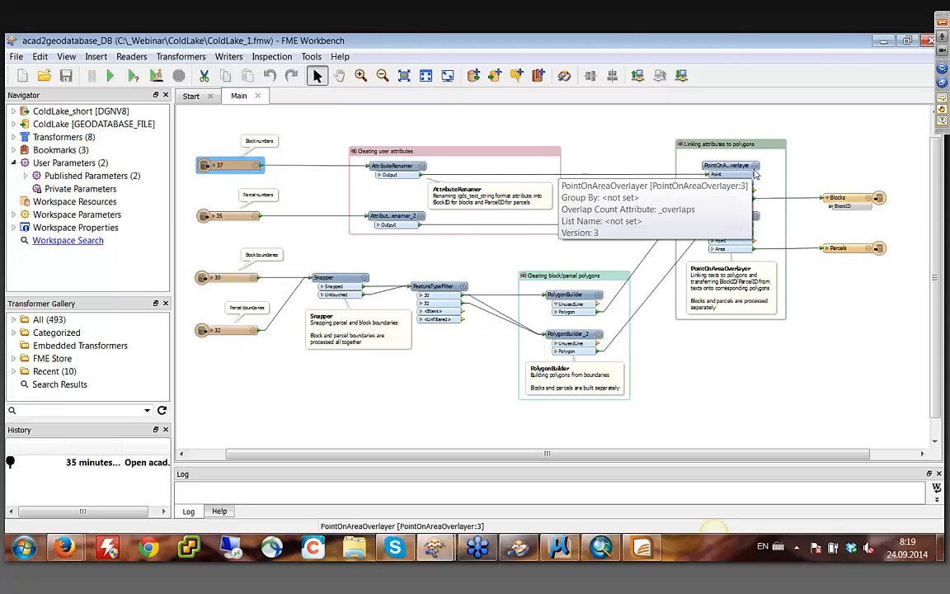
- Examine the exposable attributes of the block numbers feature type 37 and close its properties without changes
{"action": "left_click", "coordinate": [254, 166]}
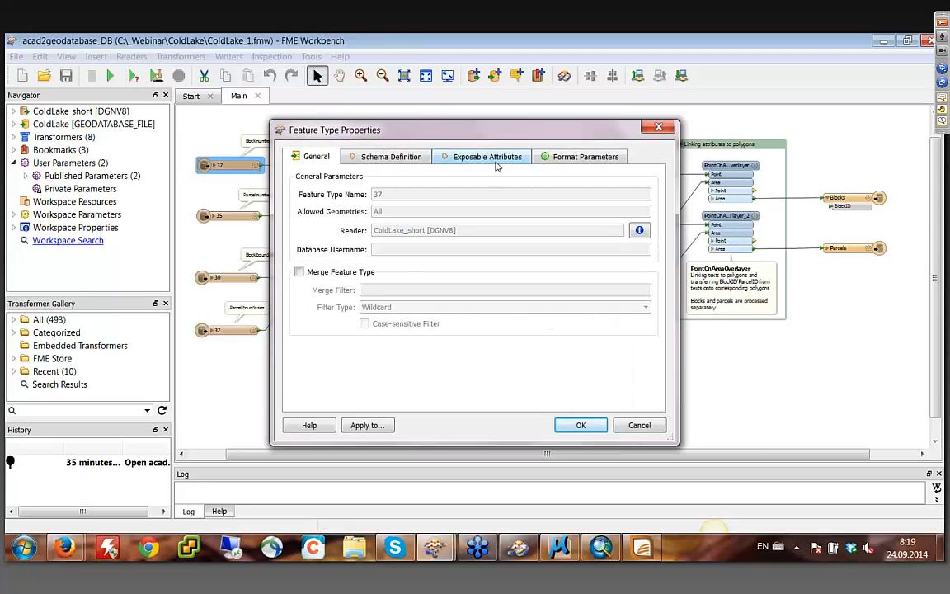
{"action": "left_click", "coordinate": [485, 158]}
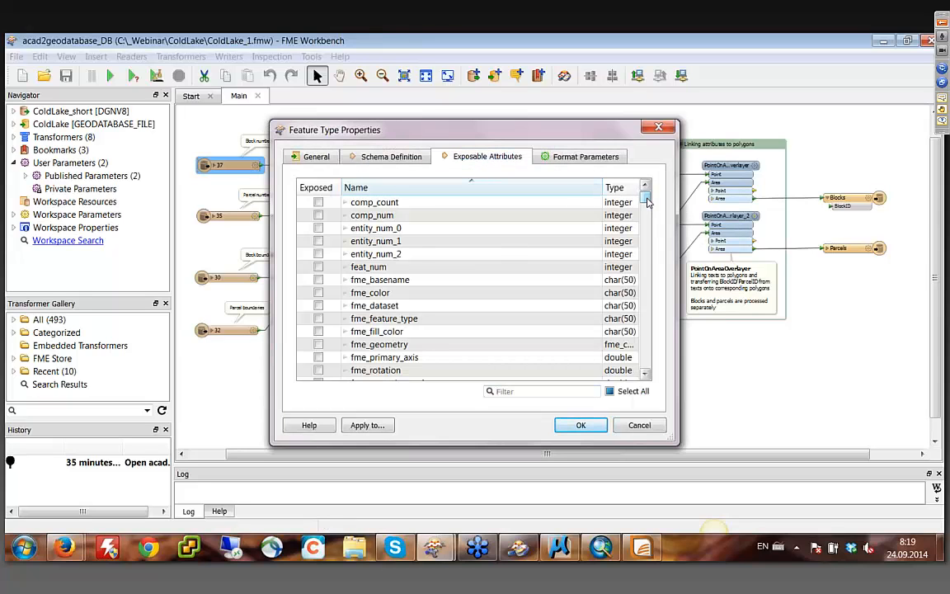
{"action": "left_click_drag", "start_coordinate": [648, 202], "coordinate": [651, 376]}
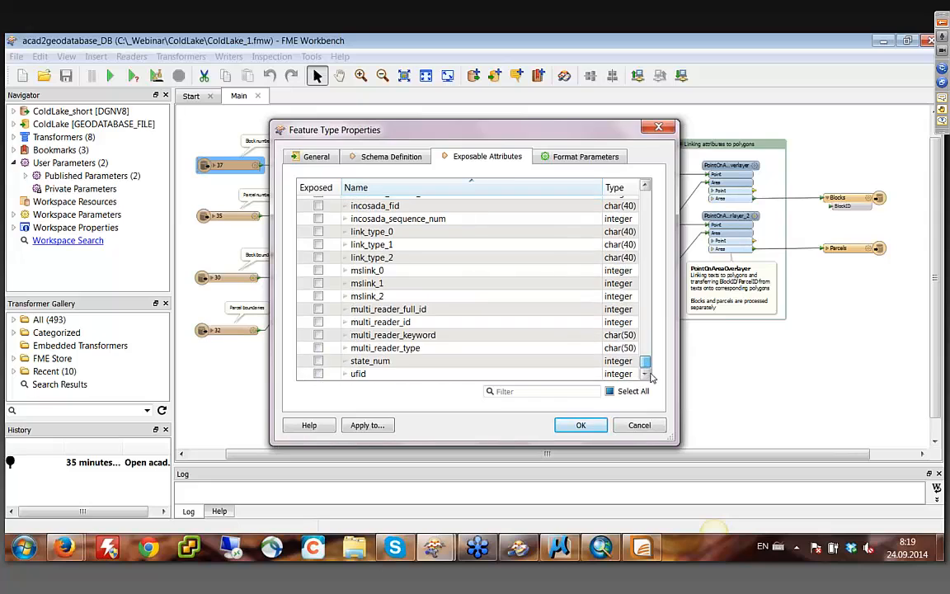
{"action": "left_click", "coordinate": [635, 425]}
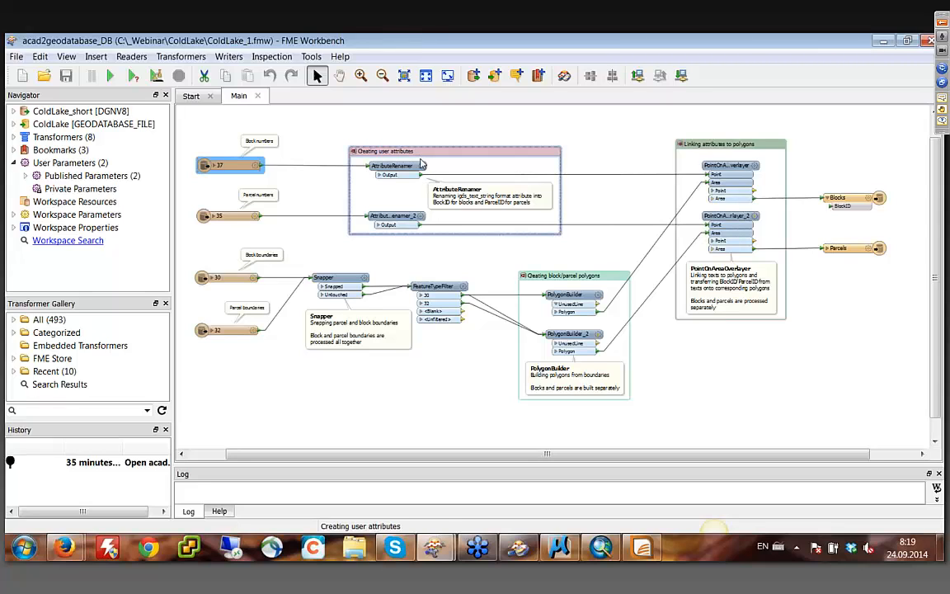
- Review the attribute mappings in AttributeRenamer and AttributeRenamer_2, keeping their settings
{"action": "double_click", "coordinate": [394, 166]}
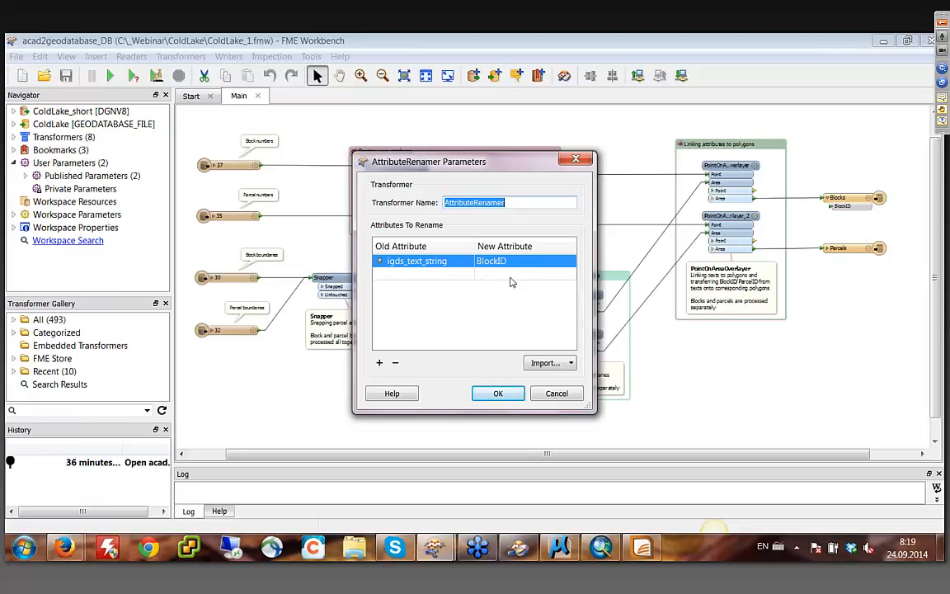
{"action": "left_click", "coordinate": [495, 393]}
{"action": "double_click", "coordinate": [421, 218]}
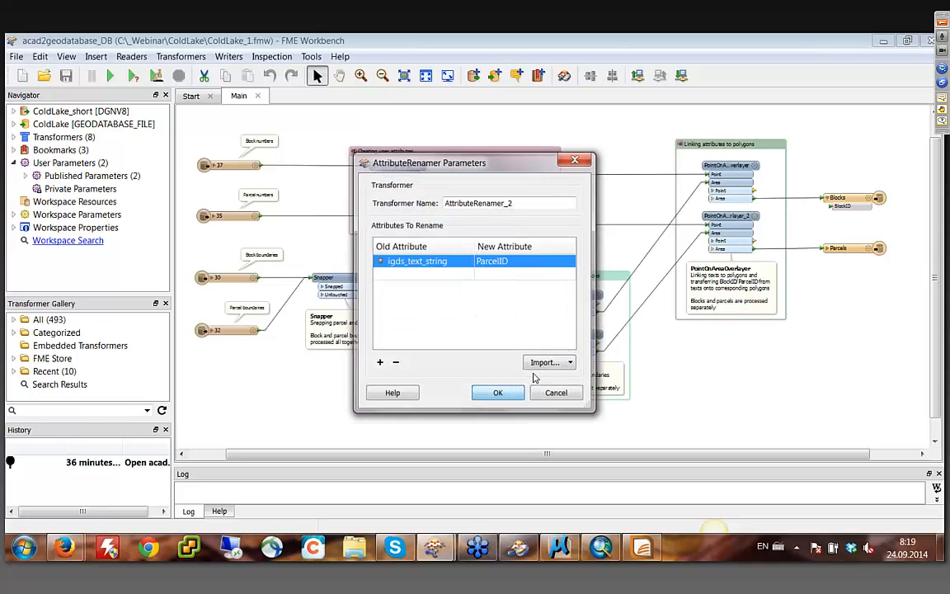
{"action": "left_click", "coordinate": [501, 393]}
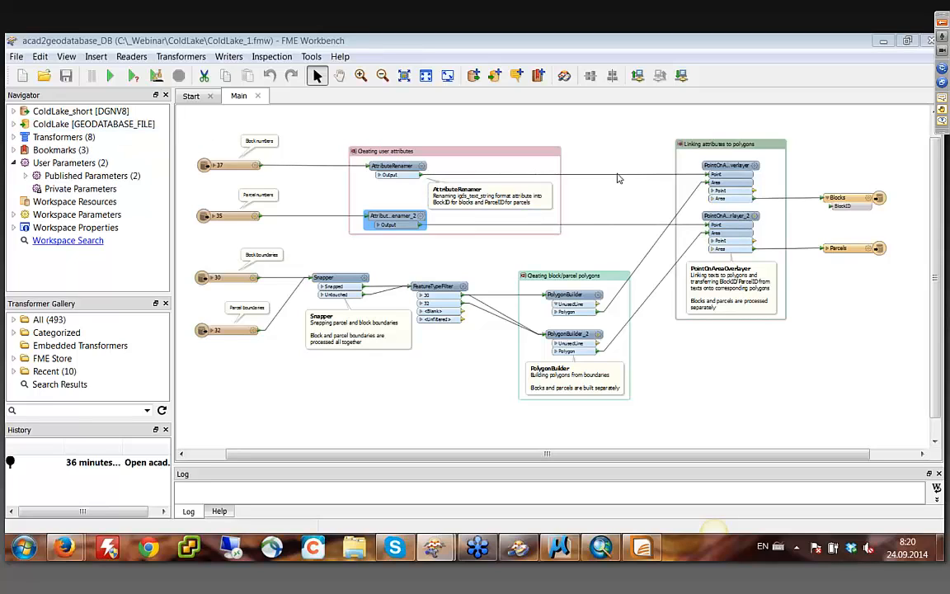
- Switch to the BlocksParcels map in ArcMap and identify two blocks with the Parcels layer hidden, plus a parcel with it shown
{"action": "left_click", "coordinate": [603, 551]}
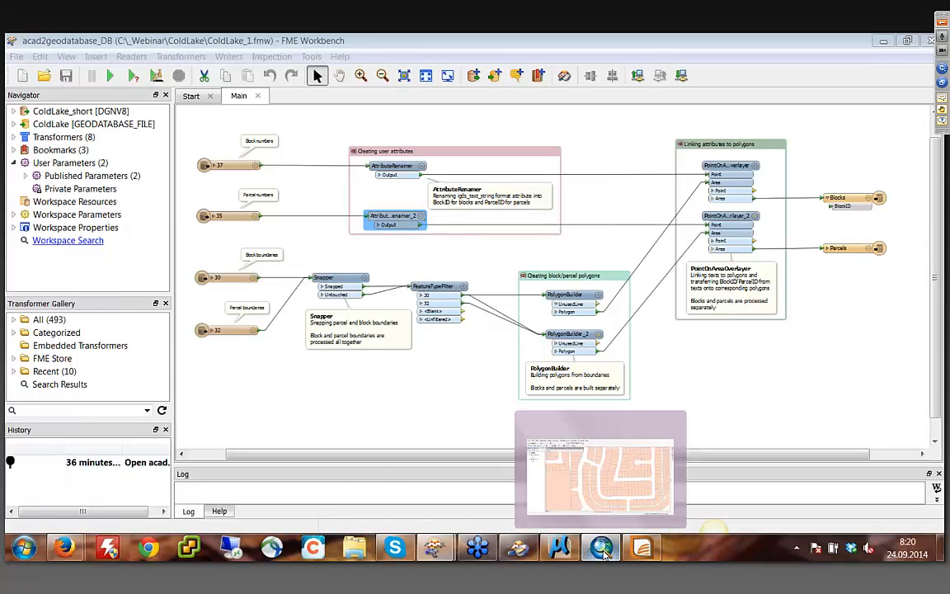
{"action": "left_click", "coordinate": [537, 169]}
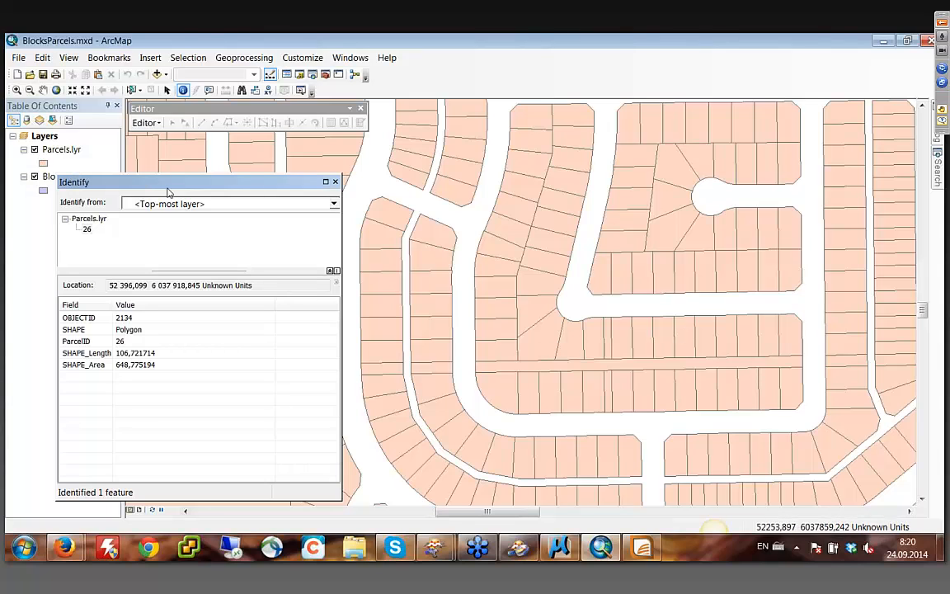
{"action": "left_click_drag", "start_coordinate": [153, 181], "coordinate": [241, 166]}
{"action": "left_click", "coordinate": [34, 149]}
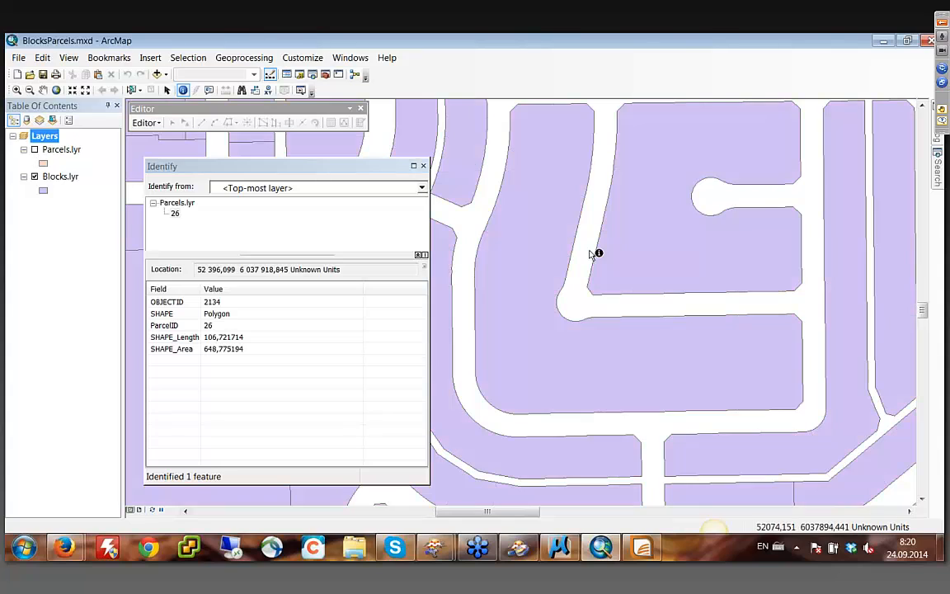
{"action": "left_click", "coordinate": [620, 291]}
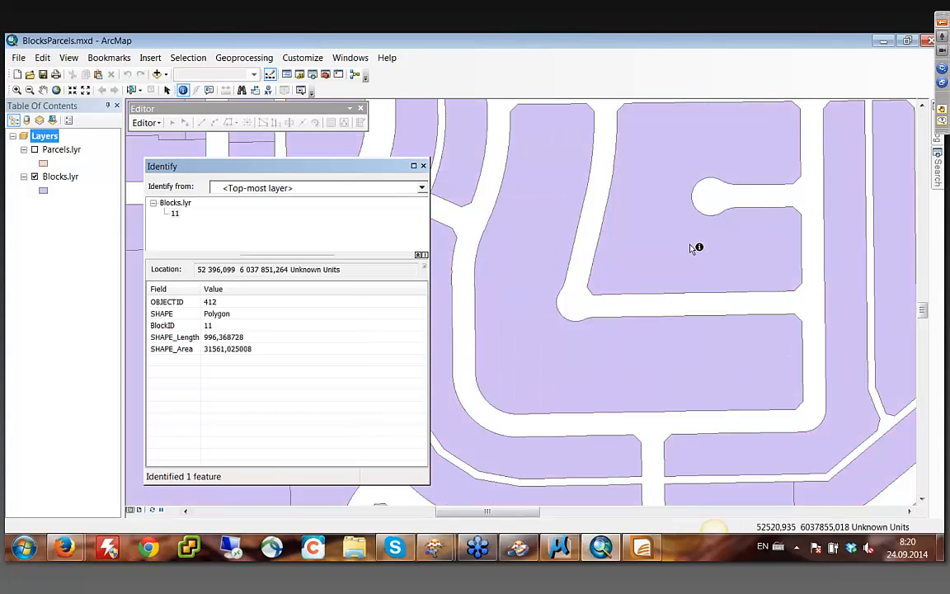
{"action": "left_click", "coordinate": [693, 249]}
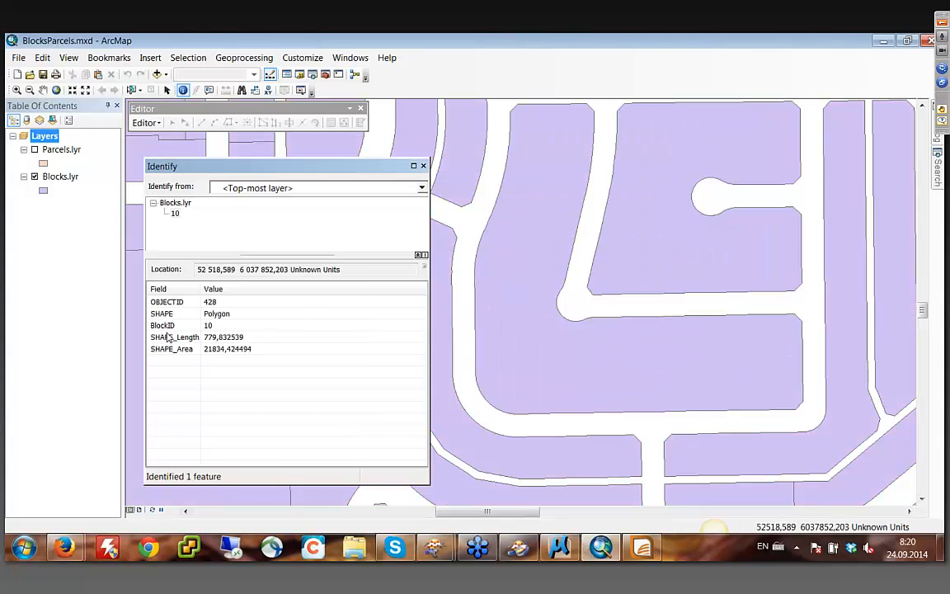
{"action": "left_click", "coordinate": [34, 149]}
{"action": "left_click", "coordinate": [623, 242]}
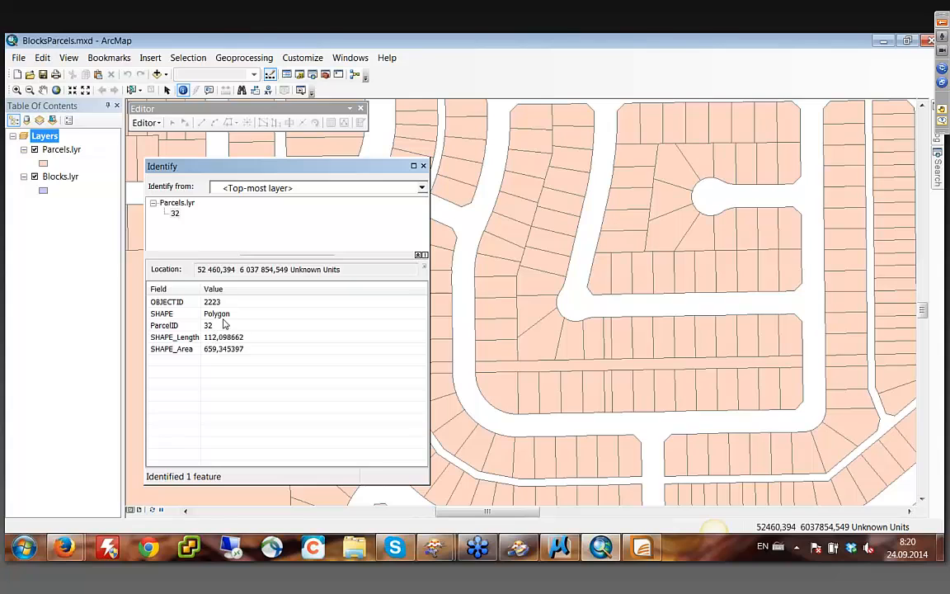
- Return to the acad2geodatabase_DB workspace in FME Workbench and start adding a writer with the MapInfo TAB (MITAB) format
{"action": "mouse_move", "coordinate": [433, 547]}
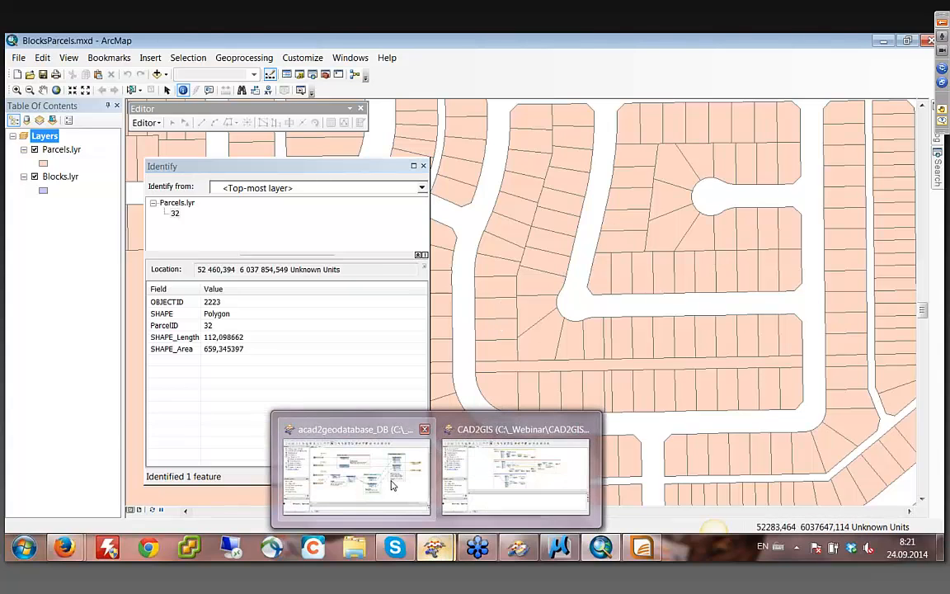
{"action": "left_click", "coordinate": [354, 446]}
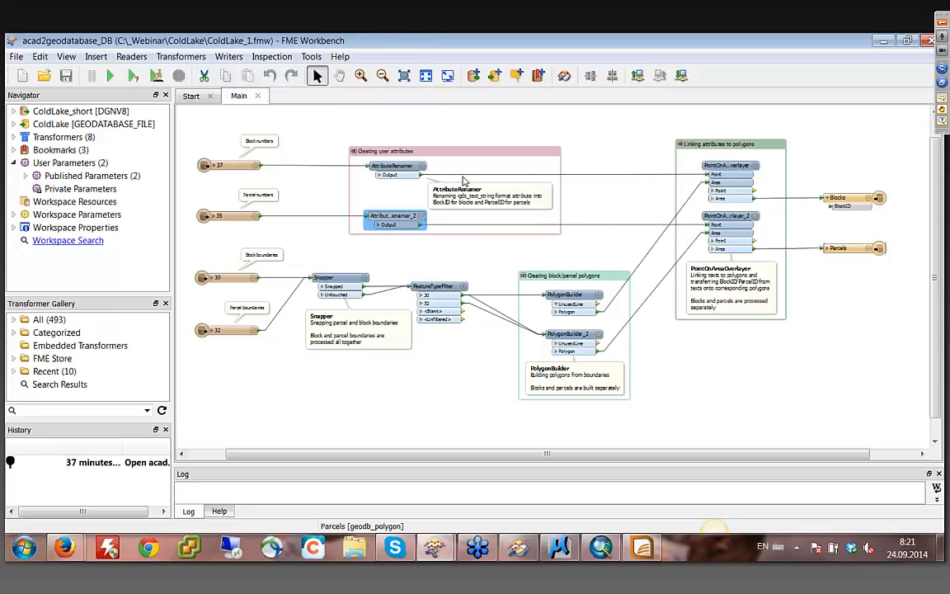
{"action": "left_click", "coordinate": [229, 57]}
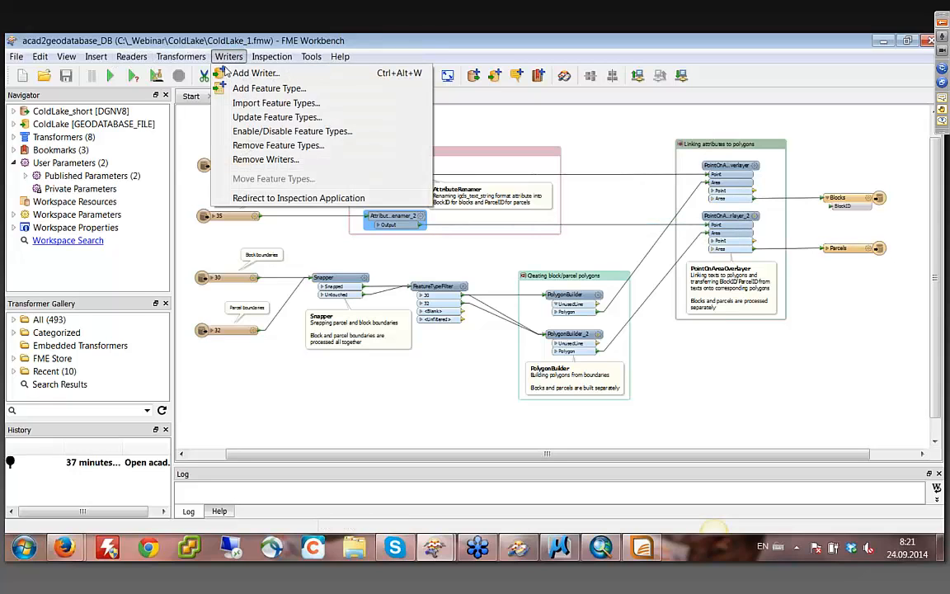
{"action": "left_click", "coordinate": [235, 72]}
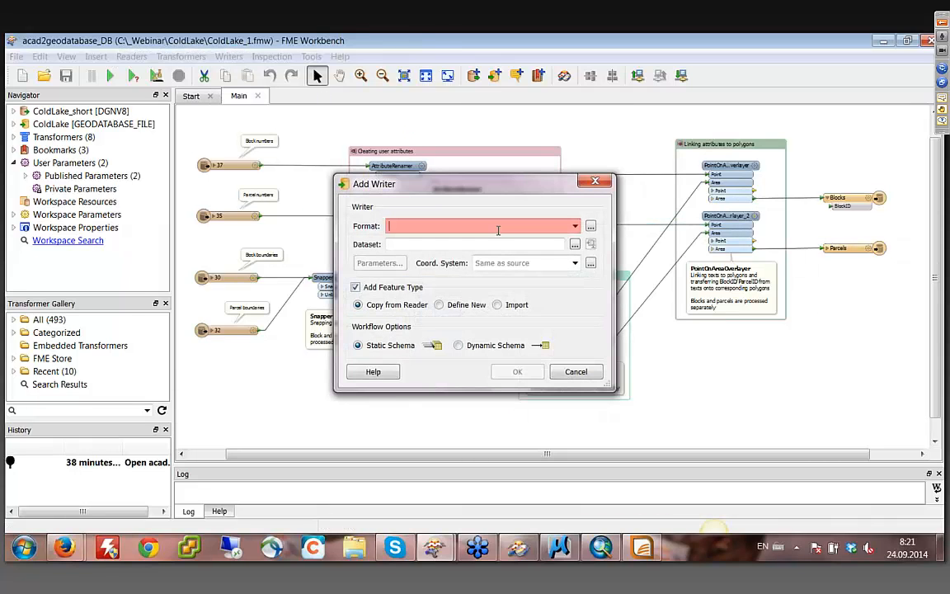
{"action": "type", "text": "mapi"}
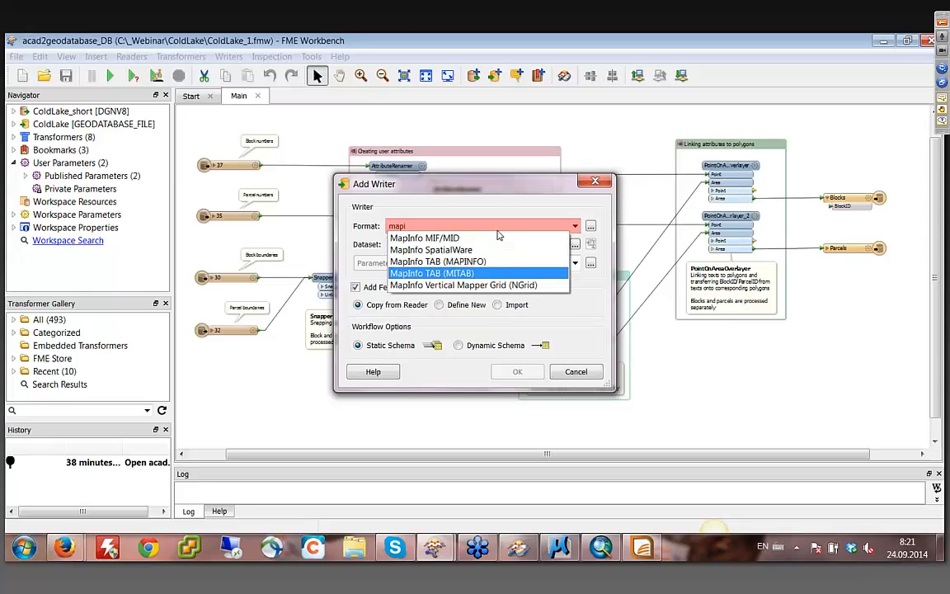
{"action": "left_click", "coordinate": [421, 273]}
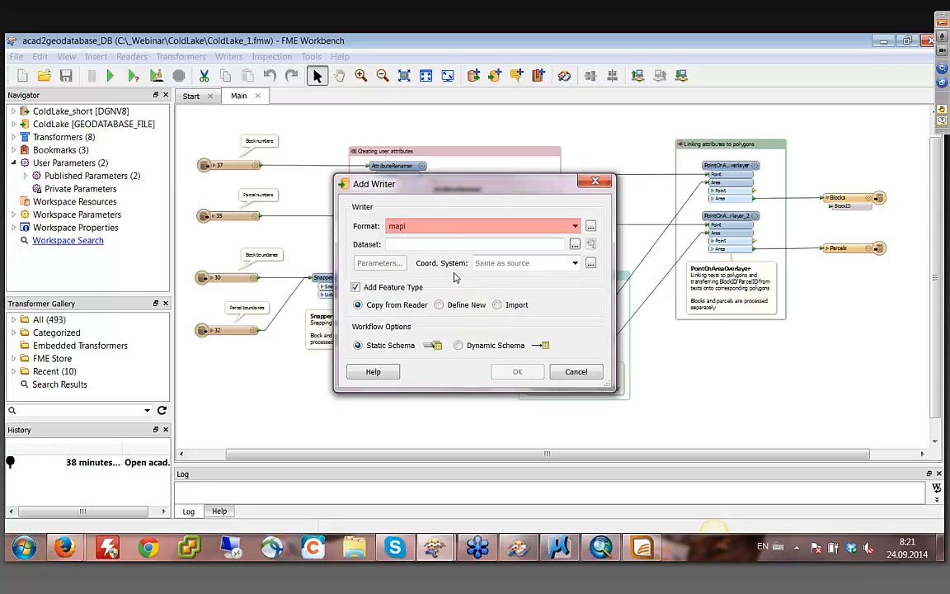
- Set the MapInfo TAB writer's dataset to the C:\_Webinar\ColdLake folder and add the writer without selecting any feature types
{"action": "left_click", "coordinate": [575, 244]}
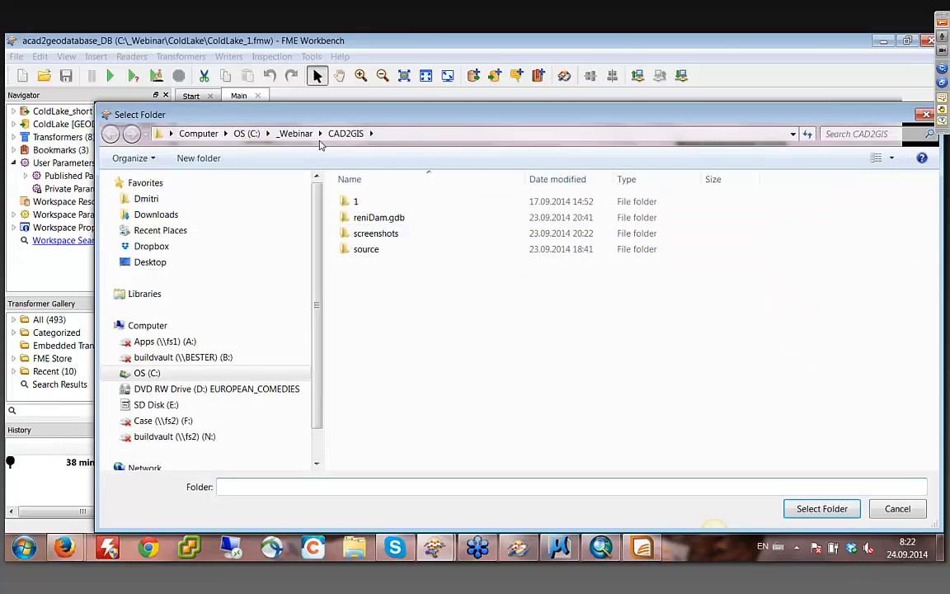
{"action": "left_click", "coordinate": [294, 133]}
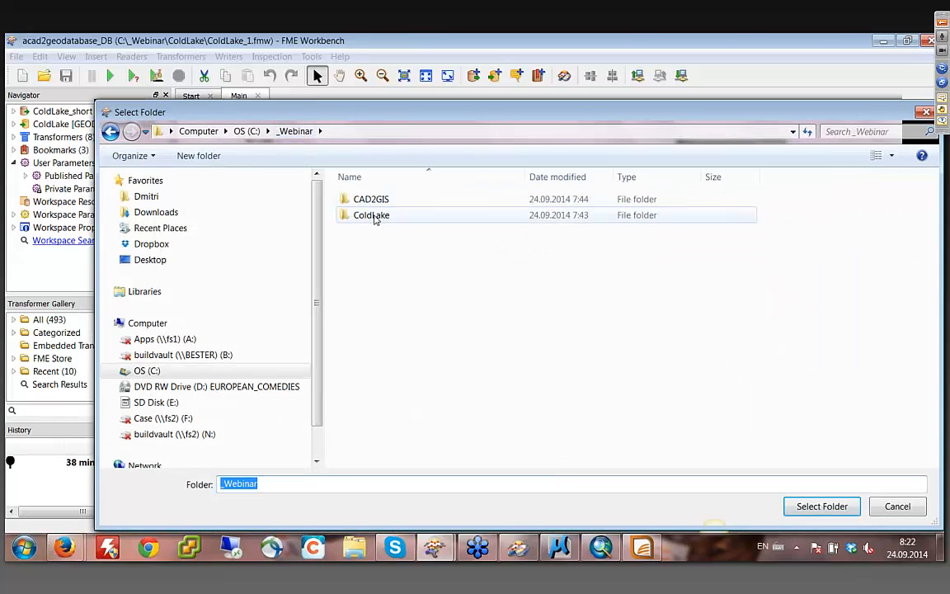
{"action": "double_click", "coordinate": [372, 215]}
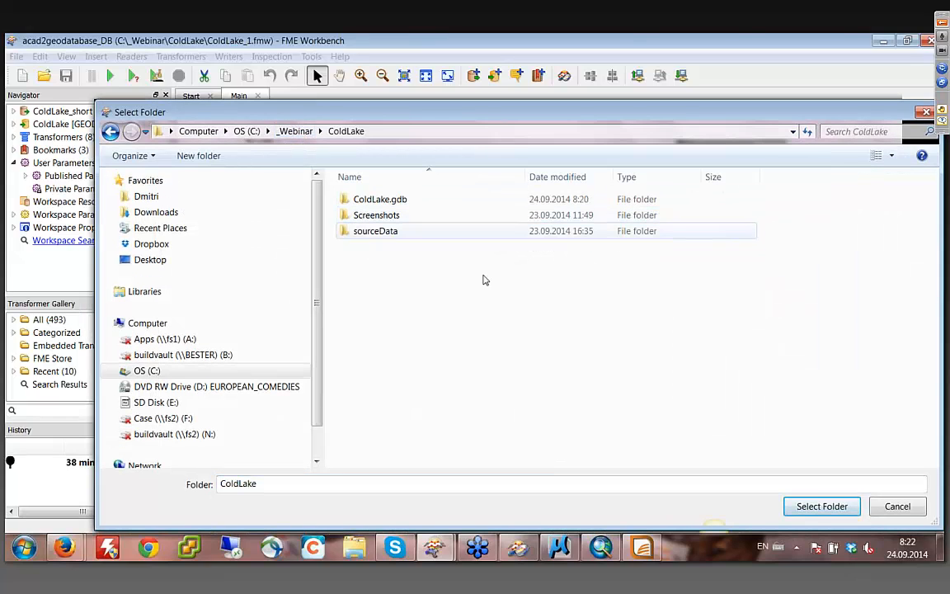
{"action": "left_click", "coordinate": [820, 506]}
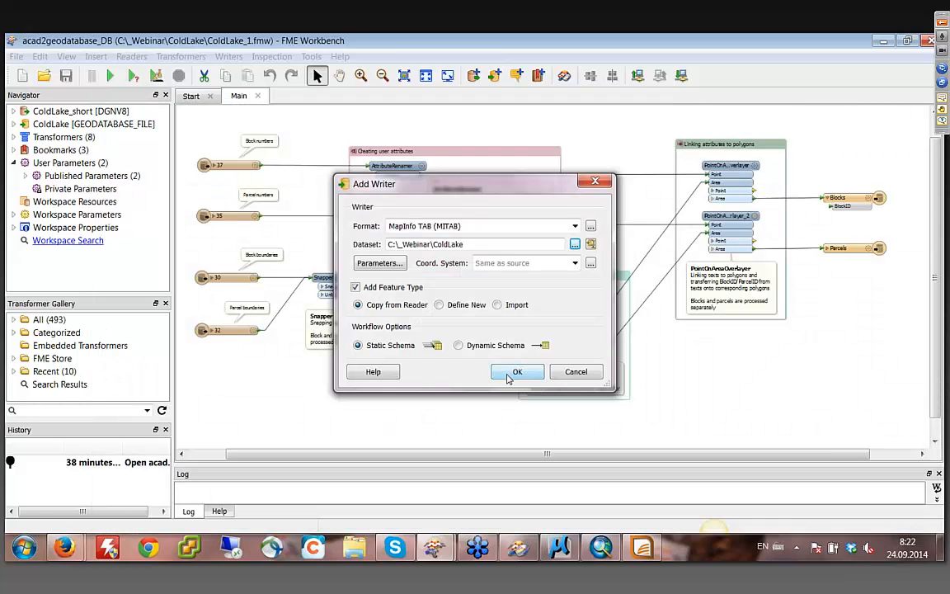
{"action": "left_click", "coordinate": [515, 372]}
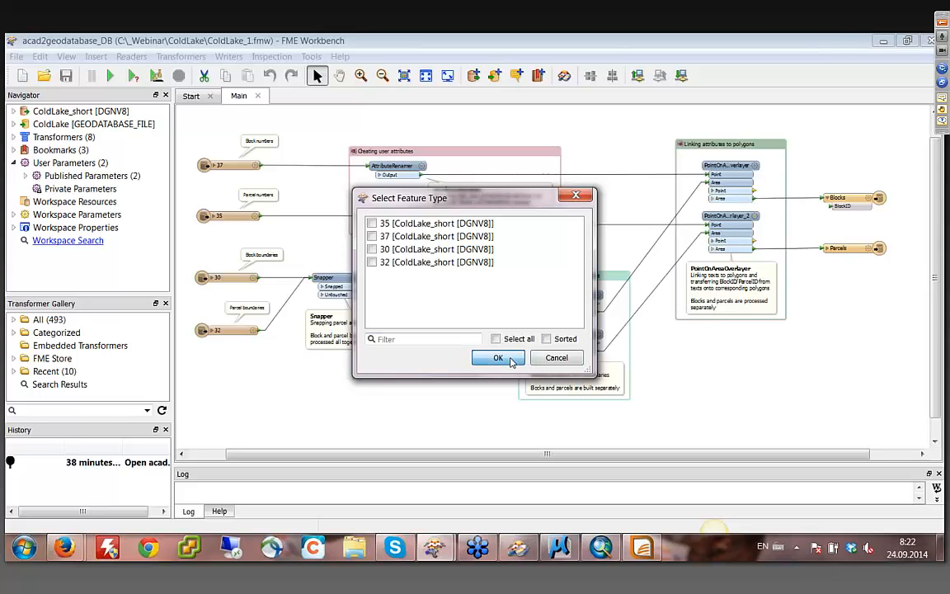
{"action": "left_click", "coordinate": [498, 358]}
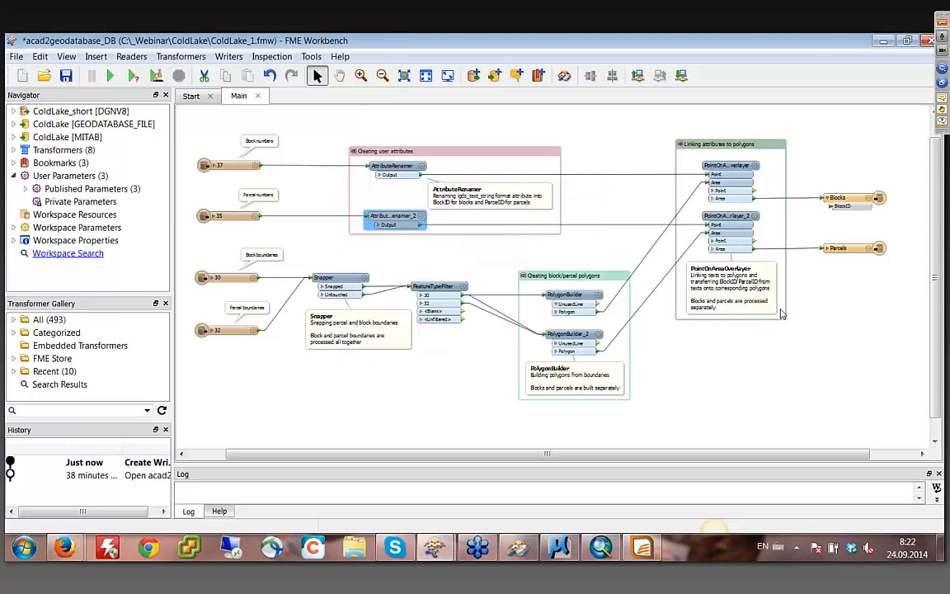
- Reassign the Blocks output feature type to the ColdLake [MITAB] writer
{"action": "double_click", "coordinate": [872, 201]}
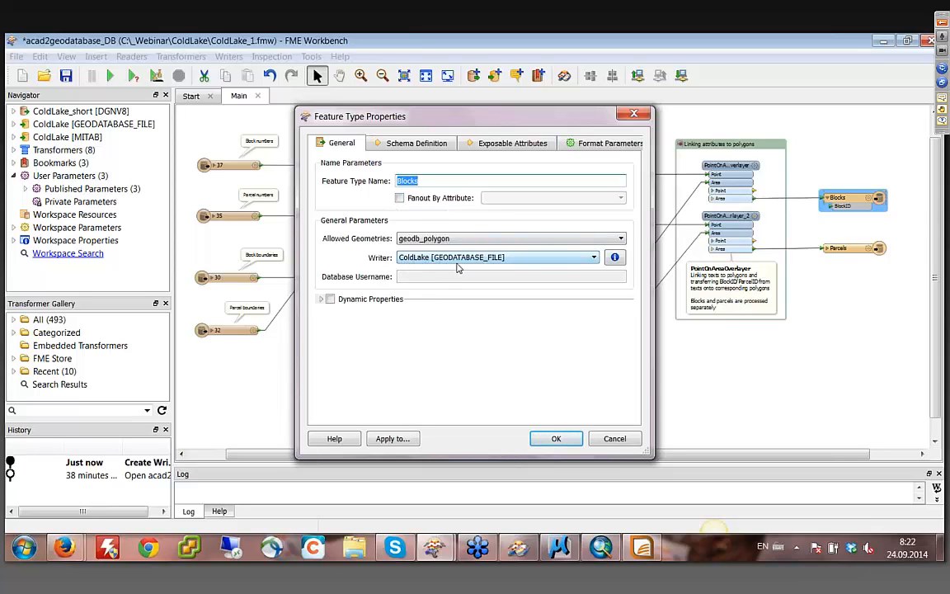
{"action": "left_click", "coordinate": [492, 258]}
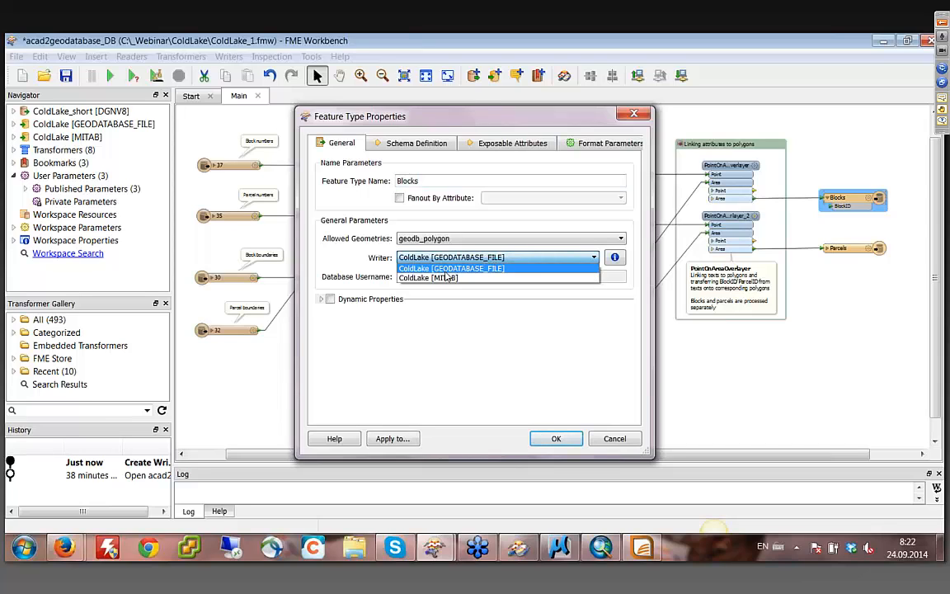
{"action": "left_click", "coordinate": [443, 279]}
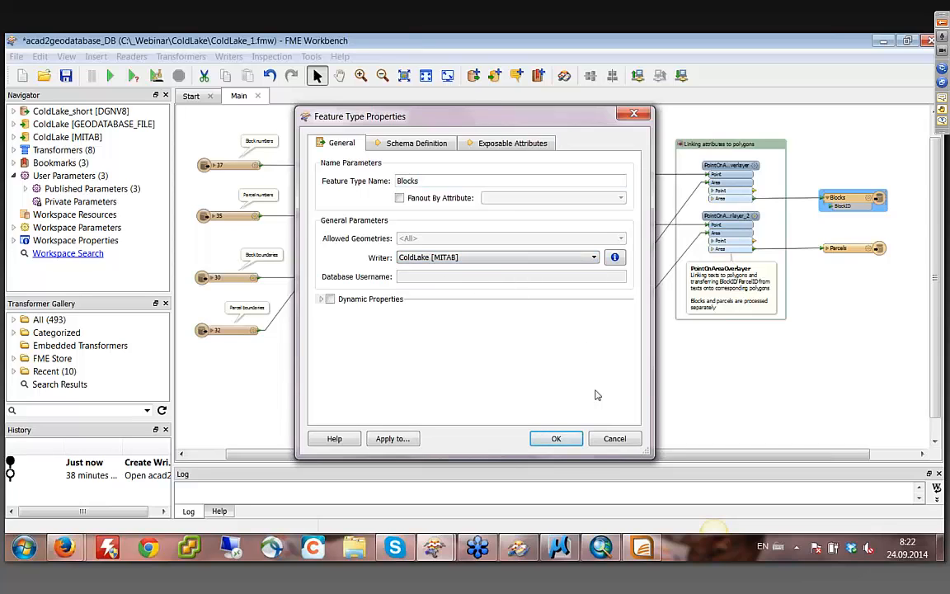
{"action": "left_click", "coordinate": [557, 438]}
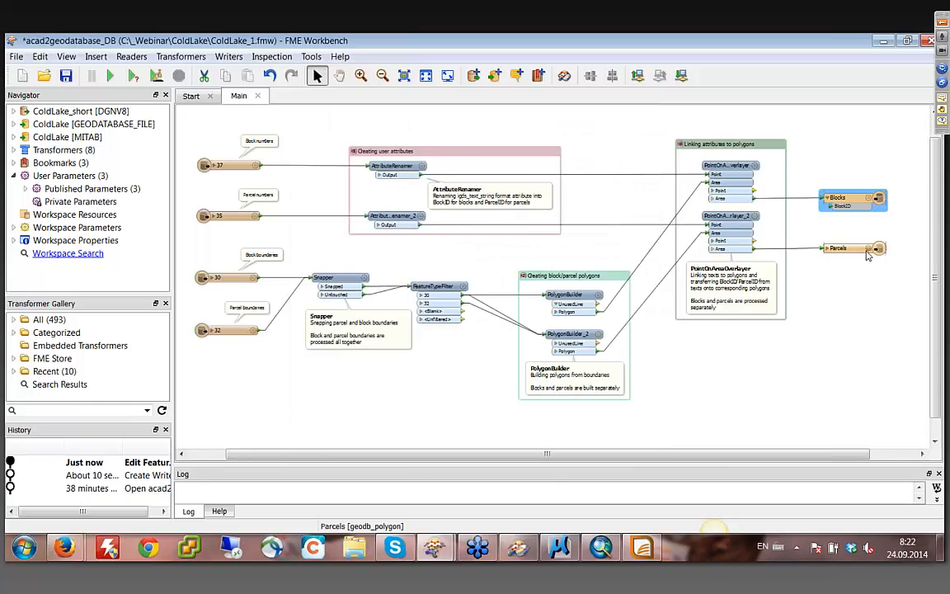
- Reassign the Parcels output feature type to the ColdLake [MITAB] writer and recheck its properties
{"action": "left_click", "coordinate": [866, 252]}
{"action": "double_click", "coordinate": [866, 254]}
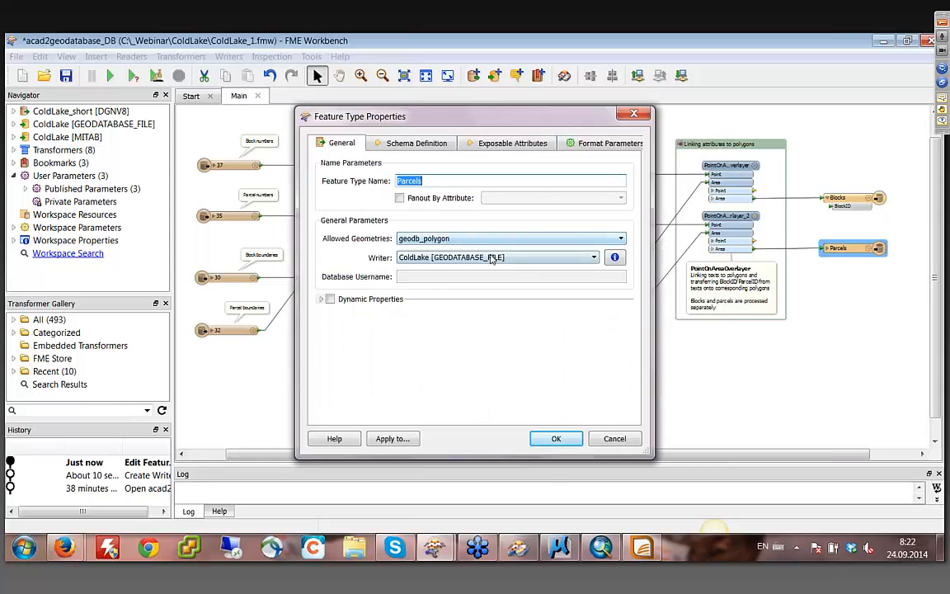
{"action": "left_click", "coordinate": [452, 258]}
{"action": "left_click", "coordinate": [454, 278]}
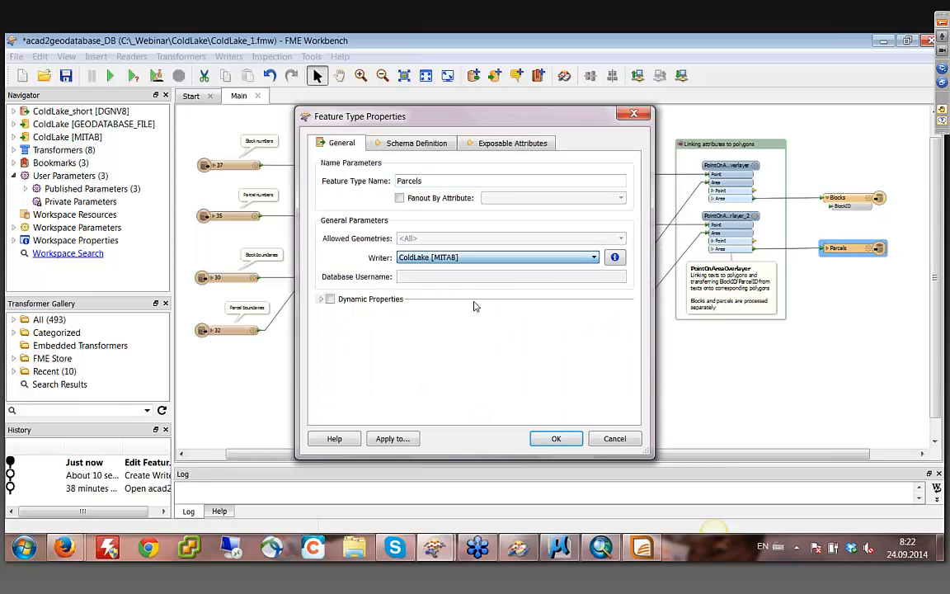
{"action": "left_click", "coordinate": [554, 438]}
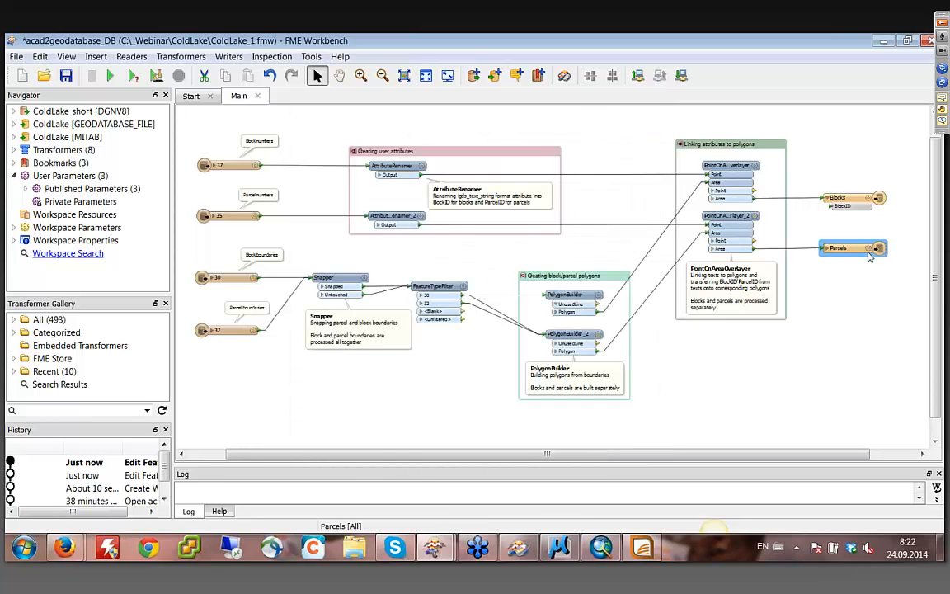
{"action": "double_click", "coordinate": [866, 251]}
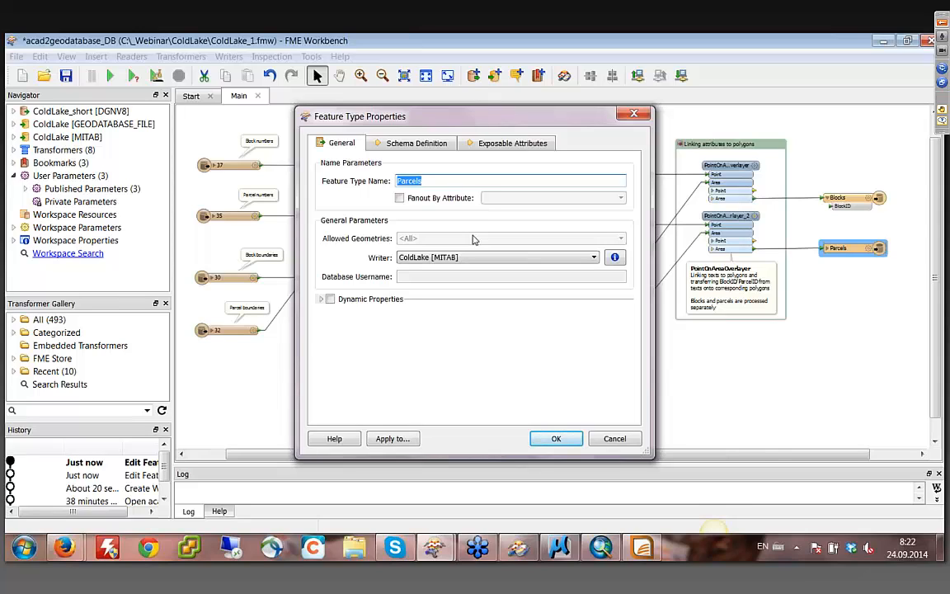
{"action": "left_click", "coordinate": [549, 438]}
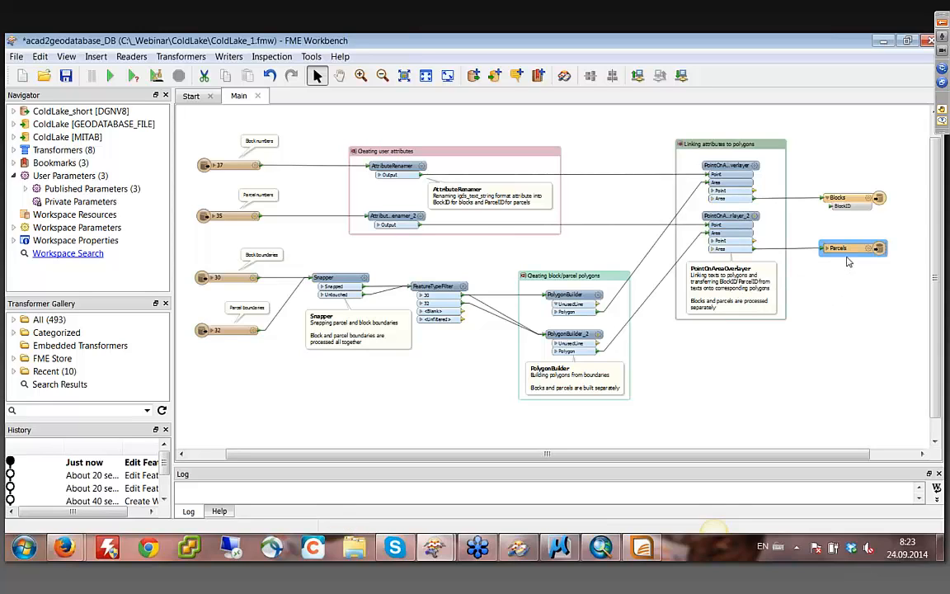
- Add a MapInfoStyler transformer on the connection between the second PointOnAreaOverlayer and Parcels, making room by shifting Parcels away
{"action": "left_click_drag", "start_coordinate": [846, 248], "coordinate": [864, 248]}
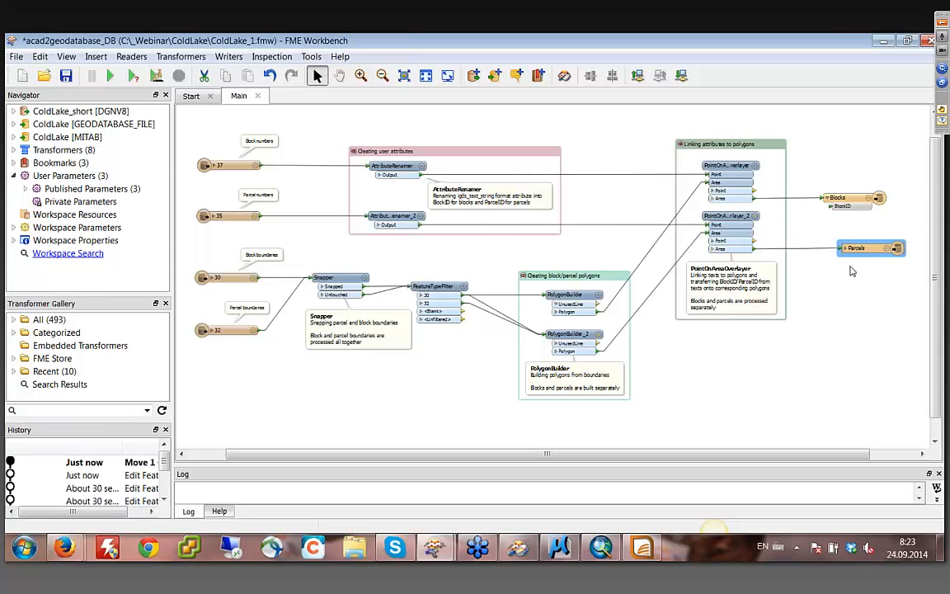
{"action": "left_click", "coordinate": [818, 336]}
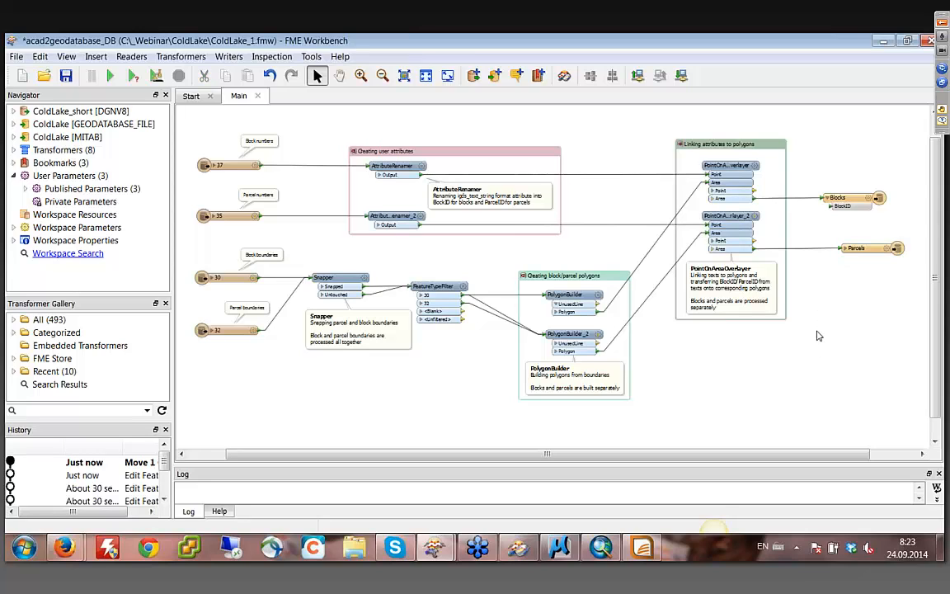
{"action": "type", "text": "mapinfos"}
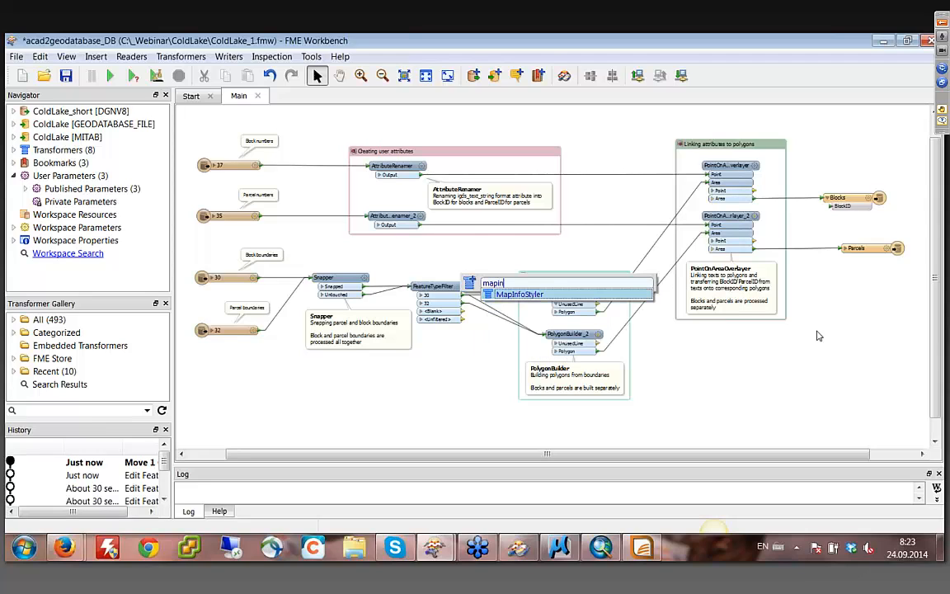
{"action": "double_click", "coordinate": [526, 296]}
{"action": "left_click_drag", "start_coordinate": [589, 366], "coordinate": [896, 247]}
{"action": "left_click_drag", "start_coordinate": [827, 255], "coordinate": [817, 247]}
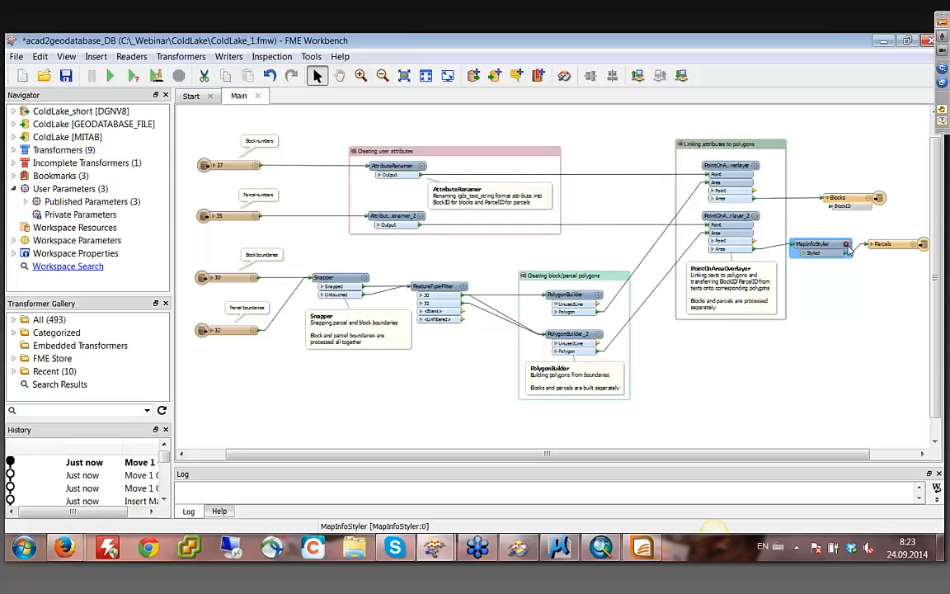
- Enable region styling in the MapInfoStyler feeding Parcels and set its fill pattern to mapinfo/57
{"action": "left_click", "coordinate": [845, 245]}
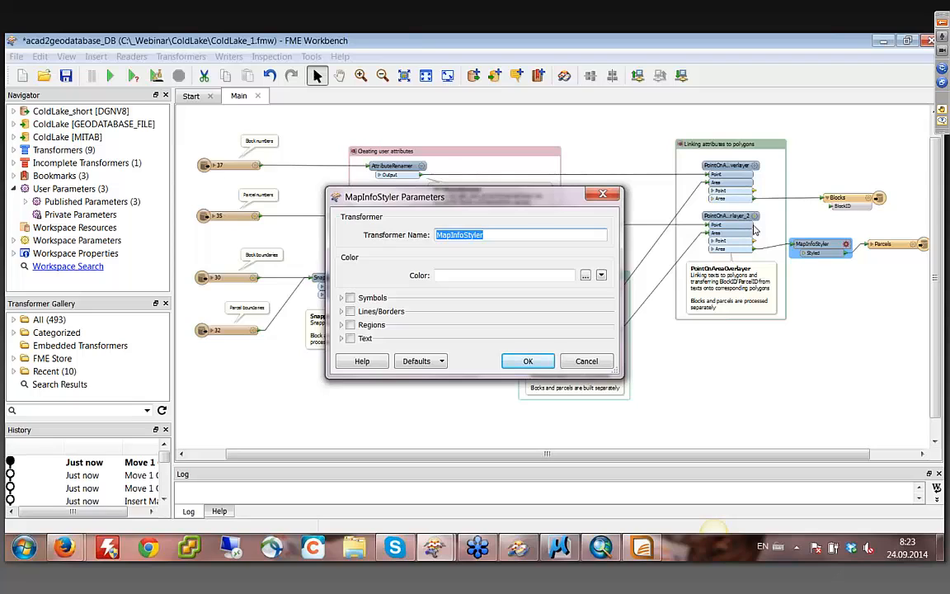
{"action": "left_click", "coordinate": [350, 325]}
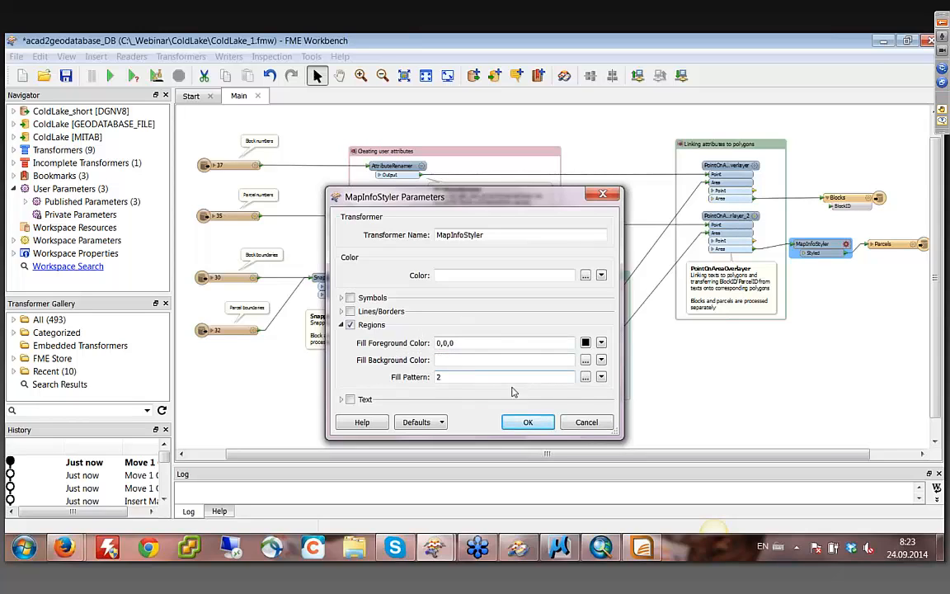
{"action": "left_click", "coordinate": [585, 378]}
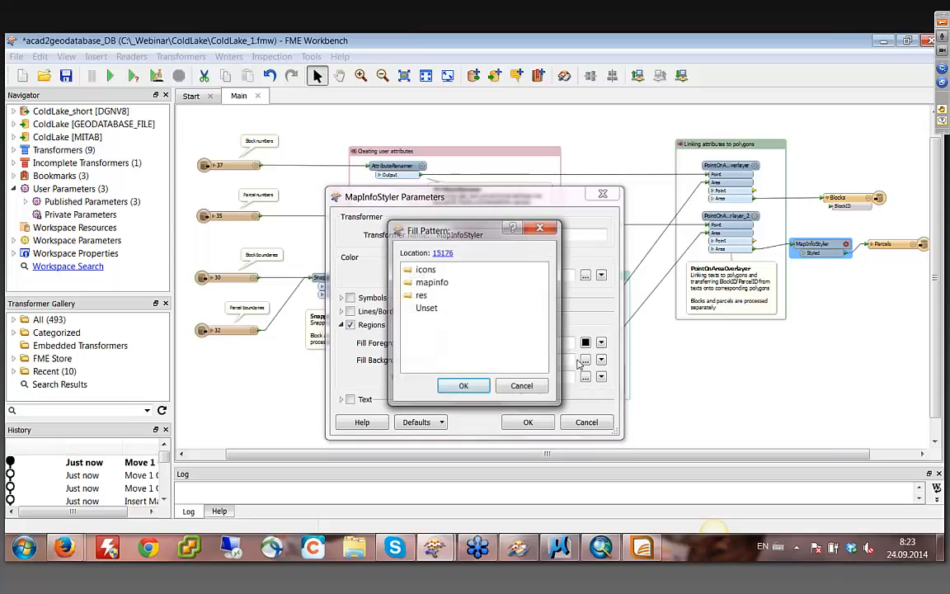
{"action": "double_click", "coordinate": [419, 285]}
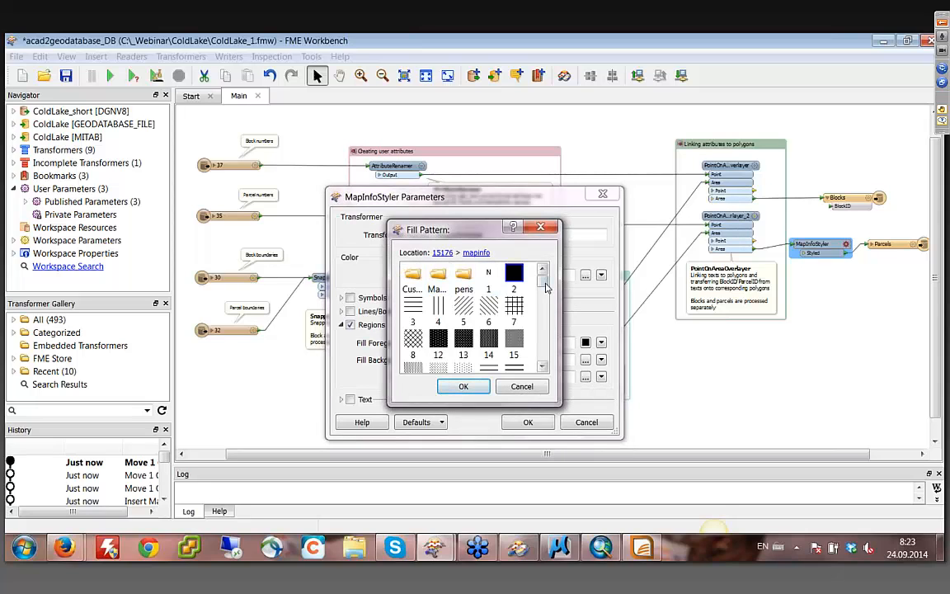
{"action": "scroll", "coordinate": [546, 308], "scroll_direction": "down", "scroll_amount": 5}
{"action": "scroll", "coordinate": [547, 307], "scroll_direction": "down", "scroll_amount": 2}
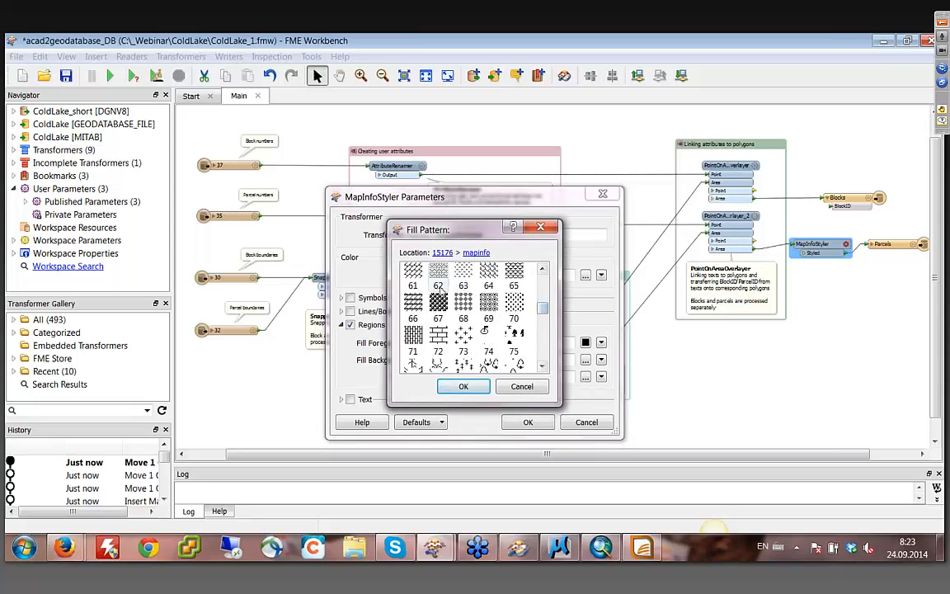
{"action": "mouse_move", "coordinate": [542, 309]}
{"action": "left_mouse_down"}
{"action": "mouse_move", "coordinate": [542, 299]}
{"action": "mouse_move", "coordinate": [545, 306]}
{"action": "left_mouse_up"}
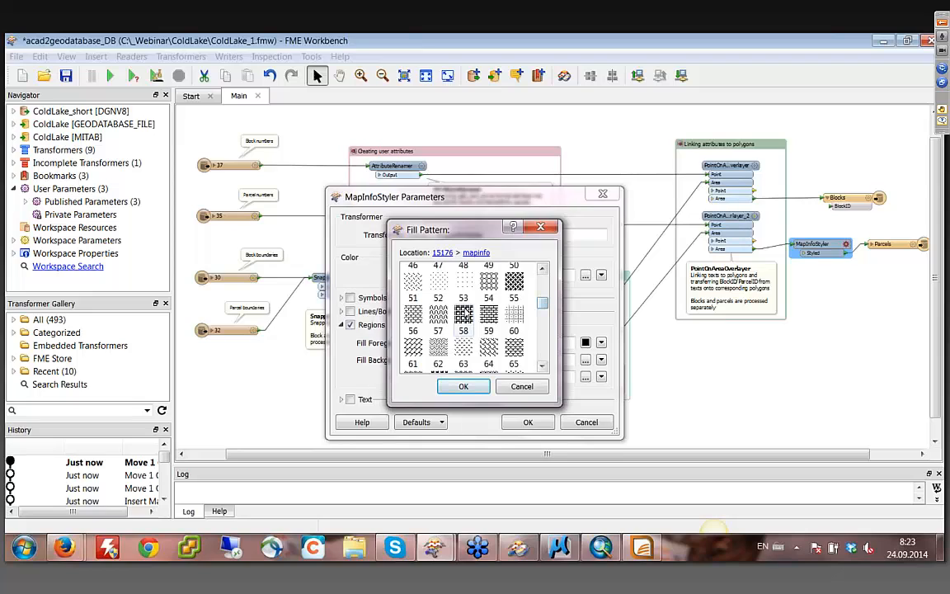
{"action": "left_click", "coordinate": [432, 323]}
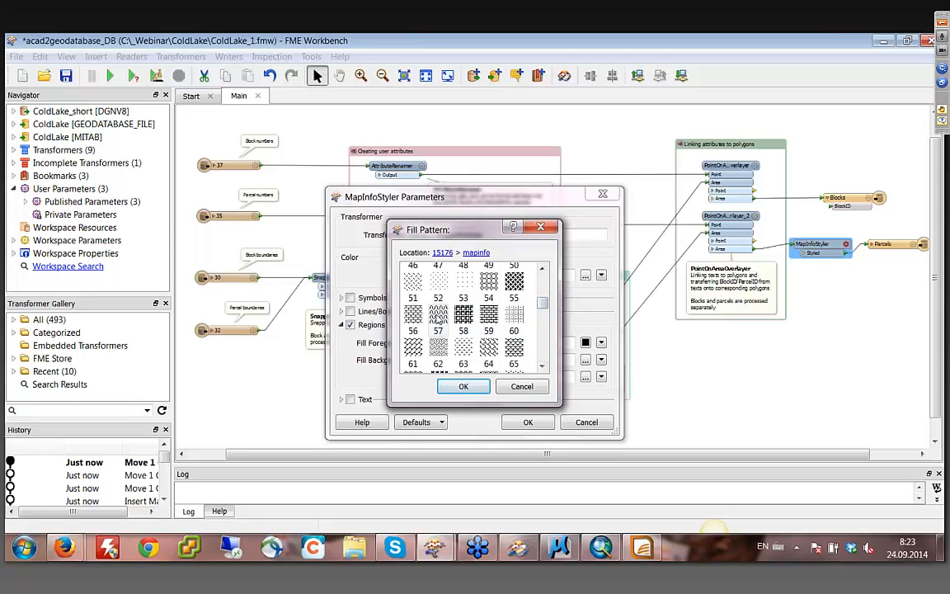
{"action": "left_click", "coordinate": [464, 386]}
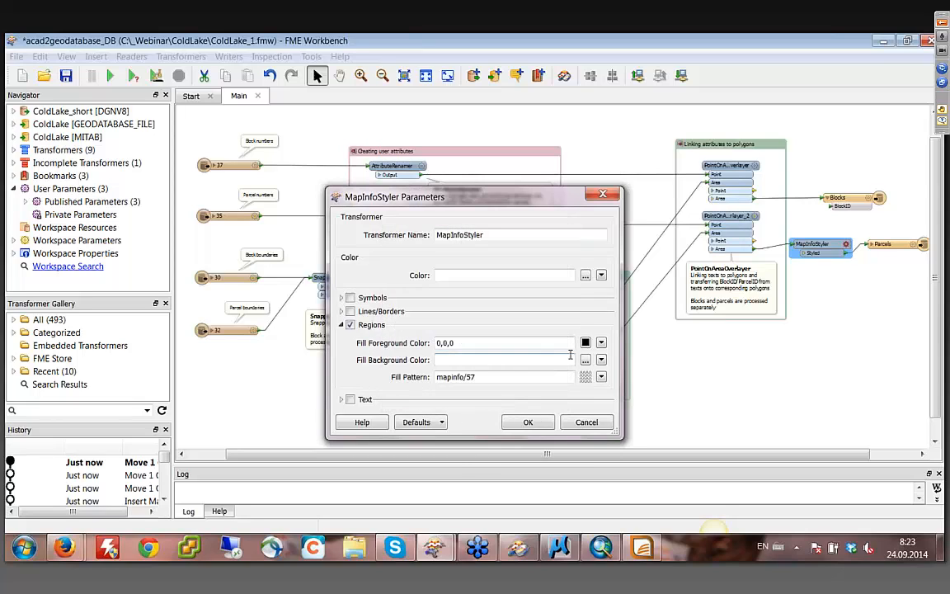
- Set the Parcels styler's fill foreground to red (1,0,0) and fill background to yellow (1,1,0), and accept the parameters
{"action": "left_click", "coordinate": [586, 343]}
{"action": "left_click", "coordinate": [321, 266]}
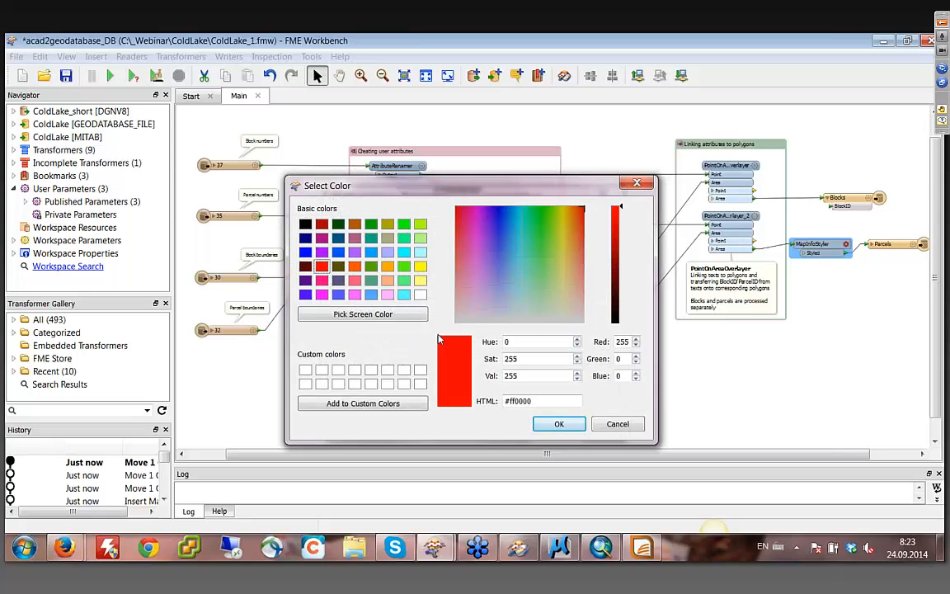
{"action": "left_click", "coordinate": [577, 424]}
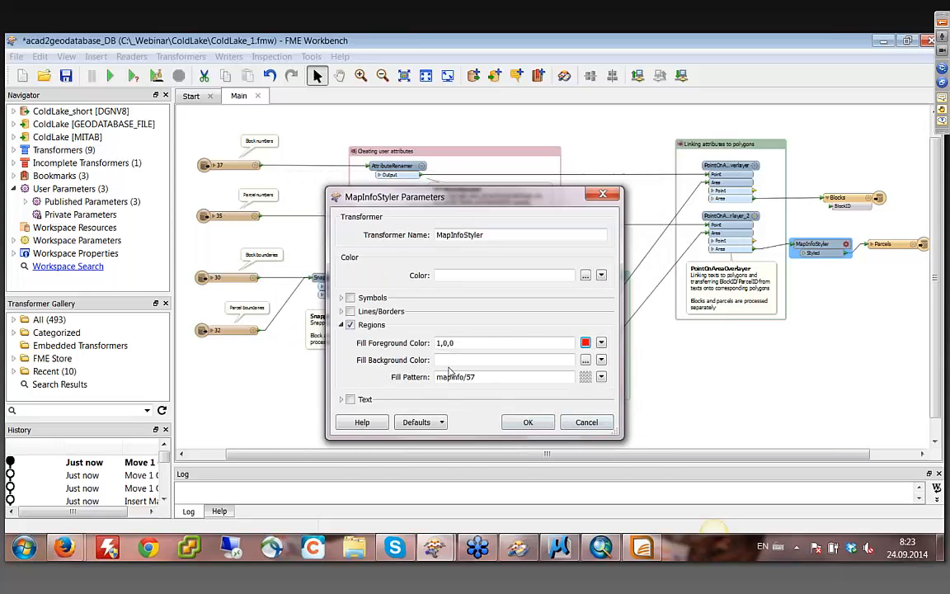
{"action": "left_click", "coordinate": [585, 360]}
{"action": "left_click", "coordinate": [420, 266]}
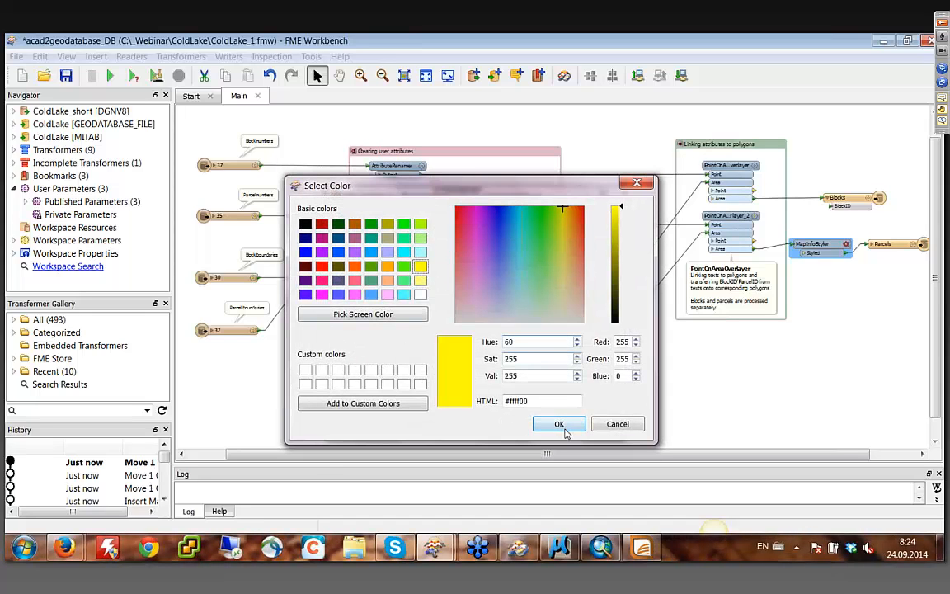
{"action": "left_click", "coordinate": [559, 422]}
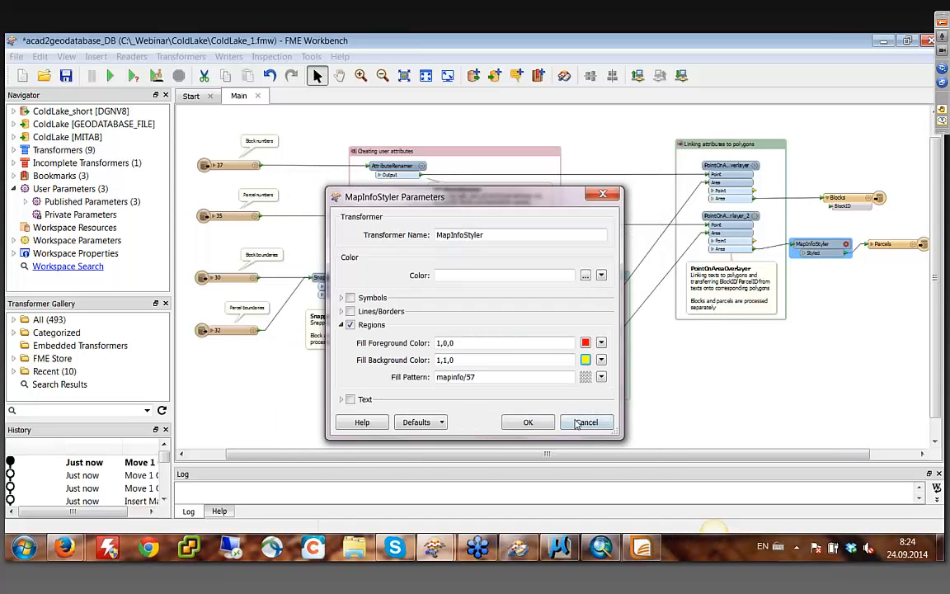
{"action": "left_click", "coordinate": [532, 422]}
- Duplicate the MapInfoStyler and insert the copy on the connection between the first PointOnAreaOverlayer and Blocks
{"action": "right_click", "coordinate": [819, 251]}
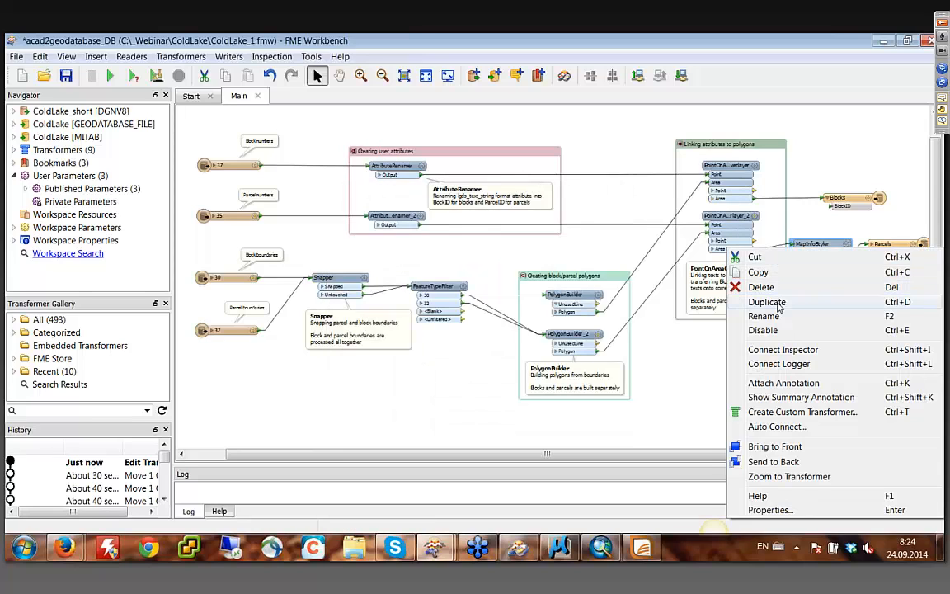
{"action": "left_click", "coordinate": [768, 300]}
{"action": "left_click_drag", "start_coordinate": [821, 246], "coordinate": [793, 155]}
- Change the fill pattern of the duplicated MapInfoStyler feeding Blocks to mapinfo/2
{"action": "double_click", "coordinate": [829, 156]}
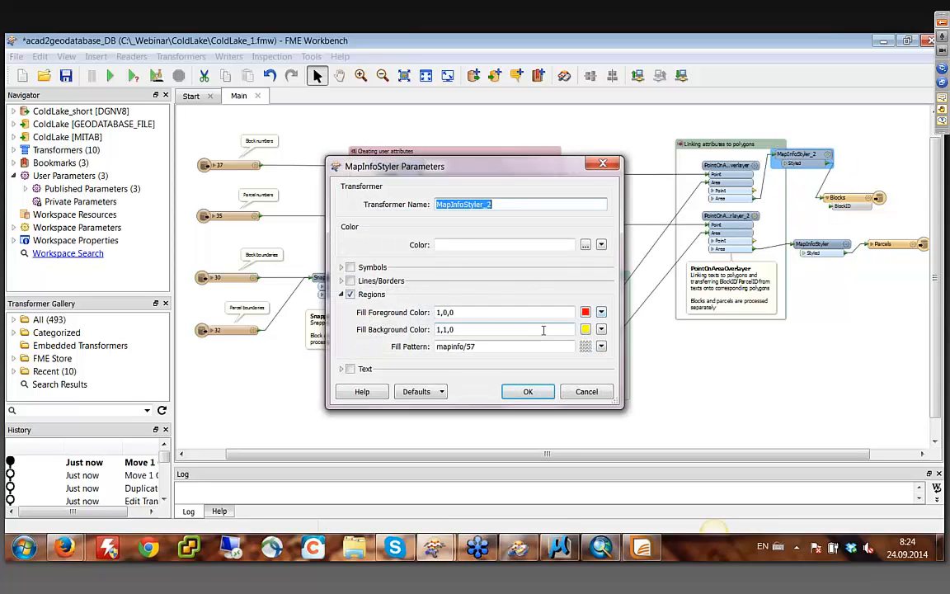
{"action": "left_click", "coordinate": [584, 346]}
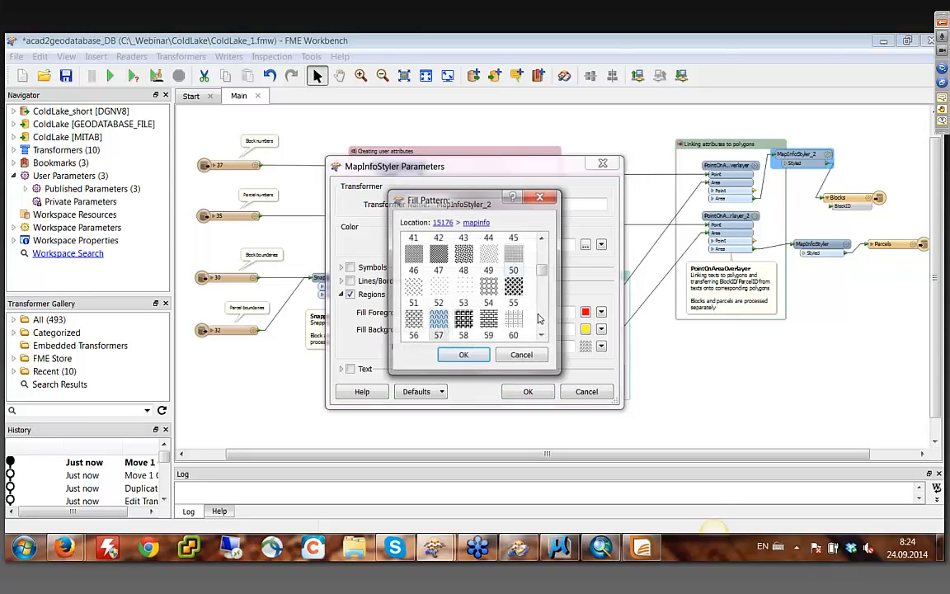
{"action": "left_click_drag", "start_coordinate": [542, 266], "coordinate": [541, 249]}
{"action": "left_click", "coordinate": [464, 355]}
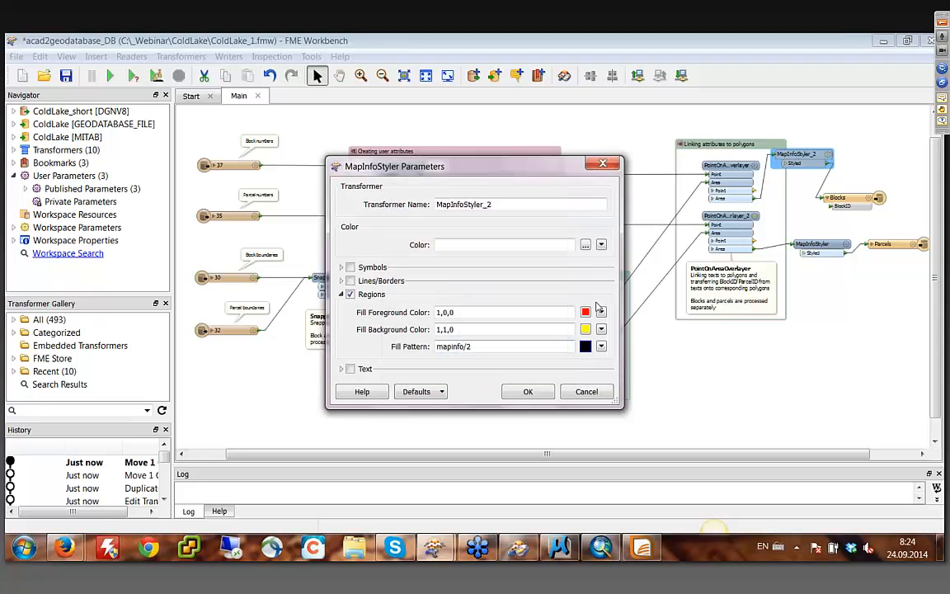
- Set the fill foreground of the styler feeding Blocks to green (#00ff00), accept its parameters, and run the translation
{"action": "left_click", "coordinate": [586, 313]}
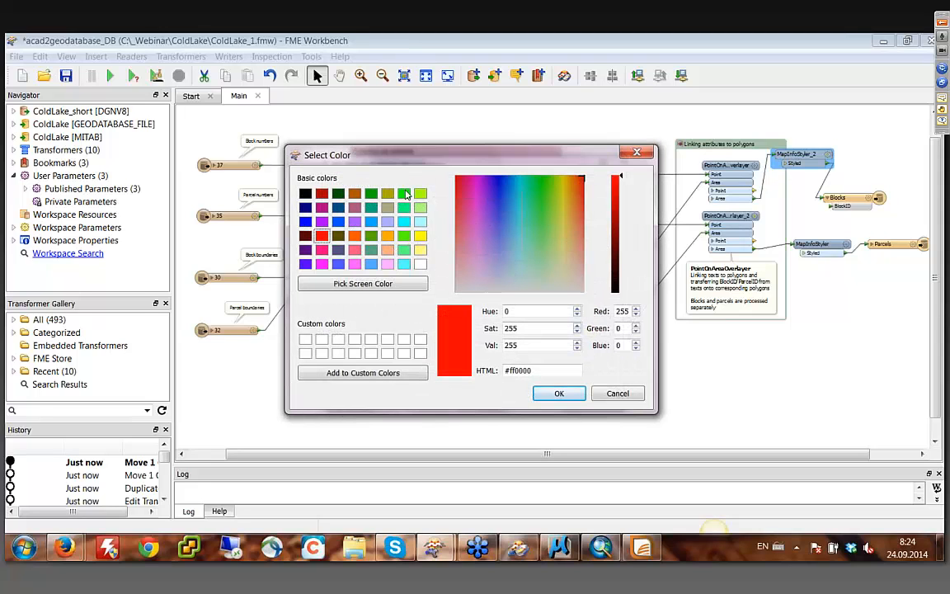
{"action": "left_click", "coordinate": [406, 194]}
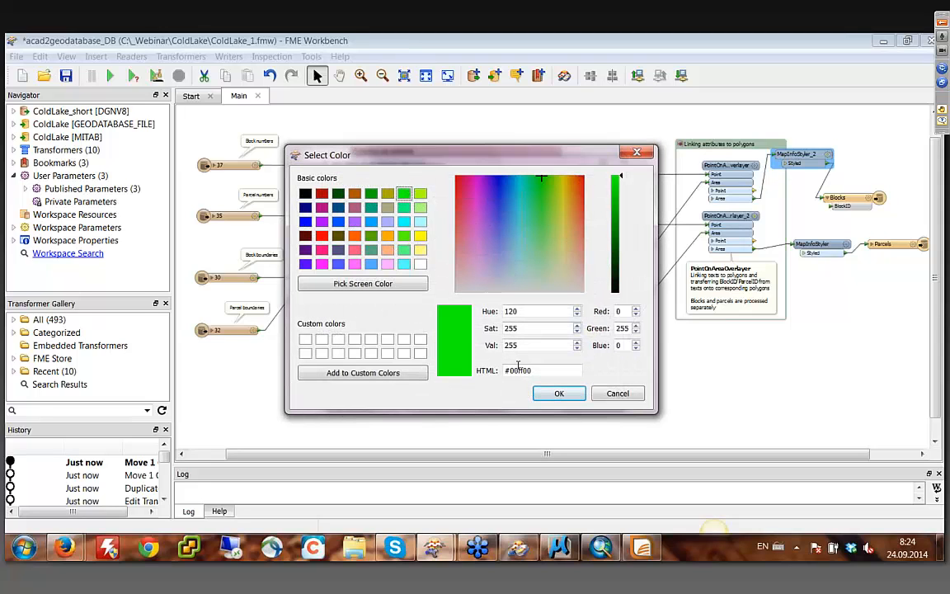
{"action": "left_click", "coordinate": [558, 392]}
{"action": "left_click", "coordinate": [530, 390]}
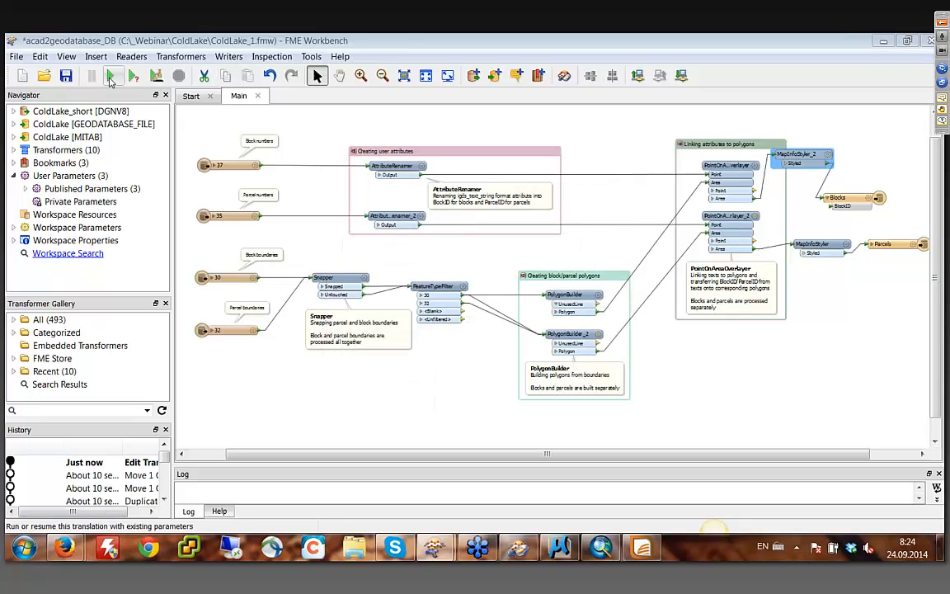
{"action": "left_click", "coordinate": [111, 77]}
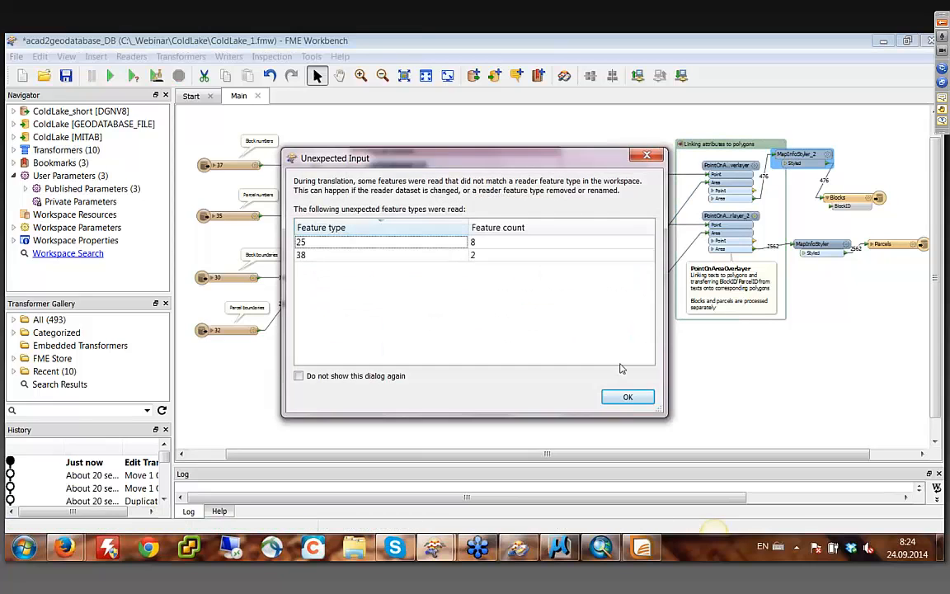
{"action": "left_click", "coordinate": [628, 397]}
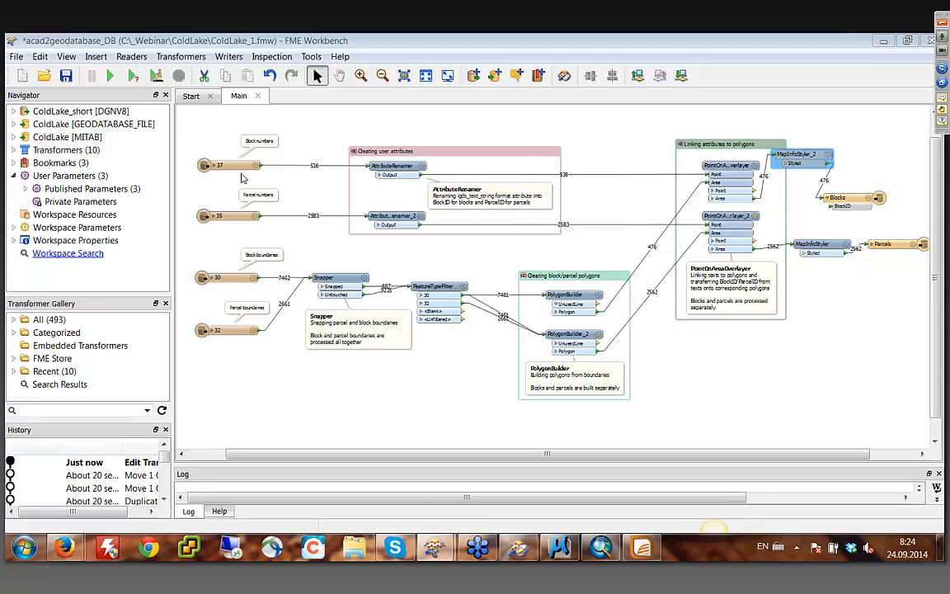
- Switch to MapInfo Professional and open Blocks.tab and Parcels.tab together from the _Webinar\ColdLake folder on drive C
{"action": "left_click", "coordinate": [641, 547]}
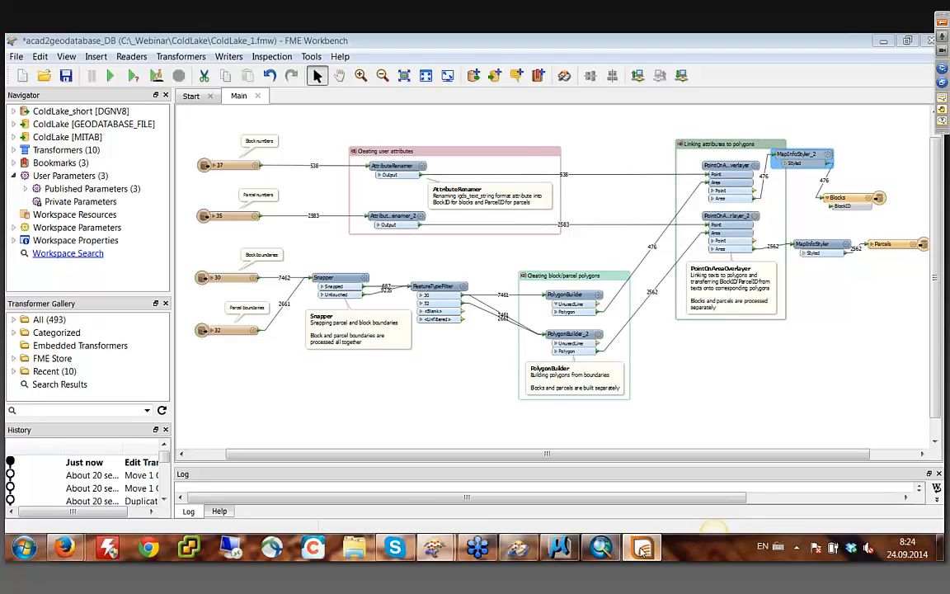
{"action": "left_click", "coordinate": [29, 73]}
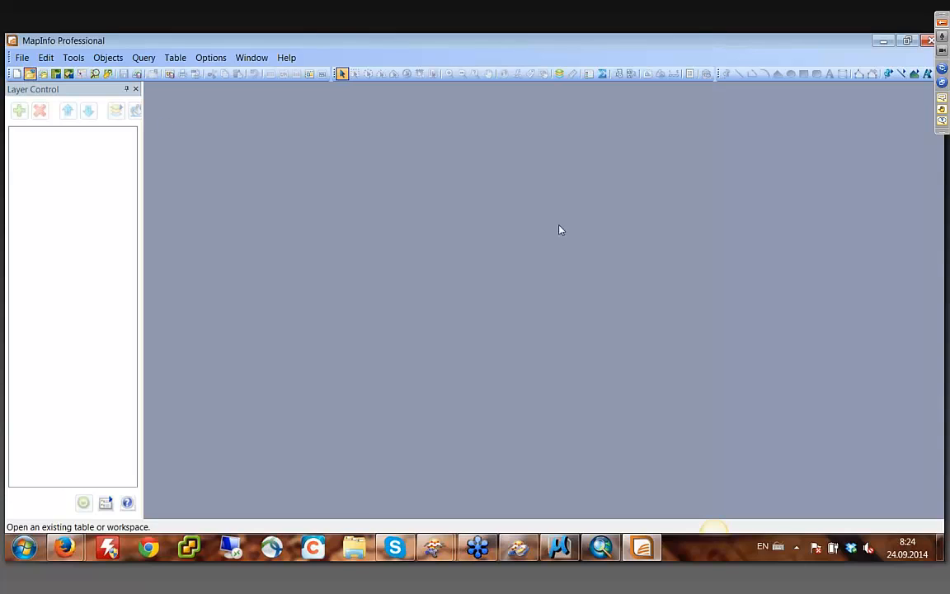
{"action": "left_click", "coordinate": [532, 119]}
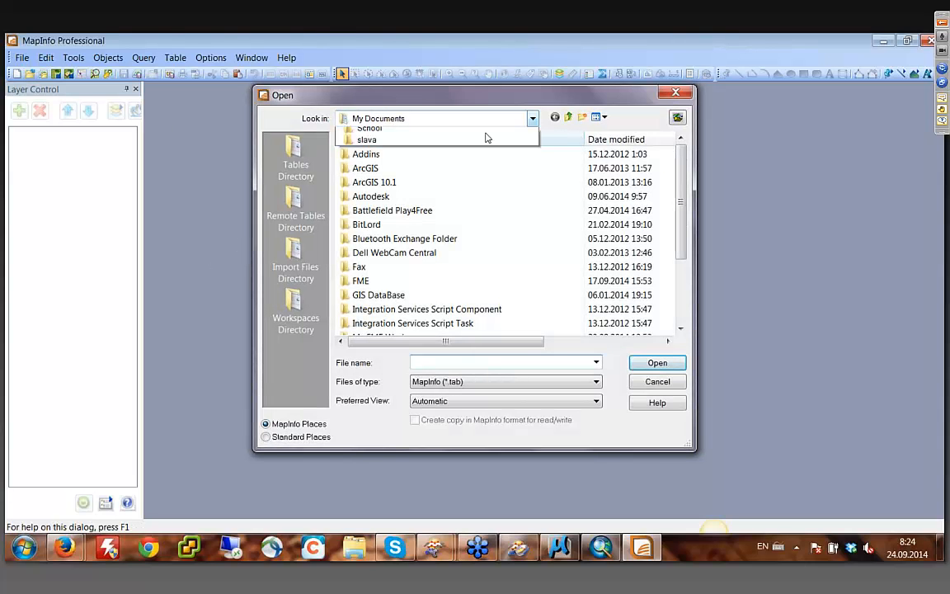
{"action": "left_click", "coordinate": [376, 239]}
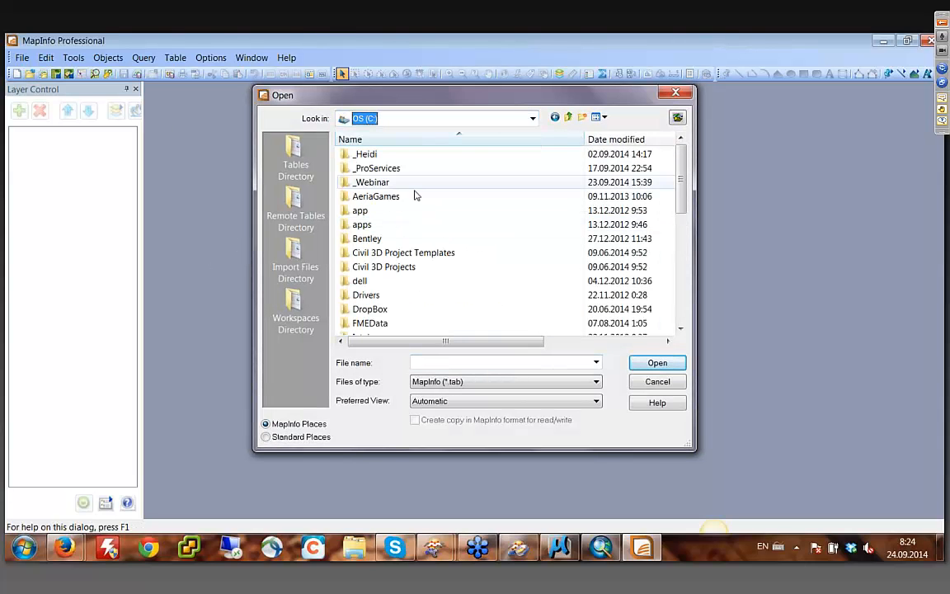
{"action": "double_click", "coordinate": [371, 183]}
{"action": "double_click", "coordinate": [368, 169]}
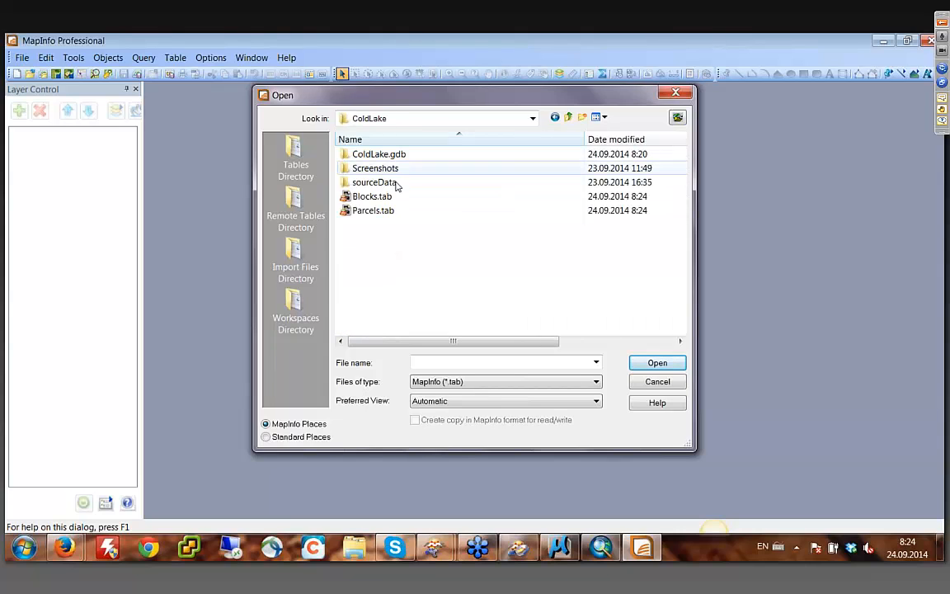
{"action": "left_click", "coordinate": [385, 198]}
{"action": "left_click", "coordinate": [385, 212], "text": "shift"}
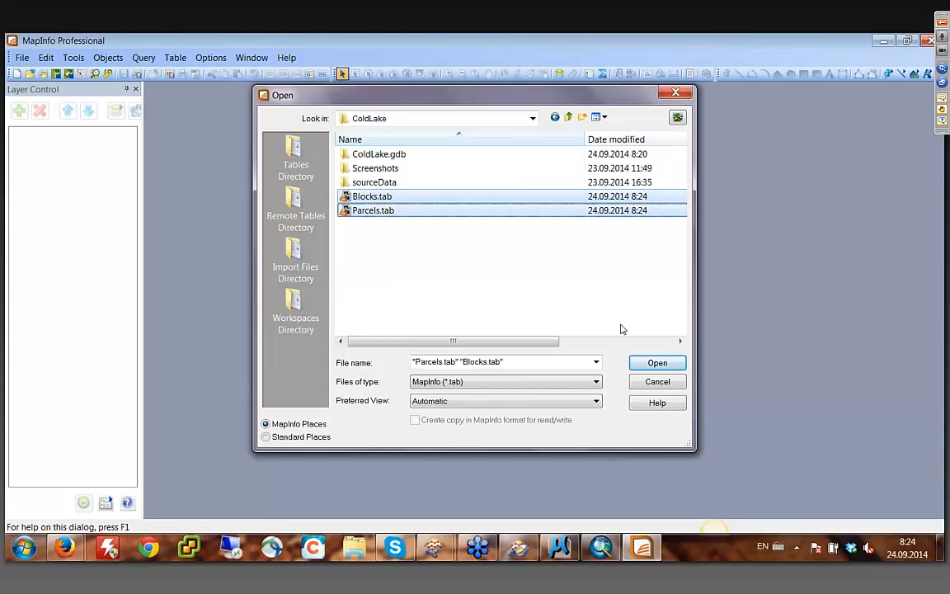
{"action": "left_click", "coordinate": [656, 363]}
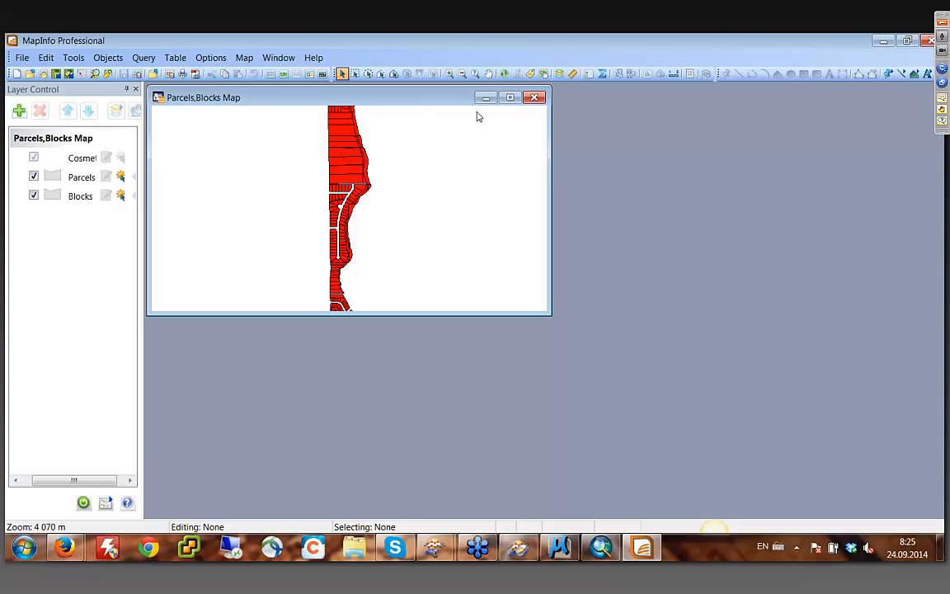
- Maximize the Parcels,Blocks map and toggle the Parcels layer's visibility to compare the parcel and block styling
{"action": "left_click", "coordinate": [510, 99]}
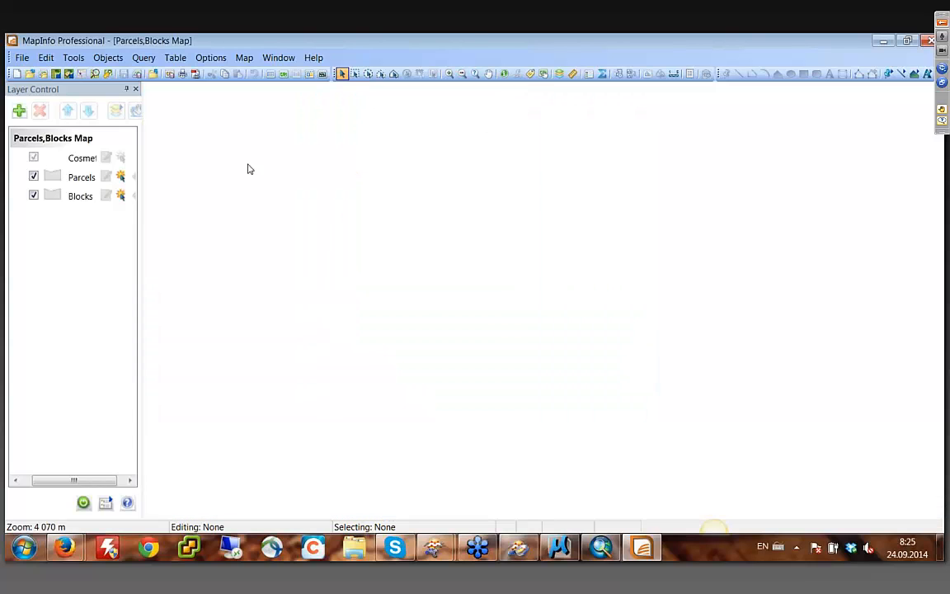
{"action": "left_click", "coordinate": [34, 176]}
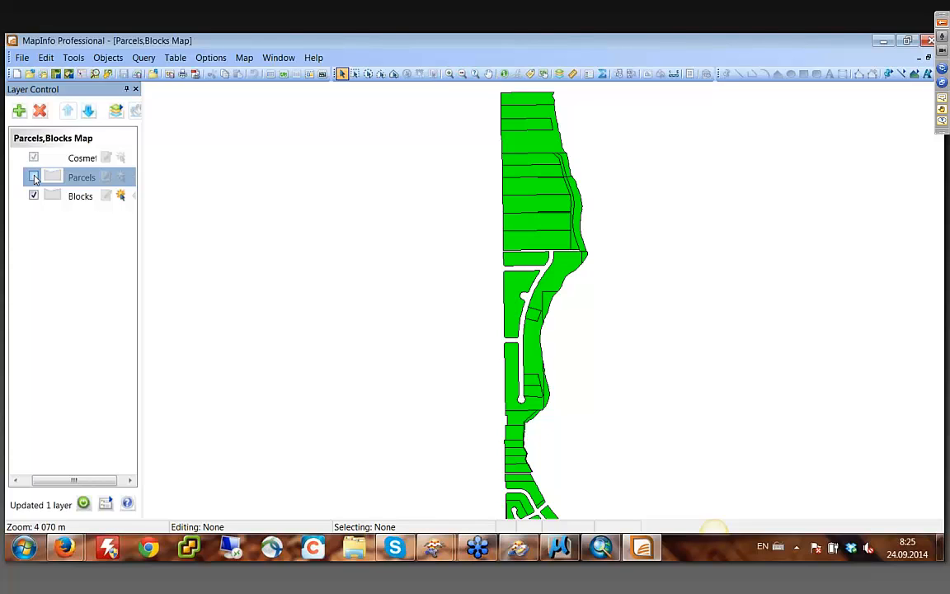
{"action": "left_click", "coordinate": [33, 177]}
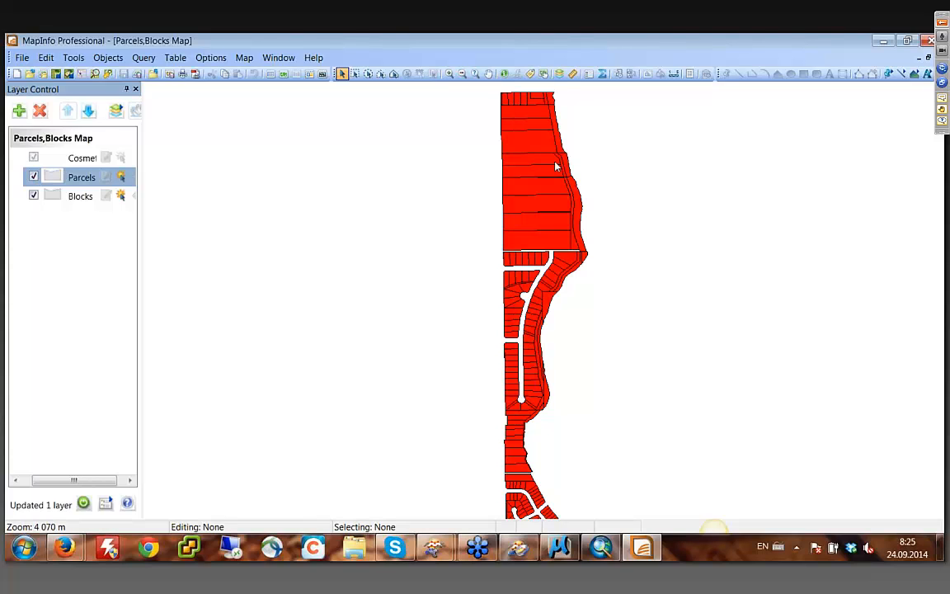
{"action": "left_click", "coordinate": [34, 177]}
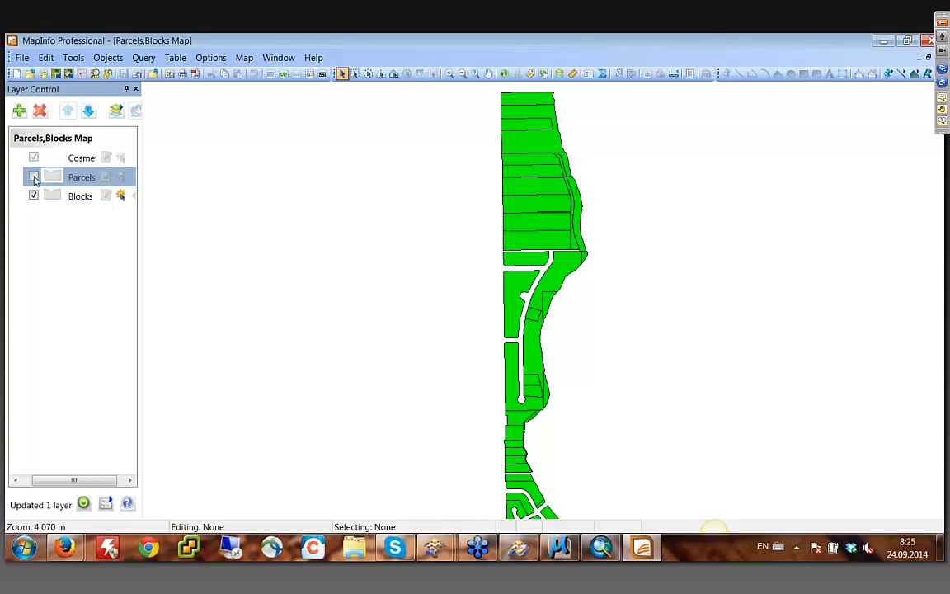
{"action": "left_click", "coordinate": [34, 177]}
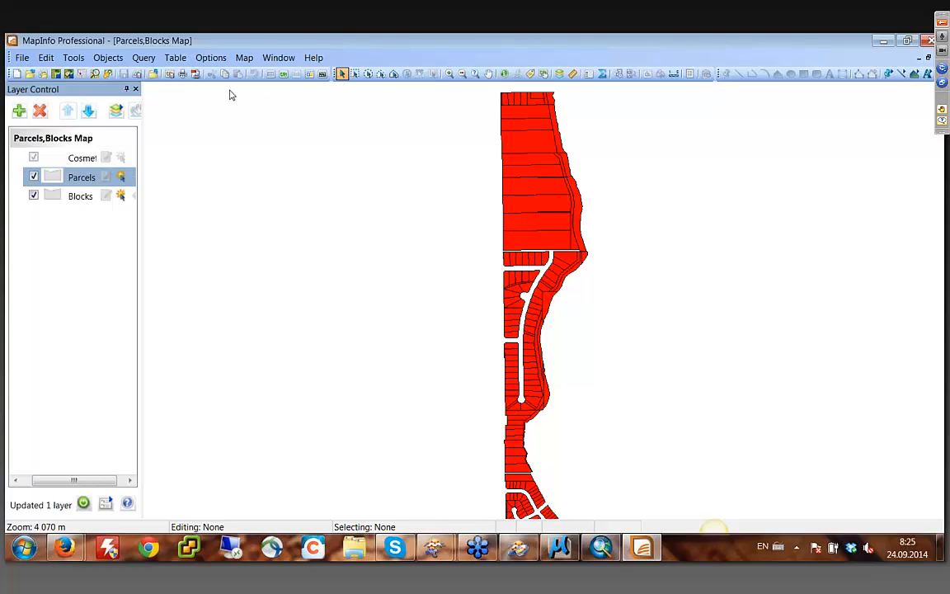
- Browse the Blocks table to check its BlockID attribute values, and minimize MapInfo
{"action": "left_click", "coordinate": [271, 74]}
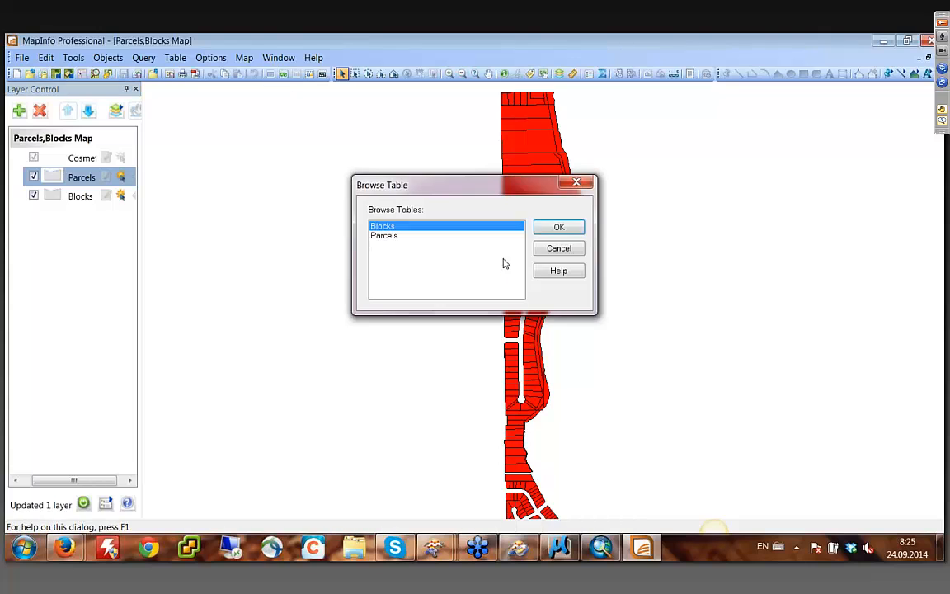
{"action": "left_click", "coordinate": [556, 226]}
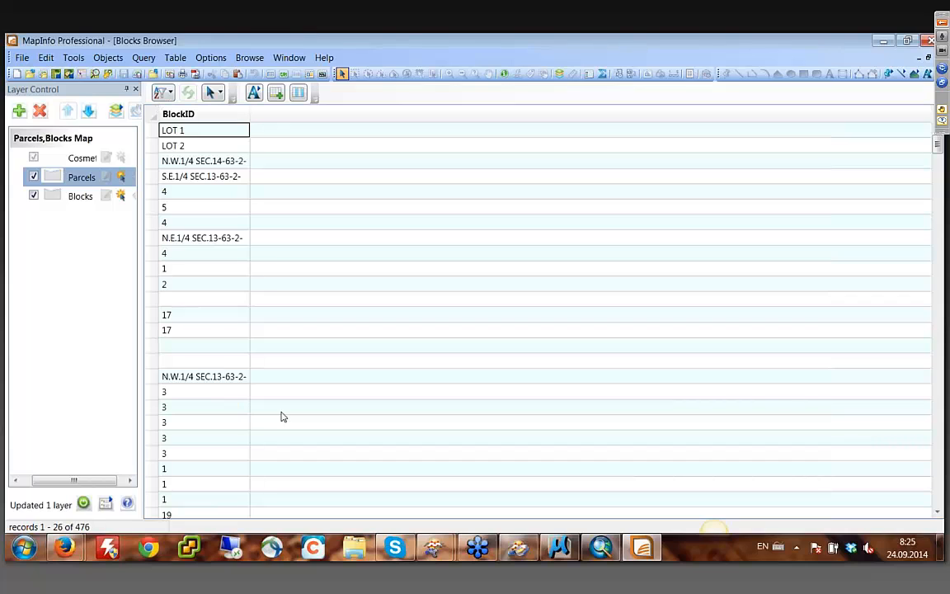
{"action": "left_click", "coordinate": [880, 45]}
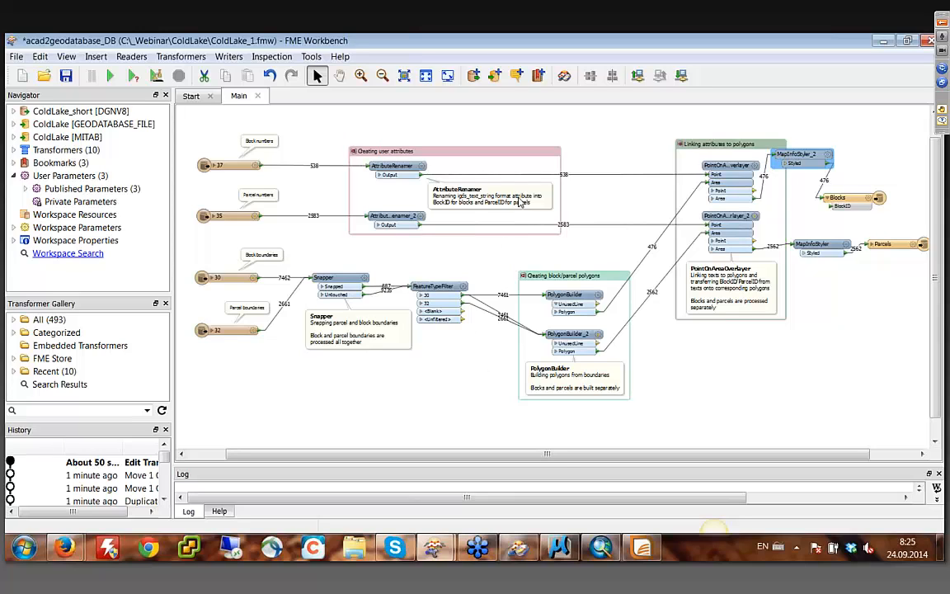
- Switch to MicroStation and inspect the reni-dam.dgn topographic drawing, magnifying the area around the 09.12.2008 water-level label
{"action": "left_click", "coordinate": [482, 549]}
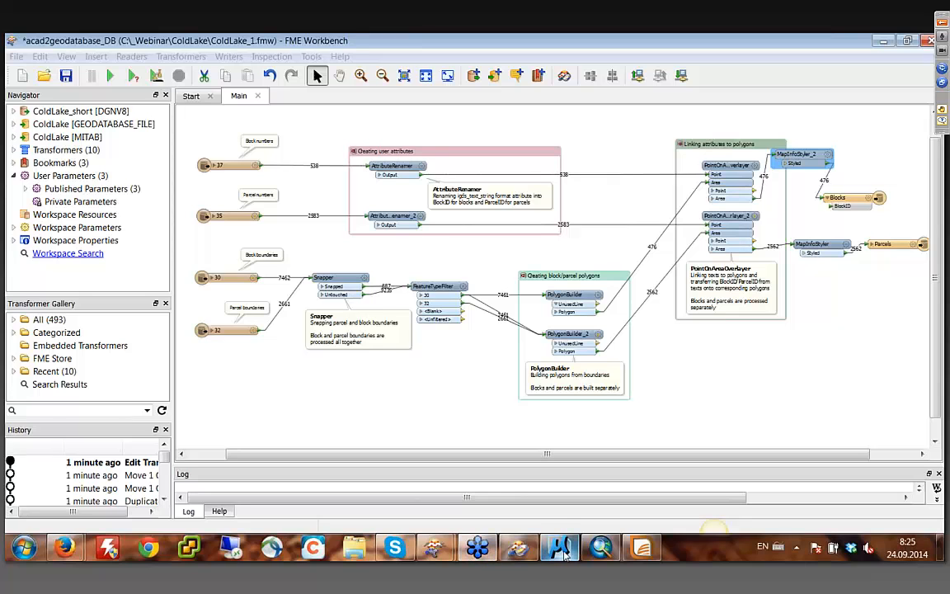
{"action": "left_click", "coordinate": [560, 547]}
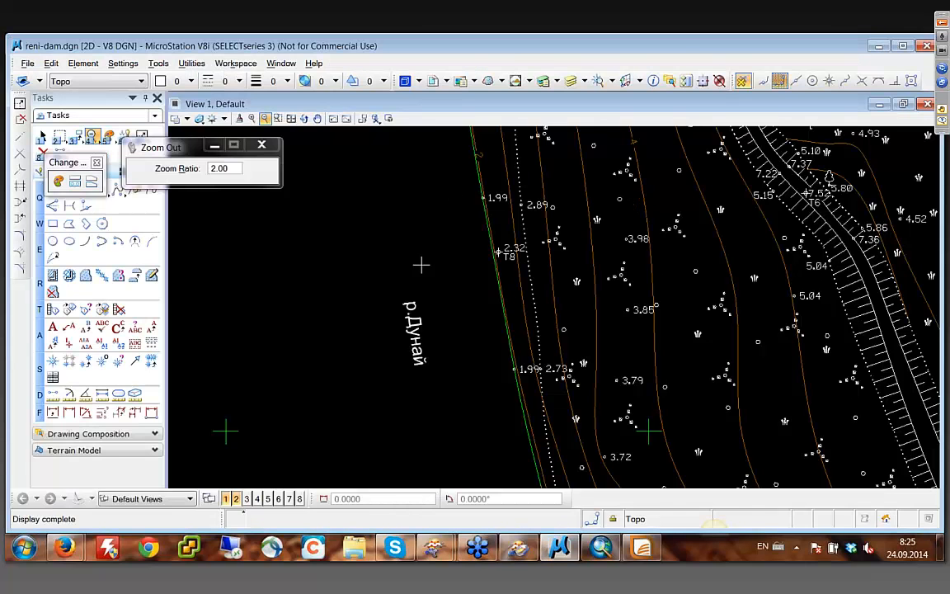
{"action": "left_click", "coordinate": [317, 117]}
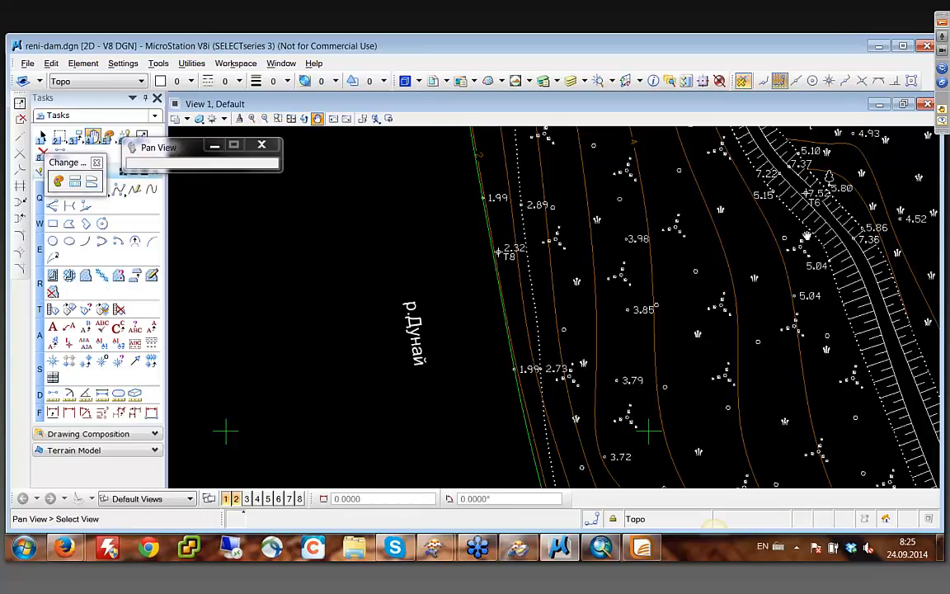
{"action": "mouse_move", "coordinate": [882, 212]}
{"action": "left_mouse_down"}
{"action": "mouse_move", "coordinate": [681, 274]}
{"action": "mouse_move", "coordinate": [652, 297]}
{"action": "mouse_move", "coordinate": [684, 299]}
{"action": "mouse_move", "coordinate": [706, 342]}
{"action": "mouse_move", "coordinate": [657, 279]}
{"action": "mouse_move", "coordinate": [708, 287]}
{"action": "left_mouse_up"}
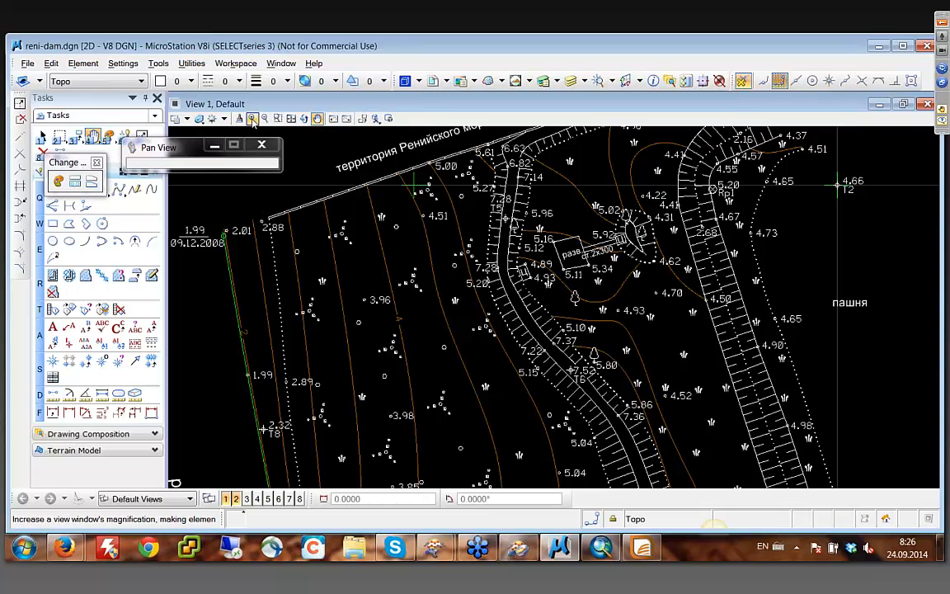
{"action": "left_click", "coordinate": [278, 118]}
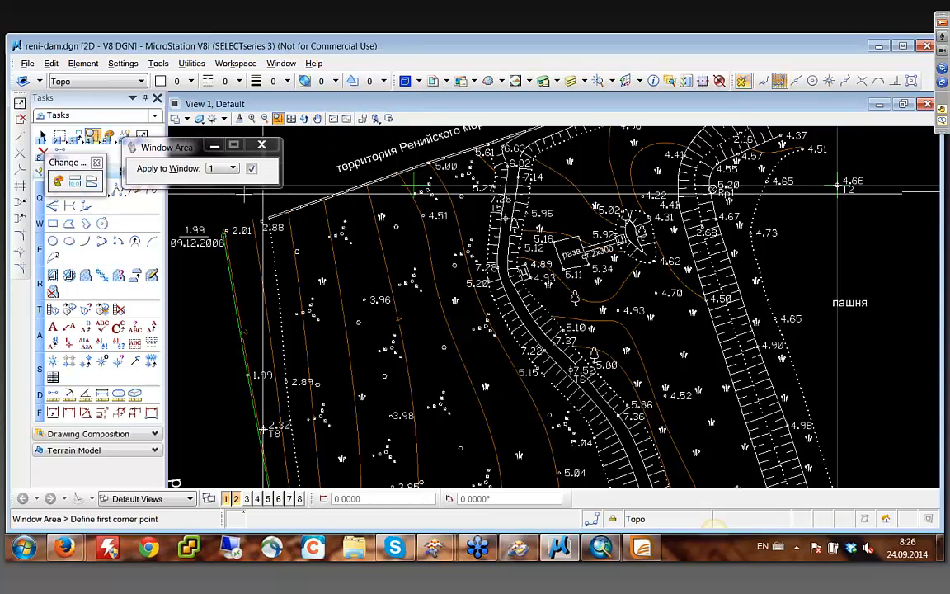
{"action": "left_click", "coordinate": [196, 192]}
{"action": "left_click", "coordinate": [378, 328]}
{"action": "right_click", "coordinate": [361, 235]}
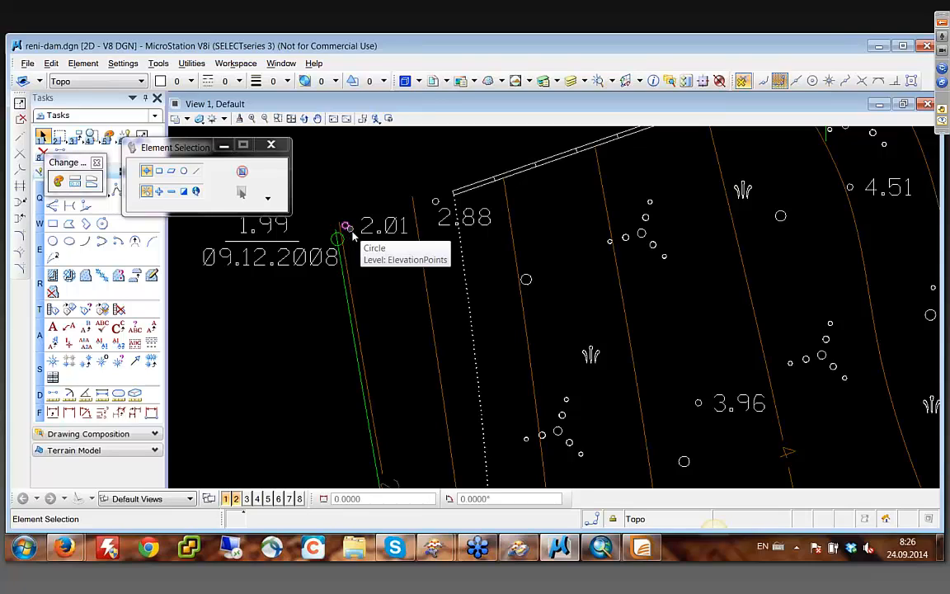
{"action": "middle_click", "coordinate": [217, 333]}
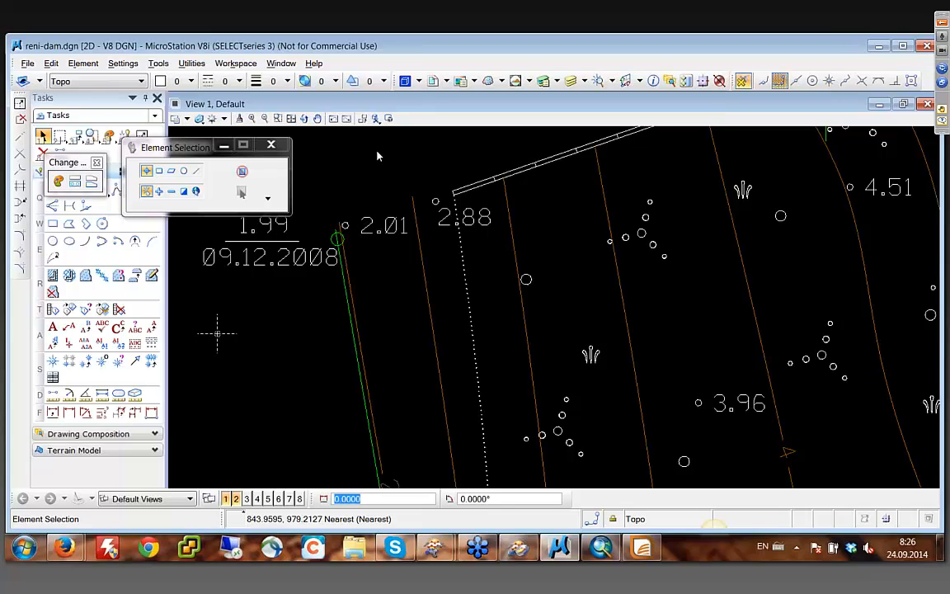
- Examine the contour lines, spot elevations and vegetation symbols around the 3.96 label, and follow the embankments southeast in reni-dam.dgn
{"action": "left_click", "coordinate": [316, 118]}
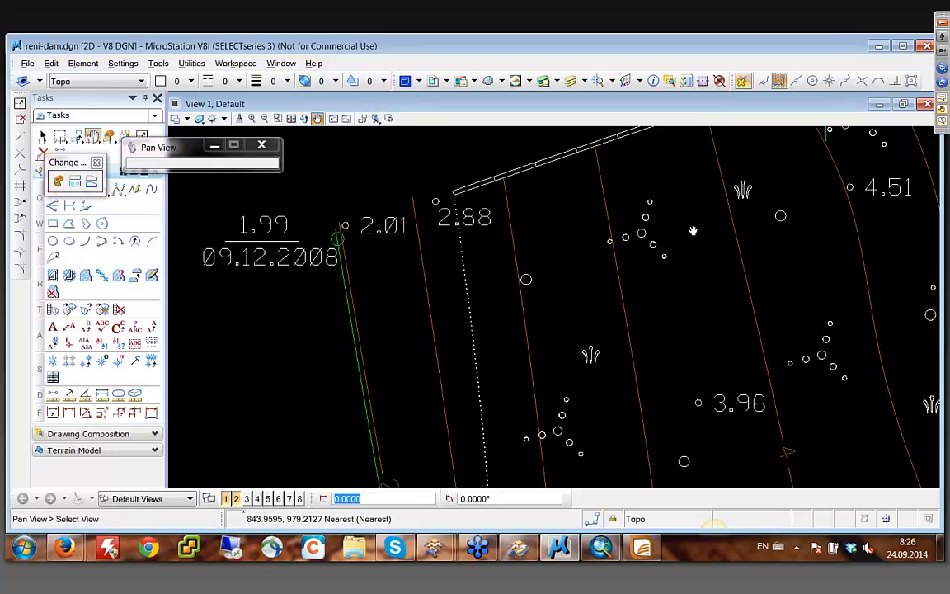
{"action": "mouse_move", "coordinate": [733, 308]}
{"action": "left_mouse_down"}
{"action": "mouse_move", "coordinate": [457, 252]}
{"action": "mouse_move", "coordinate": [568, 271]}
{"action": "mouse_move", "coordinate": [760, 341]}
{"action": "left_mouse_up"}
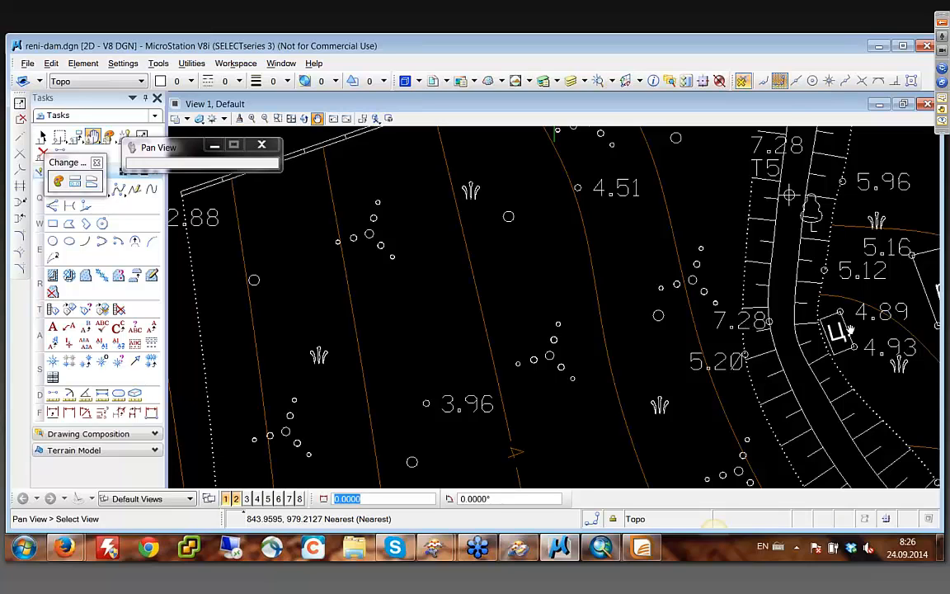
{"action": "left_click_drag", "start_coordinate": [424, 417], "coordinate": [510, 252]}
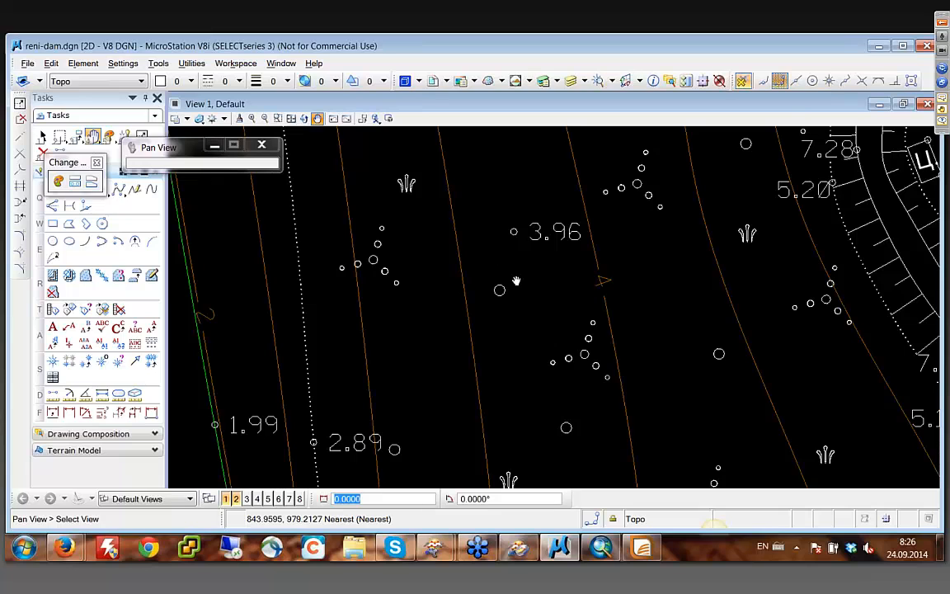
{"action": "left_click_drag", "start_coordinate": [580, 273], "coordinate": [547, 422]}
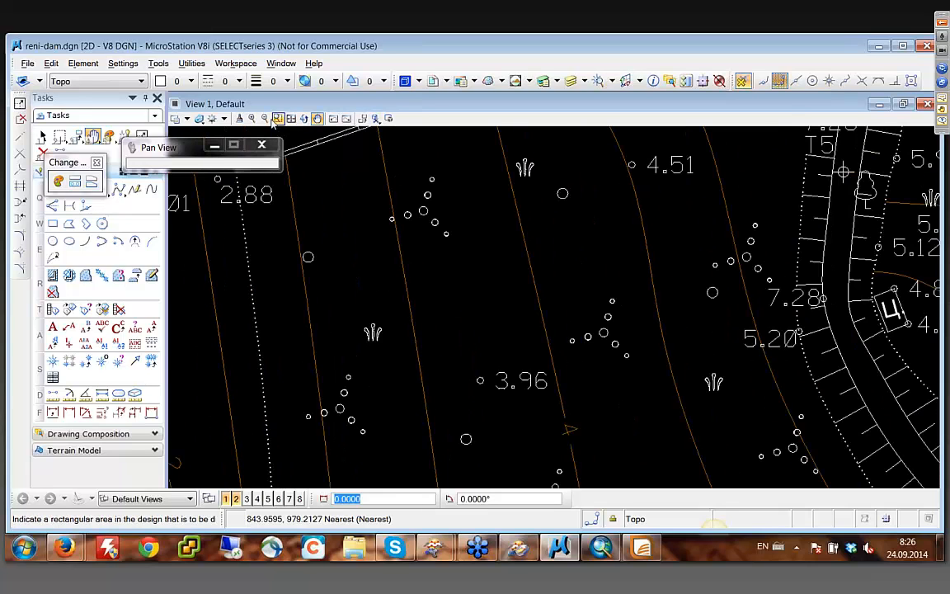
{"action": "left_click", "coordinate": [265, 120]}
{"action": "left_click", "coordinate": [553, 304]}
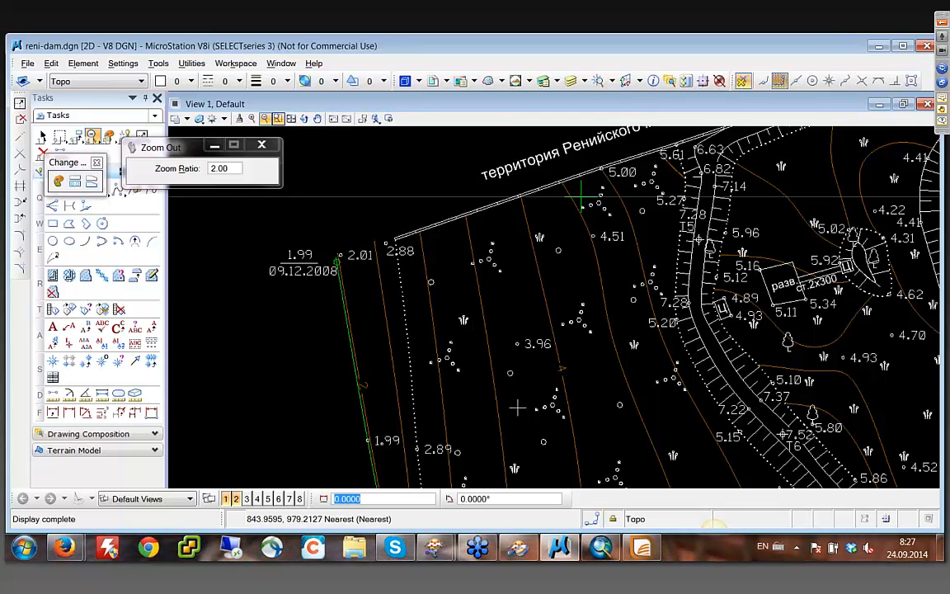
{"action": "left_click", "coordinate": [317, 118]}
{"action": "left_click_drag", "start_coordinate": [511, 274], "coordinate": [426, 261]}
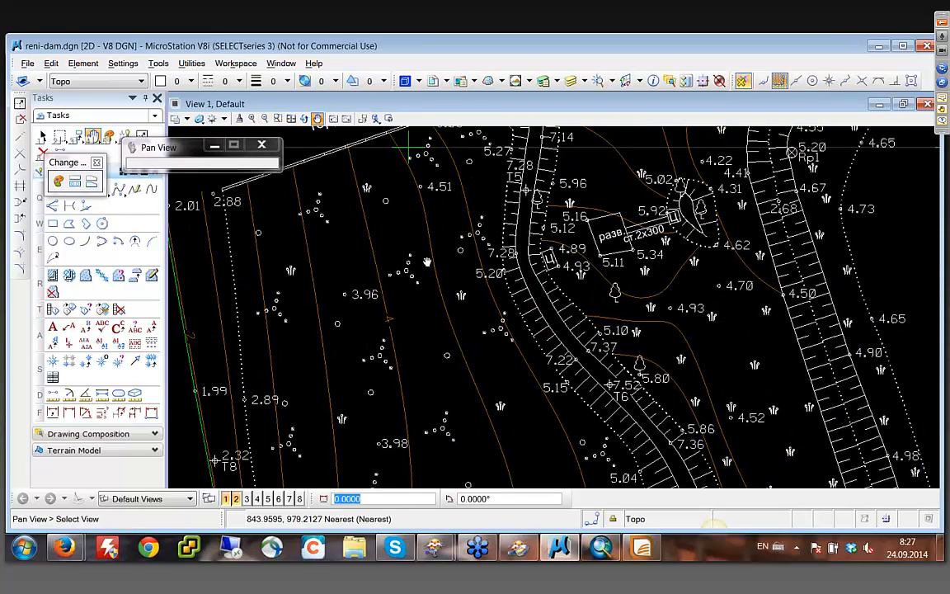
{"action": "right_click", "coordinate": [426, 260]}
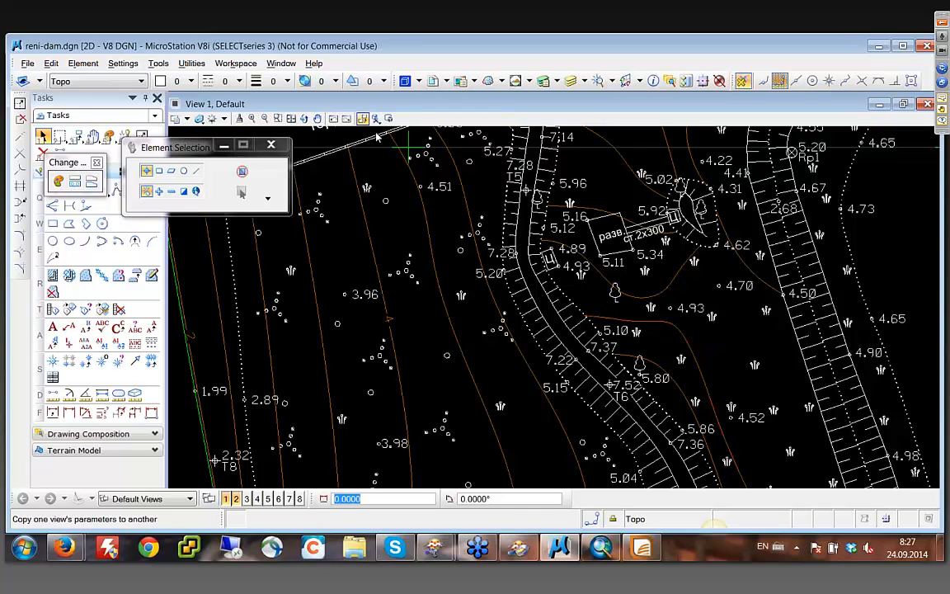
{"action": "left_click", "coordinate": [318, 118]}
{"action": "mouse_move", "coordinate": [542, 398]}
{"action": "left_mouse_down"}
{"action": "mouse_move", "coordinate": [439, 203]}
{"action": "mouse_move", "coordinate": [400, 179]}
{"action": "left_mouse_up"}
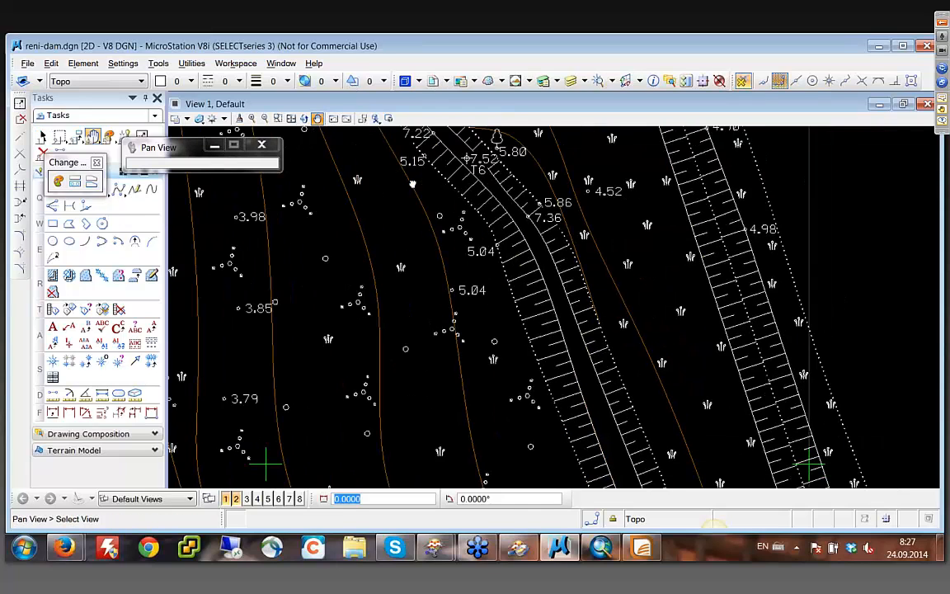
{"action": "mouse_move", "coordinate": [784, 370]}
{"action": "left_mouse_down"}
{"action": "mouse_move", "coordinate": [670, 187]}
{"action": "mouse_move", "coordinate": [646, 130]}
{"action": "mouse_move", "coordinate": [801, 216]}
{"action": "mouse_move", "coordinate": [571, 289]}
{"action": "mouse_move", "coordinate": [410, 372]}
{"action": "left_mouse_up"}
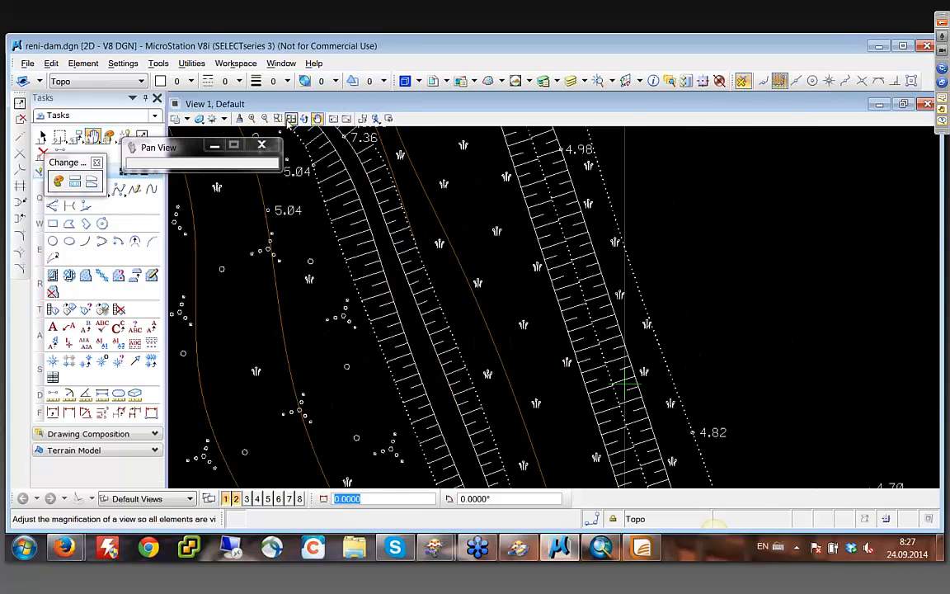
- Show the whole dam drawing and magnify the embankment junction around survey point T45 to inspect its slopes and elevations
{"action": "left_click", "coordinate": [291, 119]}
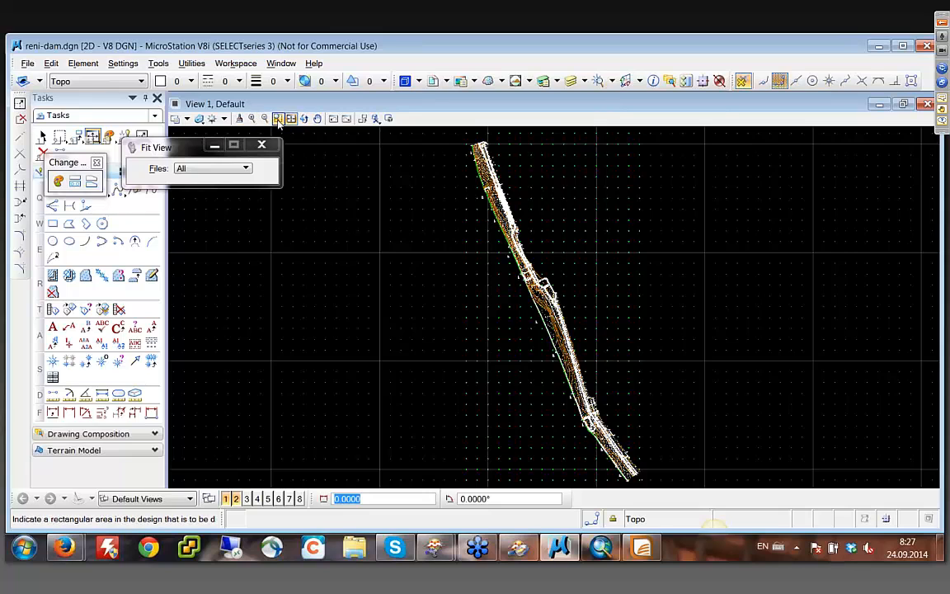
{"action": "left_click", "coordinate": [278, 119]}
{"action": "left_click", "coordinate": [504, 378]}
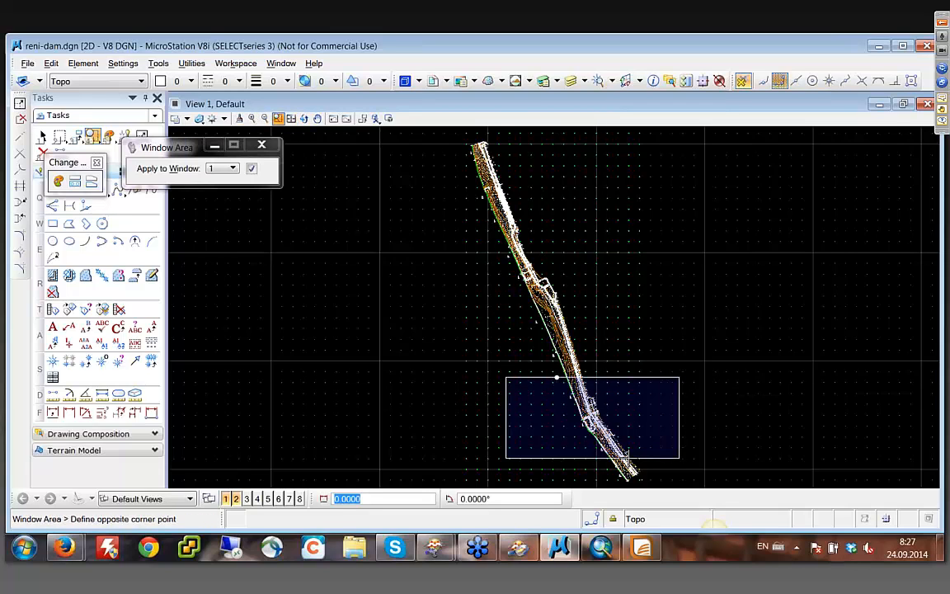
{"action": "left_click", "coordinate": [679, 456]}
{"action": "left_click", "coordinate": [520, 269]}
{"action": "left_click", "coordinate": [611, 407]}
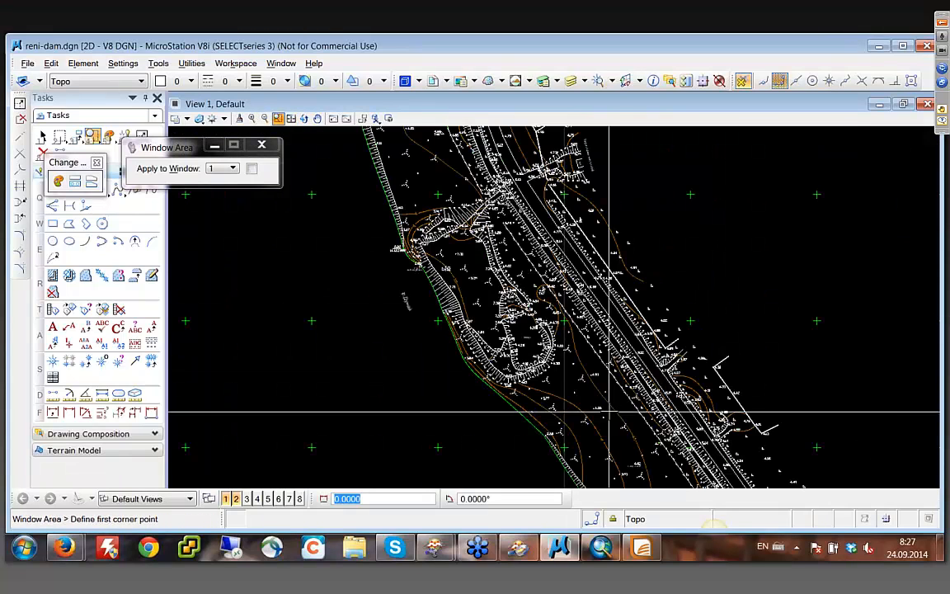
{"action": "left_click", "coordinate": [460, 164]}
{"action": "left_click", "coordinate": [663, 297]}
{"action": "left_click", "coordinate": [338, 201]}
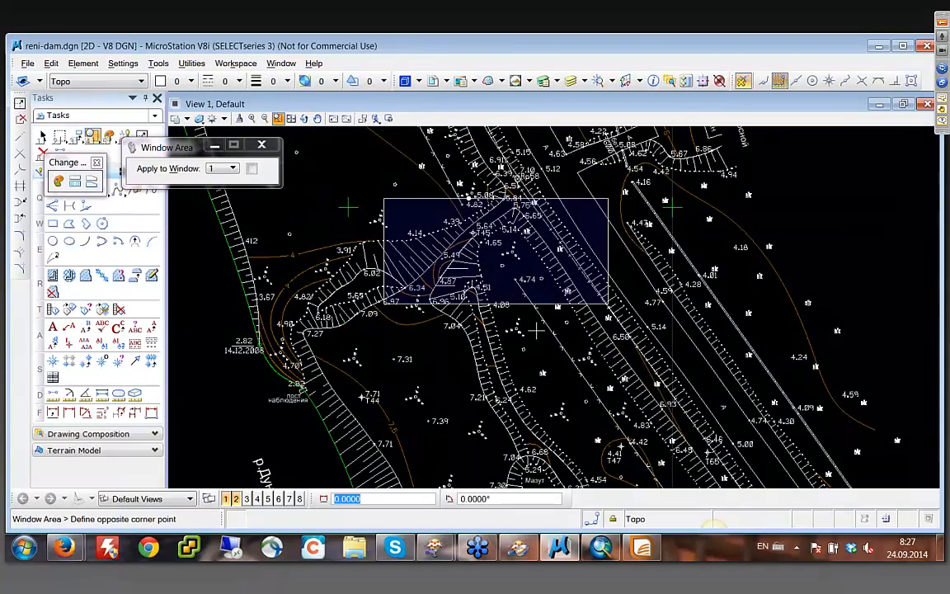
{"action": "left_click", "coordinate": [565, 368]}
{"action": "key", "text": "Escape"}
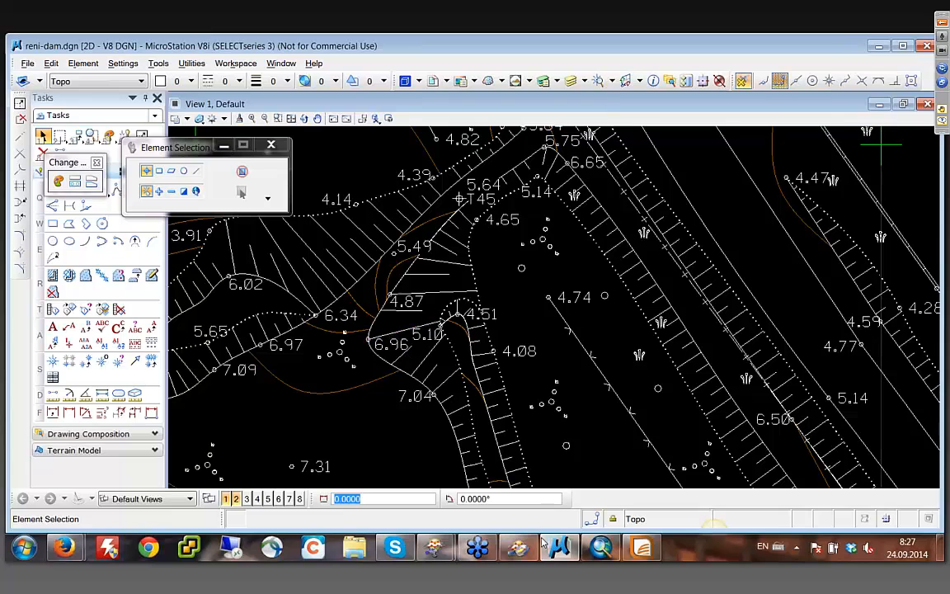
- Switch to the CAD2GIS workspace in FME Workbench and magnify the Elevation Points bookmark
{"action": "mouse_move", "coordinate": [501, 522]}
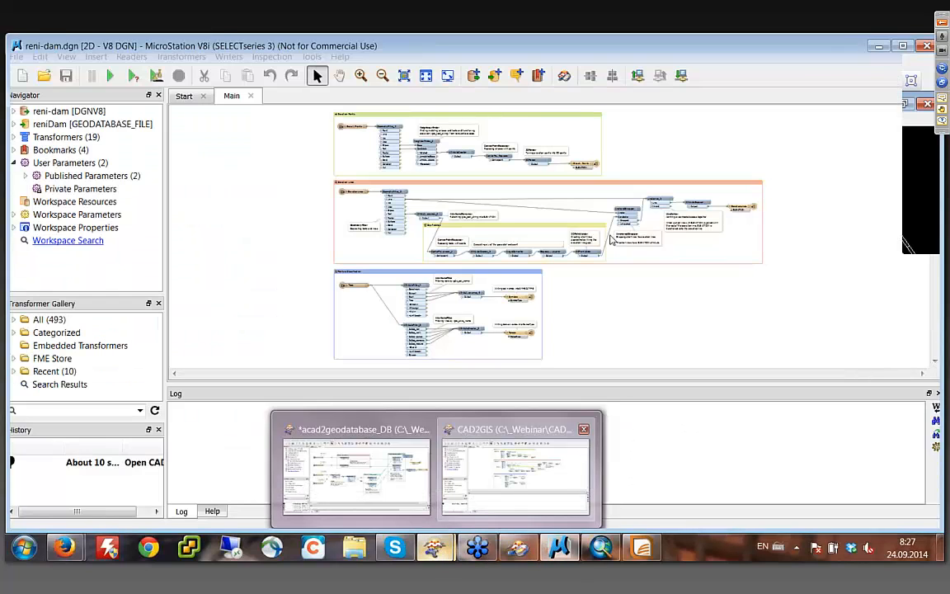
{"action": "left_click", "coordinate": [515, 499]}
{"action": "left_click", "coordinate": [361, 75]}
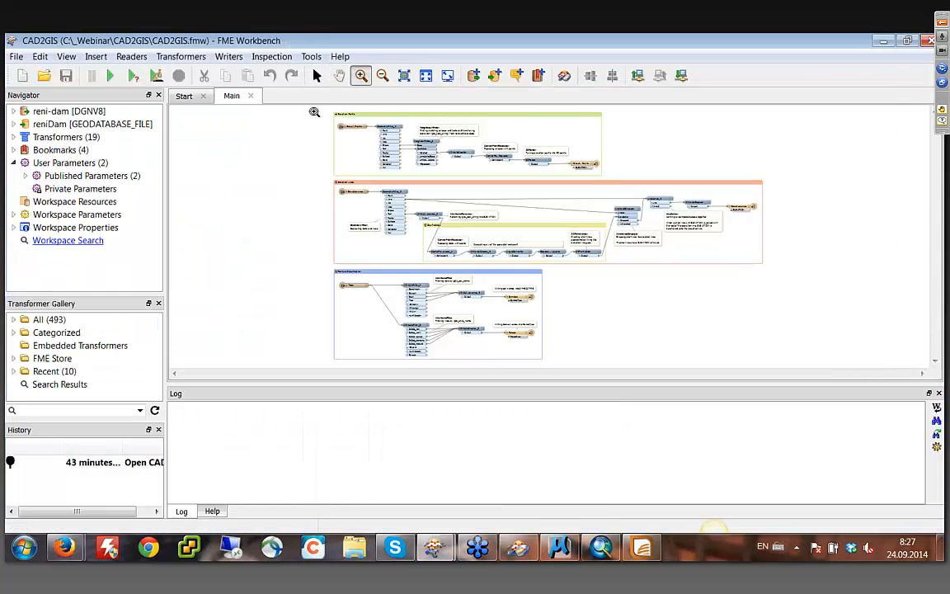
{"action": "left_click_drag", "start_coordinate": [315, 108], "coordinate": [620, 178]}
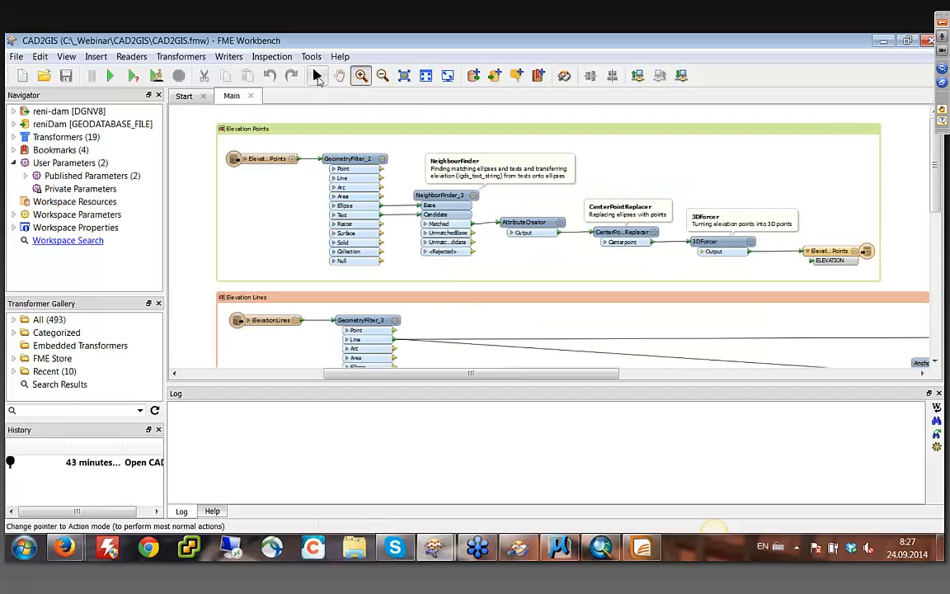
{"action": "left_click", "coordinate": [317, 75]}
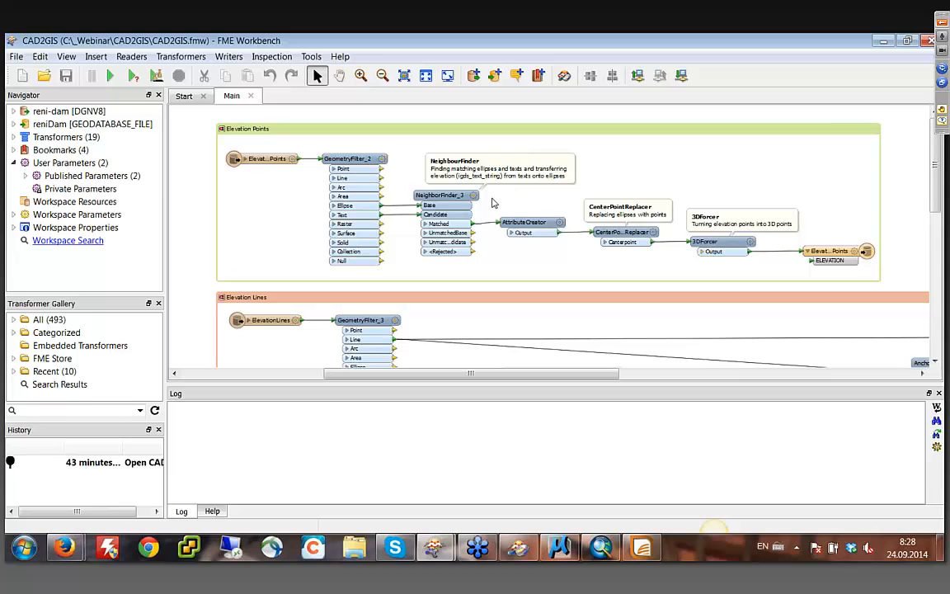
- Review the AttributeCreator parameters in the Elevation Points bookmark, accept them, and inspect the 3DForcer output
{"action": "left_click", "coordinate": [560, 224]}
{"action": "left_click_drag", "start_coordinate": [532, 136], "coordinate": [534, 134]}
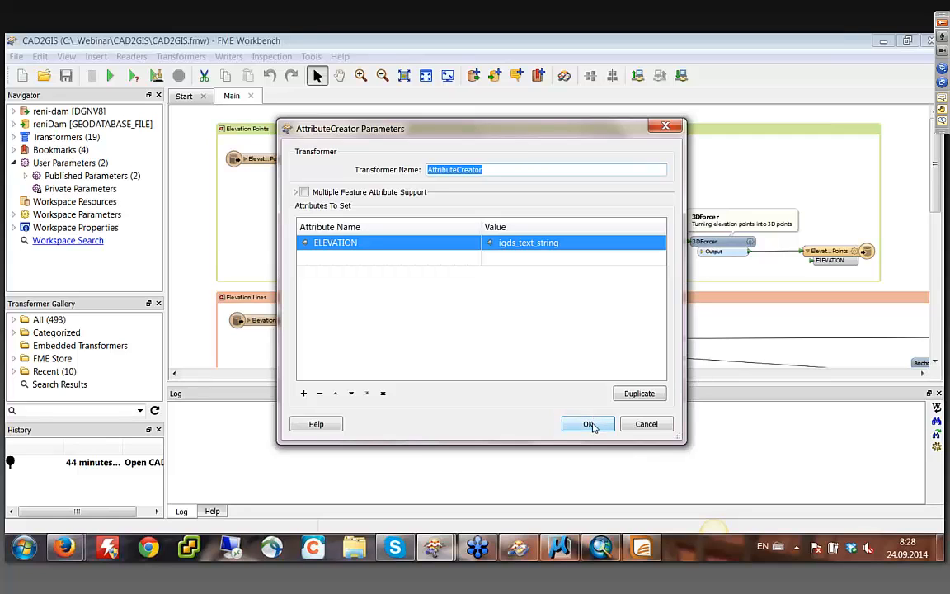
{"action": "left_click", "coordinate": [588, 424]}
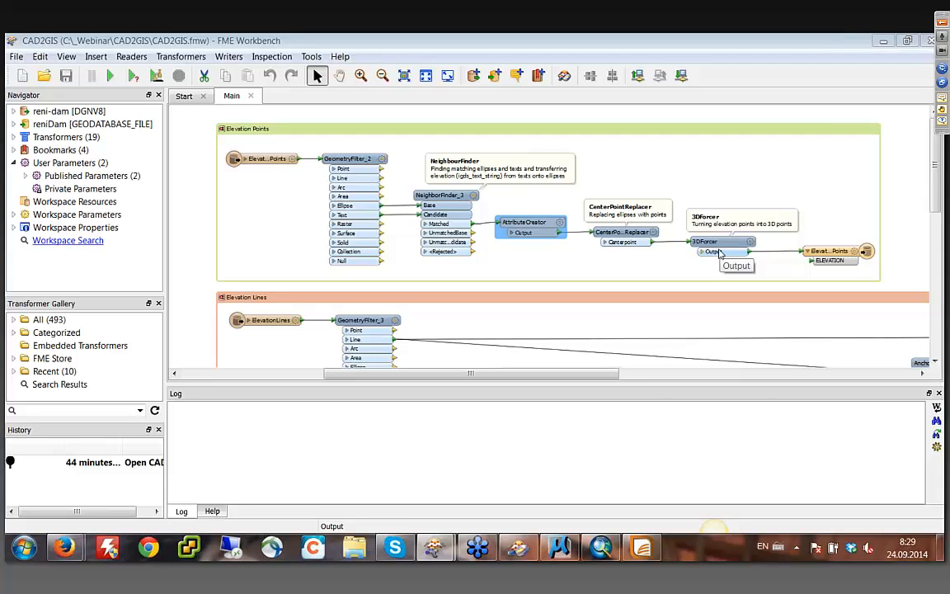
{"action": "mouse_move", "coordinate": [718, 247]}
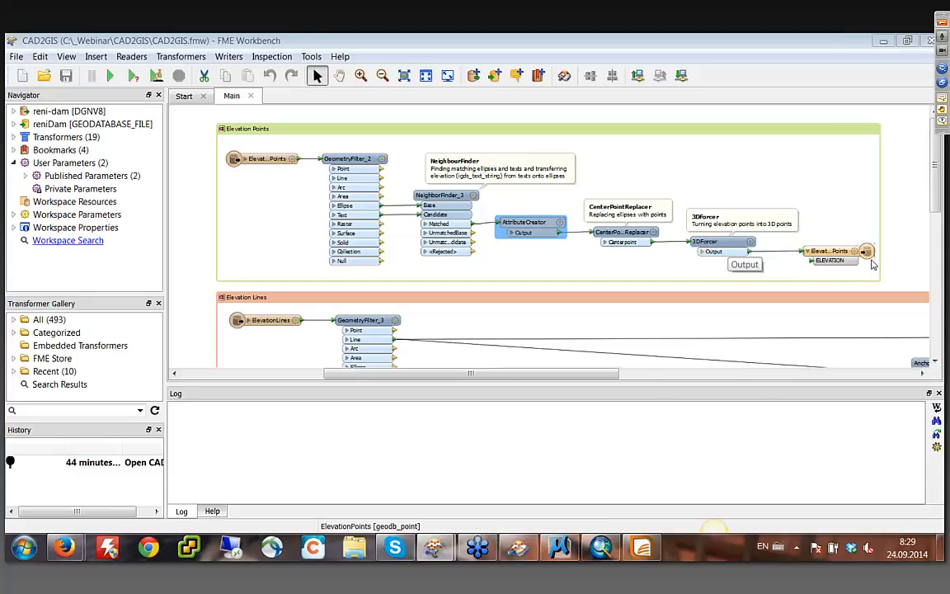
- Examine the Elevation Lines bookmark, including the Gap Patches transformers and the AnchoredSnapper connection
{"action": "left_click", "coordinate": [935, 362]}
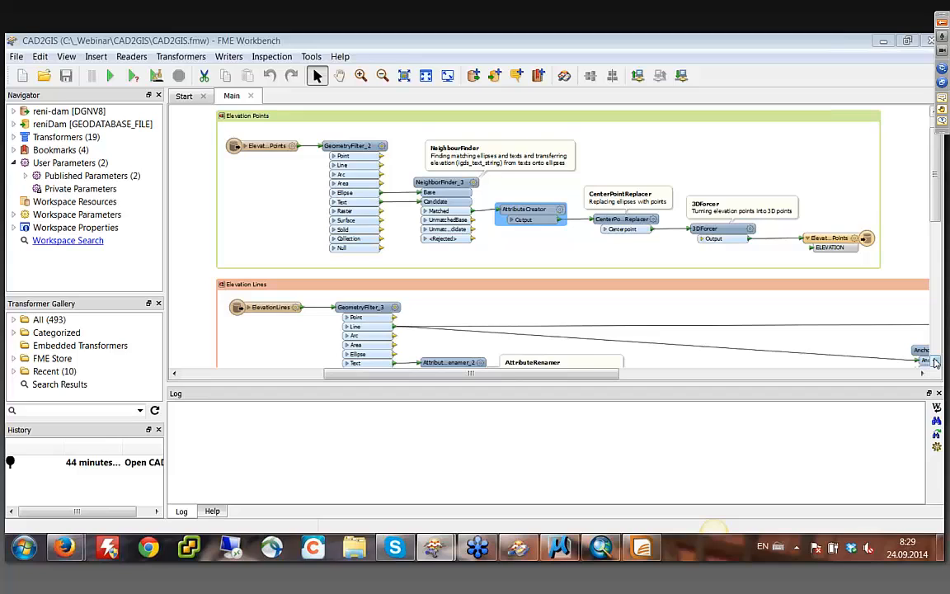
{"action": "left_click", "coordinate": [935, 362]}
{"action": "left_click", "coordinate": [935, 362]}
{"action": "left_click", "coordinate": [935, 362]}
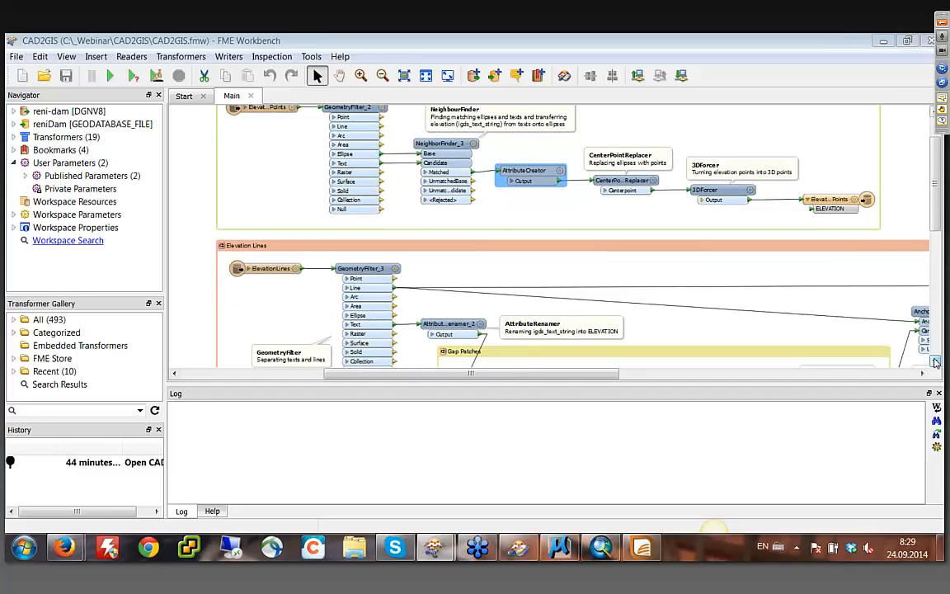
{"action": "left_click", "coordinate": [934, 362]}
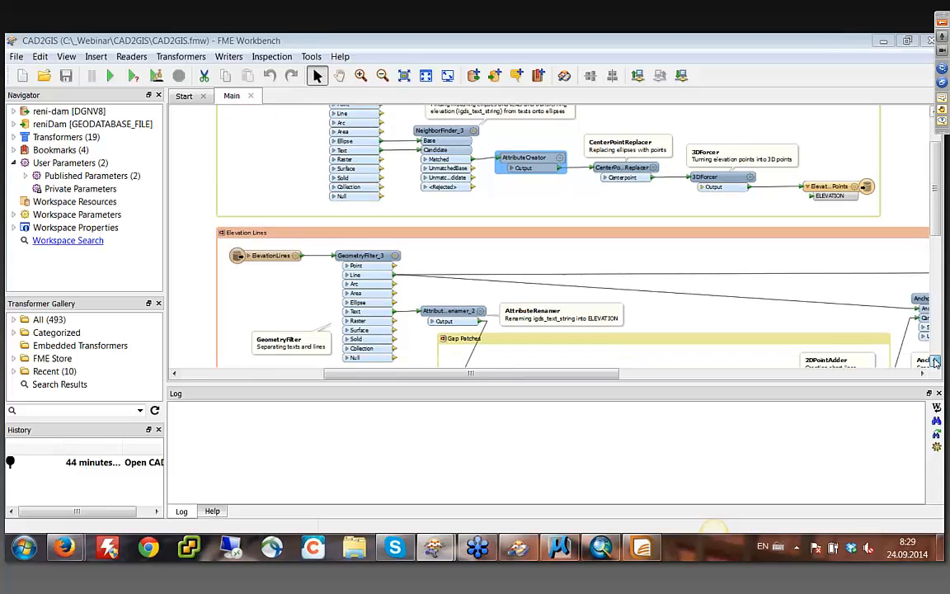
{"action": "left_click", "coordinate": [935, 362]}
{"action": "left_click", "coordinate": [935, 362]}
{"action": "left_click", "coordinate": [935, 362]}
{"action": "left_click", "coordinate": [935, 362]}
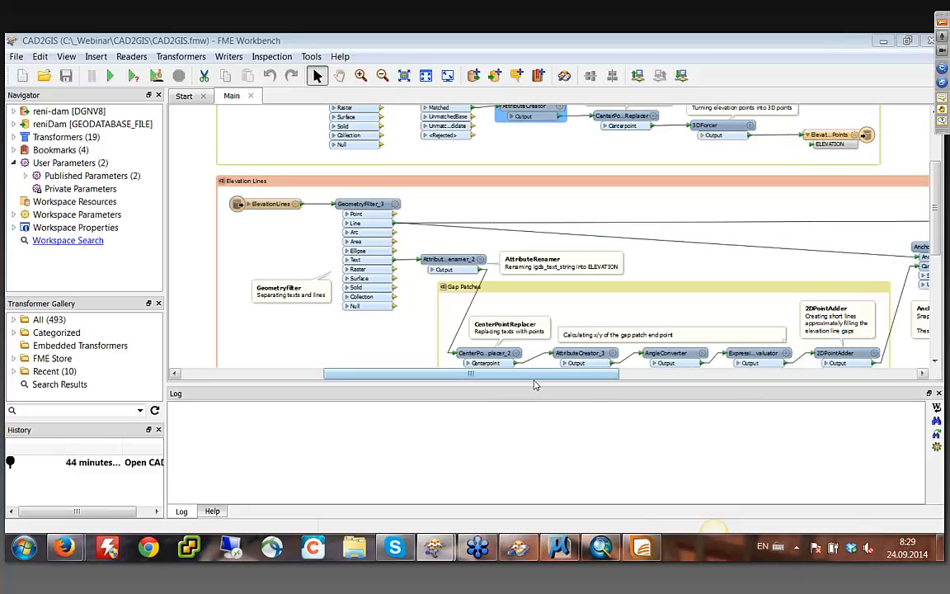
{"action": "left_click", "coordinate": [937, 363]}
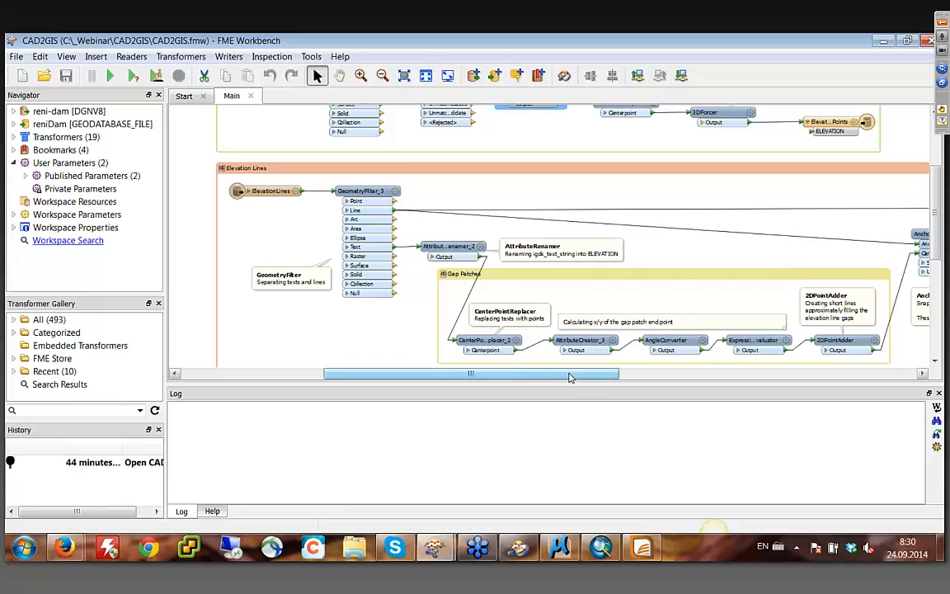
{"action": "left_click_drag", "start_coordinate": [569, 378], "coordinate": [603, 376]}
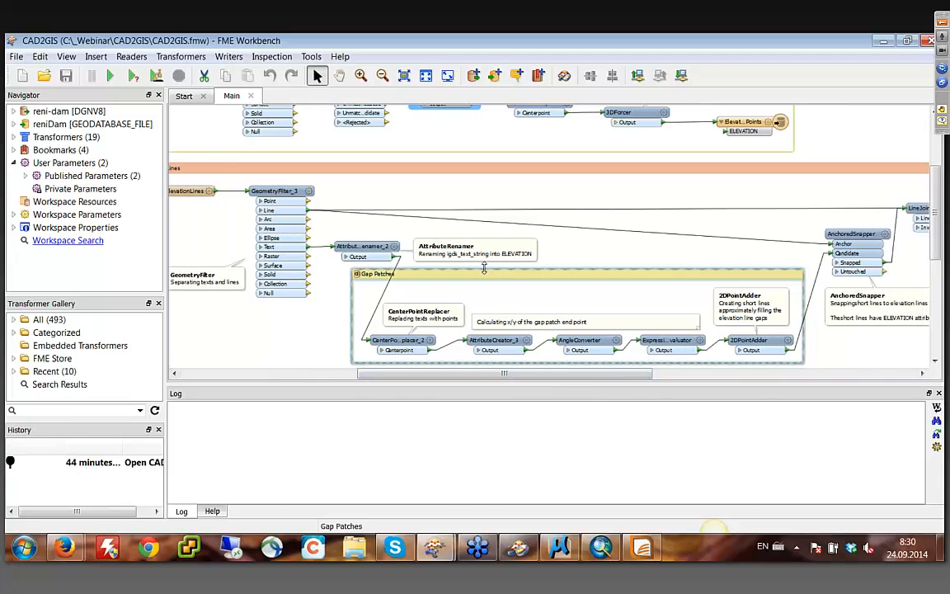
- Review which attribute AttributeRenamer_2 renames in the Elevation Lines bookmark and accept its parameters
{"action": "double_click", "coordinate": [394, 246]}
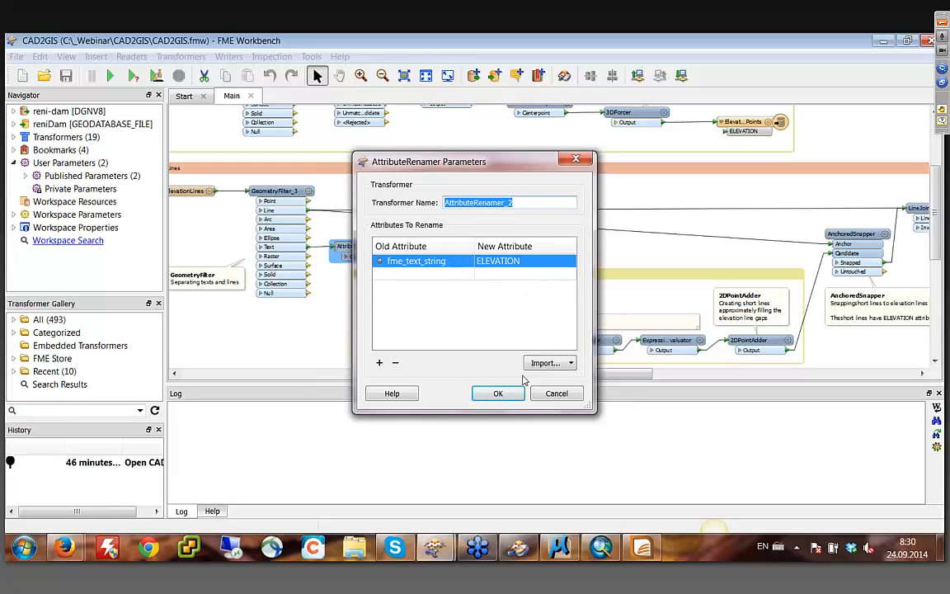
{"action": "left_click", "coordinate": [498, 393]}
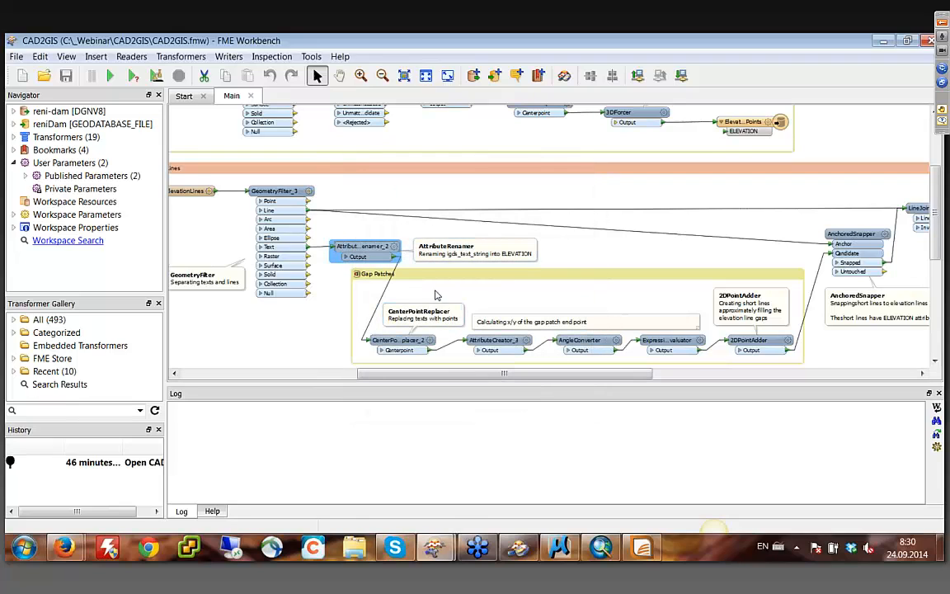
{"action": "left_click", "coordinate": [794, 288]}
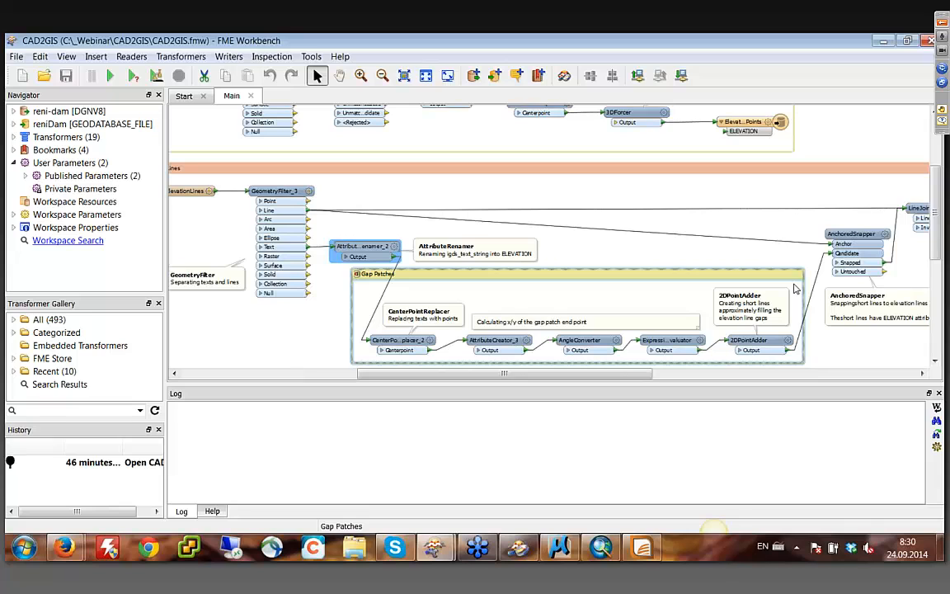
- Switch to the reni-dam drawing in MicroStation, fit all elements, and magnify the northern end of the dam
{"action": "left_click", "coordinate": [560, 546]}
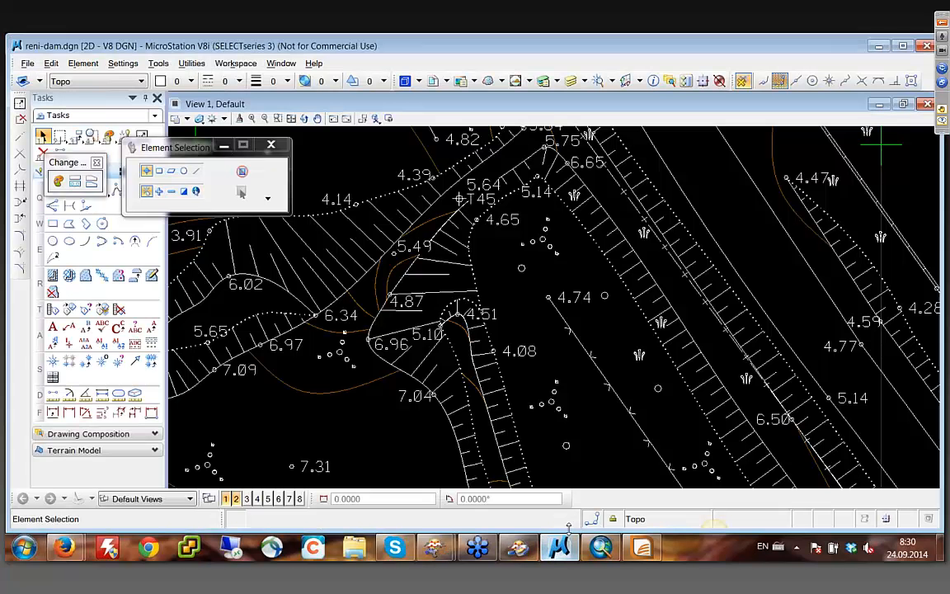
{"action": "left_click", "coordinate": [290, 120]}
{"action": "left_click", "coordinate": [277, 119]}
{"action": "left_click", "coordinate": [459, 146]}
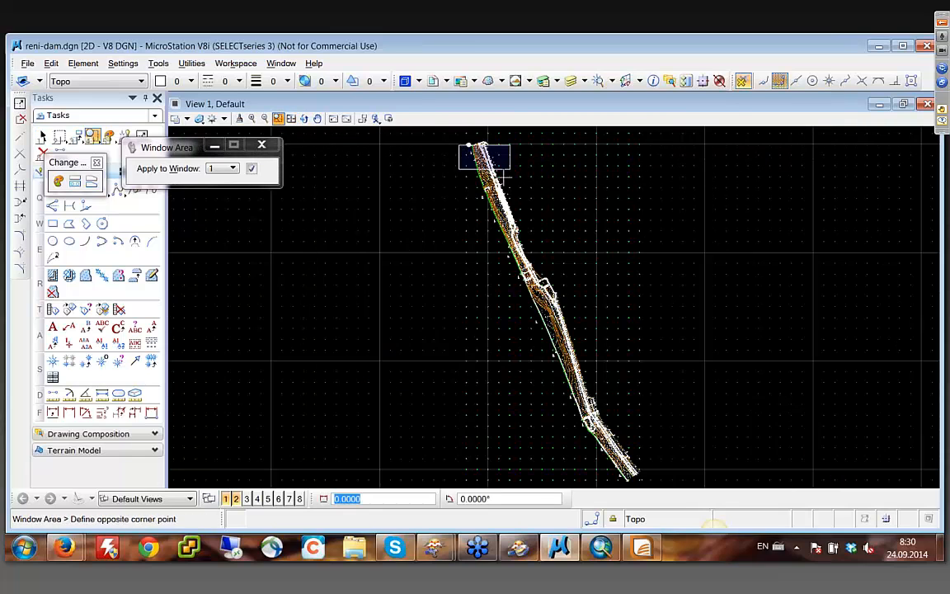
{"action": "left_click", "coordinate": [510, 168]}
{"action": "left_click", "coordinate": [322, 169]}
{"action": "left_click", "coordinate": [594, 297]}
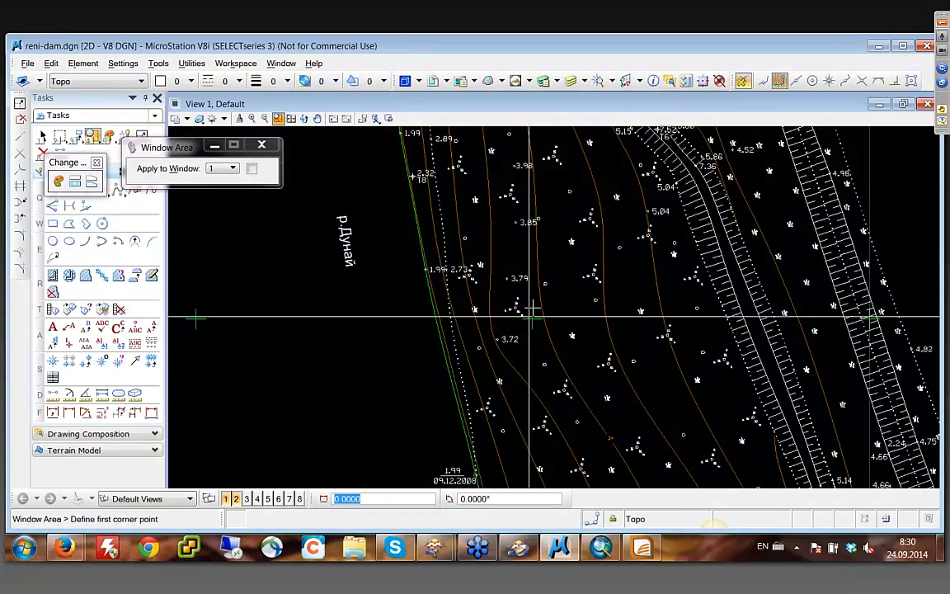
- Examine the elevation contour lines and their text labels near the seaport boundary at the dam's northern end
{"action": "left_click", "coordinate": [319, 120]}
{"action": "left_click_drag", "start_coordinate": [493, 214], "coordinate": [538, 448]}
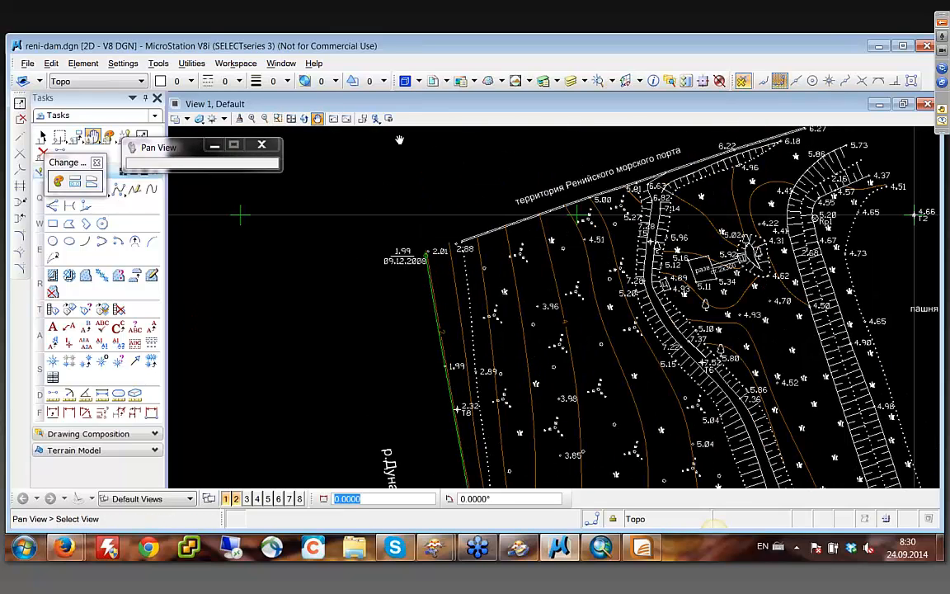
{"action": "left_click", "coordinate": [278, 119]}
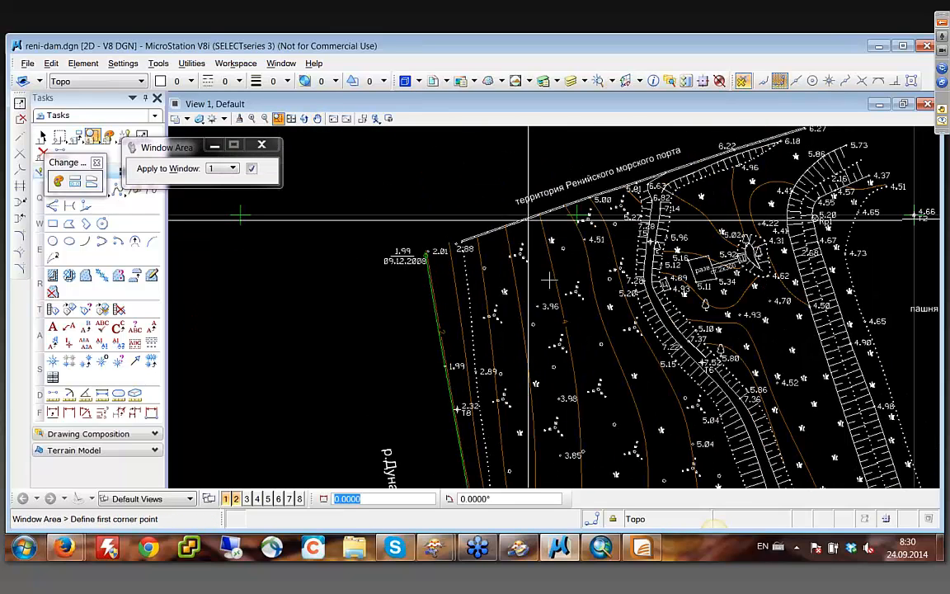
{"action": "left_click", "coordinate": [499, 207]}
{"action": "left_click", "coordinate": [636, 412]}
{"action": "right_click", "coordinate": [635, 411]}
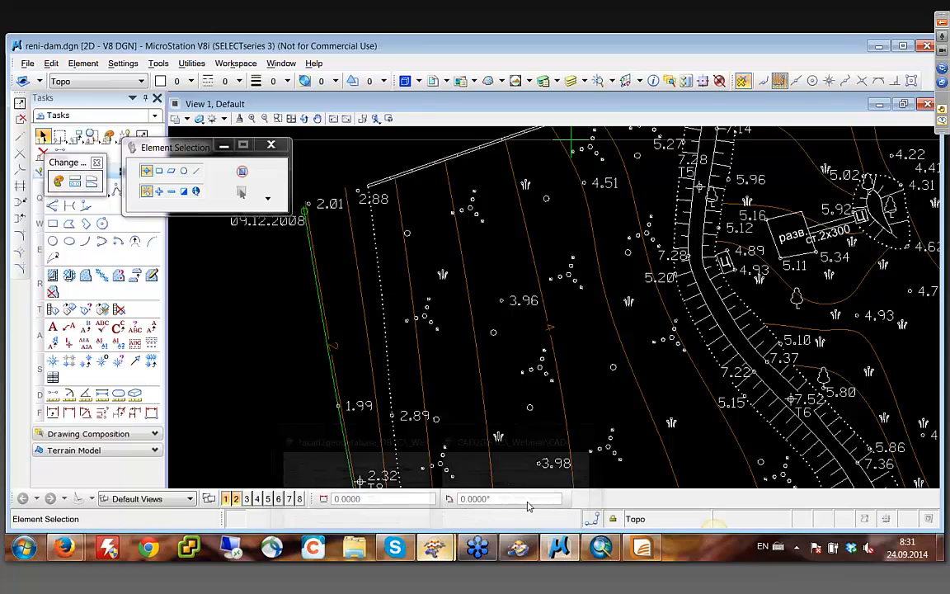
- Return to the CAD2GIS workspace in FME Workbench and examine the Gap Patches chain from CenterPointReplacer_2 to 2DPointAdder
{"action": "mouse_move", "coordinate": [434, 551]}
{"action": "left_click", "coordinate": [565, 474]}
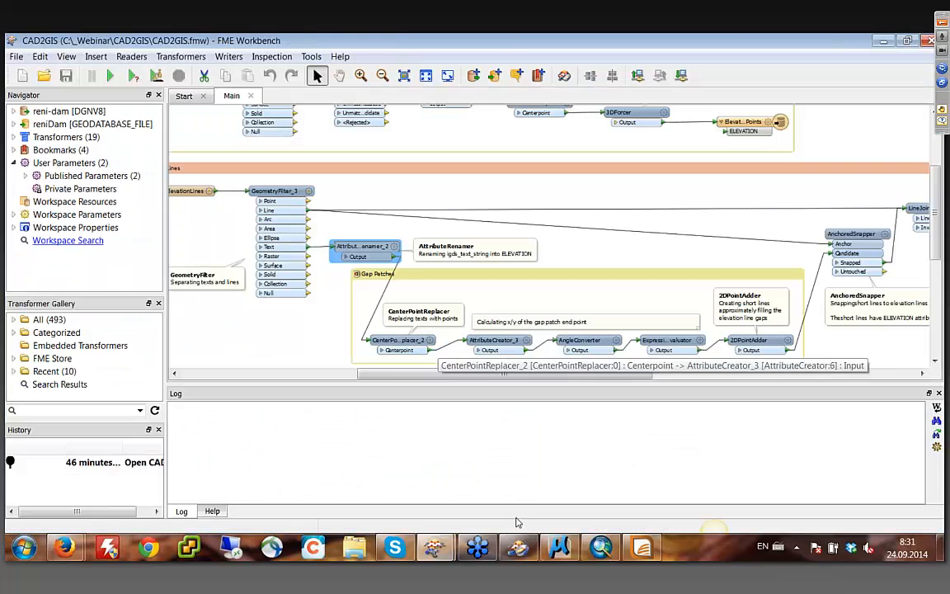
{"action": "left_click", "coordinate": [577, 547]}
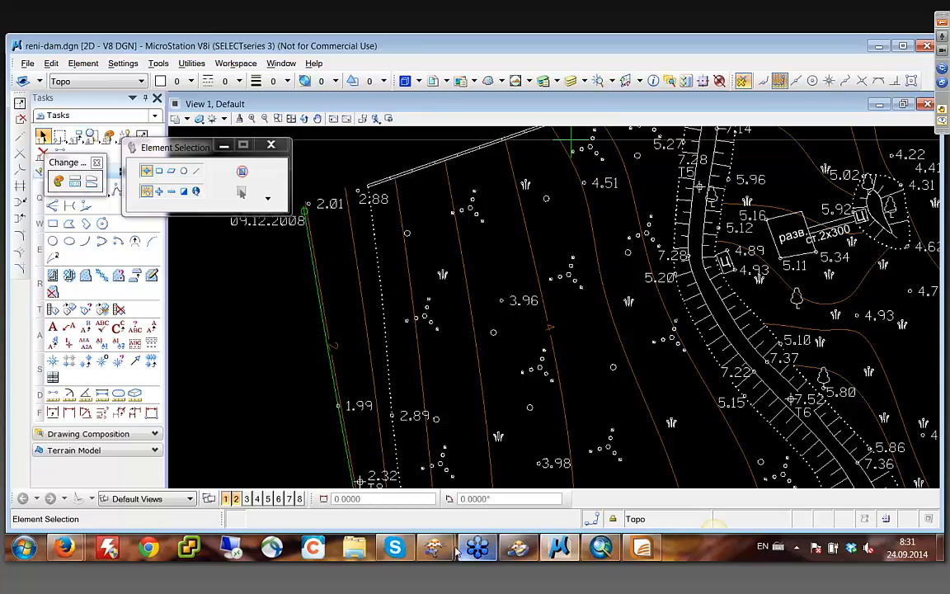
{"action": "mouse_move", "coordinate": [478, 549]}
{"action": "left_click", "coordinate": [528, 488]}
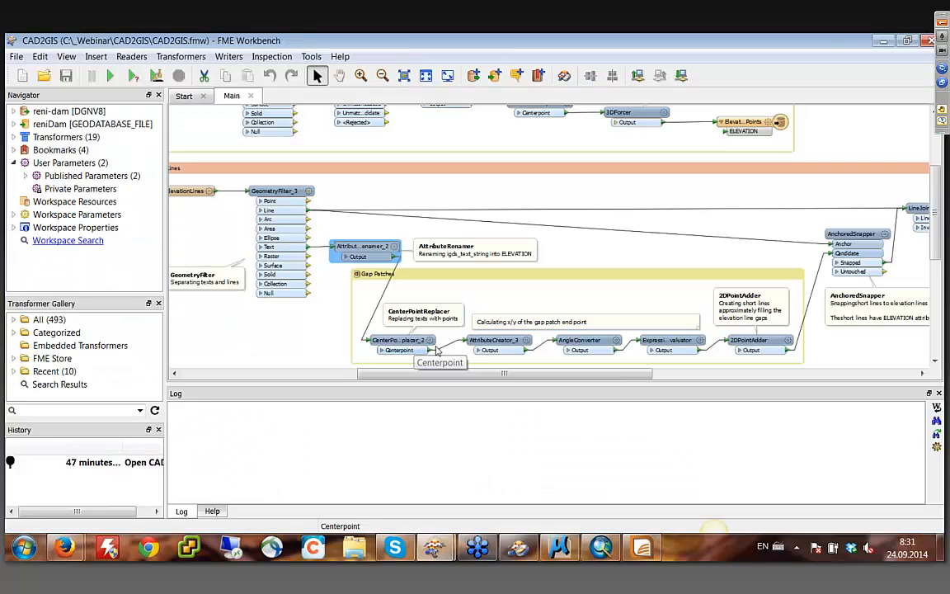
{"action": "mouse_move", "coordinate": [527, 344]}
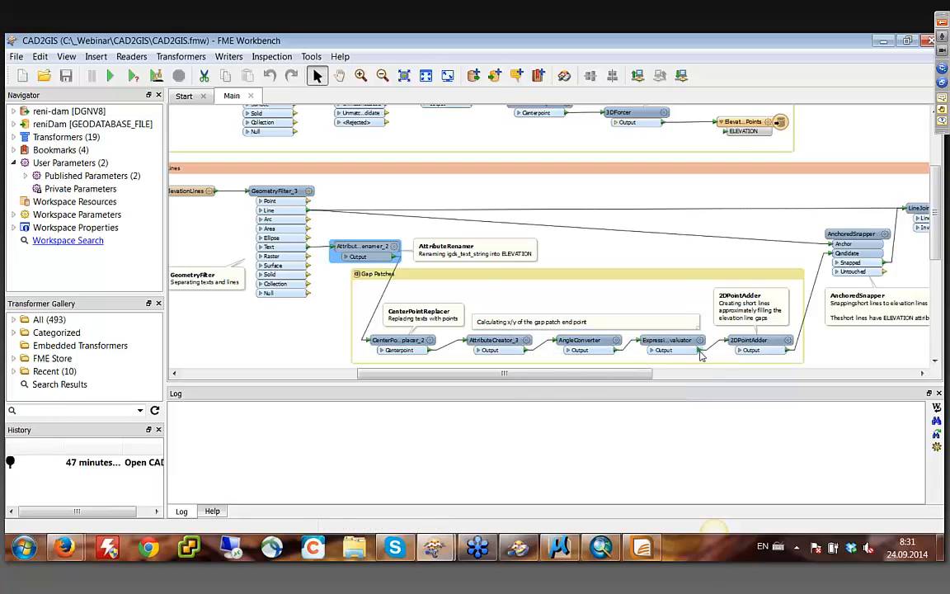
{"action": "mouse_move", "coordinate": [750, 356]}
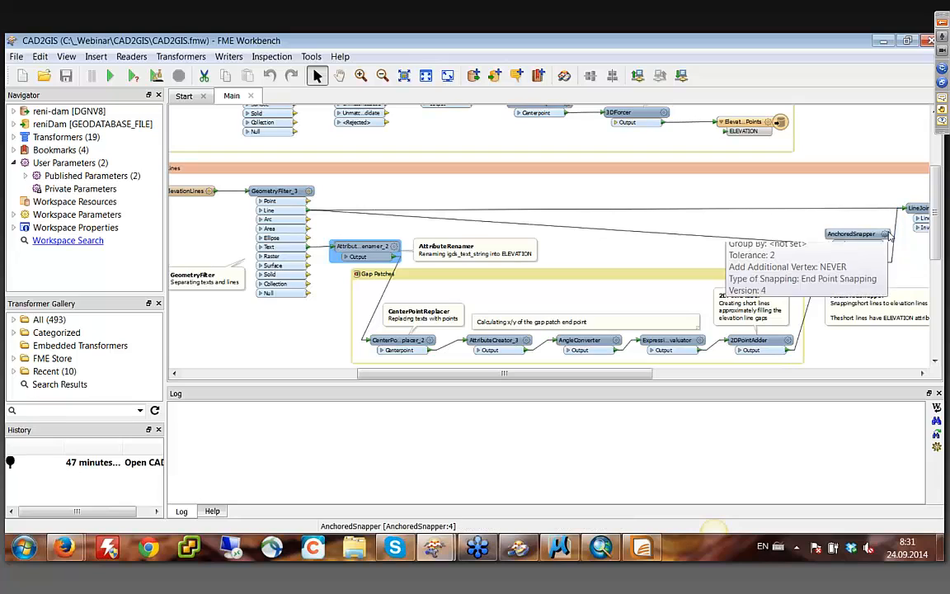
- Examine the AnchoredSnapper and LineJoiner_2 connections through to the ElevationLines writer feature type
{"action": "left_click", "coordinate": [887, 235]}
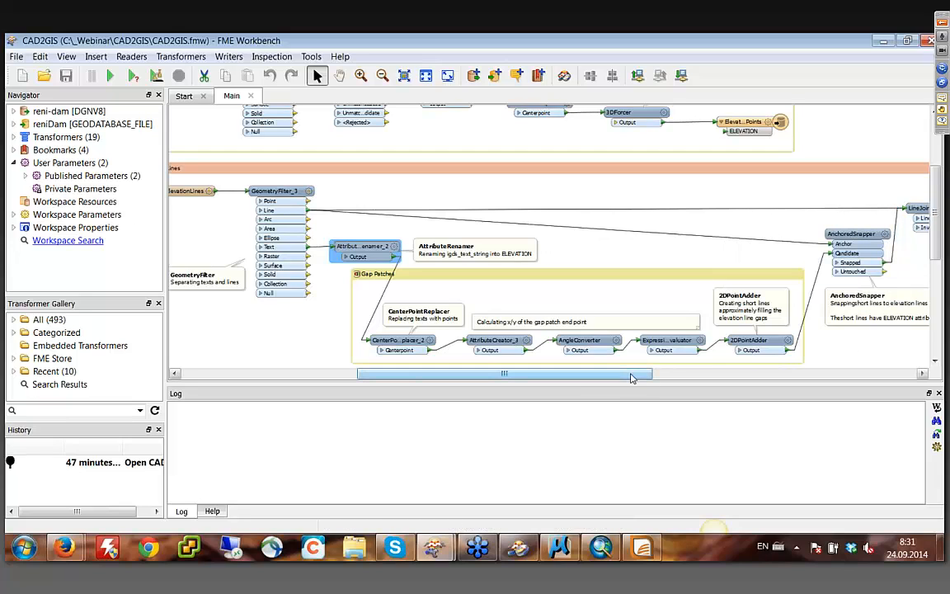
{"action": "left_click_drag", "start_coordinate": [630, 377], "coordinate": [710, 377]}
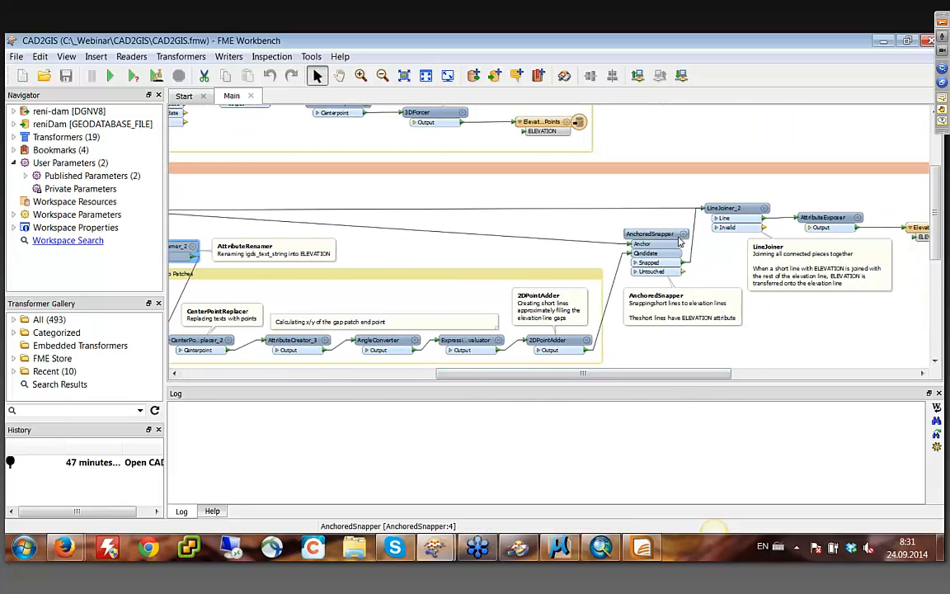
{"action": "mouse_move", "coordinate": [685, 239]}
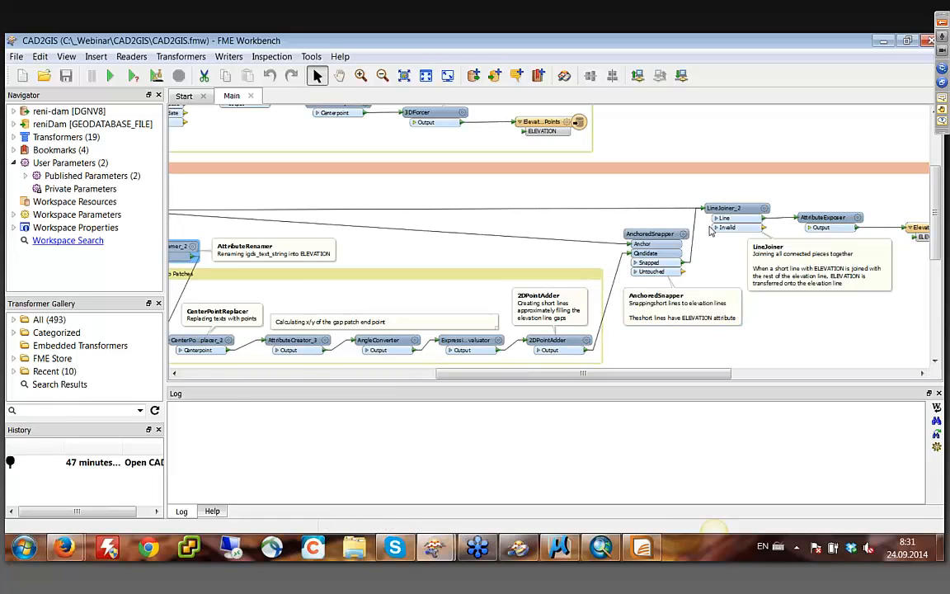
{"action": "mouse_move", "coordinate": [730, 211]}
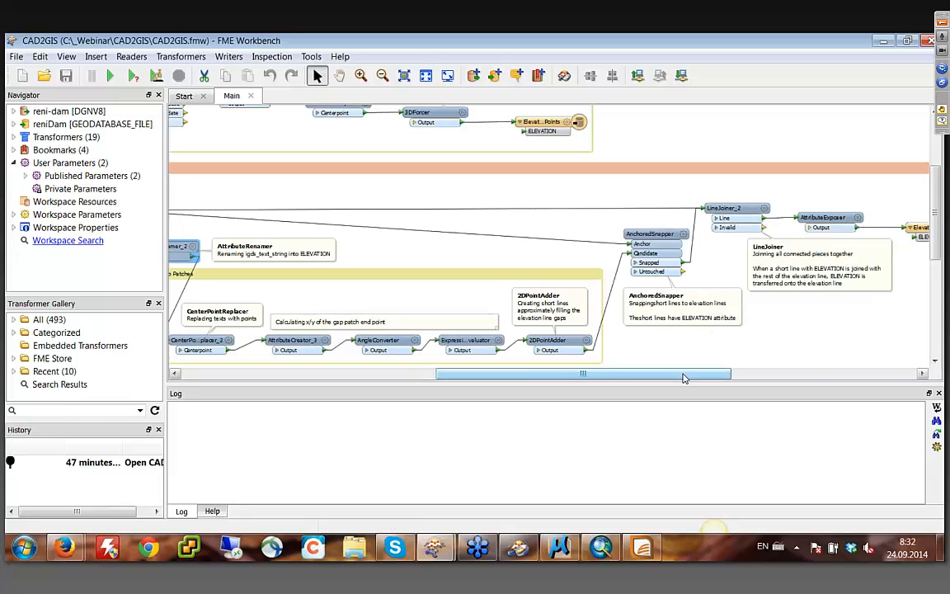
{"action": "left_click_drag", "start_coordinate": [683, 374], "coordinate": [813, 374]}
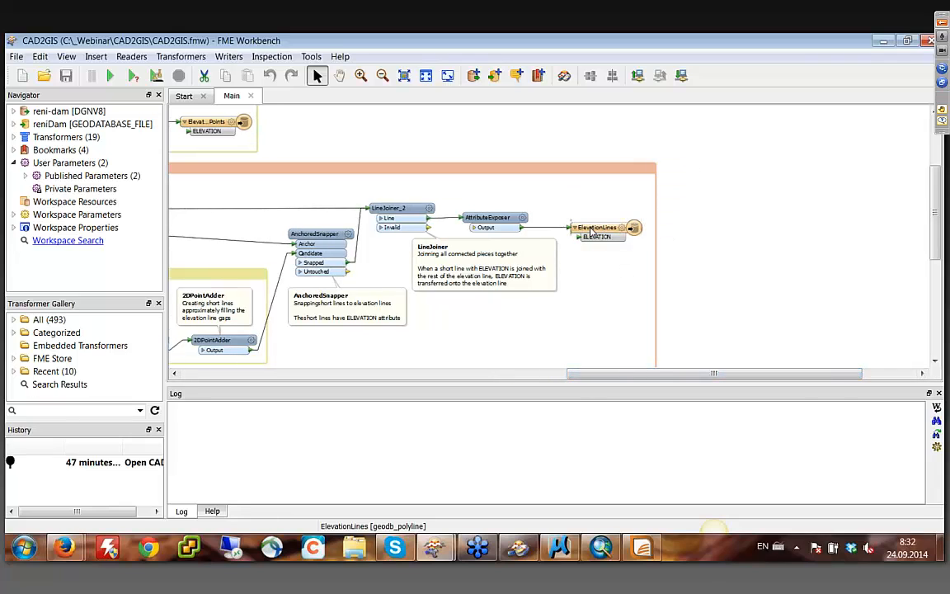
- Bring the whole Feature Classification bookmark into view and examine how the Topo features flow to Symbols and Fences
{"action": "left_click_drag", "start_coordinate": [613, 375], "coordinate": [353, 378]}
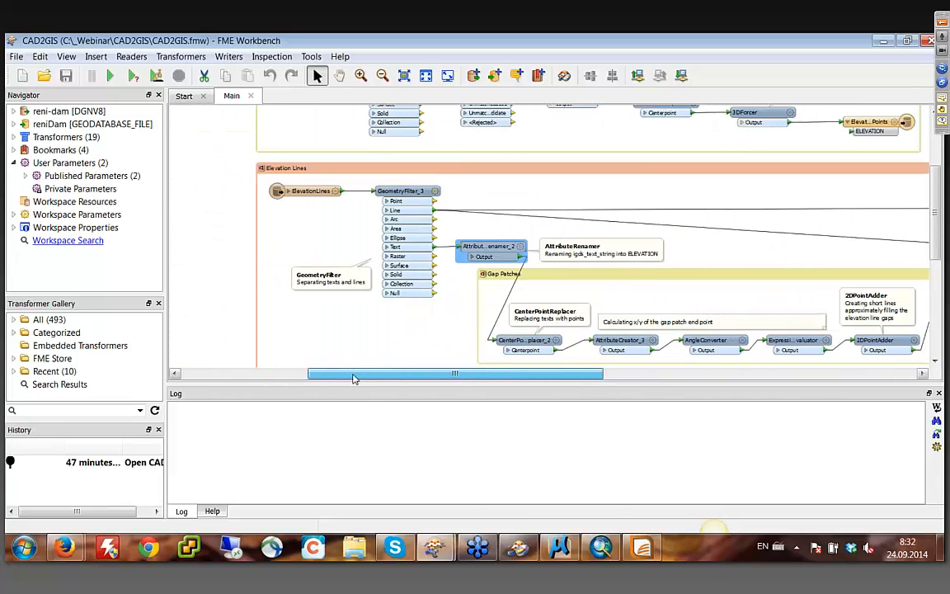
{"action": "left_click", "coordinate": [935, 361]}
{"action": "left_click", "coordinate": [935, 361]}
{"action": "scroll", "coordinate": [935, 361], "scroll_direction": "down", "scroll_amount": 5}
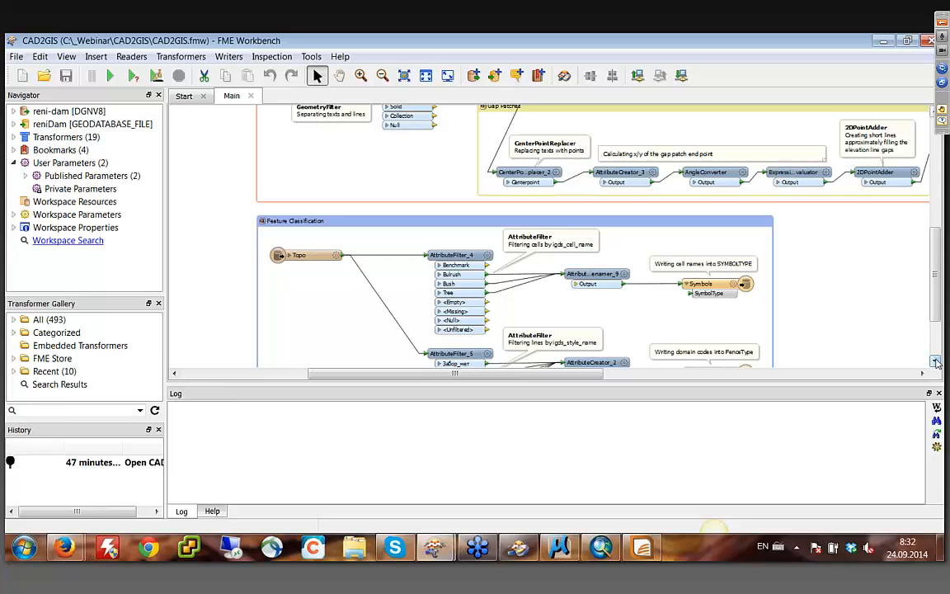
{"action": "left_click", "coordinate": [935, 361]}
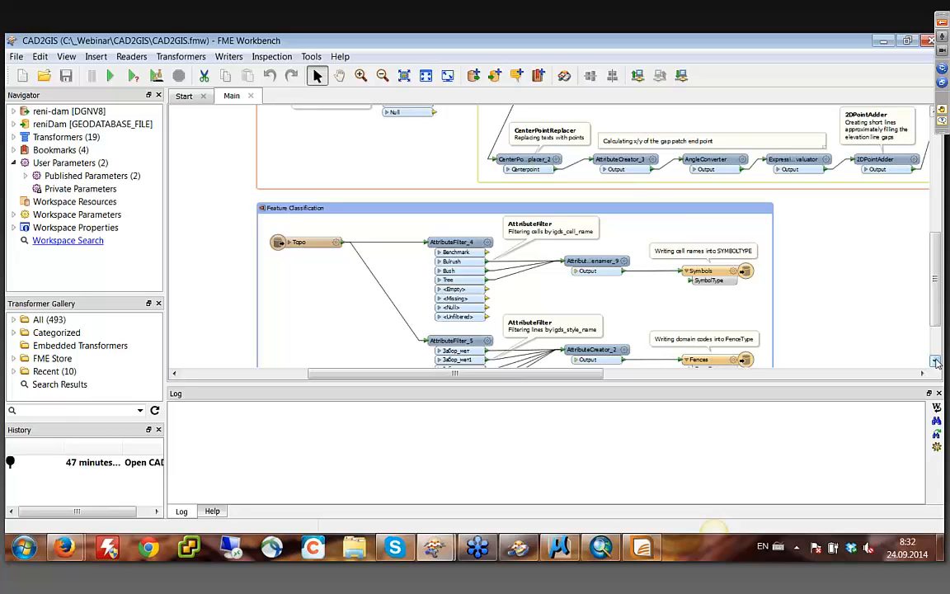
{"action": "left_click", "coordinate": [936, 361]}
{"action": "left_click", "coordinate": [935, 361]}
{"action": "left_click", "coordinate": [936, 361]}
{"action": "left_click", "coordinate": [936, 361]}
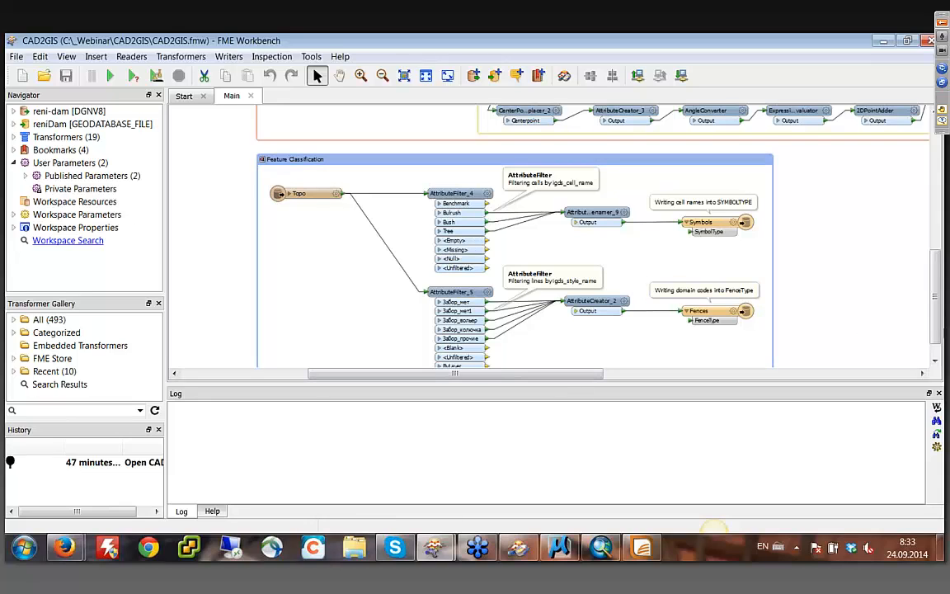
{"action": "scroll", "coordinate": [843, 297], "scroll_direction": "down", "scroll_amount": 1}
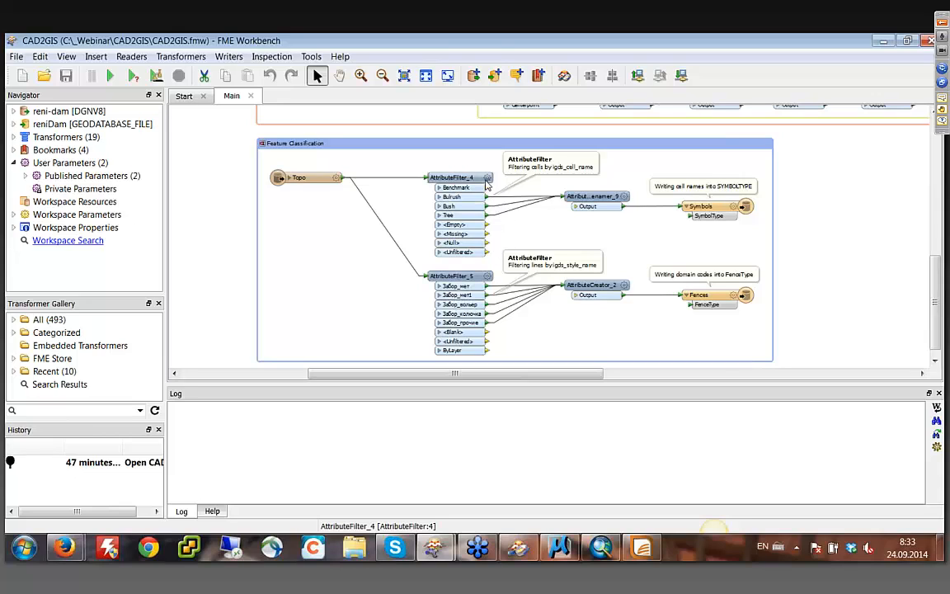
- Review the filter attributes and possible values of AttributeFilter_4 and AttributeFilter_5, accepting each transformer's parameters
{"action": "mouse_move", "coordinate": [490, 185]}
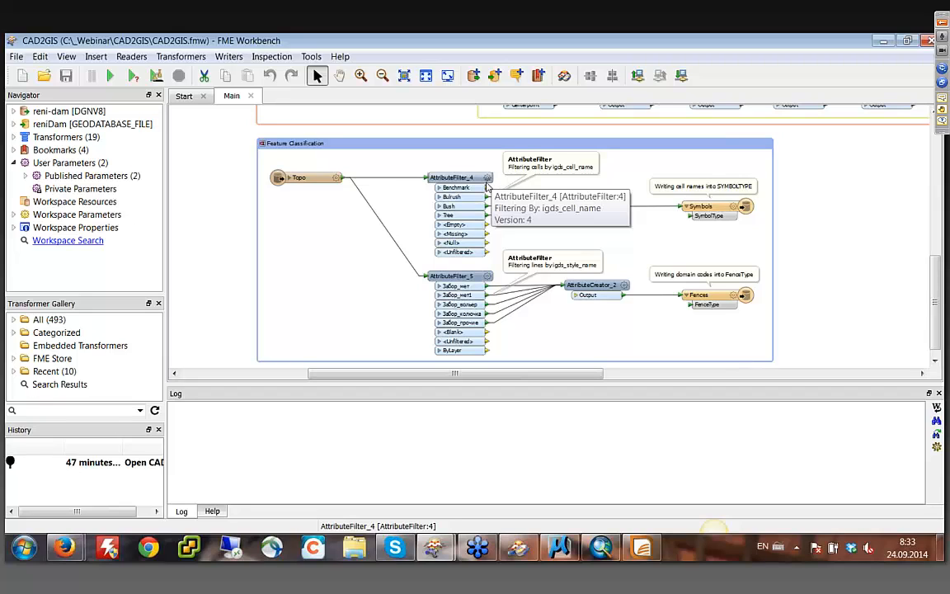
{"action": "left_click", "coordinate": [488, 179]}
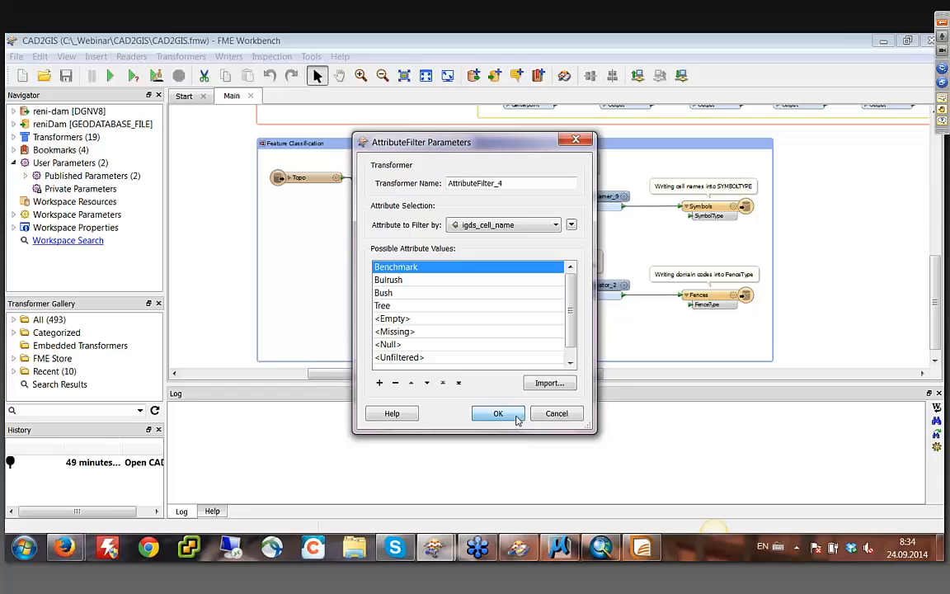
{"action": "left_click", "coordinate": [515, 417]}
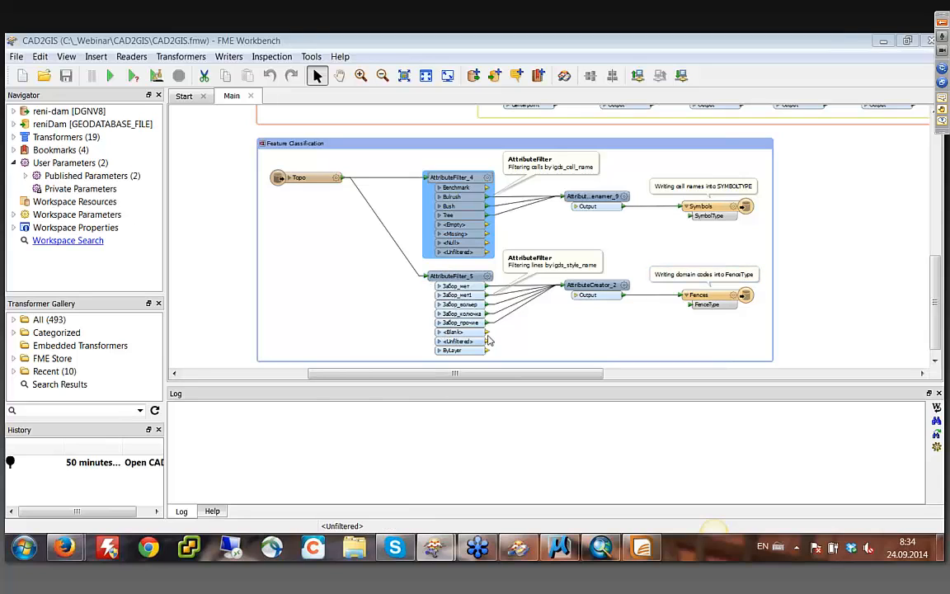
{"action": "double_click", "coordinate": [487, 276]}
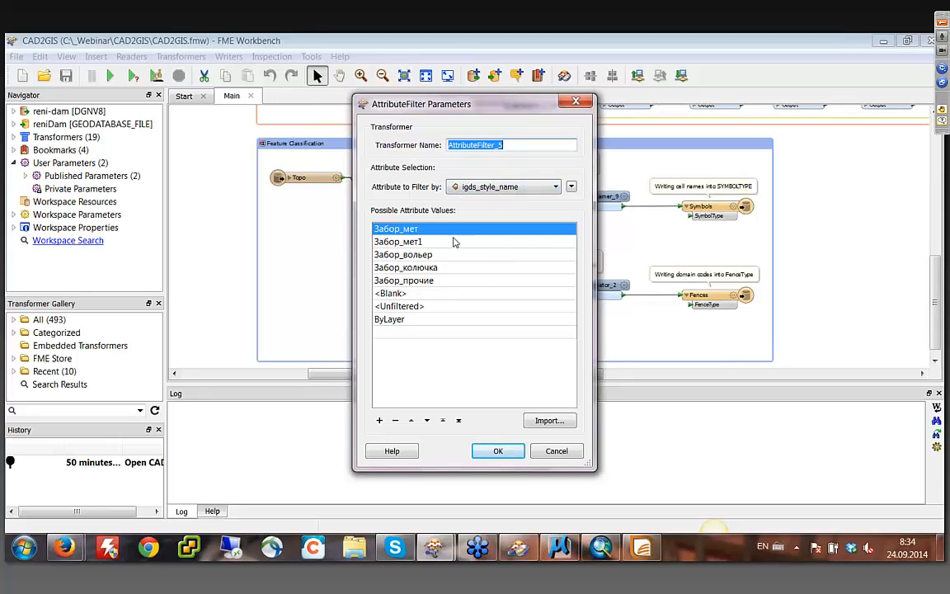
{"action": "left_click", "coordinate": [506, 451]}
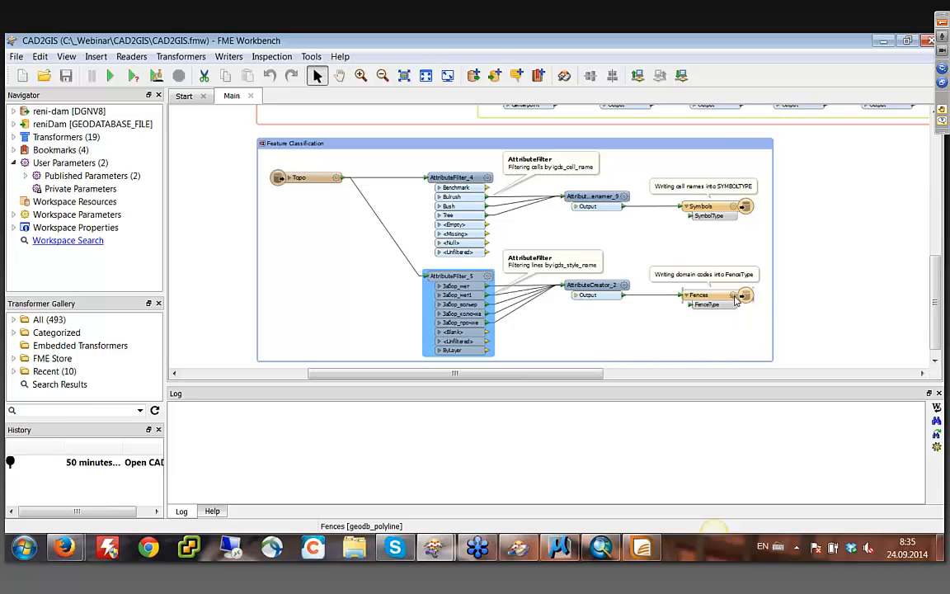
- Review the coded domain of the FenceType attribute in the Fences feature type's schema definition and accept the properties
{"action": "left_click", "coordinate": [737, 301]}
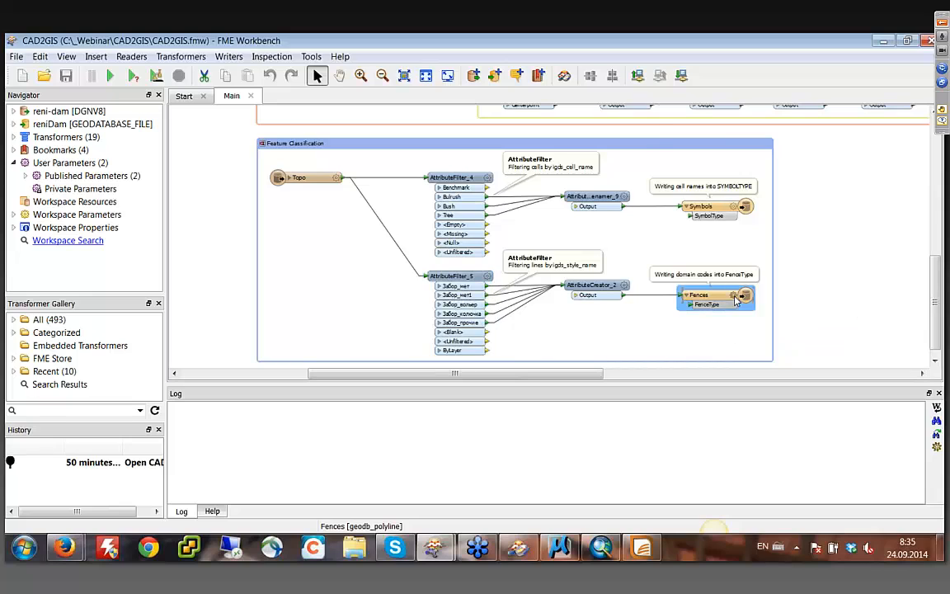
{"action": "double_click", "coordinate": [738, 301]}
{"action": "left_click", "coordinate": [412, 143]}
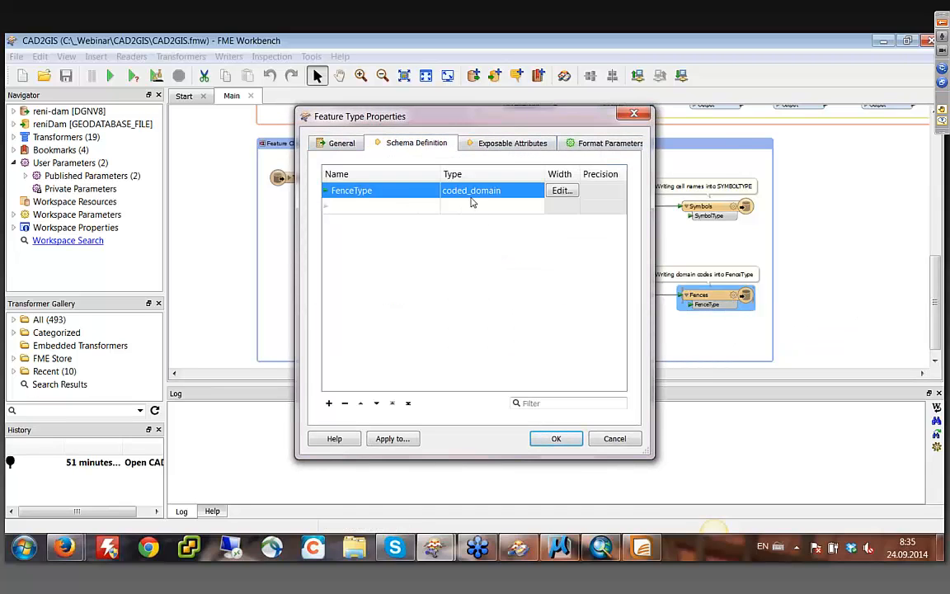
{"action": "left_click", "coordinate": [562, 190]}
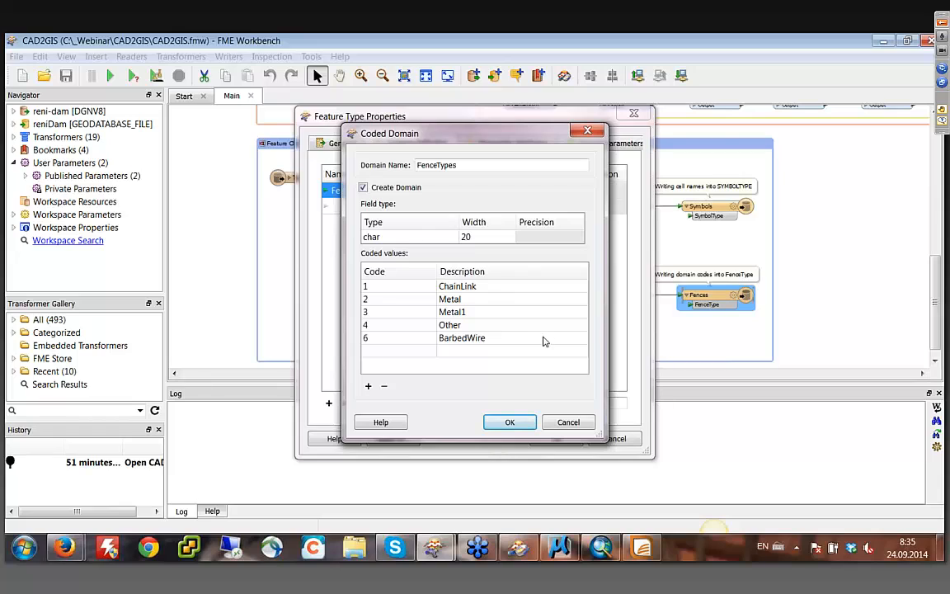
{"action": "left_click", "coordinate": [519, 424]}
{"action": "left_click", "coordinate": [520, 424]}
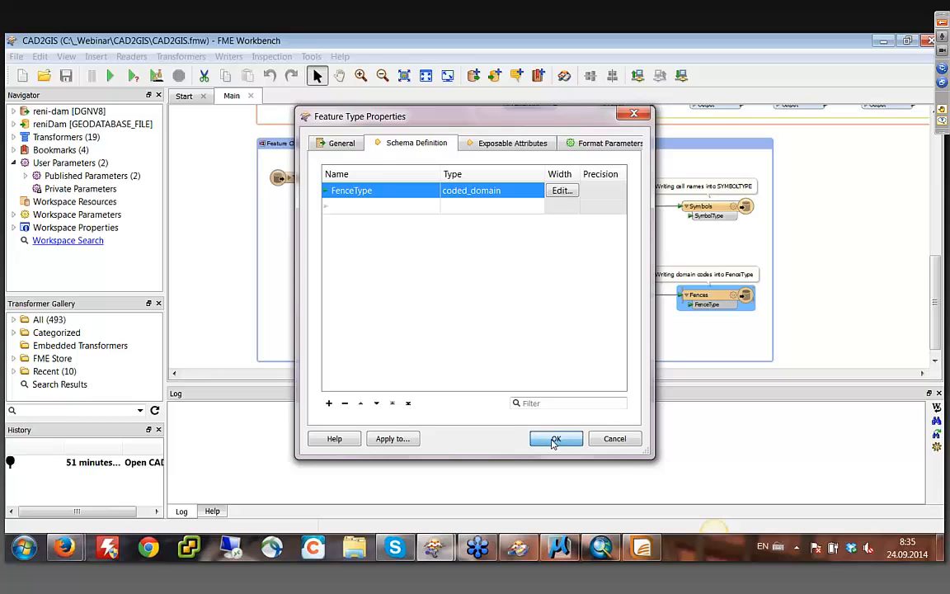
{"action": "left_click", "coordinate": [555, 438]}
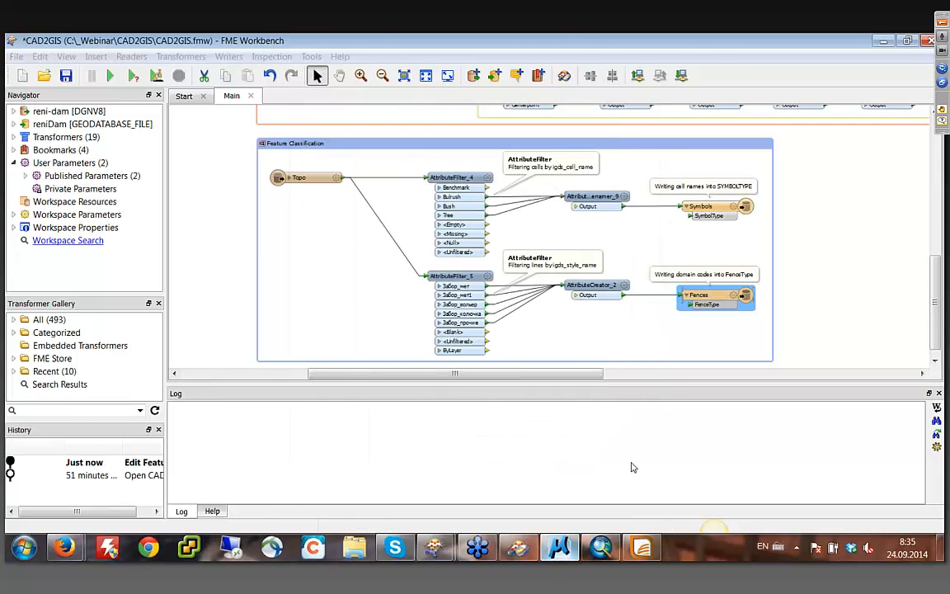
- Switch to ArcMap and open topo.mxd from the CAD2GIS folder without saving changes to BlocksParcels.mxd
{"action": "key", "text": "alt+Tab"}
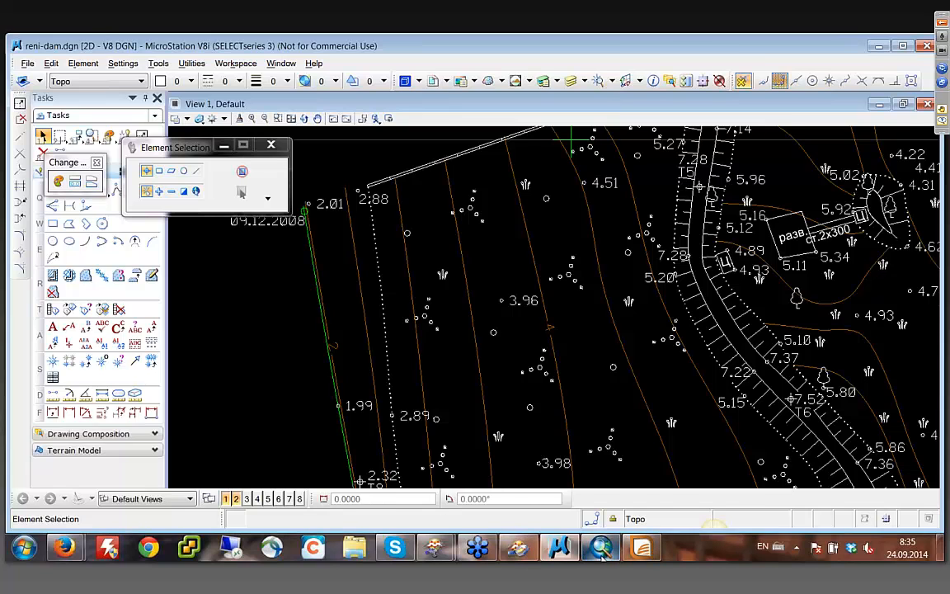
{"action": "key", "text": "alt+Tab"}
{"action": "left_click", "coordinate": [30, 74]}
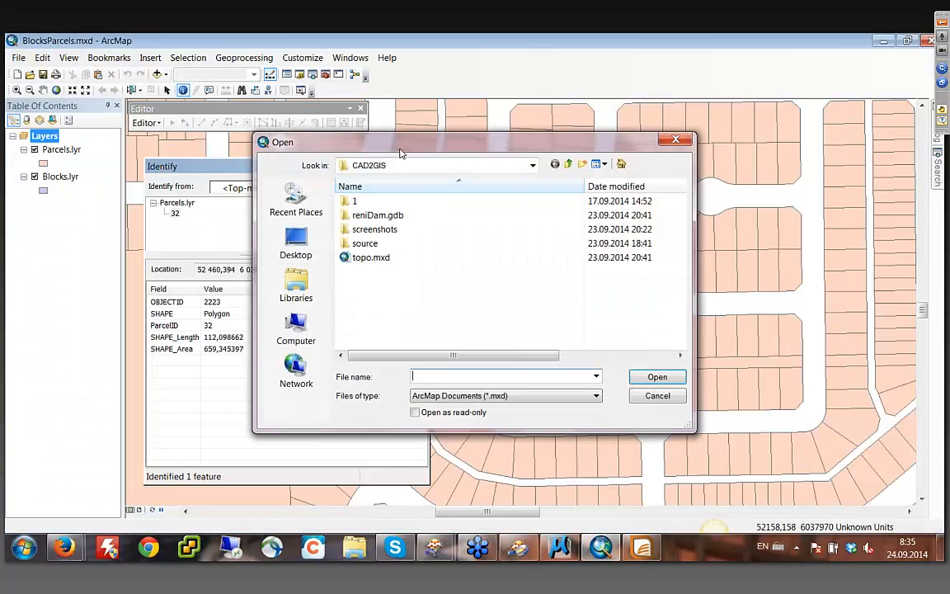
{"action": "double_click", "coordinate": [371, 257]}
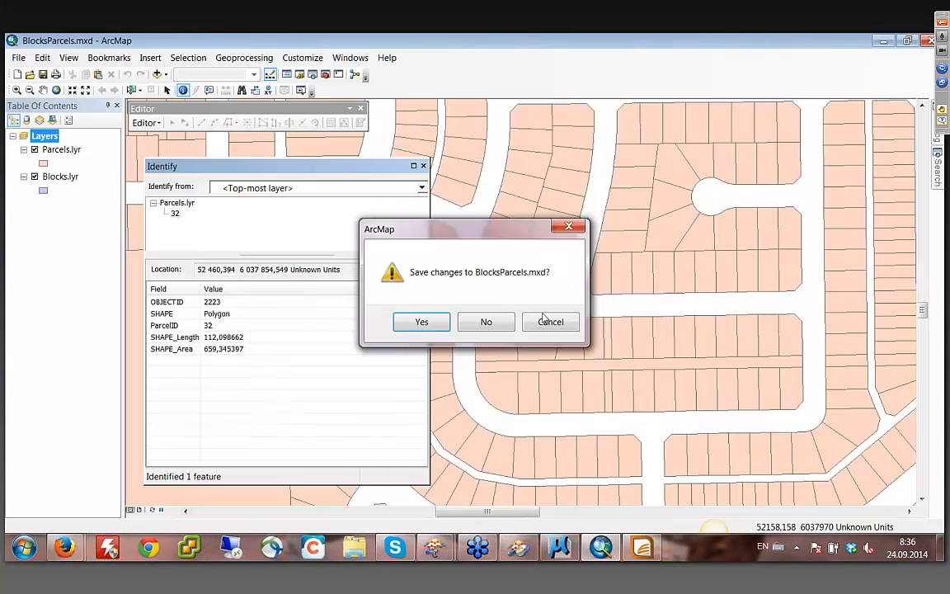
{"action": "left_click", "coordinate": [485, 322]}
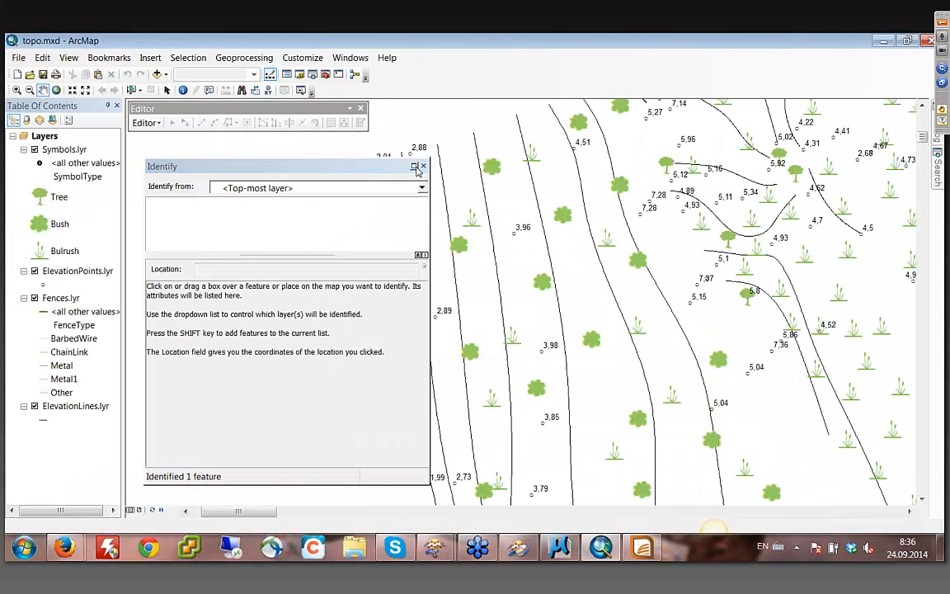
- Look over the contours and symbols in the topo map and identify the elevation point labelled 2,89 to review its attributes
{"action": "left_click", "coordinate": [423, 168]}
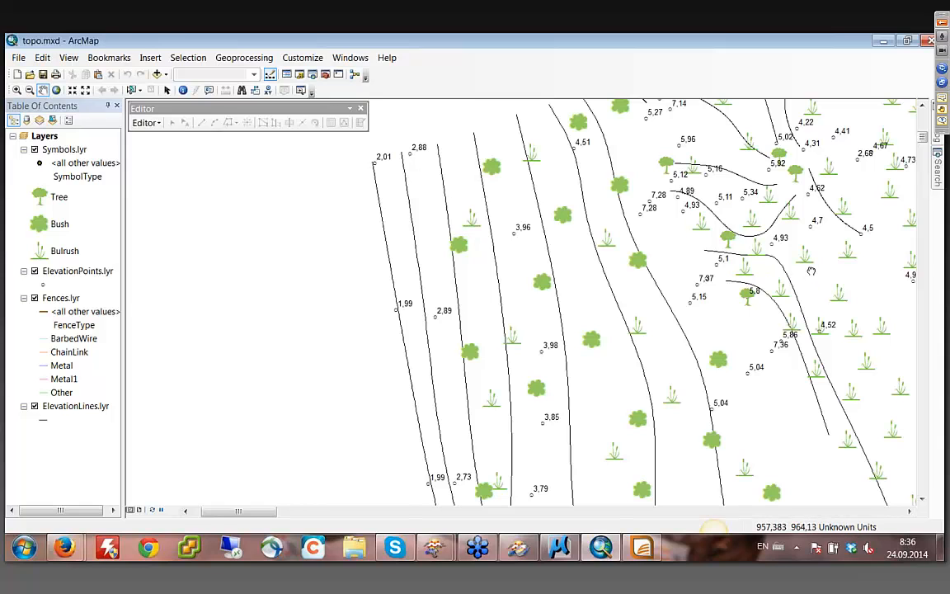
{"action": "left_click_drag", "start_coordinate": [856, 317], "coordinate": [701, 186]}
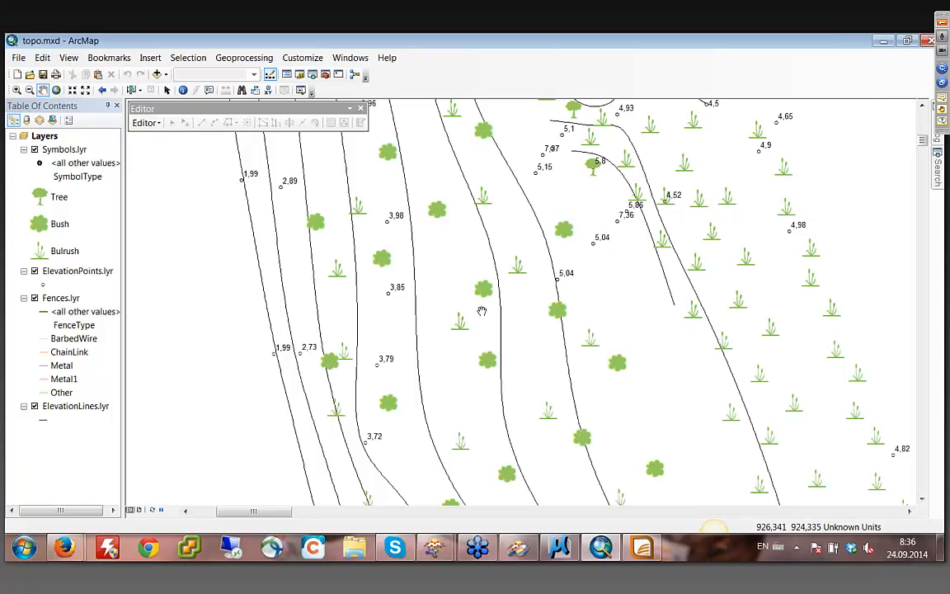
{"action": "left_click_drag", "start_coordinate": [241, 175], "coordinate": [349, 242]}
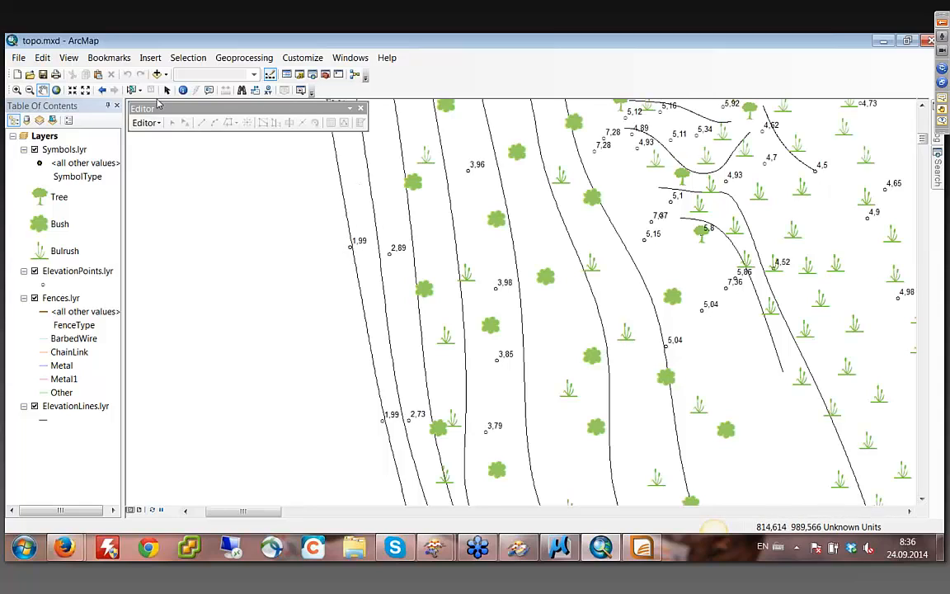
{"action": "left_click", "coordinate": [182, 89]}
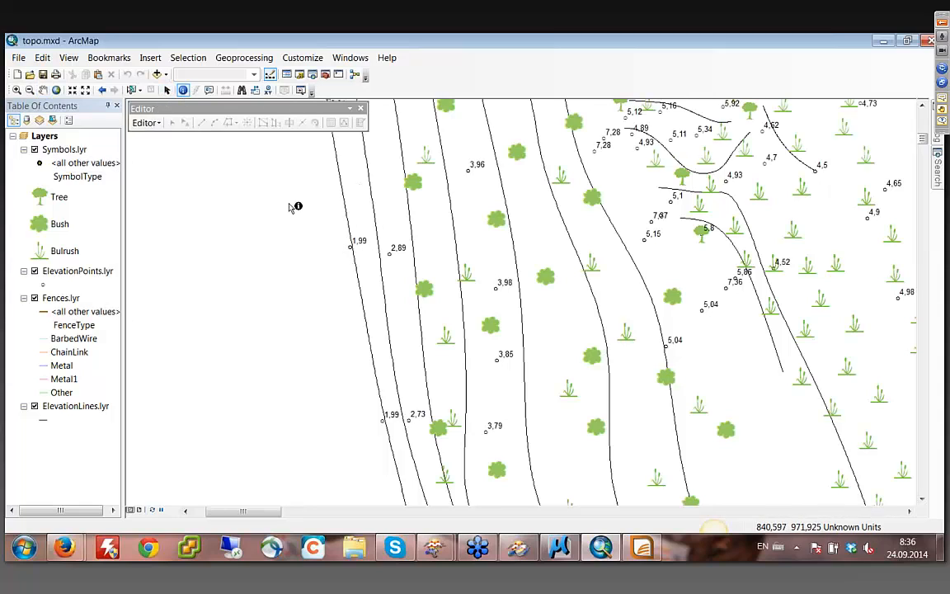
{"action": "left_click", "coordinate": [389, 255]}
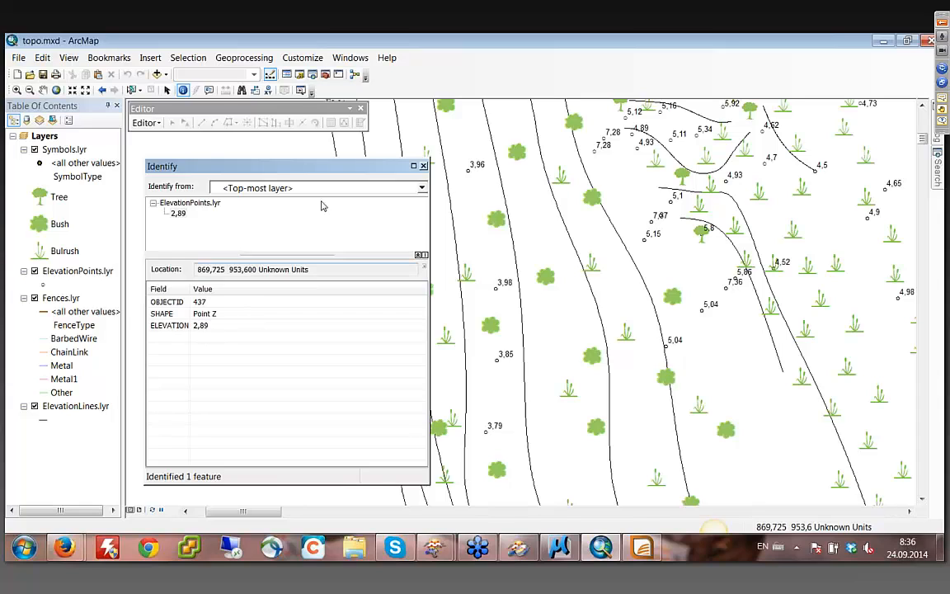
{"action": "left_click", "coordinate": [423, 165]}
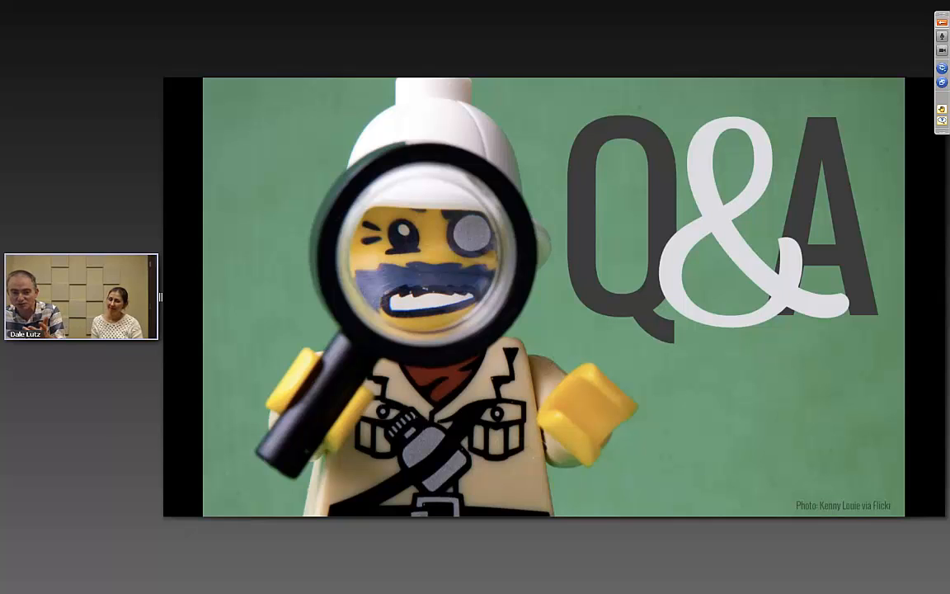
{"action": "mouse_move", "coordinate": [212, 509]}
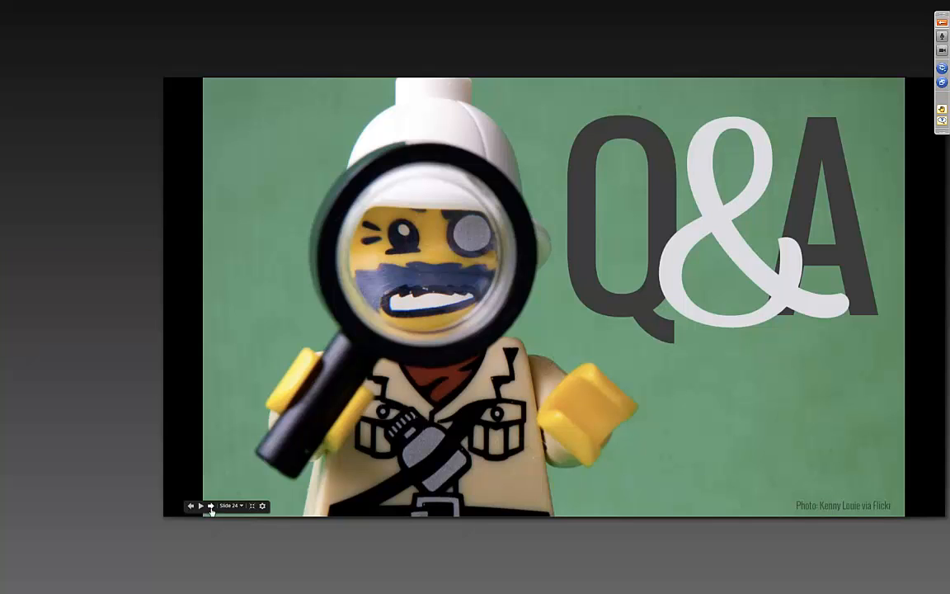
{"action": "left_click", "coordinate": [211, 510]}
{"action": "left_click", "coordinate": [212, 509]}
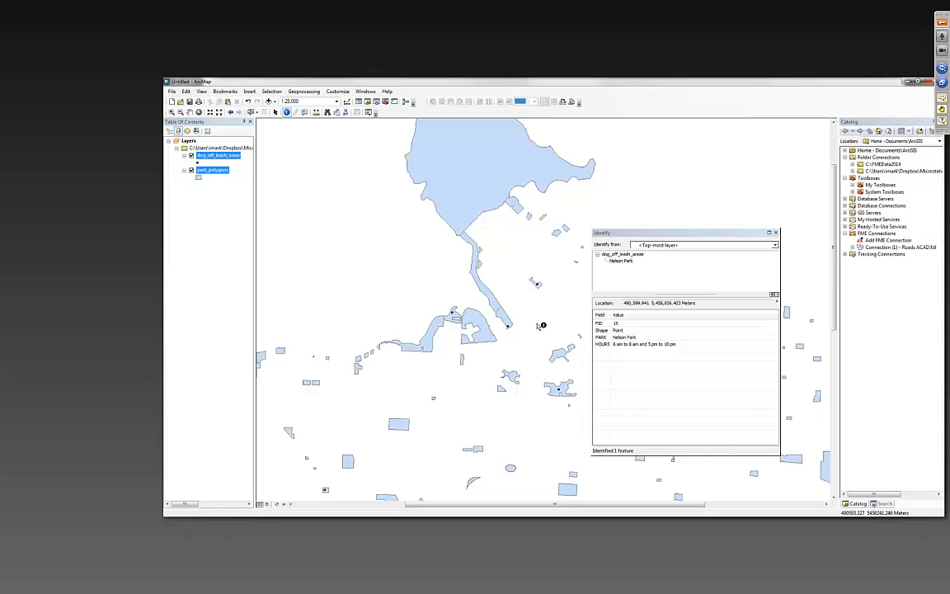
- Identify the dog_off_leash_areas point inside the irregular park polygon southeast of the inlet parks and review its PARK and HOURS attributes
{"action": "scroll", "coordinate": [540, 325], "scroll_direction": "down", "scroll_amount": 1}
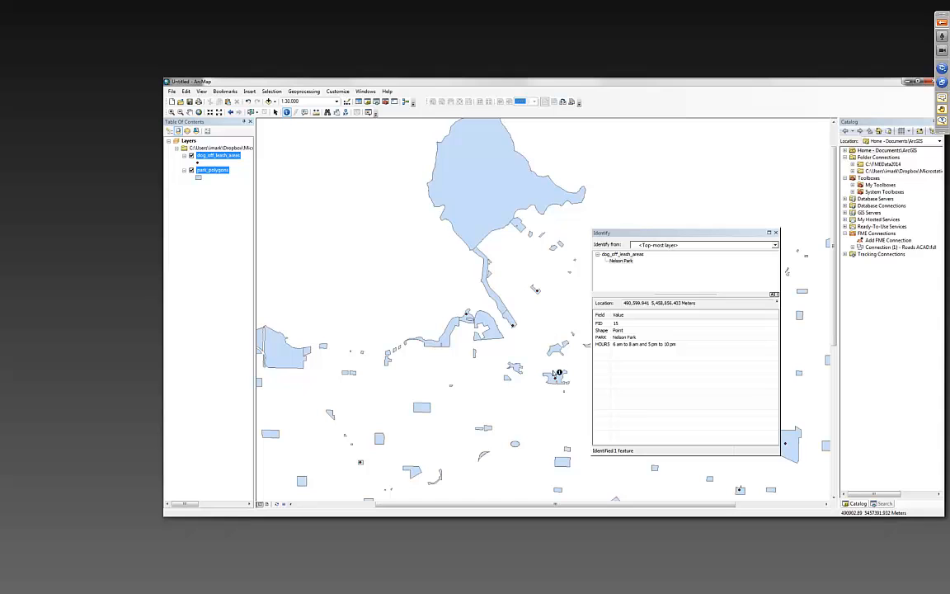
{"action": "scroll", "coordinate": [559, 380], "scroll_direction": "down", "scroll_amount": 8}
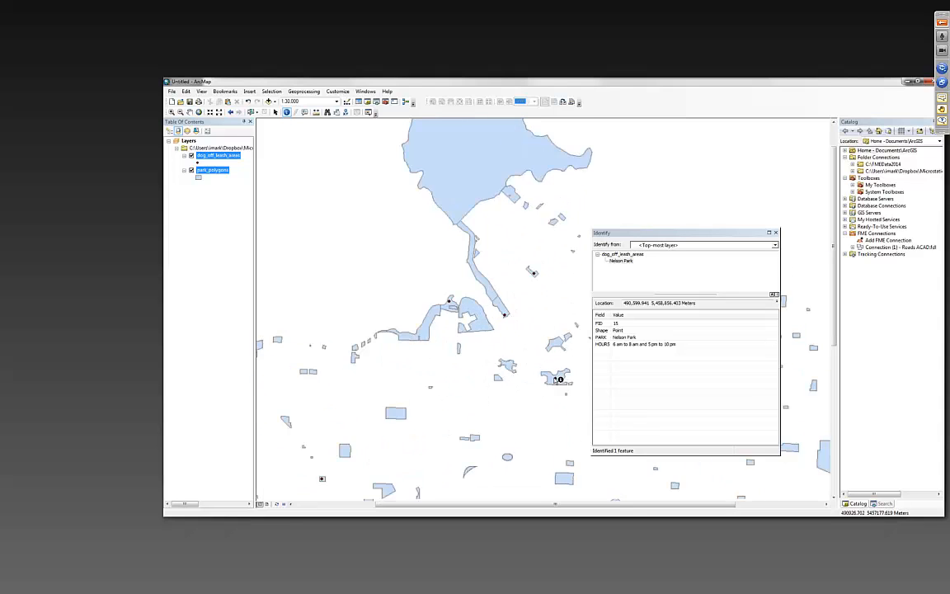
{"action": "left_click_drag", "start_coordinate": [542, 320], "coordinate": [481, 258]}
{"action": "left_click", "coordinate": [488, 313]}
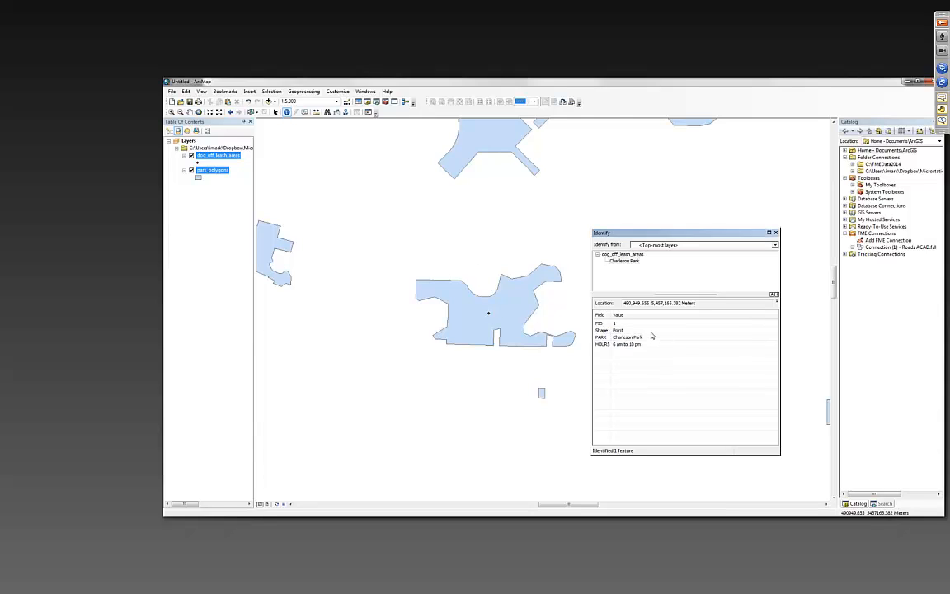
{"action": "left_click", "coordinate": [649, 339]}
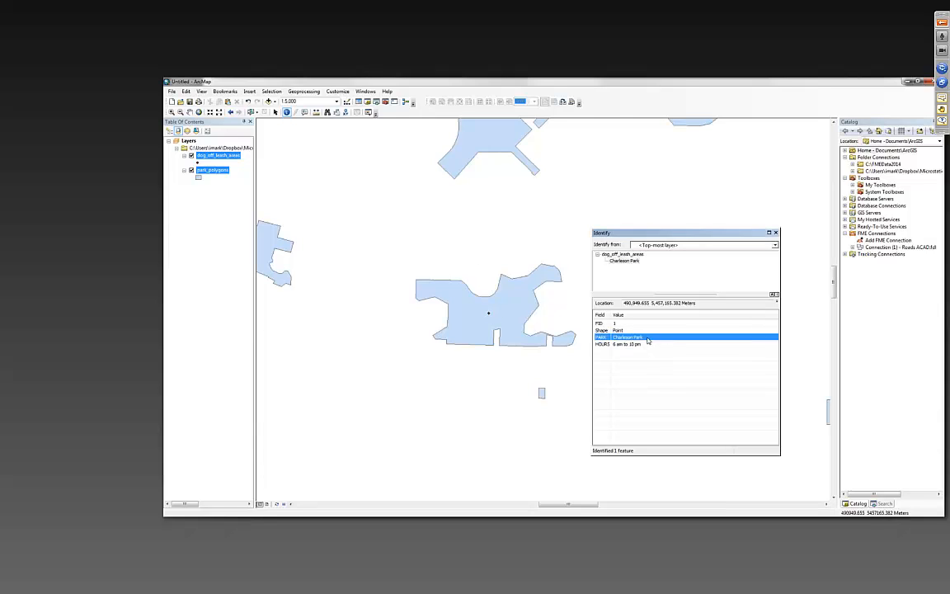
{"action": "left_click", "coordinate": [646, 345]}
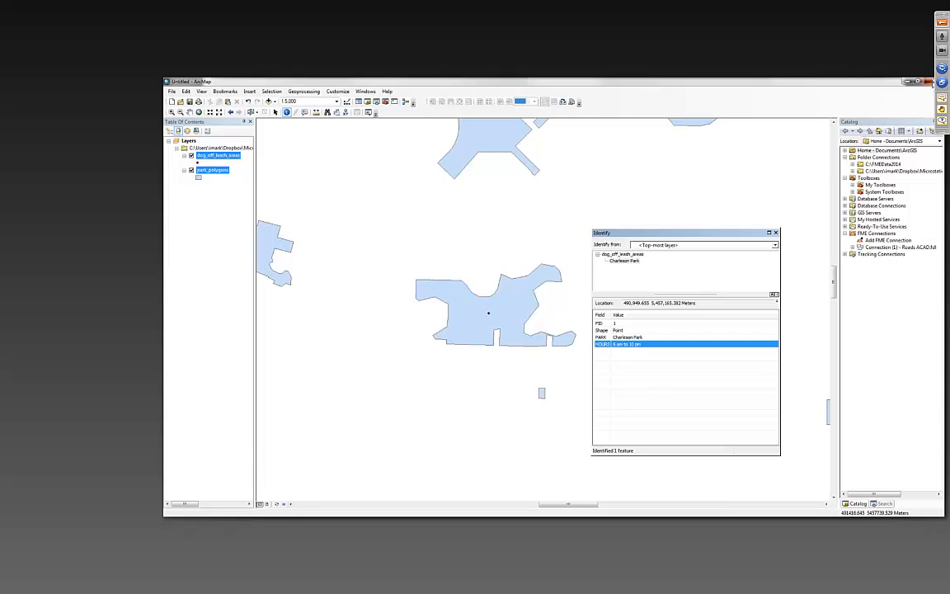
- Close ArcMap without saving the untitled map, switch to FME Workbench and close the ShapeToDGN-Parks workspace
{"action": "left_click", "coordinate": [927, 81]}
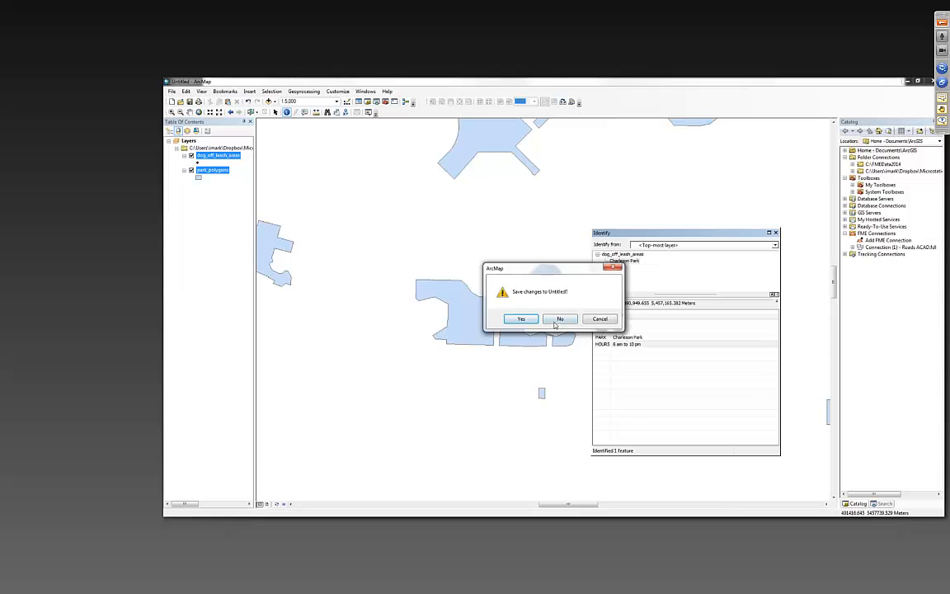
{"action": "left_click", "coordinate": [559, 320]}
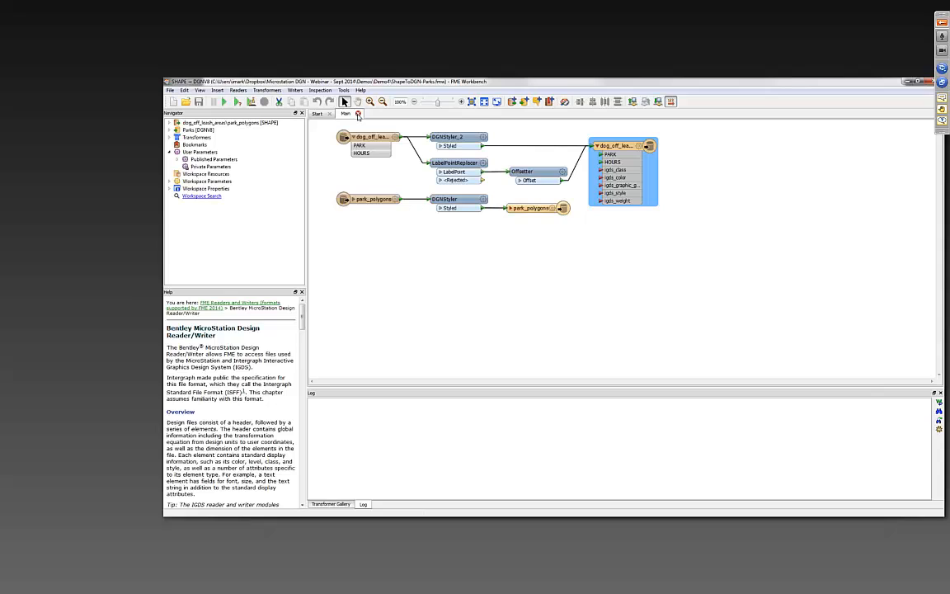
{"action": "left_click", "coordinate": [358, 113]}
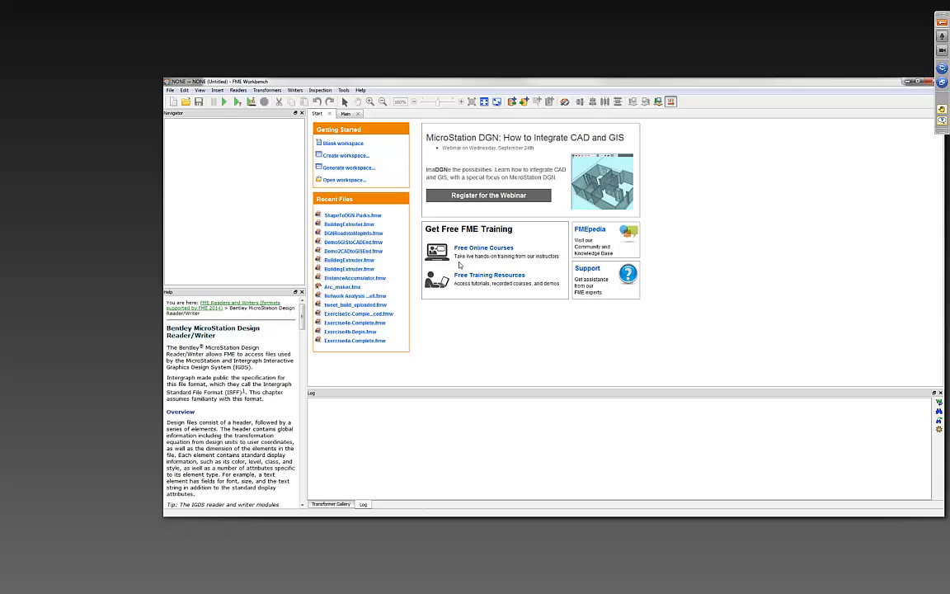
- Begin generating a new workspace with Esri Shape as the reader format
{"action": "left_click", "coordinate": [353, 169]}
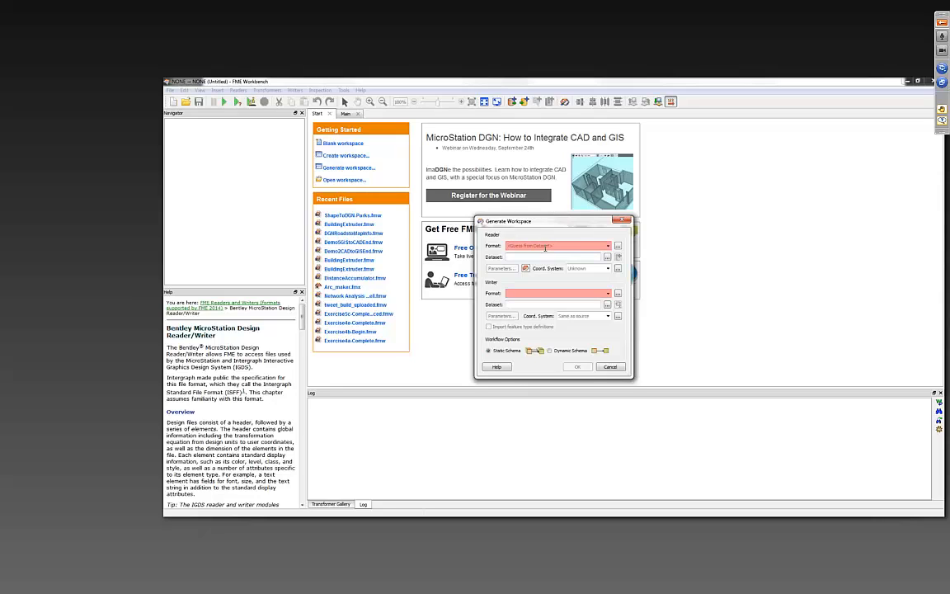
{"action": "left_click", "coordinate": [545, 247]}
{"action": "type", "text": "shap"}
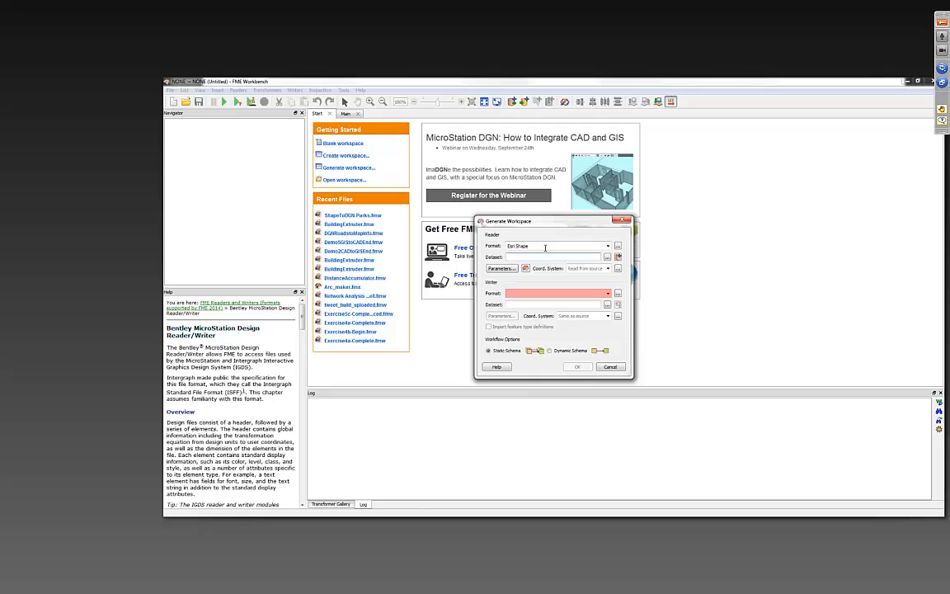
- Set the reader dataset to dog_off_leash_areas.shp and park_polygons.shp from the VancouverParks folder in Demo4
{"action": "left_click", "coordinate": [606, 257]}
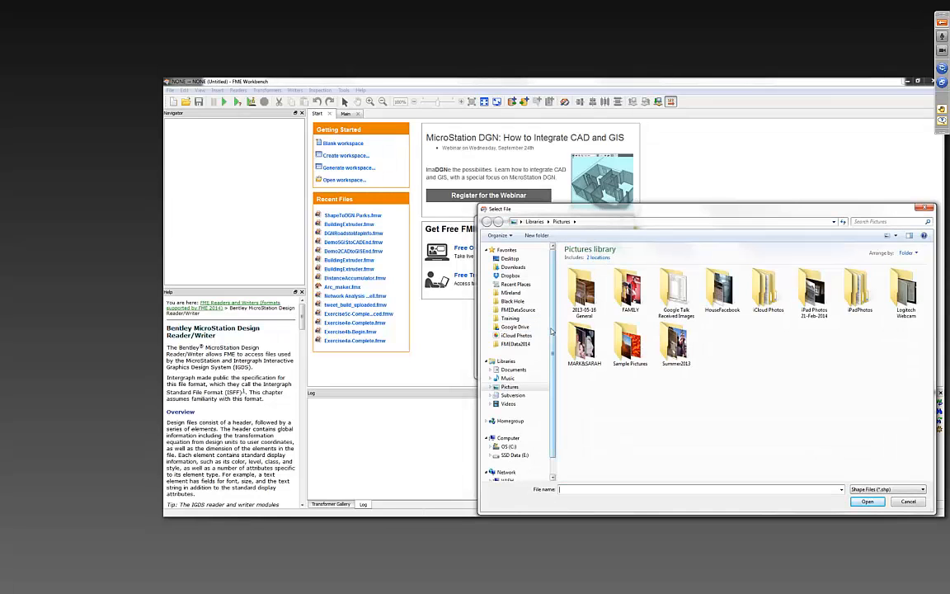
{"action": "left_click", "coordinate": [511, 277]}
{"action": "double_click", "coordinate": [577, 281]}
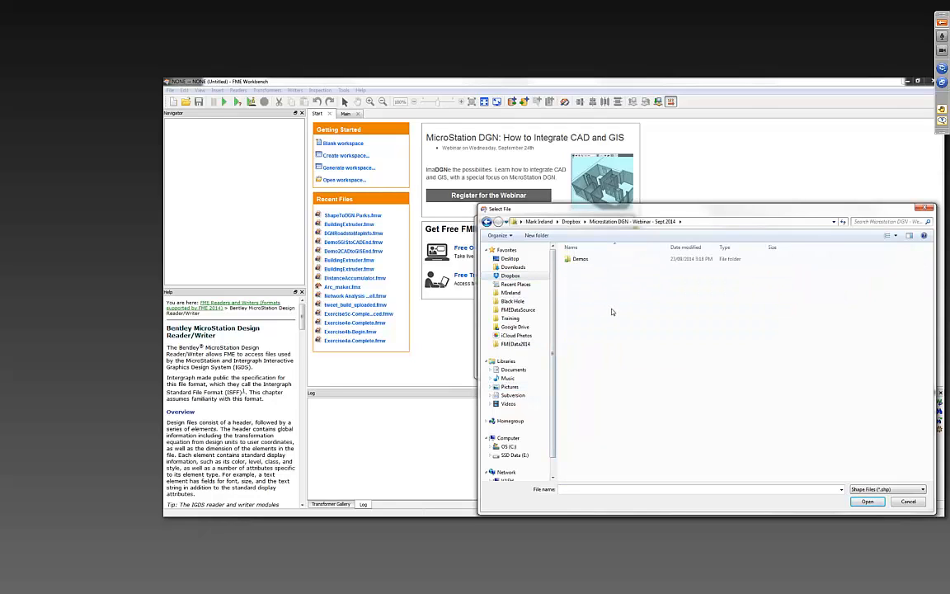
{"action": "double_click", "coordinate": [580, 260]}
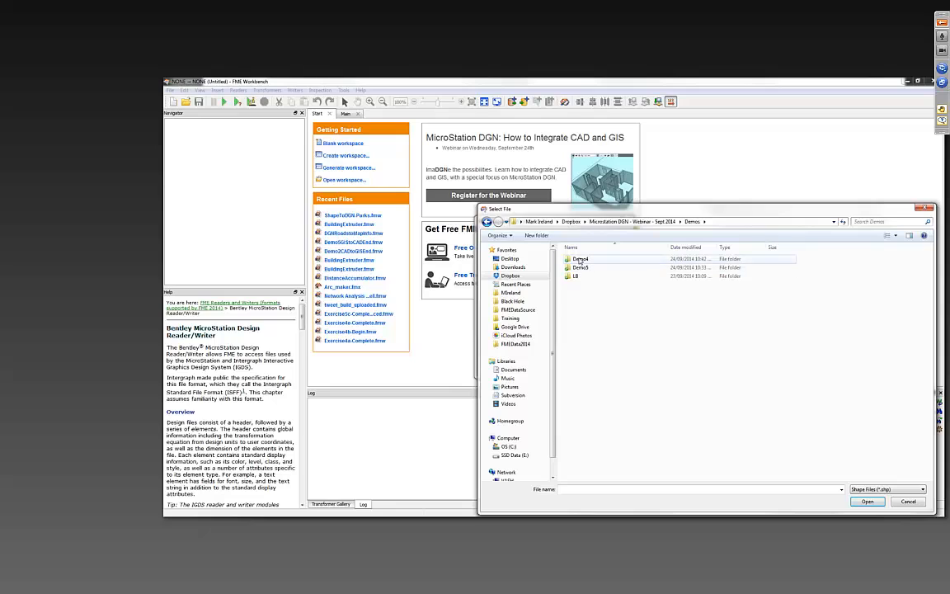
{"action": "double_click", "coordinate": [580, 259]}
{"action": "double_click", "coordinate": [582, 260]}
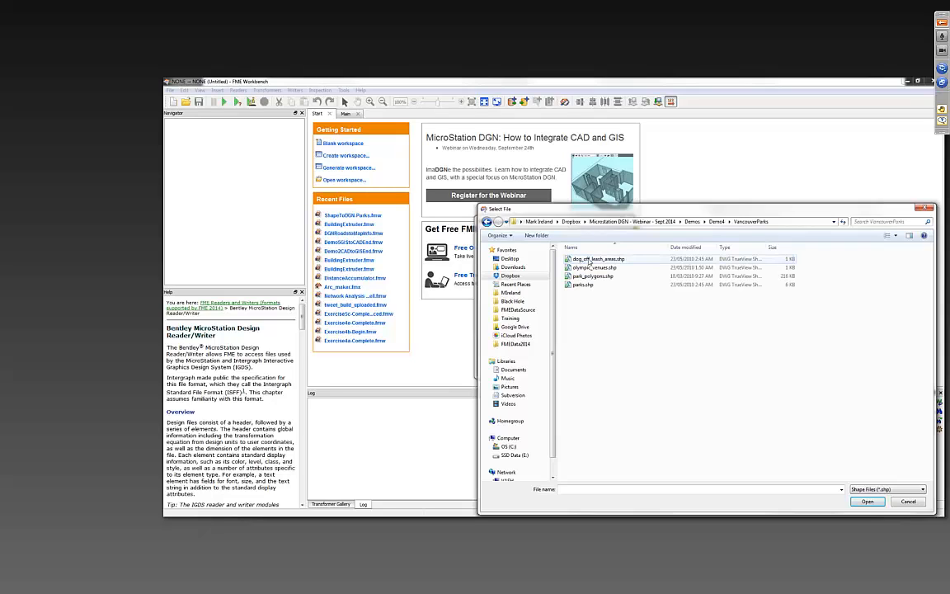
{"action": "left_click", "coordinate": [597, 260]}
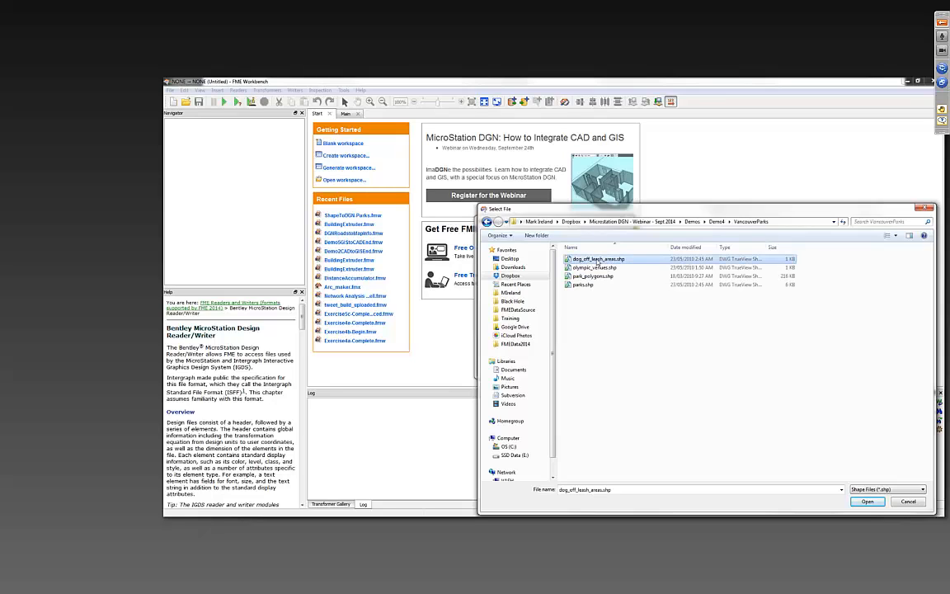
{"action": "left_click", "coordinate": [602, 279], "text": "ctrl"}
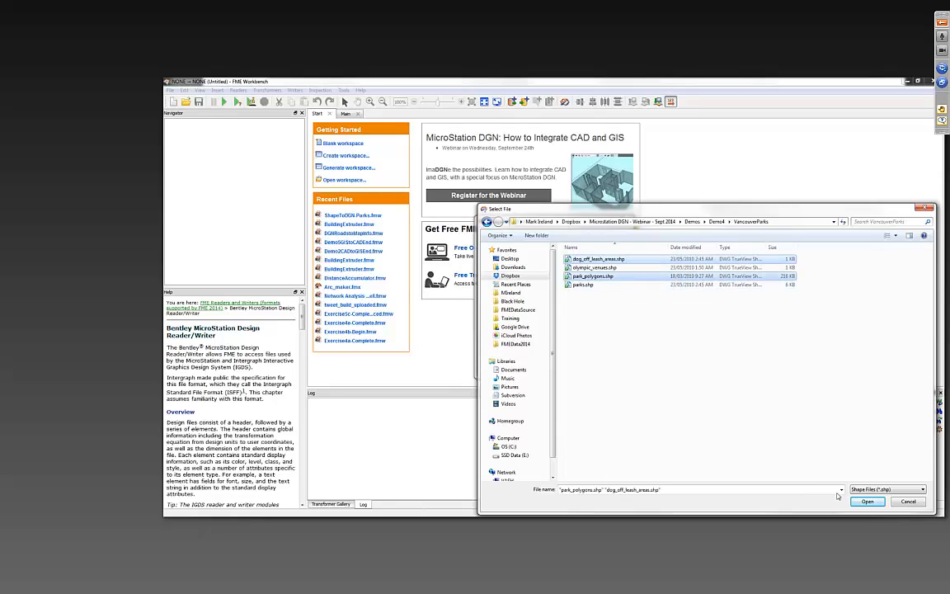
{"action": "left_click", "coordinate": [866, 501]}
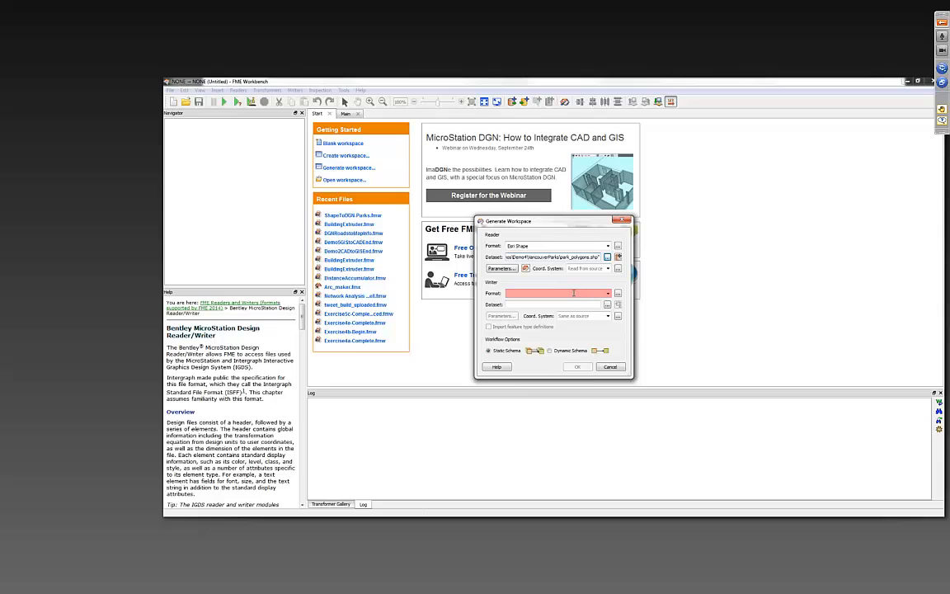
- Set the writer format to Bentley MicroStation Design (V8) with the output dataset Parks2 in the Demo4 folder
{"action": "left_click", "coordinate": [579, 292]}
{"action": "type", "text": "dgn"}
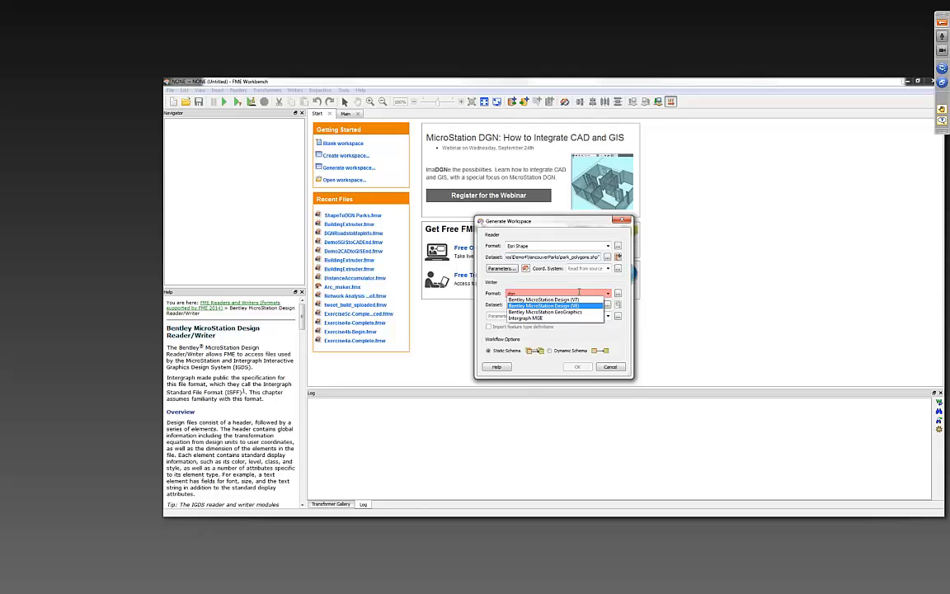
{"action": "key", "text": "Return"}
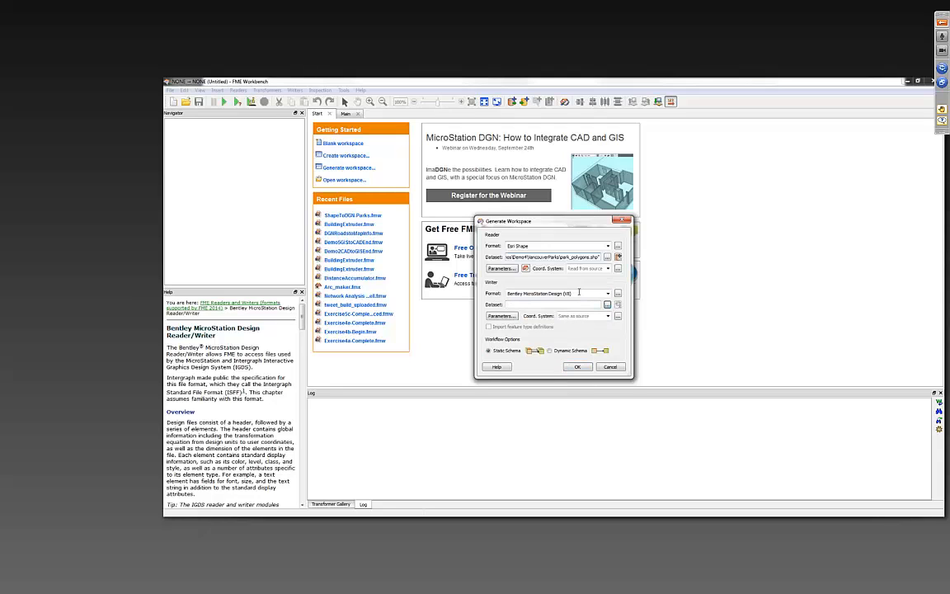
{"action": "left_click", "coordinate": [606, 305]}
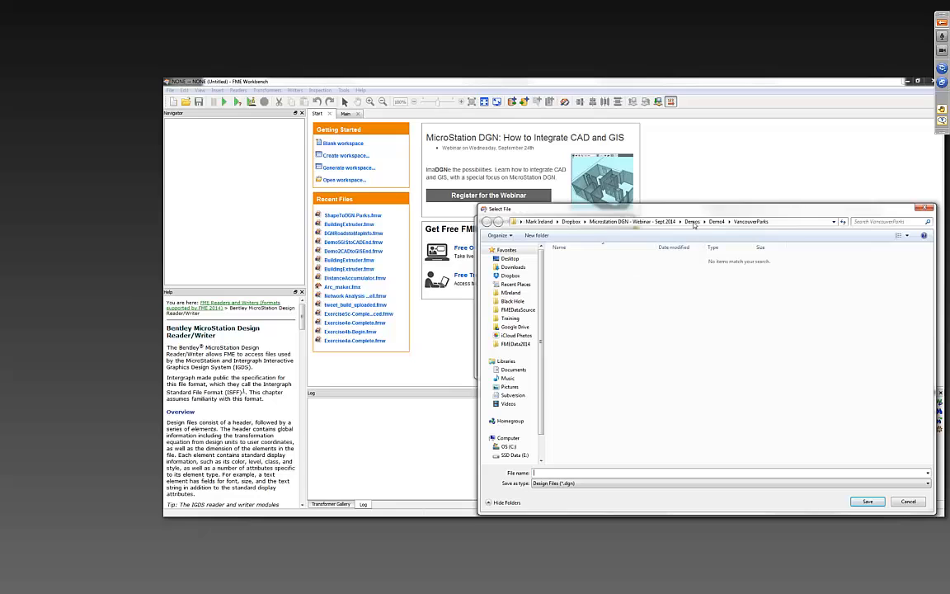
{"action": "left_click", "coordinate": [692, 221]}
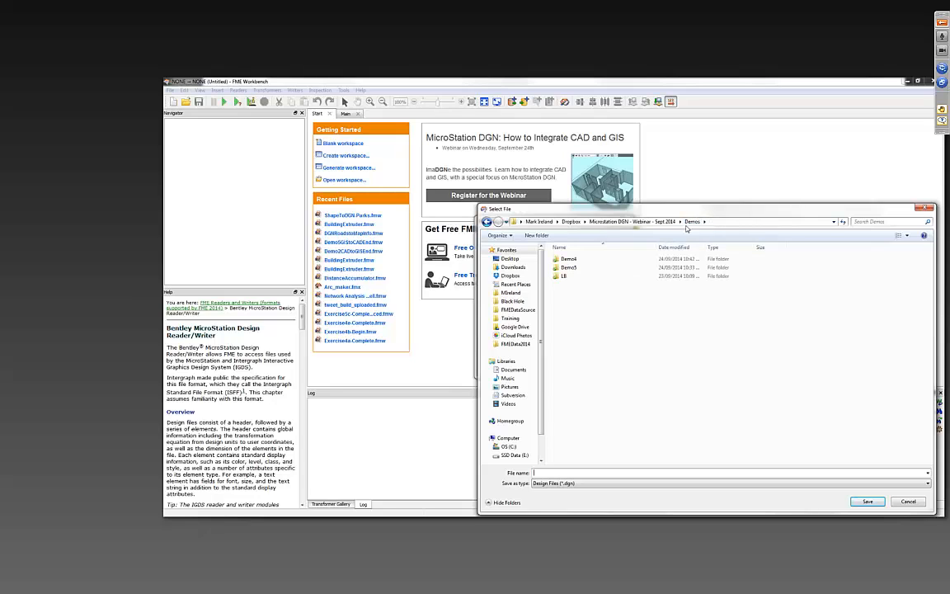
{"action": "left_click", "coordinate": [569, 260]}
{"action": "double_click", "coordinate": [569, 260]}
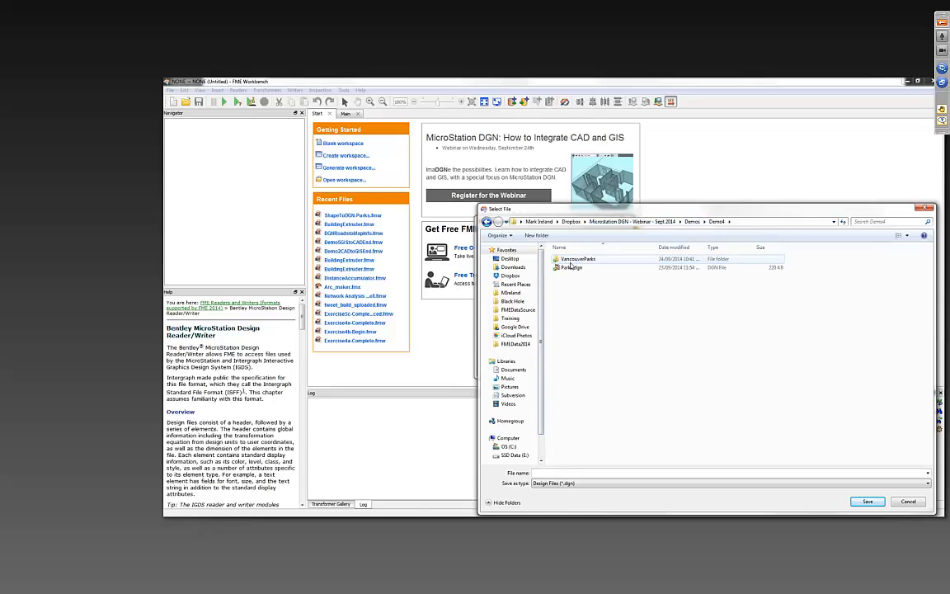
{"action": "left_click", "coordinate": [583, 472]}
{"action": "type", "text": "Parks2"}
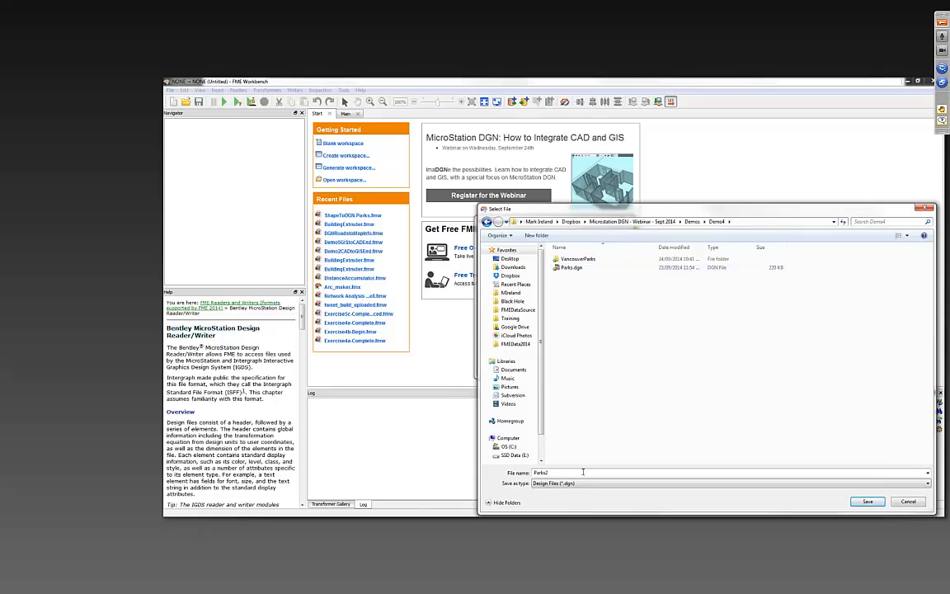
{"action": "key", "text": "Return"}
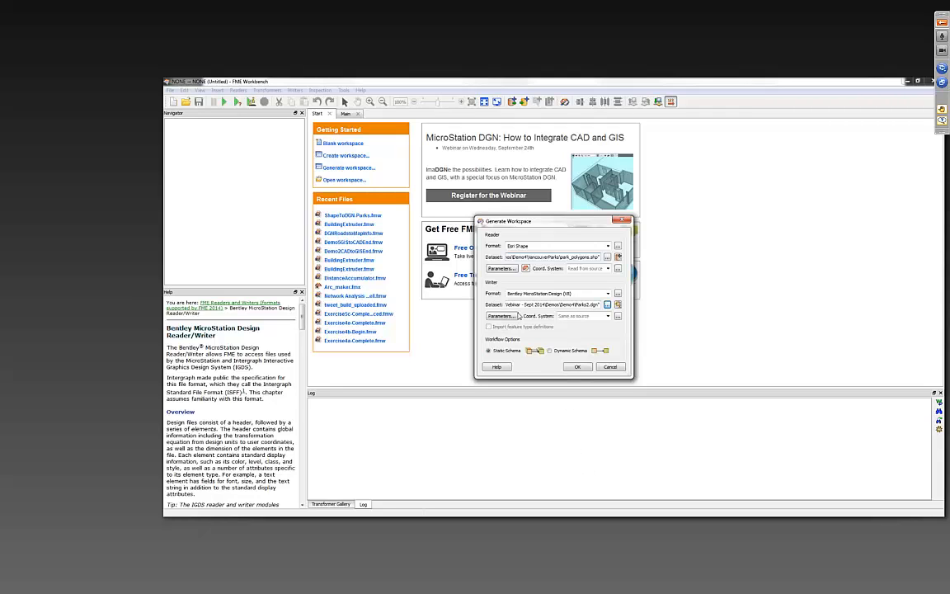
- Set the writer's seed file to seed2d_m_v8.dgn in the writer parameters
{"action": "left_click", "coordinate": [505, 322]}
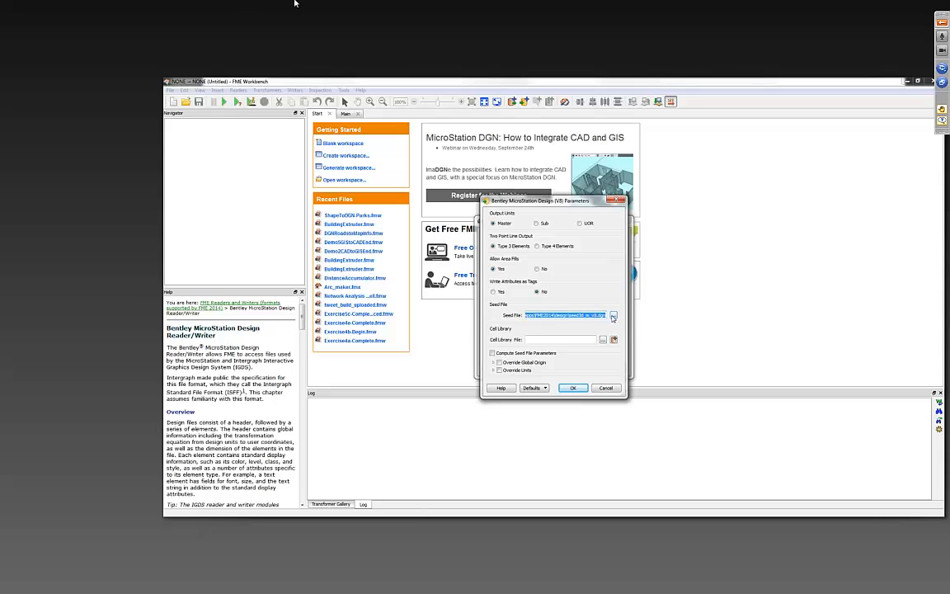
{"action": "left_click", "coordinate": [613, 317]}
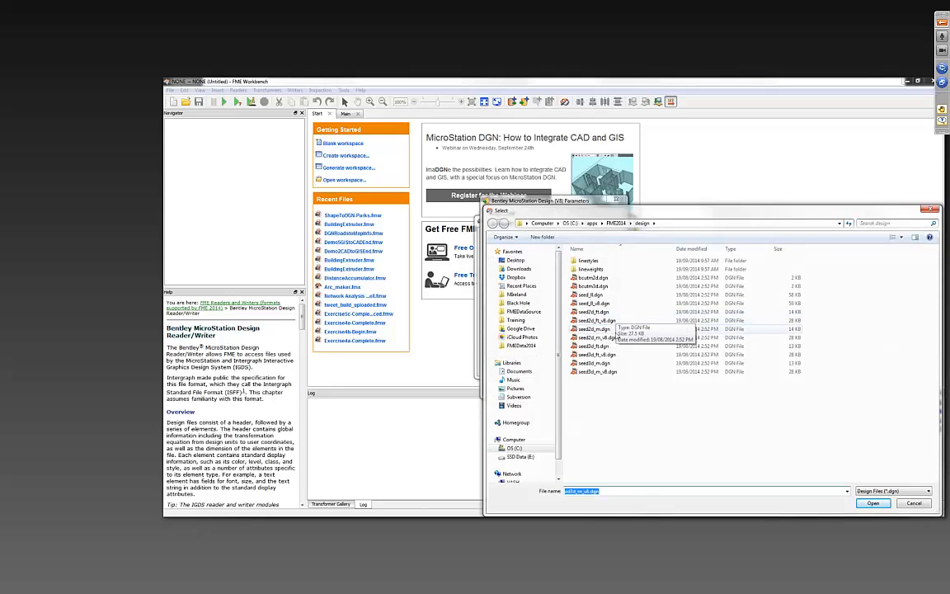
{"action": "left_click", "coordinate": [627, 338]}
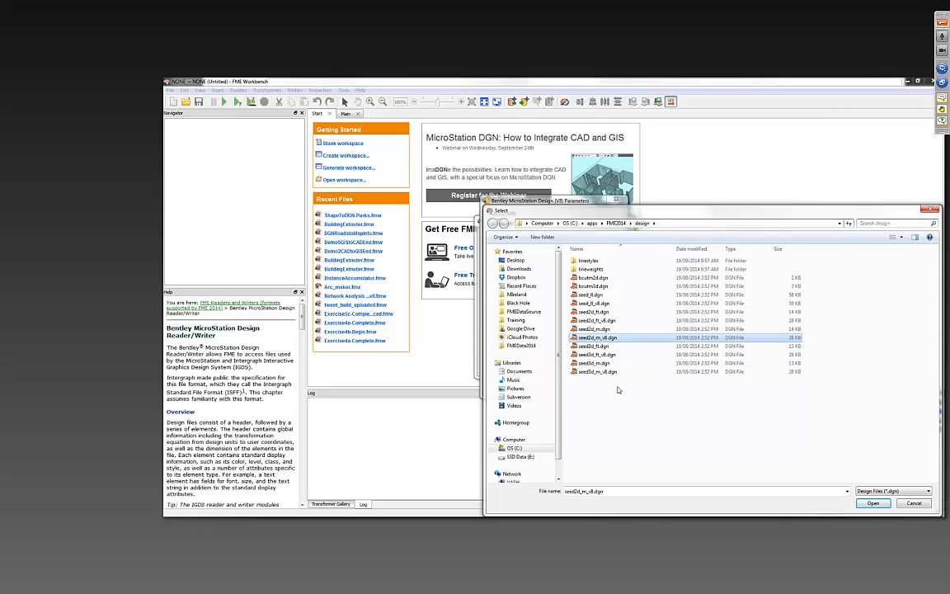
{"action": "left_click", "coordinate": [870, 504]}
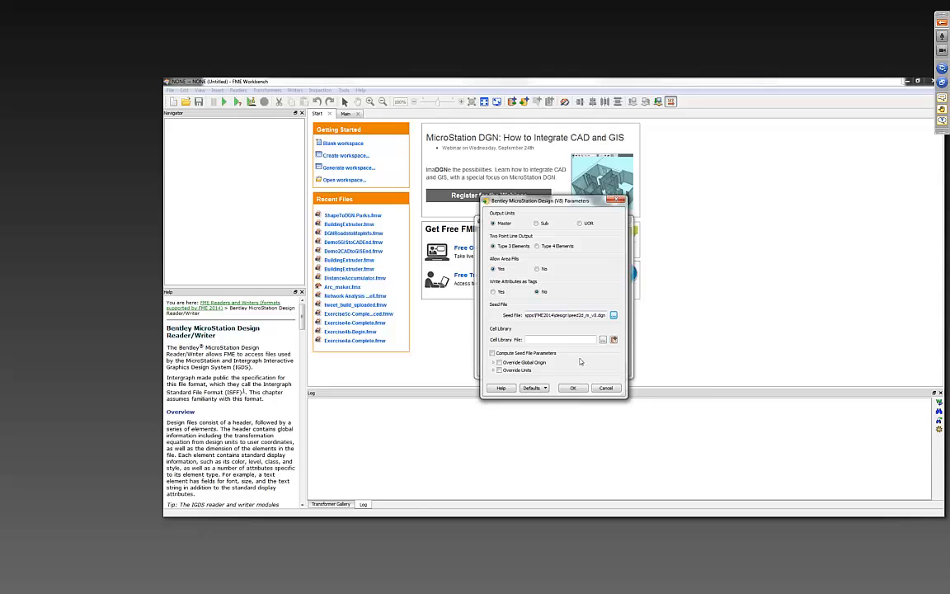
- Set the writer's cell library file to ParksCellLibrary.cel from the Demo4 folder
{"action": "left_click", "coordinate": [602, 340]}
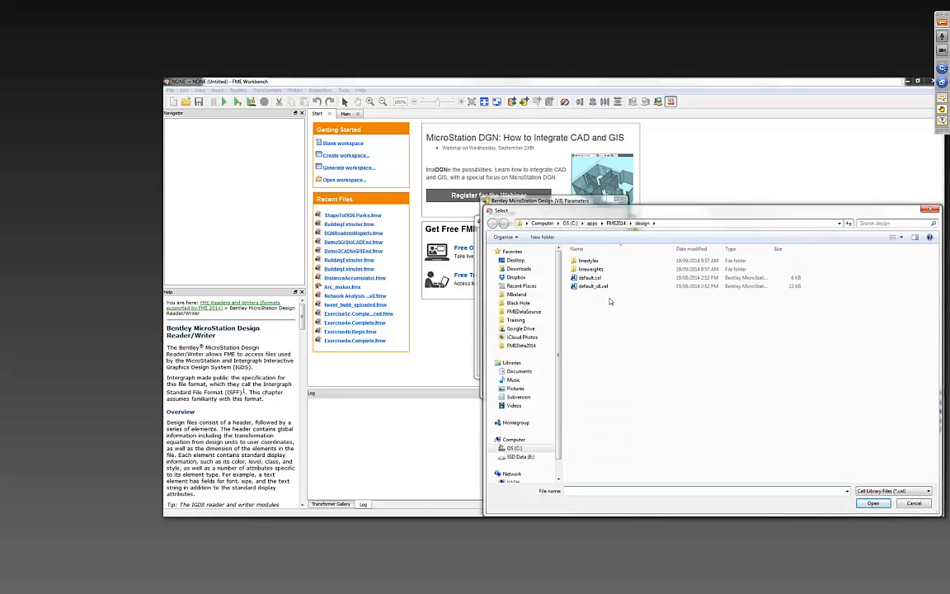
{"action": "left_click", "coordinate": [515, 277]}
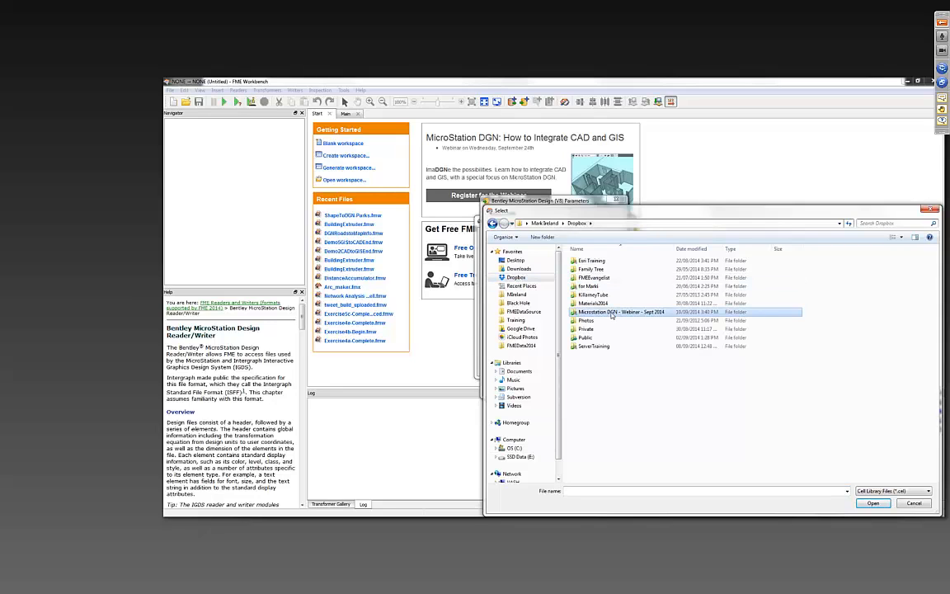
{"action": "double_click", "coordinate": [606, 312]}
{"action": "double_click", "coordinate": [588, 264]}
{"action": "double_click", "coordinate": [588, 265]}
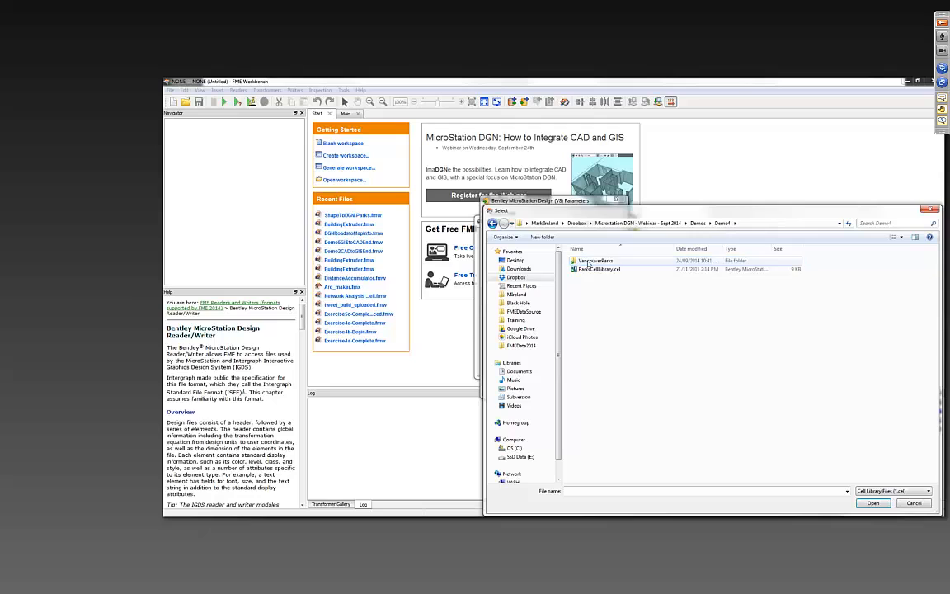
{"action": "left_click", "coordinate": [589, 270]}
{"action": "double_click", "coordinate": [589, 271]}
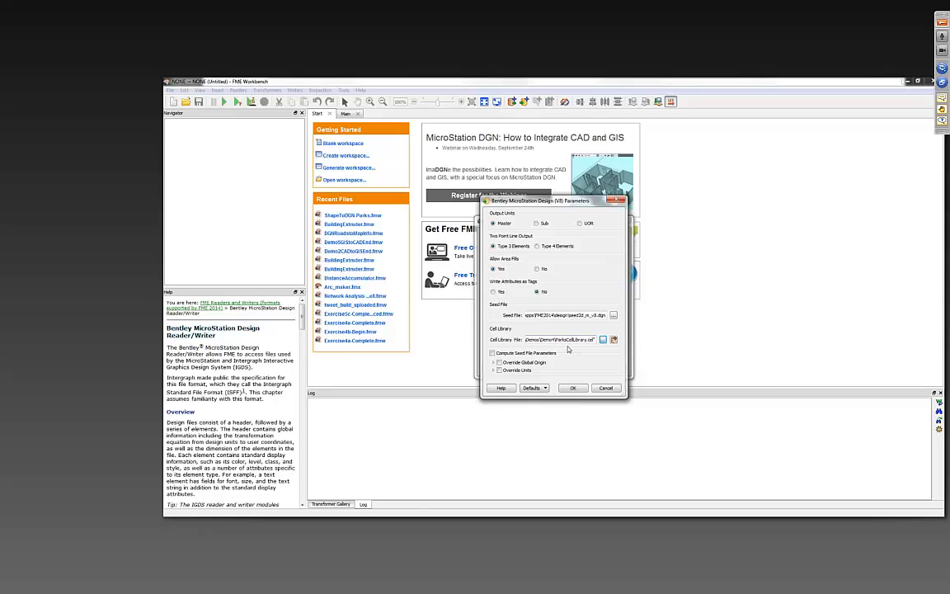
- Accept the writer parameters and generate the workspace with both the dog_off_leash_areas and park_polygons feature types
{"action": "left_click", "coordinate": [573, 389]}
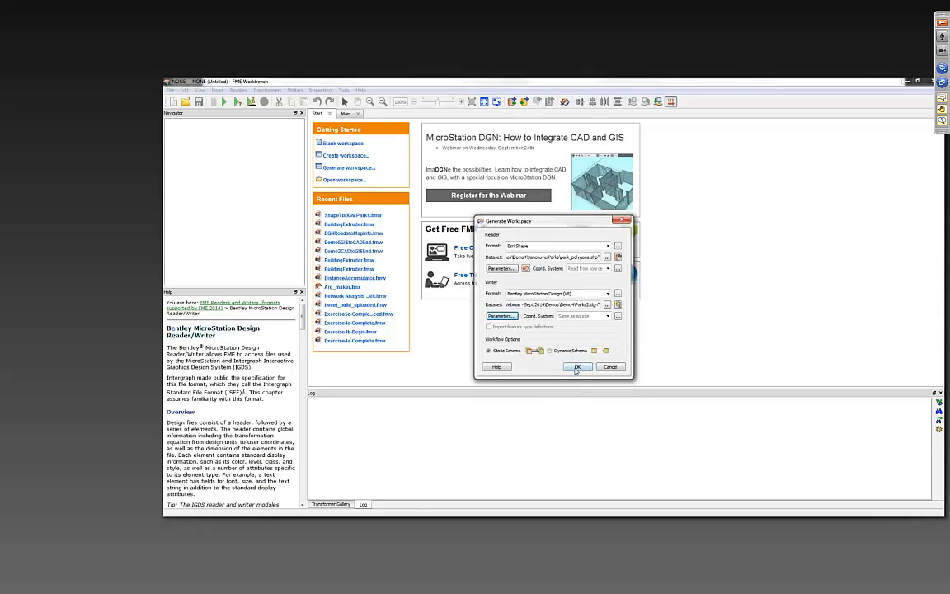
{"action": "left_click", "coordinate": [576, 369]}
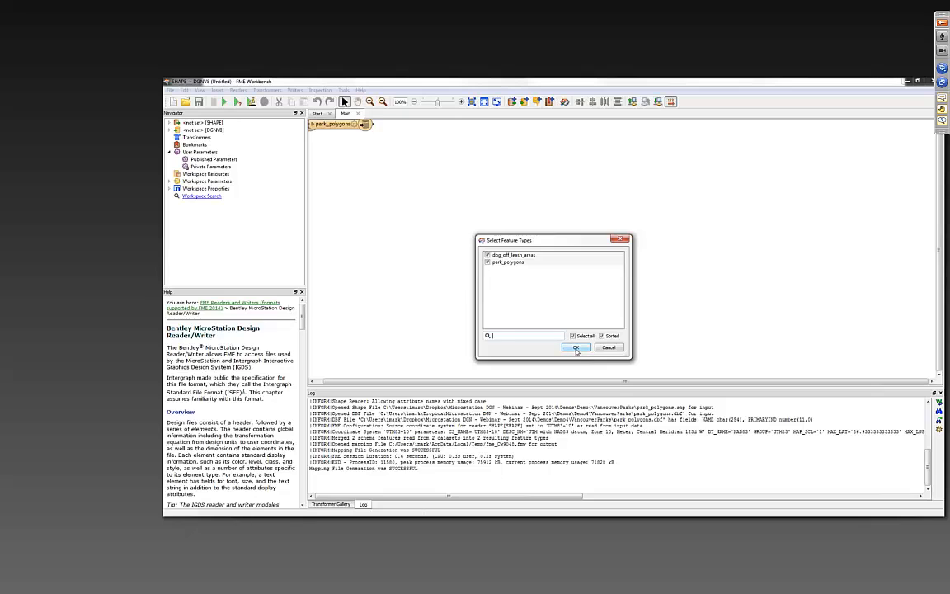
{"action": "left_click", "coordinate": [575, 348]}
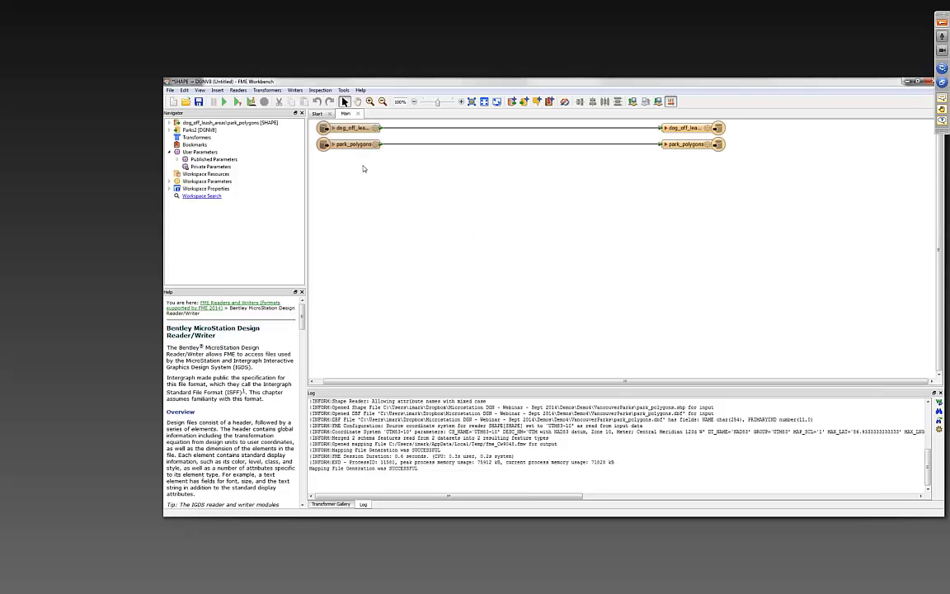
- Move both reader and both writer feature types further down the canvas, keeping each connected pair roughly level
{"action": "left_click_drag", "start_coordinate": [363, 118], "coordinate": [393, 186]}
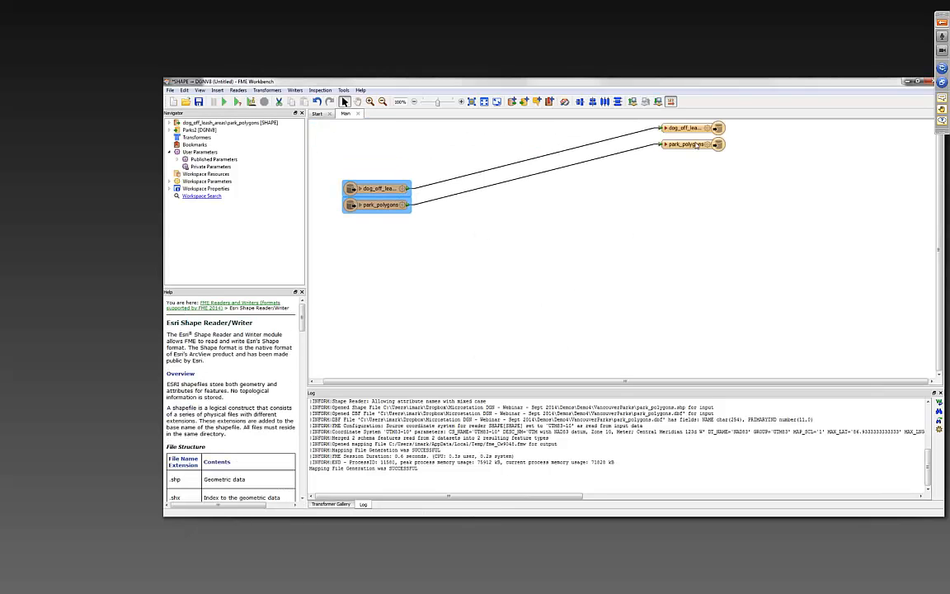
{"action": "left_click_drag", "start_coordinate": [671, 188], "coordinate": [687, 203]}
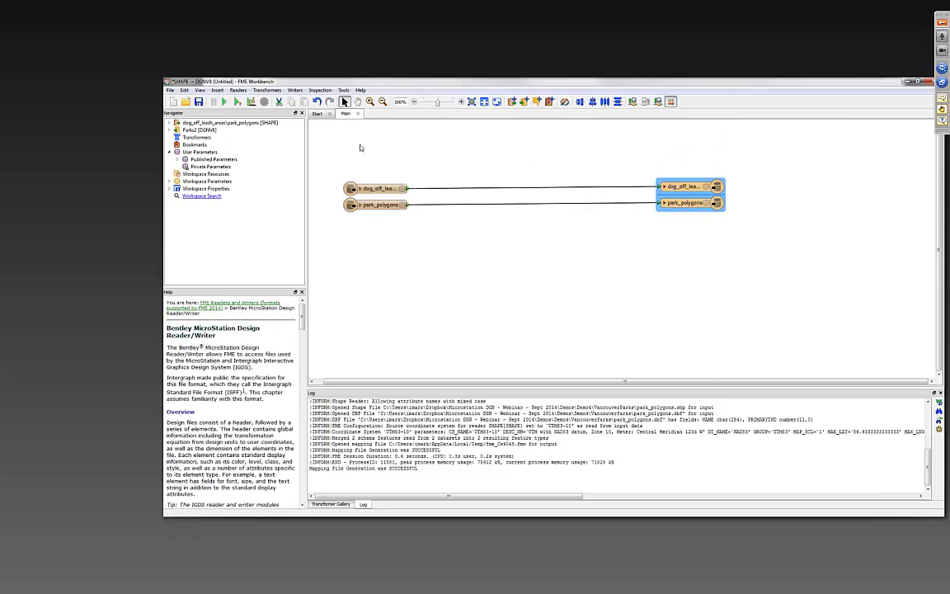
{"action": "left_click_drag", "start_coordinate": [360, 145], "coordinate": [375, 237]}
{"action": "left_click", "coordinate": [401, 234]}
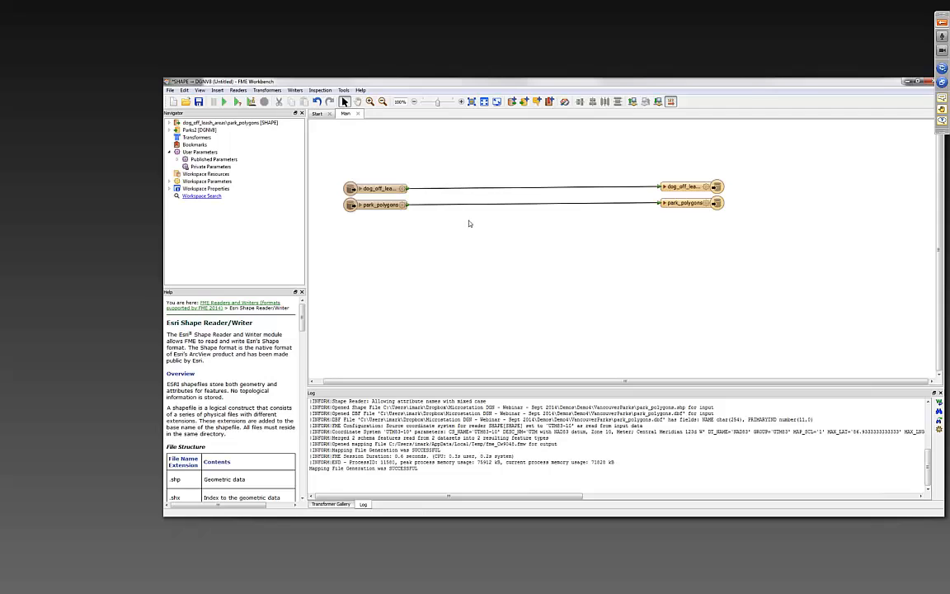
- Space the park_polygons writer feature type lower on the canvas and expand the attribute list of the dog_off_leash_areas writer feature type
{"action": "left_click_drag", "start_coordinate": [685, 170], "coordinate": [686, 247]}
{"action": "left_click", "coordinate": [769, 229]}
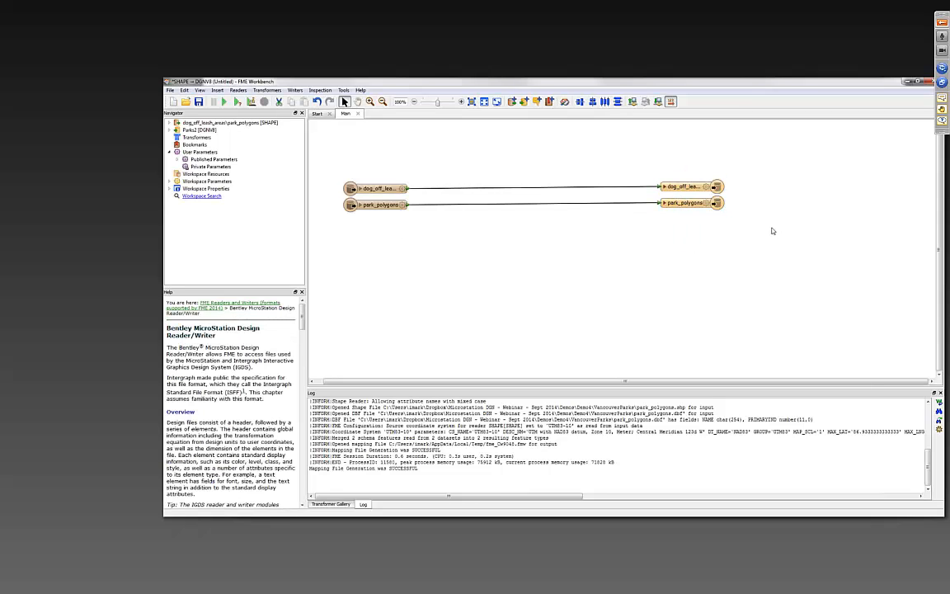
{"action": "left_click_drag", "start_coordinate": [683, 203], "coordinate": [687, 234]}
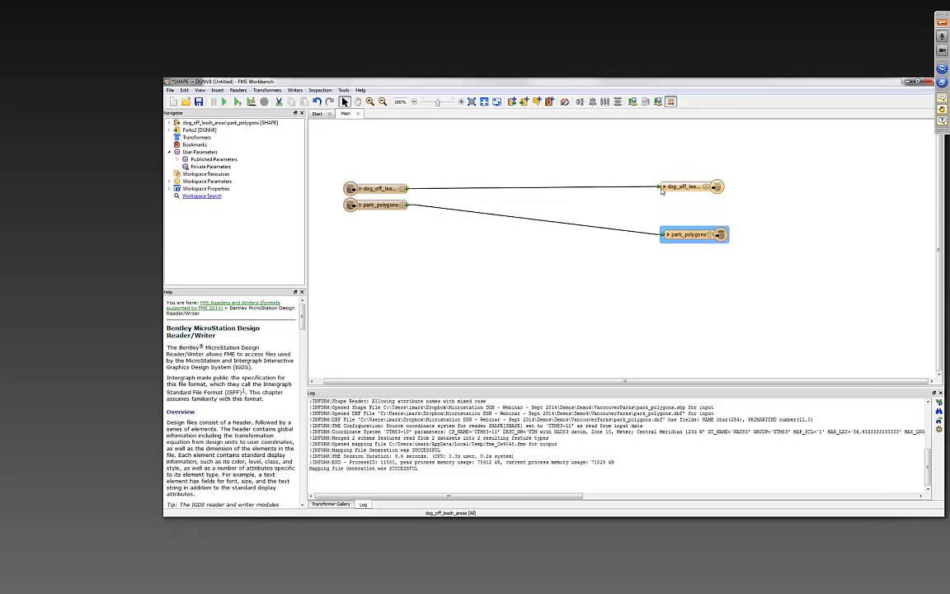
{"action": "left_click", "coordinate": [665, 187]}
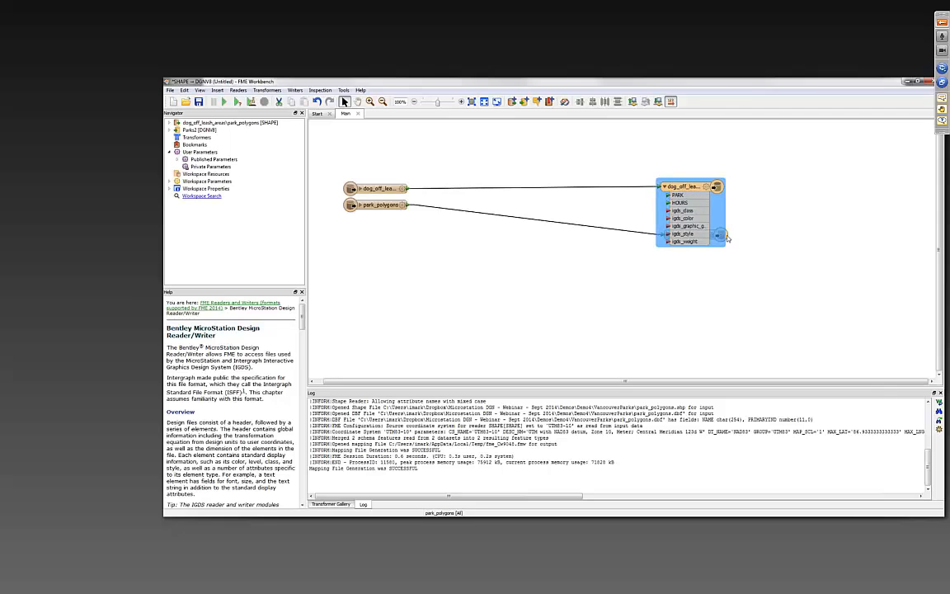
- Move the park_polygons writer and reader feature types lower, level with each other, and expand the dog_off_leash_areas reader's attributes
{"action": "left_click_drag", "start_coordinate": [727, 238], "coordinate": [729, 276]}
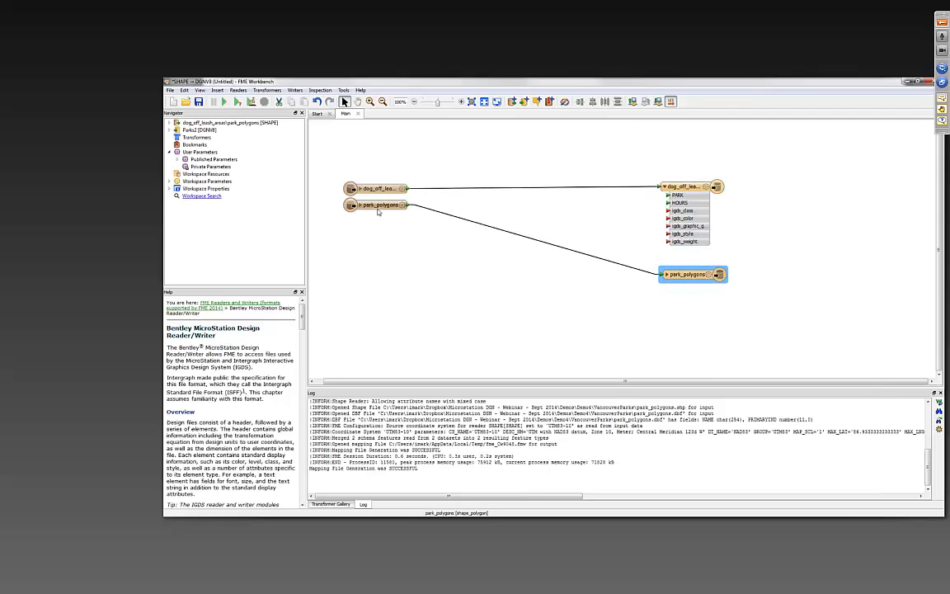
{"action": "left_click_drag", "start_coordinate": [375, 210], "coordinate": [376, 277]}
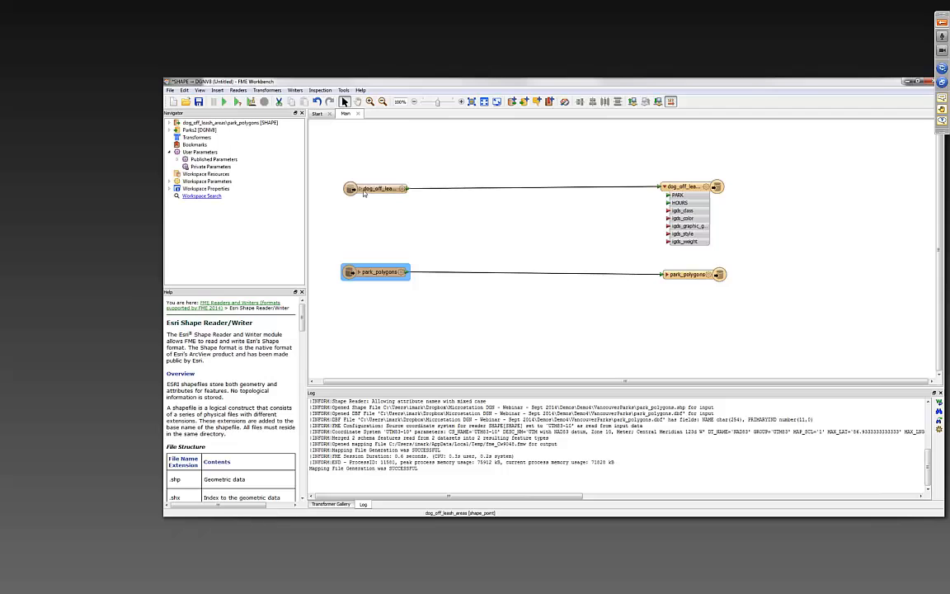
{"action": "left_click", "coordinate": [361, 191]}
{"action": "left_click", "coordinate": [361, 190]}
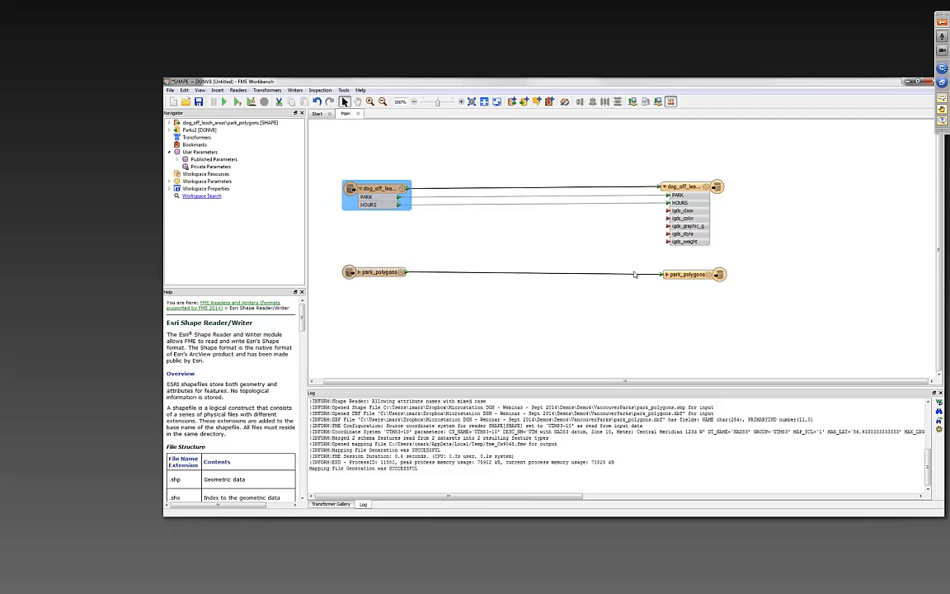
{"action": "left_click", "coordinate": [680, 275]}
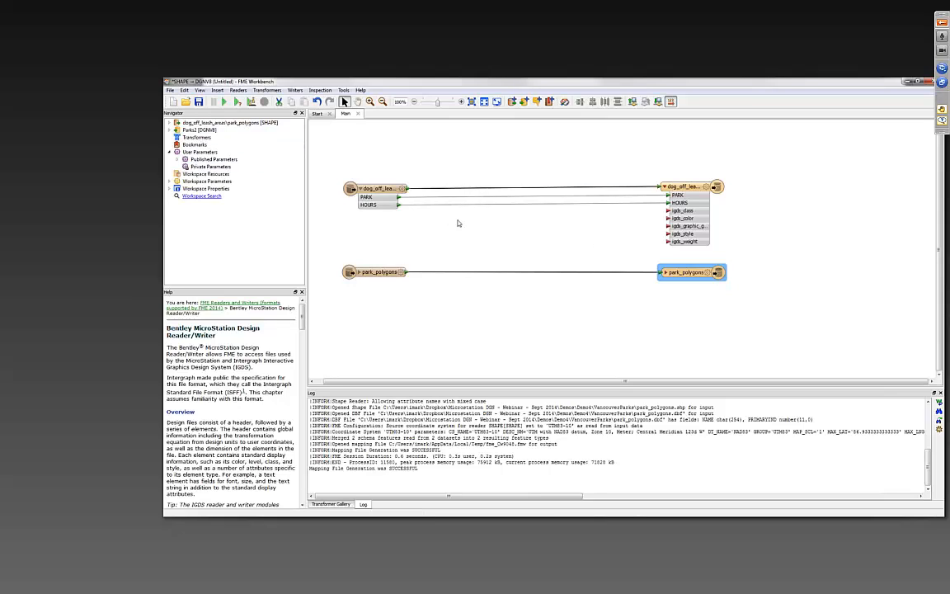
- Expand the Parks2 writer's parameters including the Advanced group, and enlarge the parameter tree's area to show every entry in full
{"action": "left_click", "coordinate": [461, 102]}
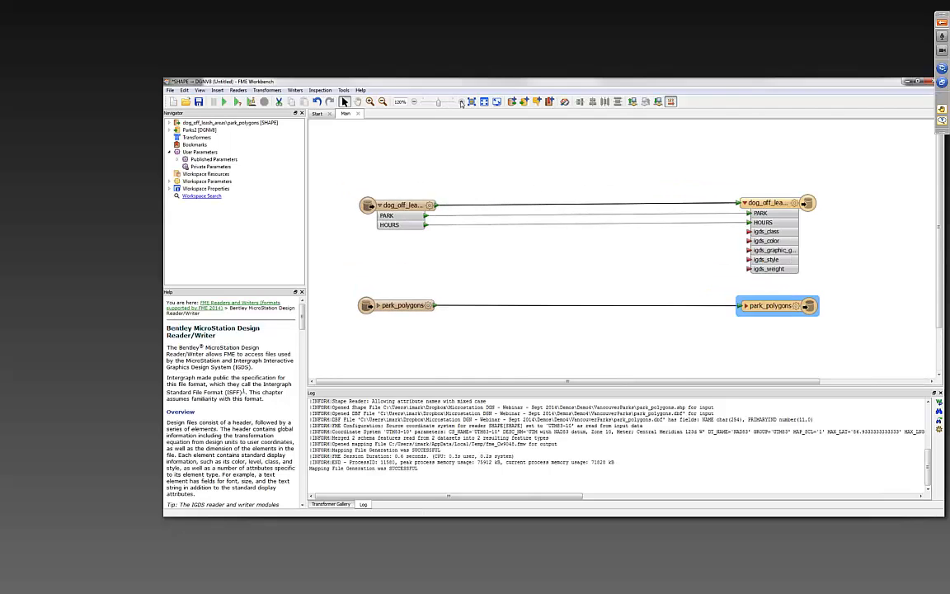
{"action": "left_click", "coordinate": [461, 101]}
{"action": "left_click_drag", "start_coordinate": [604, 286], "coordinate": [574, 221]}
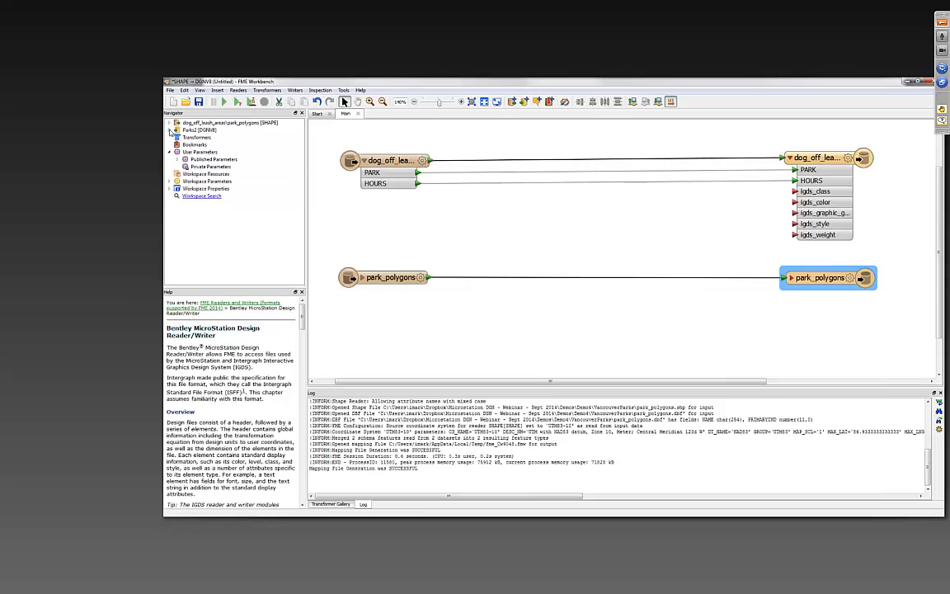
{"action": "left_click", "coordinate": [169, 130]}
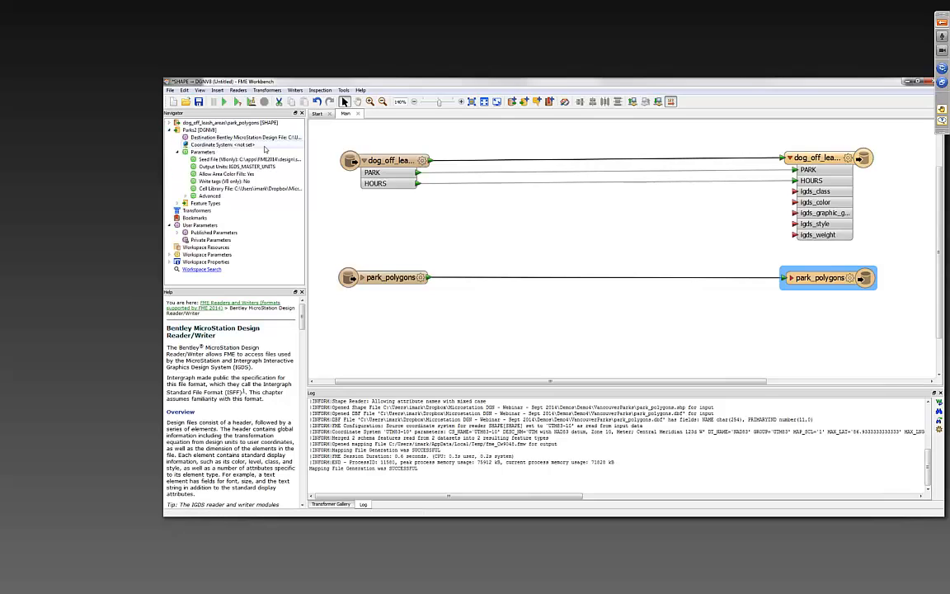
{"action": "left_click", "coordinate": [186, 196]}
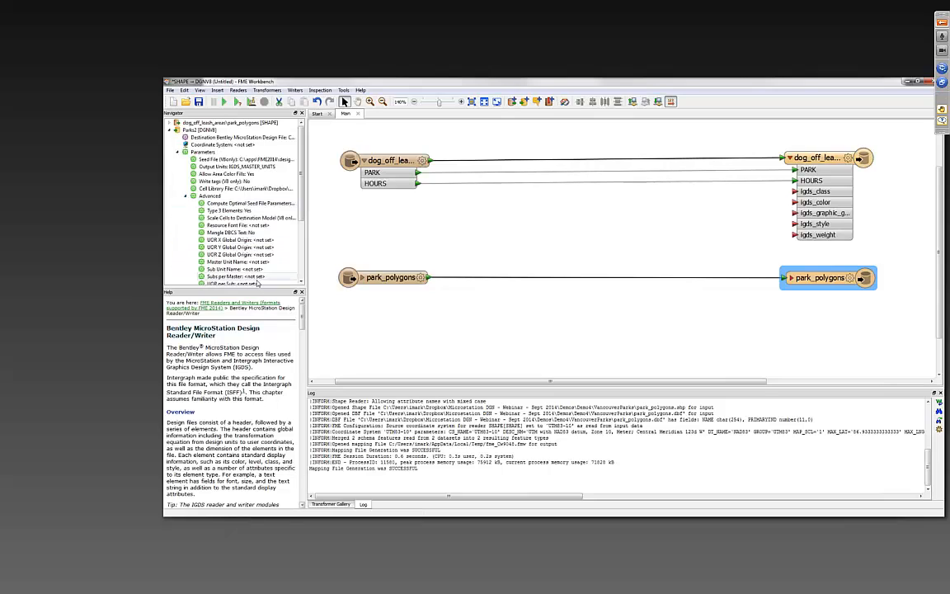
{"action": "left_click_drag", "start_coordinate": [257, 285], "coordinate": [258, 414]}
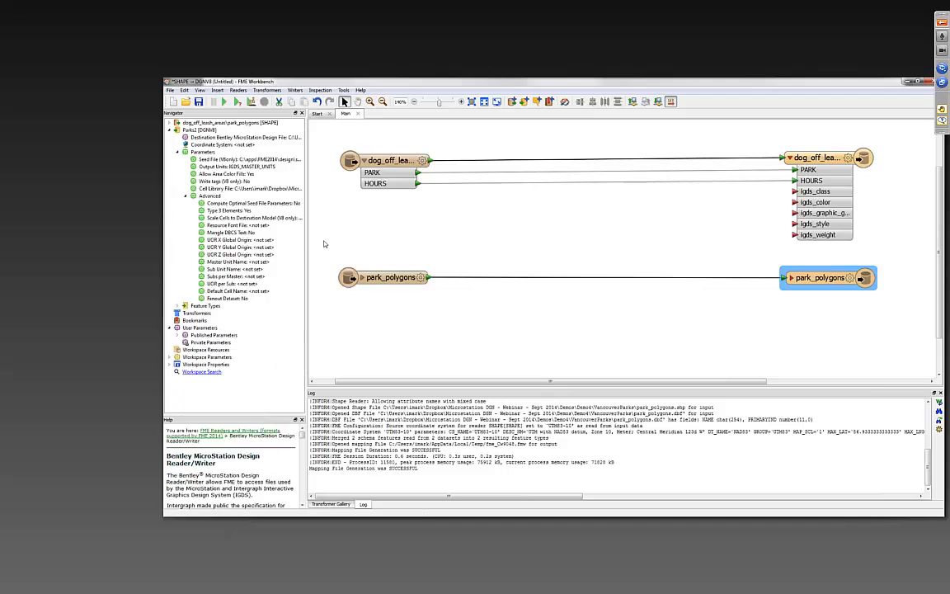
{"action": "left_click_drag", "start_coordinate": [308, 244], "coordinate": [356, 239]}
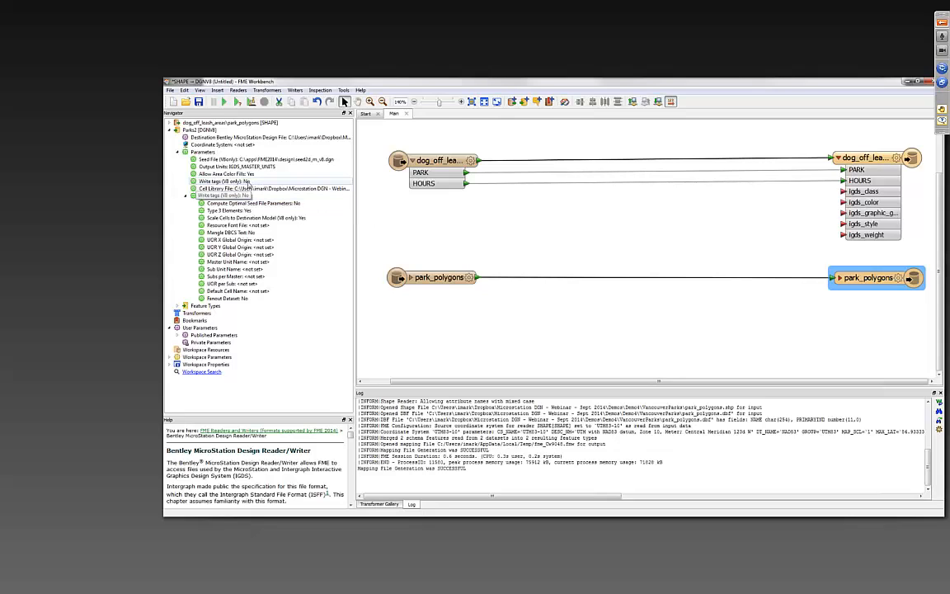
- Set the Parks2 writer's Write tags (V8 only) parameter to Yes
{"action": "double_click", "coordinate": [239, 181]}
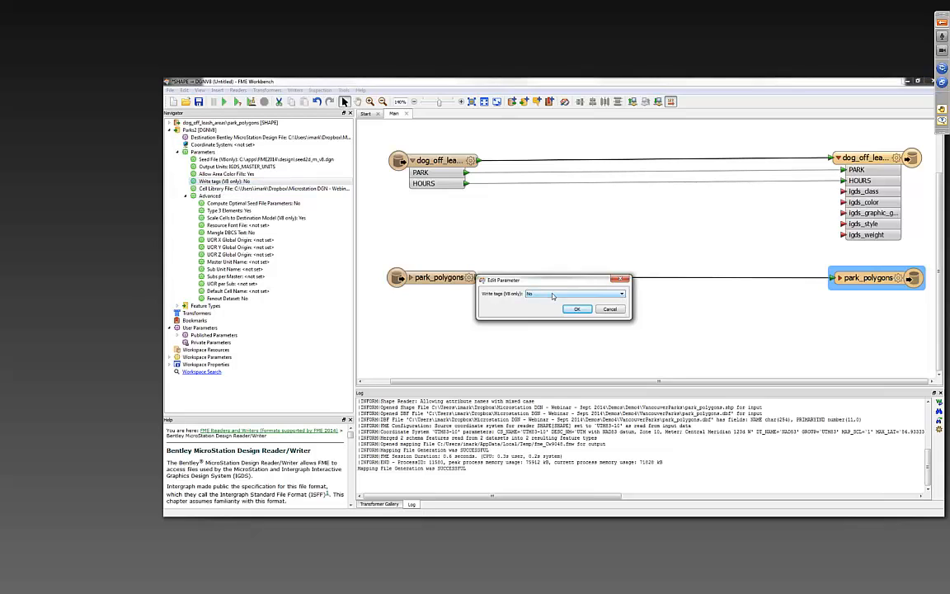
{"action": "left_click", "coordinate": [552, 295]}
{"action": "left_click", "coordinate": [514, 284]}
{"action": "left_click", "coordinate": [577, 309]}
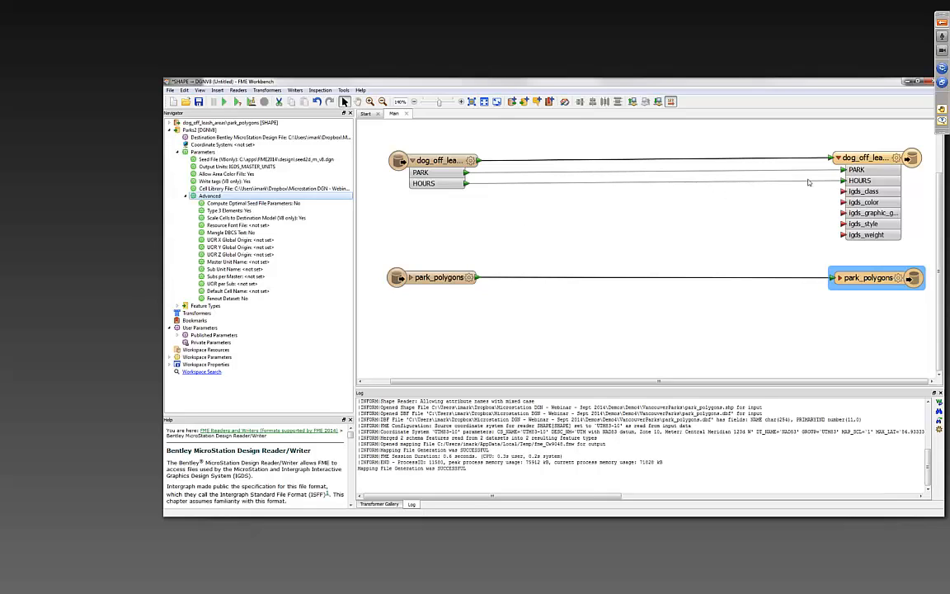
- Level the dog_off_leash_areas writer with its reader and insert a DGNStyler transformer into the park_polygons connection
{"action": "left_click_drag", "start_coordinate": [865, 163], "coordinate": [866, 168]}
{"action": "left_click", "coordinate": [725, 223]}
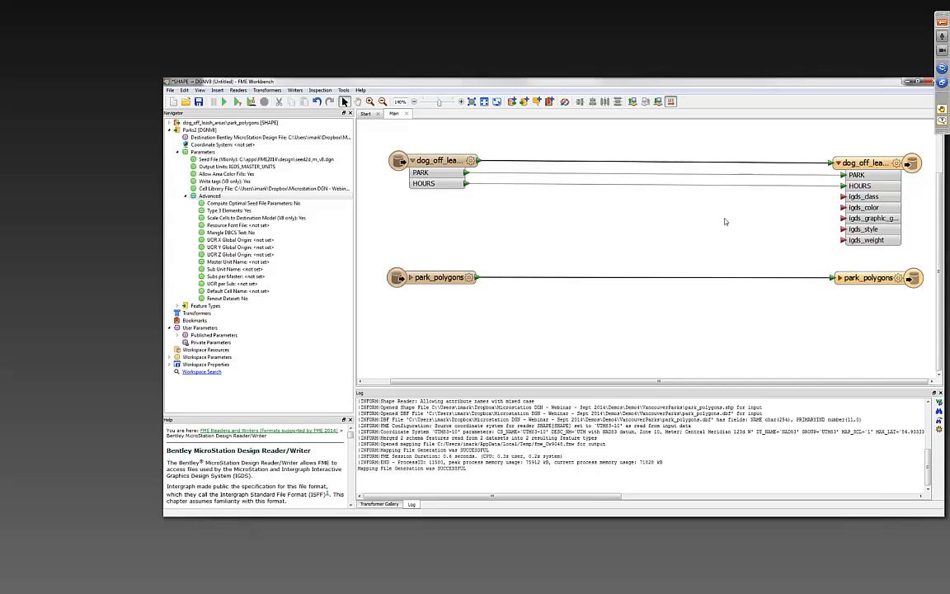
{"action": "type", "text": "dgn"}
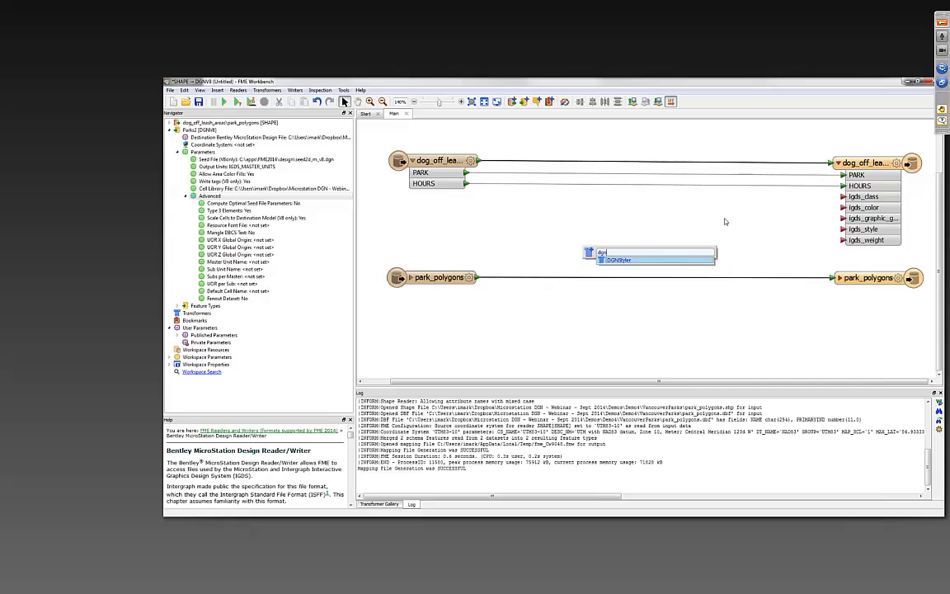
{"action": "key", "text": "Return"}
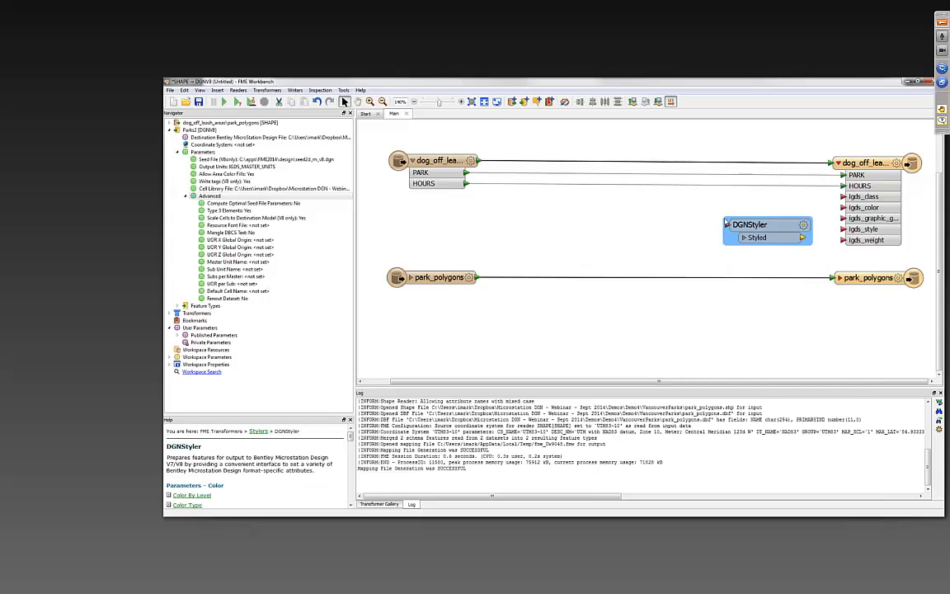
{"action": "left_click_drag", "start_coordinate": [760, 230], "coordinate": [649, 278]}
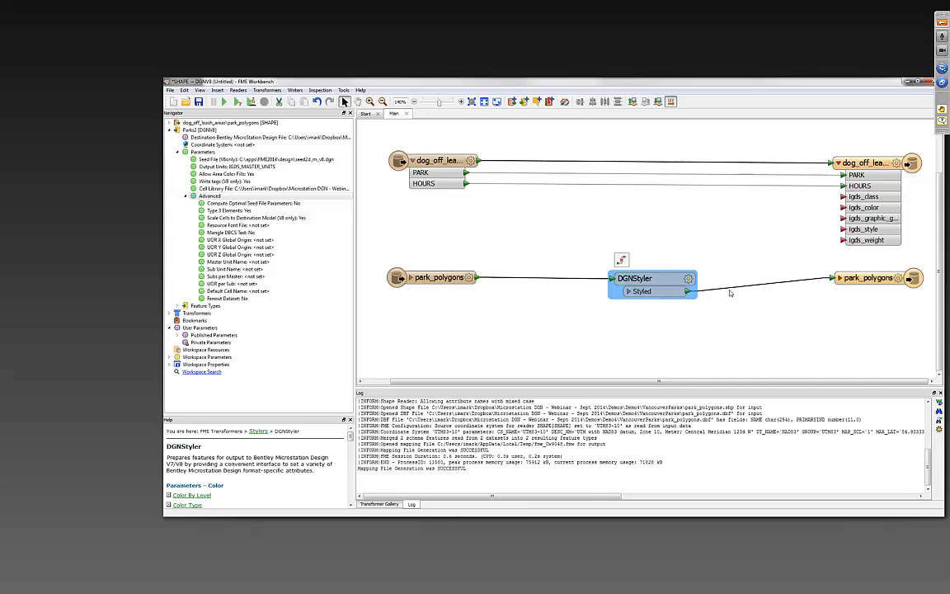
- Open the parameters of the park_polygons DGNStyler, enable its Color settings and review the Cells and Lines groups in an enlarged dialog
{"action": "left_click", "coordinate": [688, 280]}
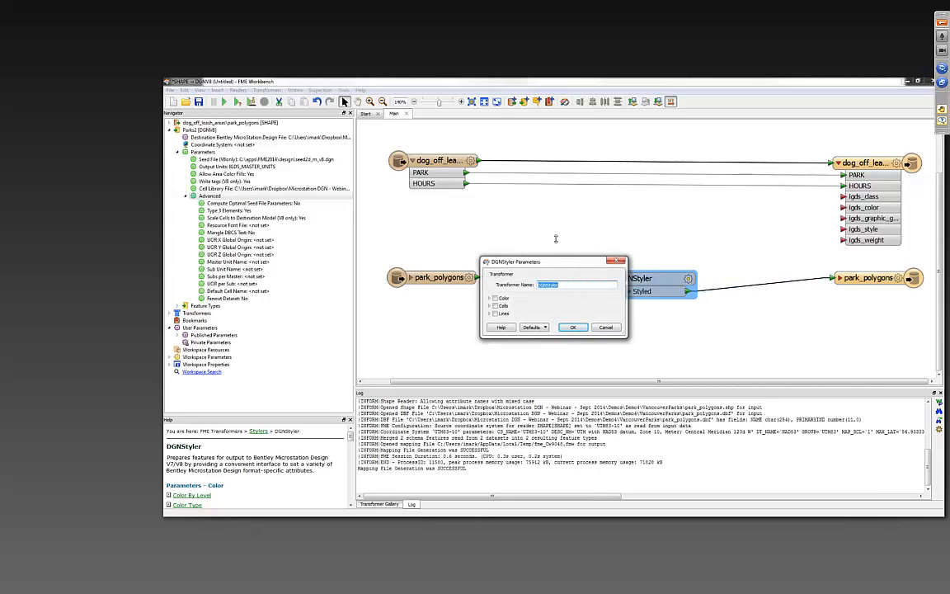
{"action": "left_click", "coordinate": [495, 298]}
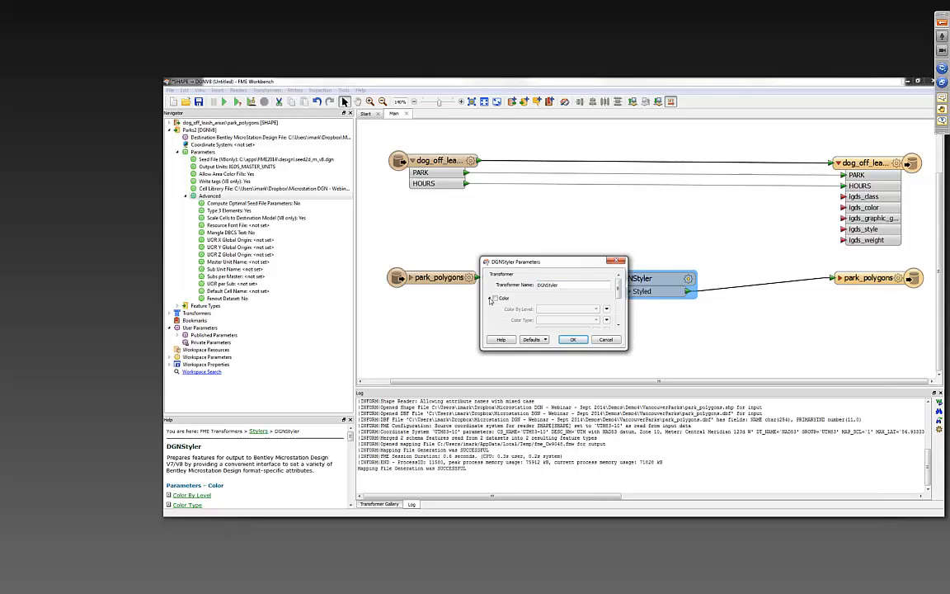
{"action": "left_click", "coordinate": [490, 298]}
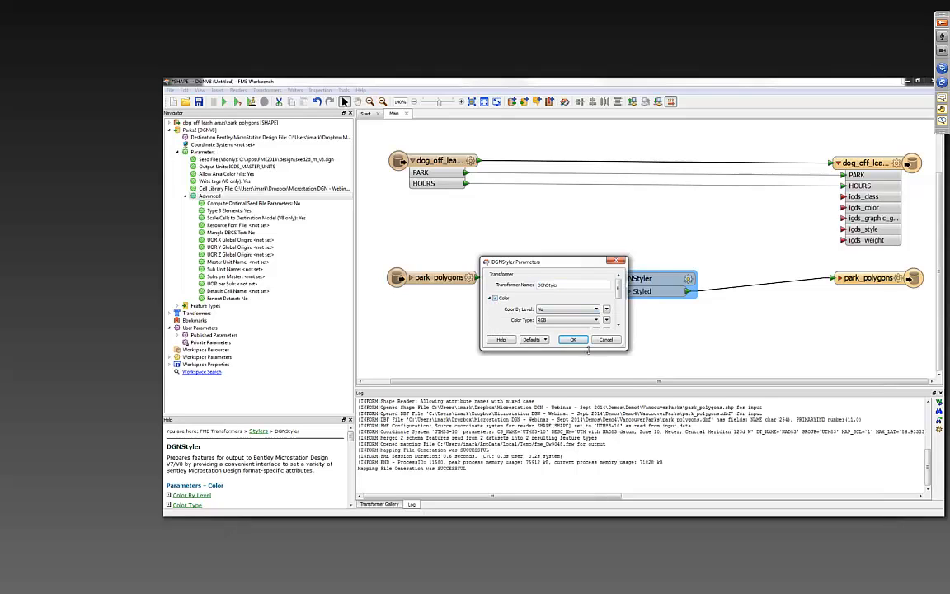
{"action": "left_click_drag", "start_coordinate": [588, 350], "coordinate": [588, 494]}
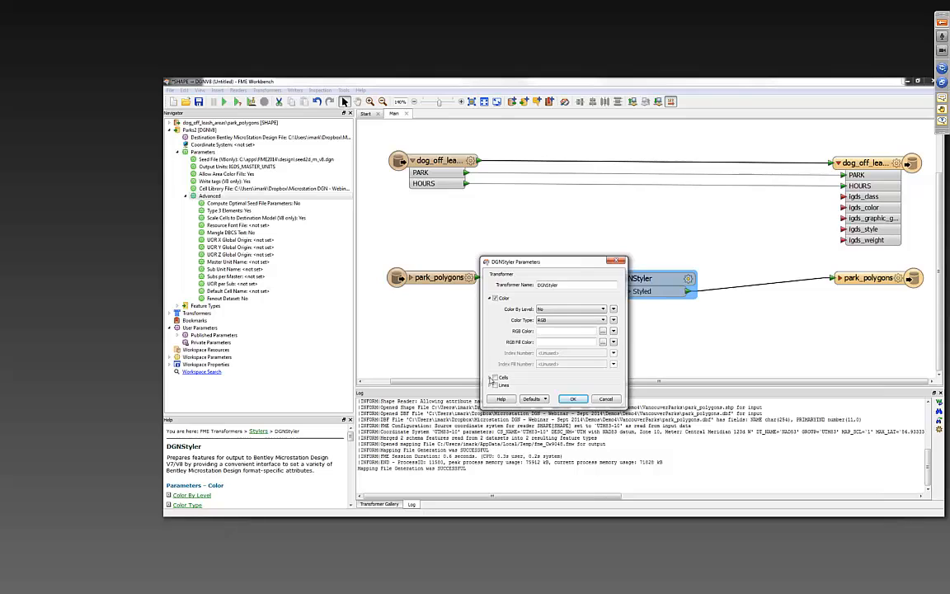
{"action": "left_click", "coordinate": [490, 379]}
{"action": "scroll", "coordinate": [490, 378], "scroll_direction": "down", "scroll_amount": 3}
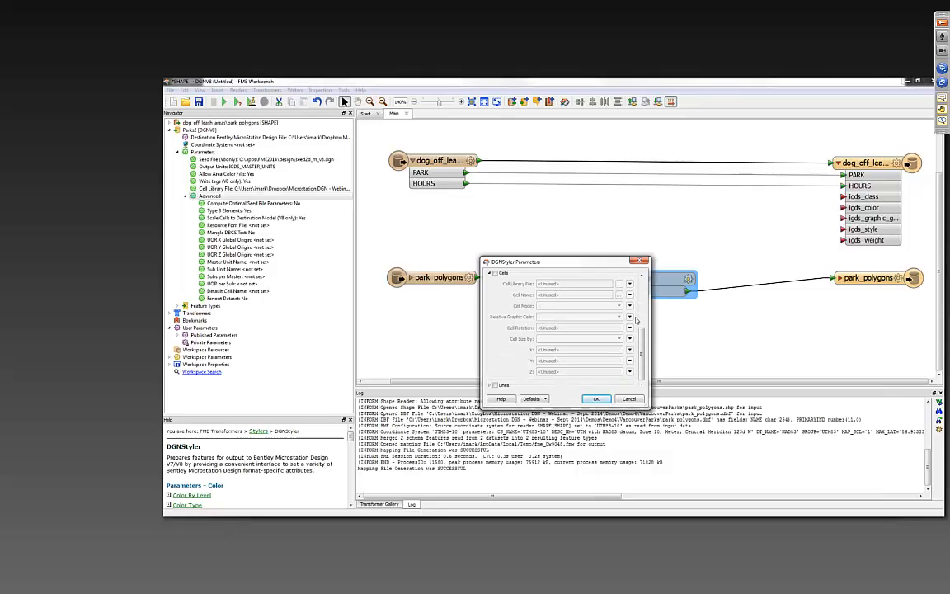
{"action": "scroll", "coordinate": [490, 384], "scroll_direction": "up", "scroll_amount": 5}
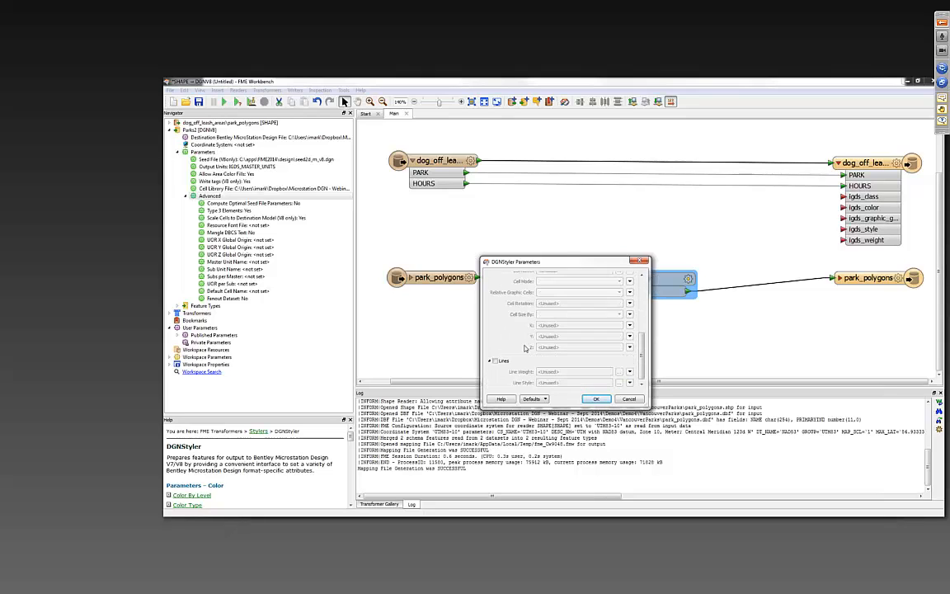
{"action": "left_click", "coordinate": [489, 379]}
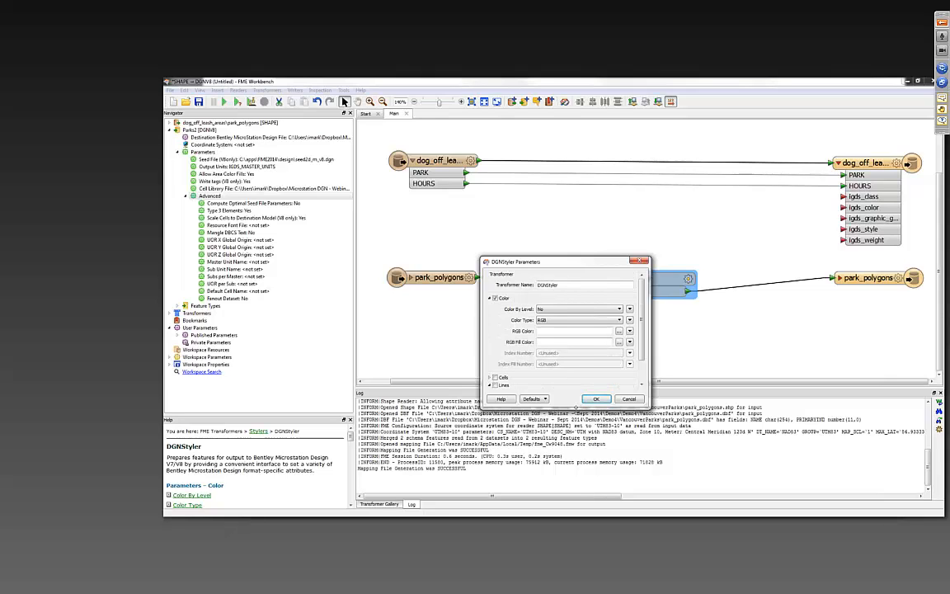
{"action": "left_click_drag", "start_coordinate": [574, 409], "coordinate": [575, 437]}
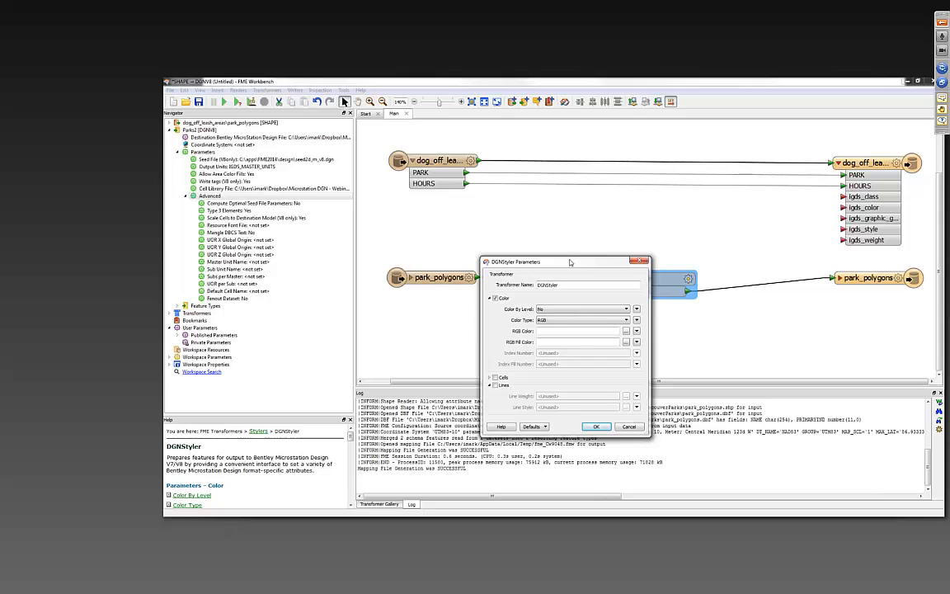
{"action": "left_click_drag", "start_coordinate": [569, 262], "coordinate": [569, 158]}
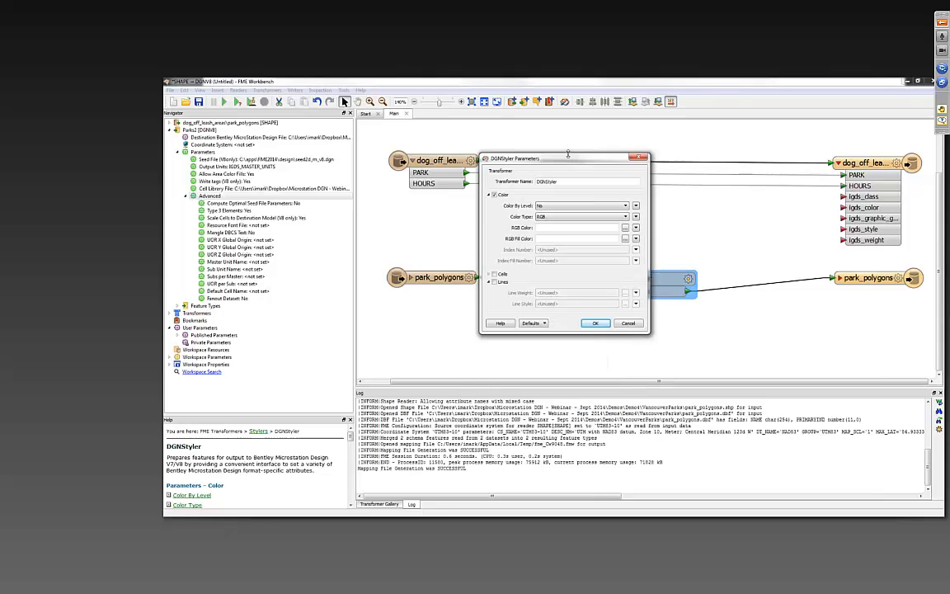
- Keep Color By Level at No, set the DGNStyler's color type to Color Index, index number 0 and index fill number 2, and accept
{"action": "left_click", "coordinate": [566, 206]}
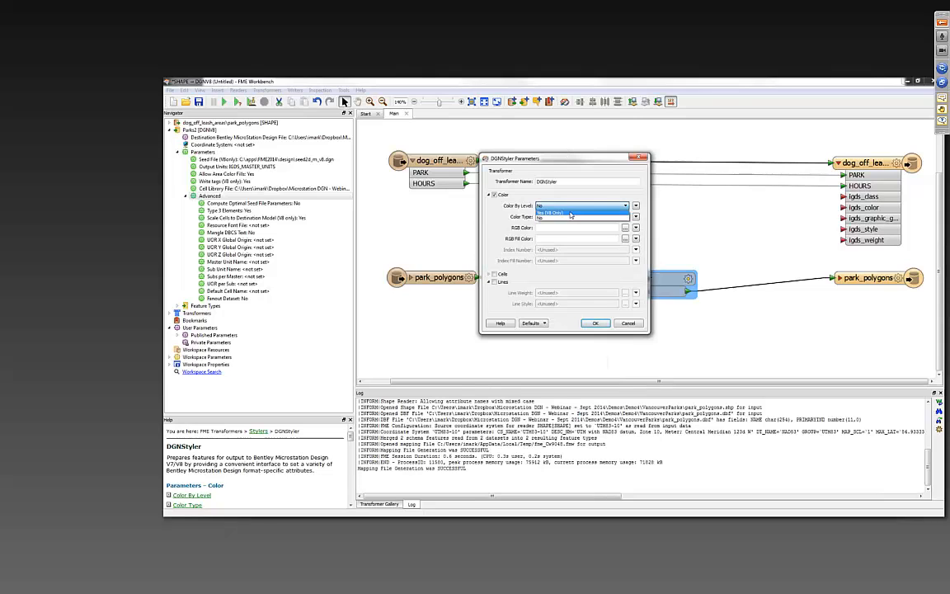
{"action": "left_click", "coordinate": [571, 207]}
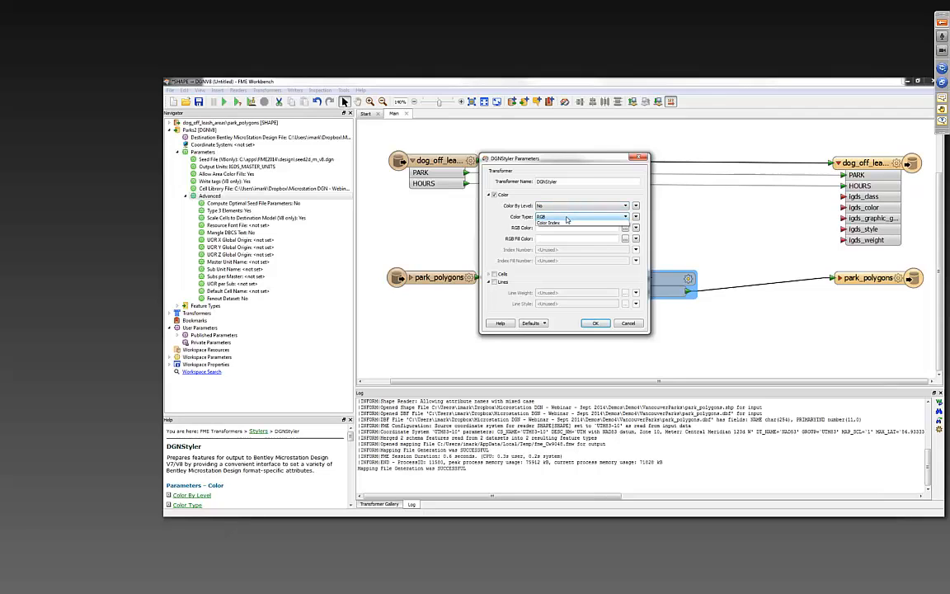
{"action": "left_click", "coordinate": [566, 217]}
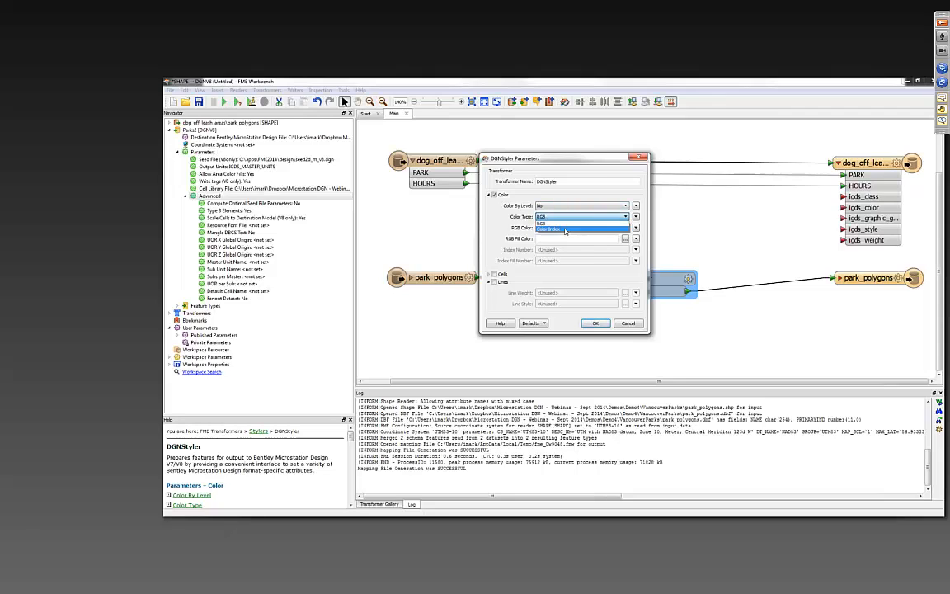
{"action": "left_click", "coordinate": [565, 230]}
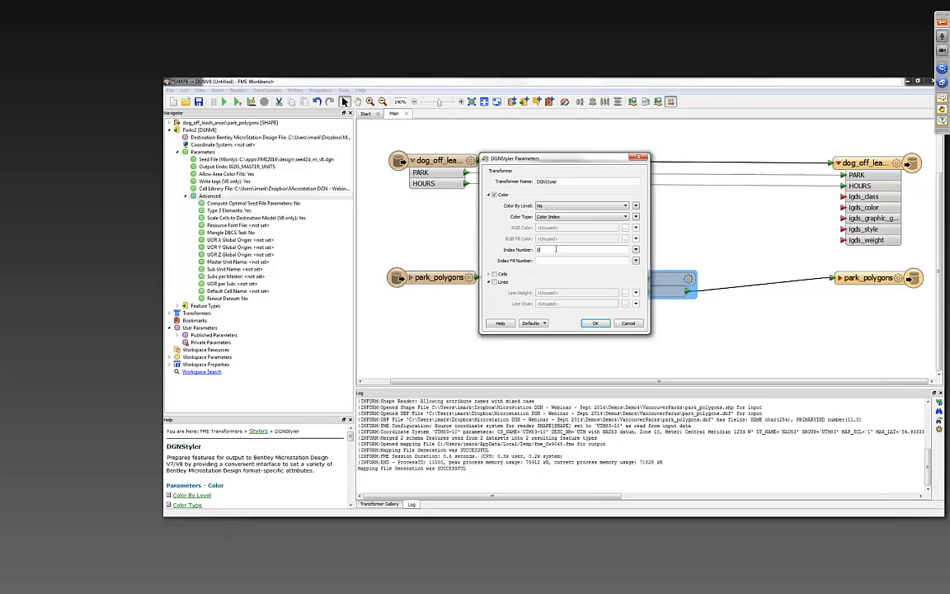
{"action": "type", "text": "0"}
{"action": "left_click", "coordinate": [556, 260]}
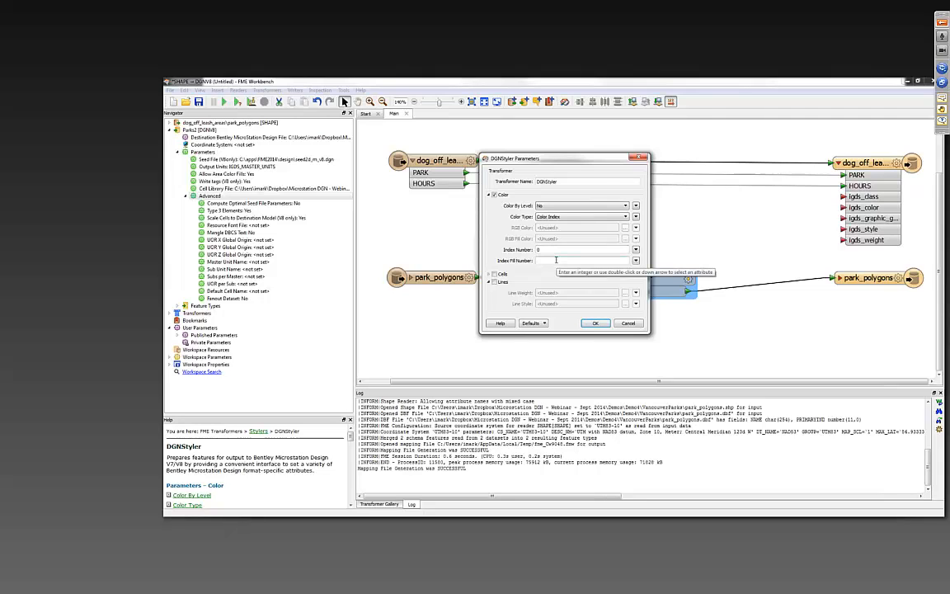
{"action": "type", "text": "2"}
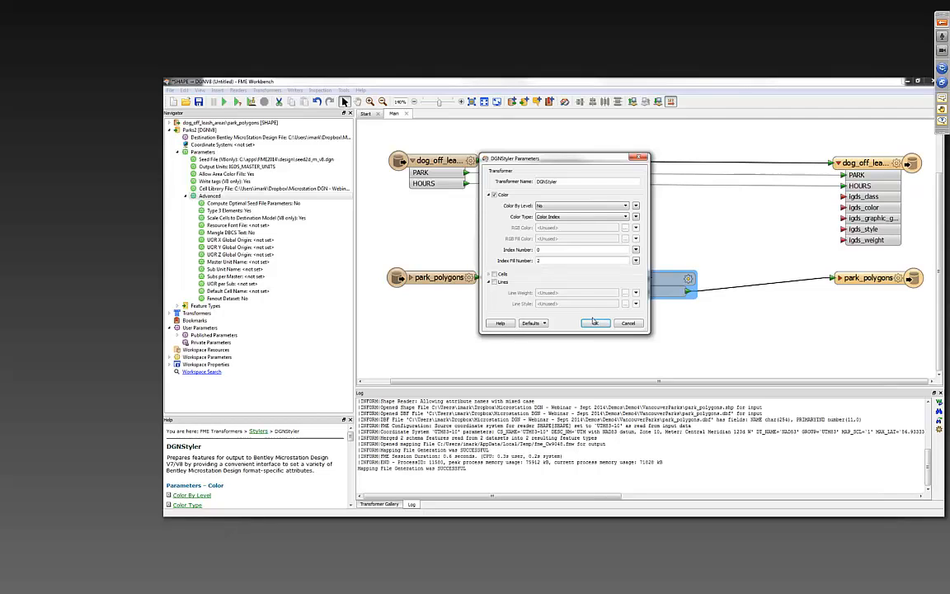
{"action": "left_click", "coordinate": [594, 323]}
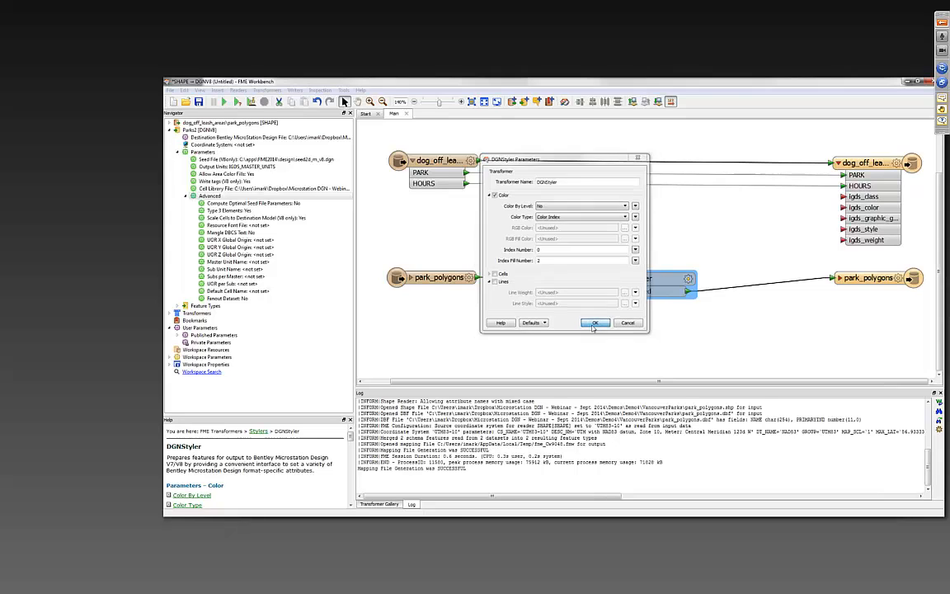
- Insert a second DGNStyler transformer into the connection between the dog_off_leash_areas reader and writer feature types
{"action": "left_click", "coordinate": [629, 162]}
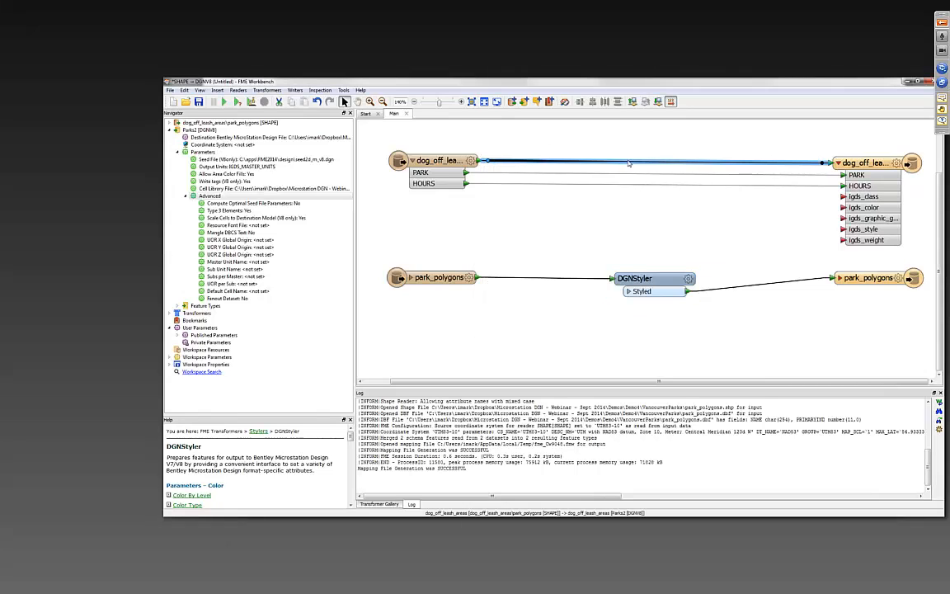
{"action": "type", "text": "dgns"}
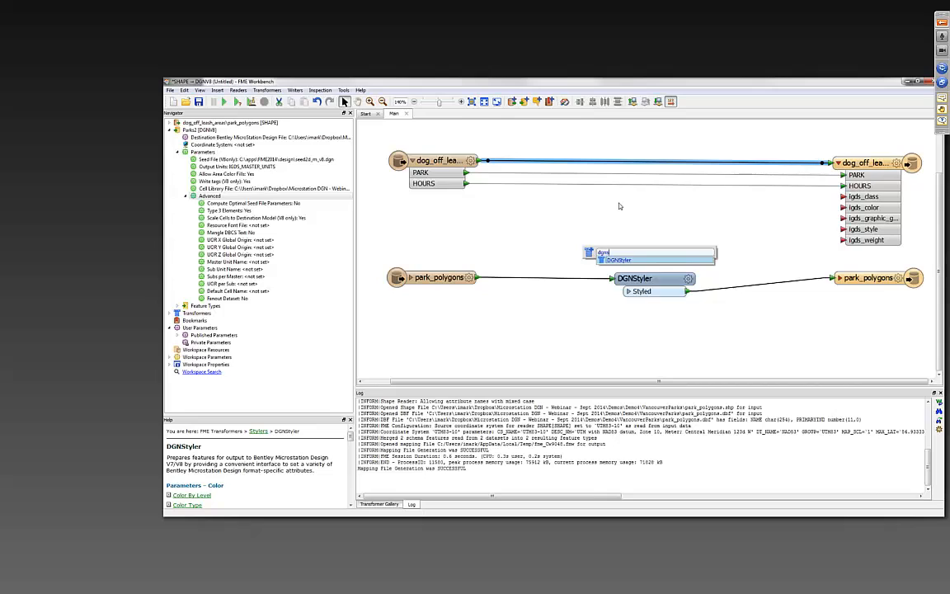
{"action": "key", "text": "Return"}
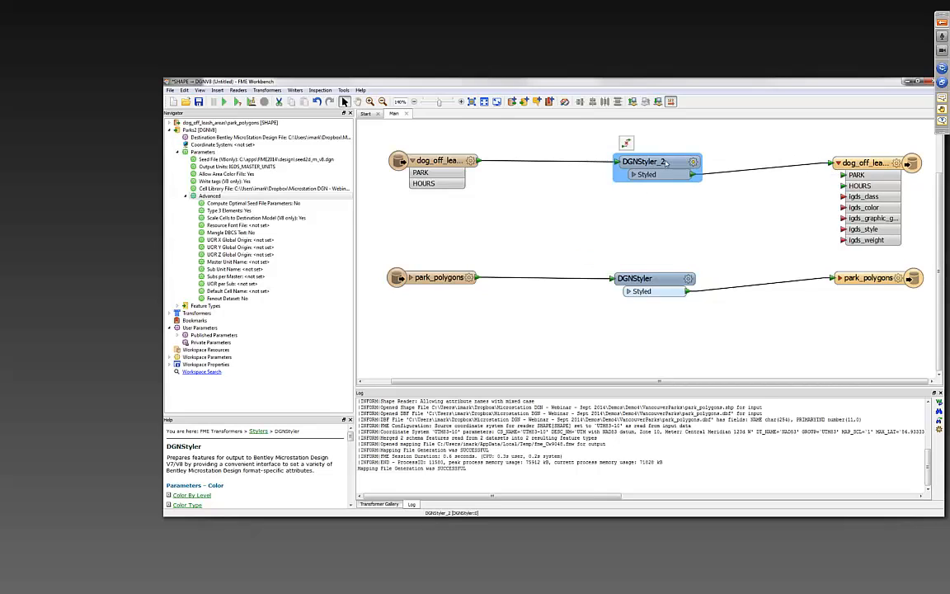
- Enable the Cells settings of the DGNStyler on the dog_off_leash_areas connection and choose ParksCellLibrary.cel as its cell library file
{"action": "left_click_drag", "start_coordinate": [666, 163], "coordinate": [658, 161]}
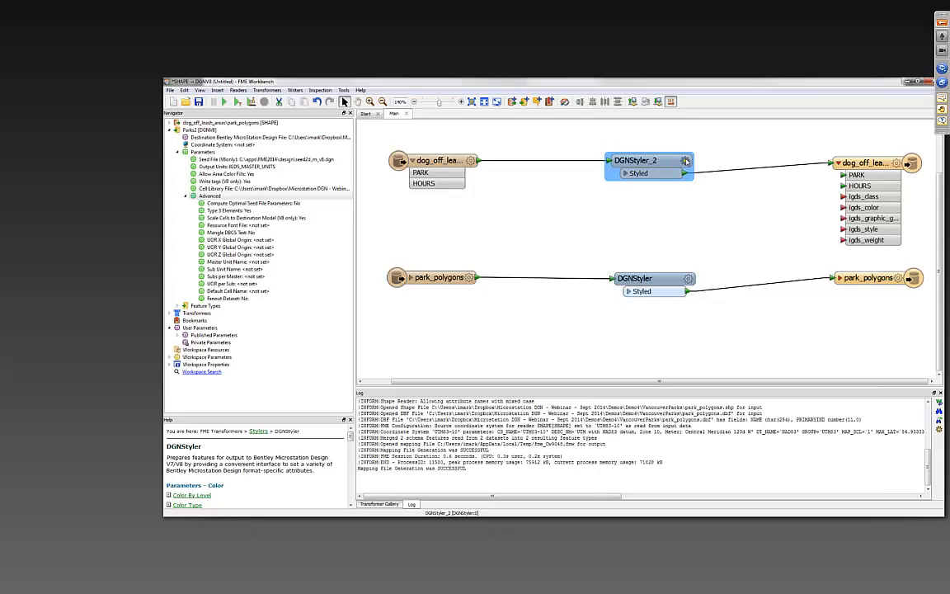
{"action": "double_click", "coordinate": [651, 164]}
{"action": "left_click", "coordinate": [494, 306]}
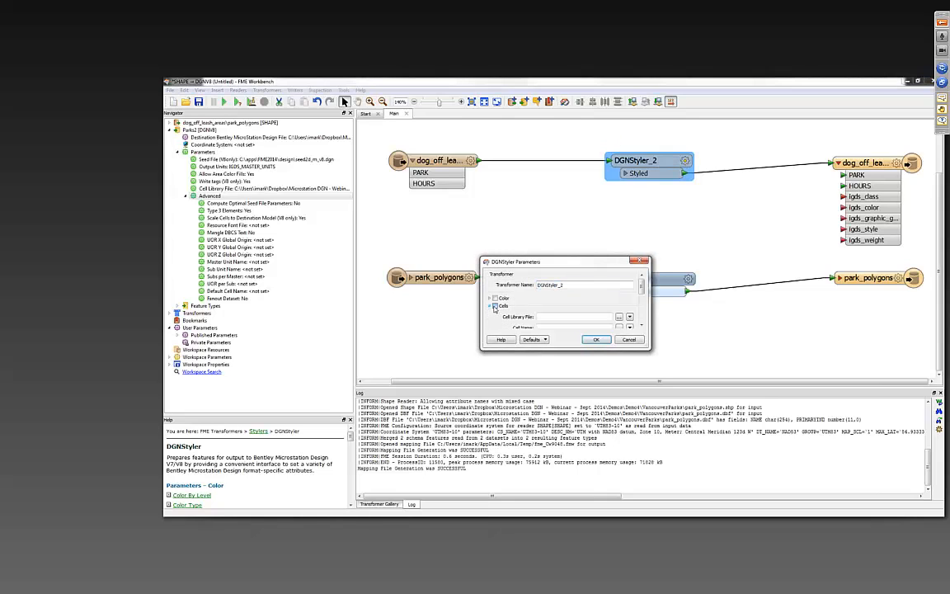
{"action": "left_click", "coordinate": [490, 306]}
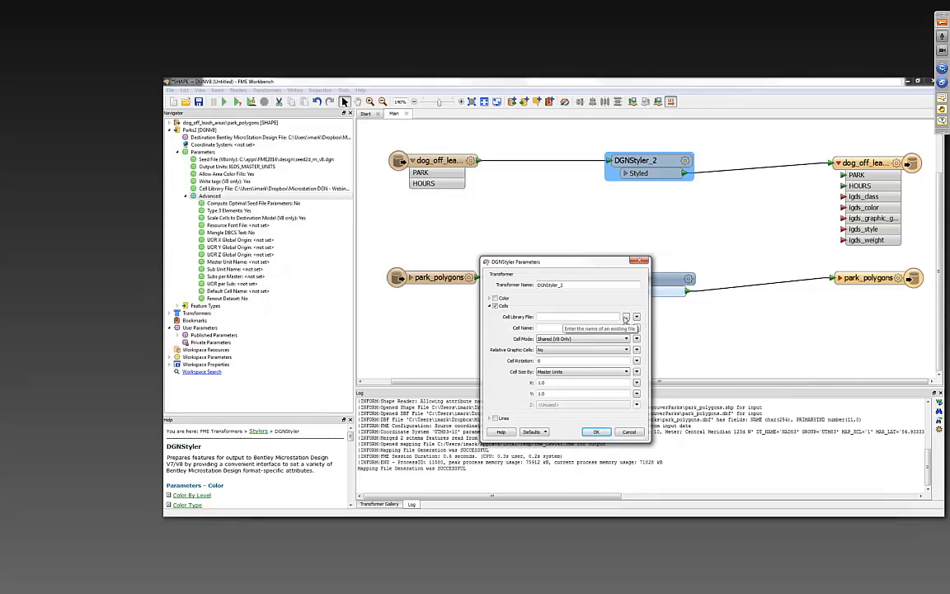
{"action": "left_click", "coordinate": [625, 319]}
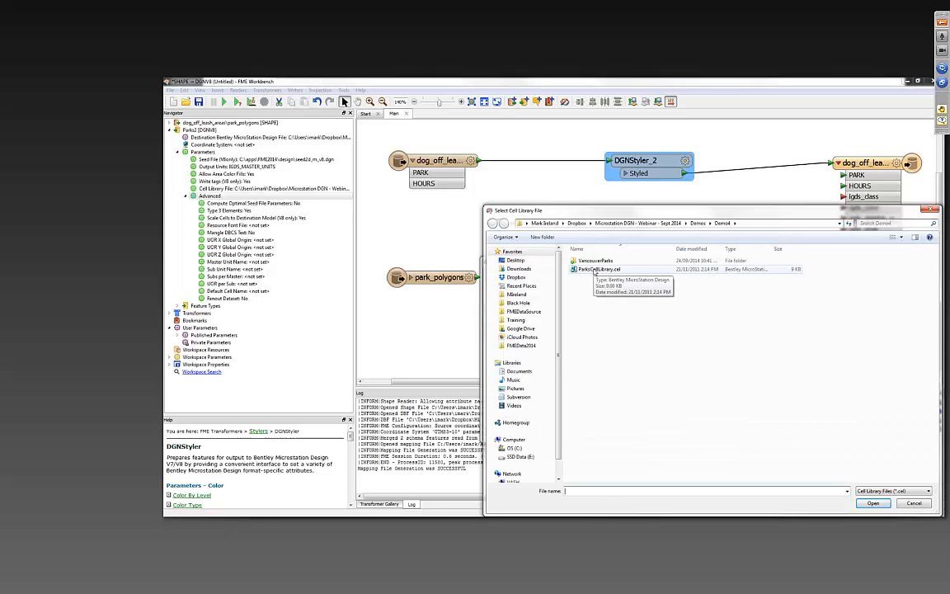
{"action": "double_click", "coordinate": [598, 270]}
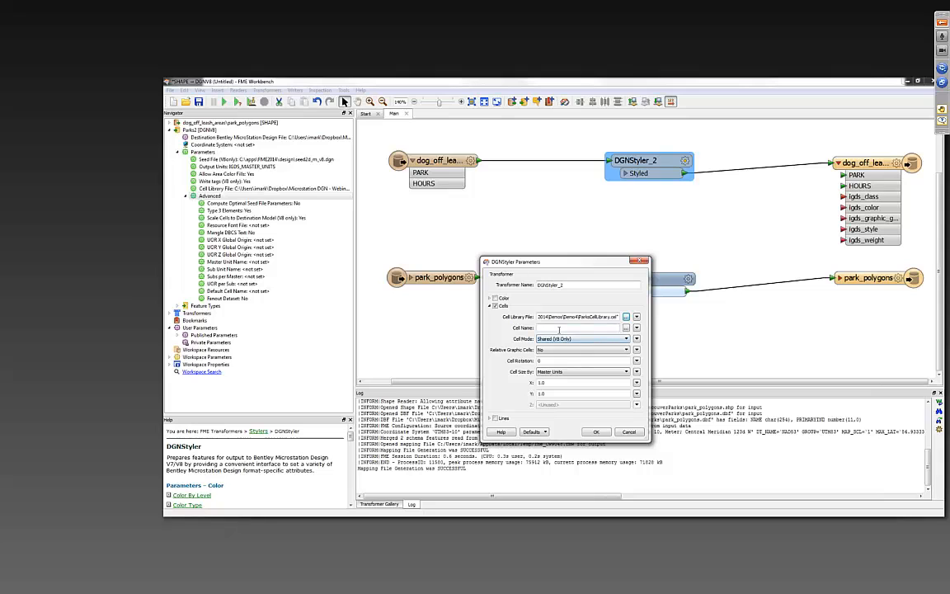
- Choose DoggyPark from the library as the cell name and set the cell mode to Library
{"action": "left_click", "coordinate": [626, 328]}
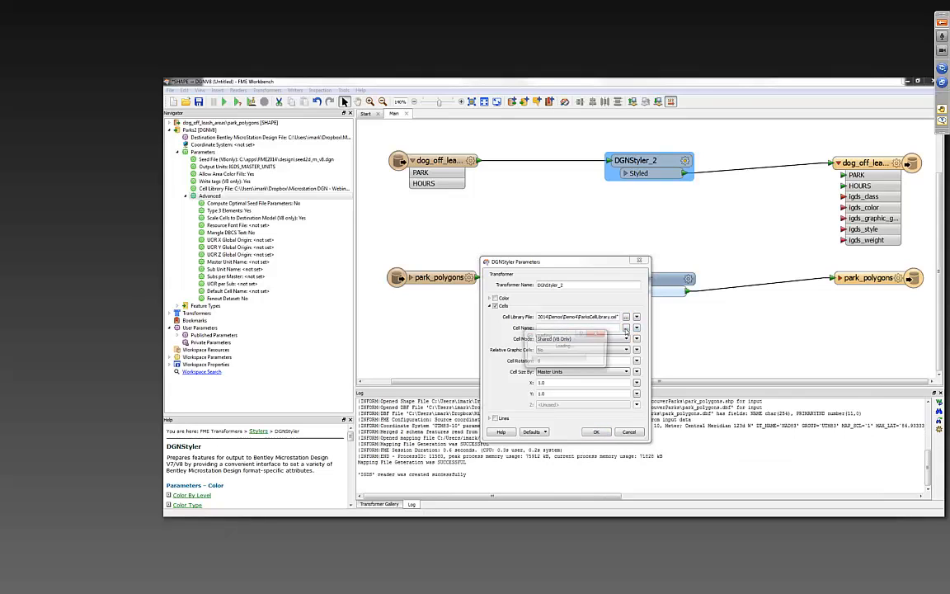
{"action": "left_click_drag", "start_coordinate": [520, 264], "coordinate": [702, 254]}
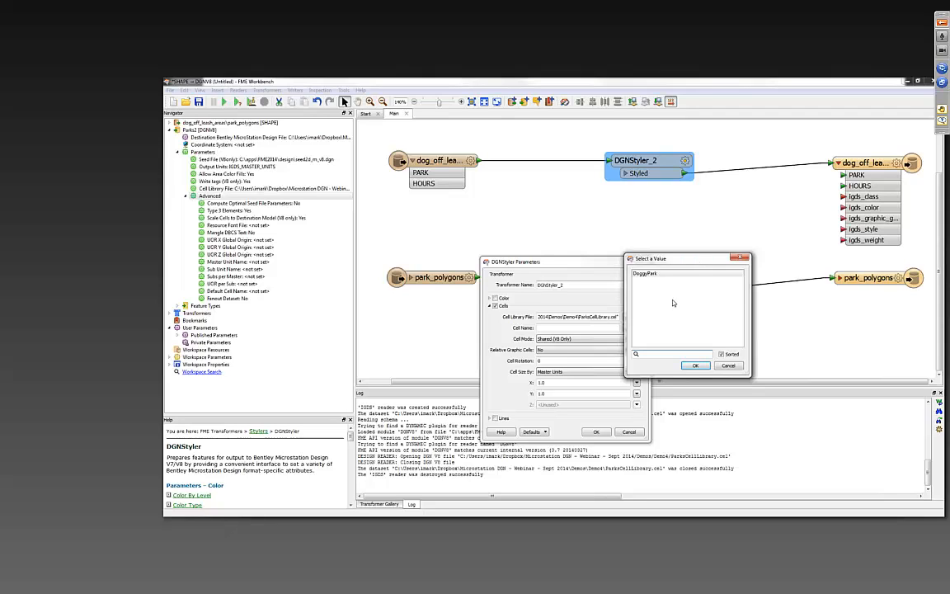
{"action": "left_click", "coordinate": [647, 274]}
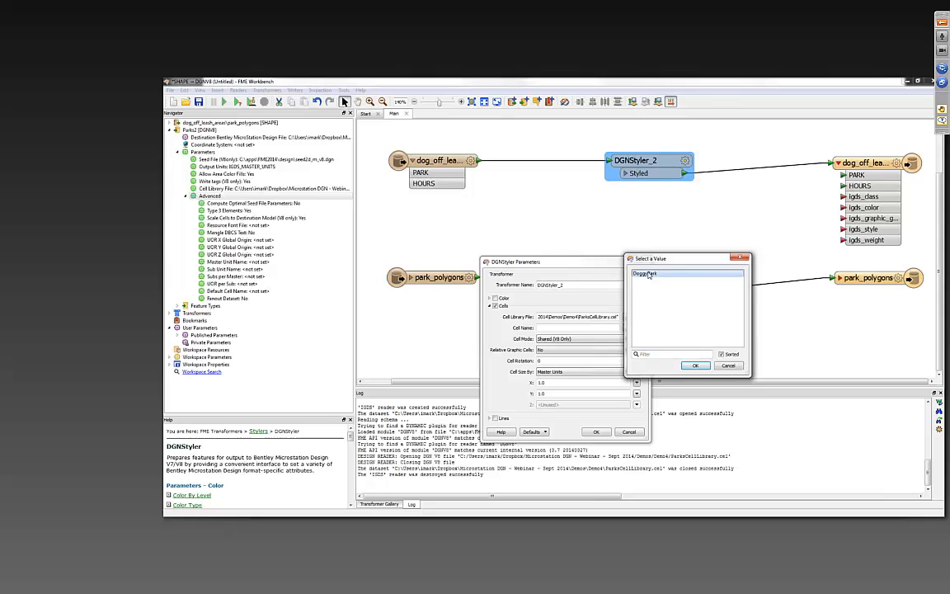
{"action": "left_click", "coordinate": [694, 366]}
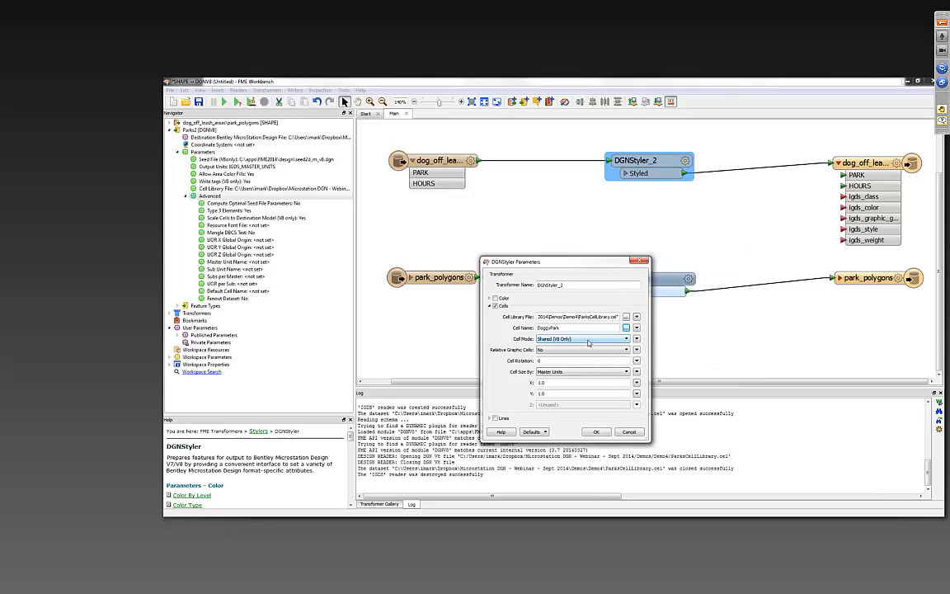
{"action": "left_click", "coordinate": [588, 339]}
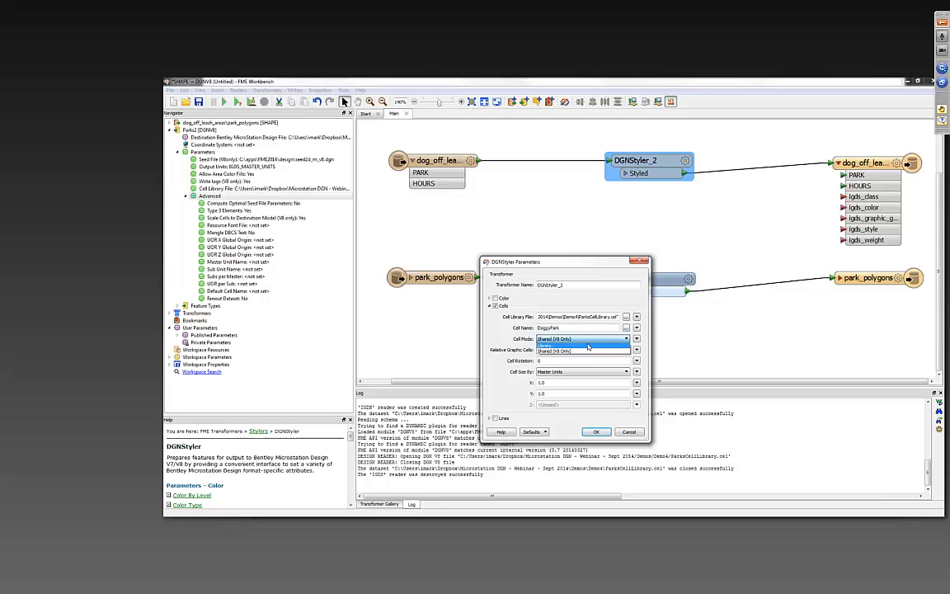
{"action": "left_click", "coordinate": [588, 344]}
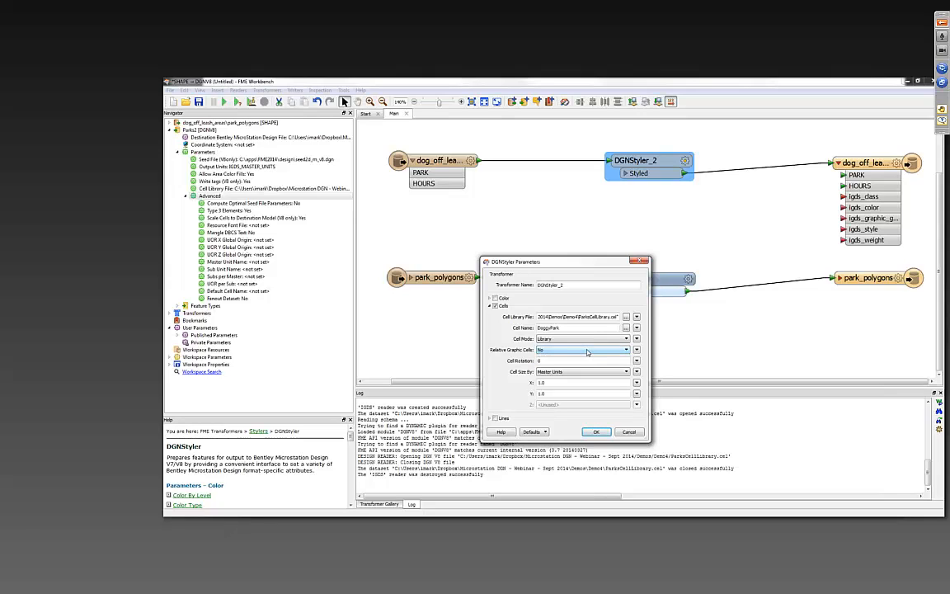
- Keep the cell size by Master Units, set X and Y to 50, view the attribute value options for X, and accept the parameters
{"action": "left_click", "coordinate": [576, 373]}
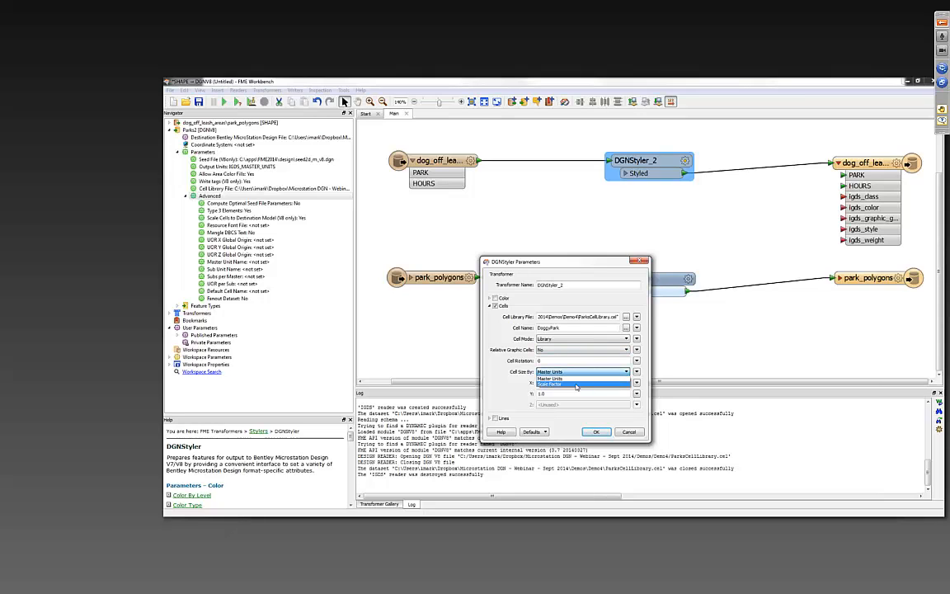
{"action": "left_click", "coordinate": [576, 380]}
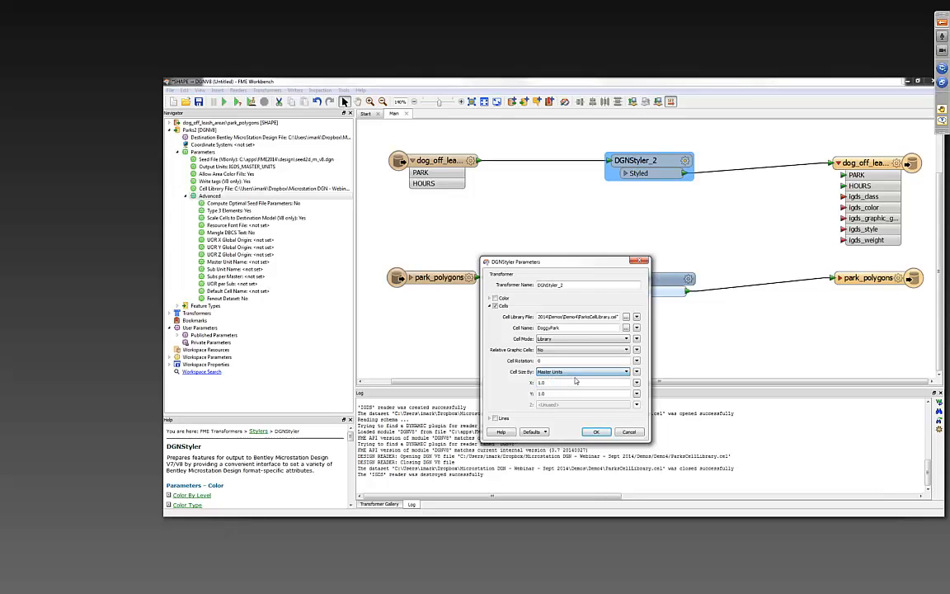
{"action": "double_click", "coordinate": [575, 381]}
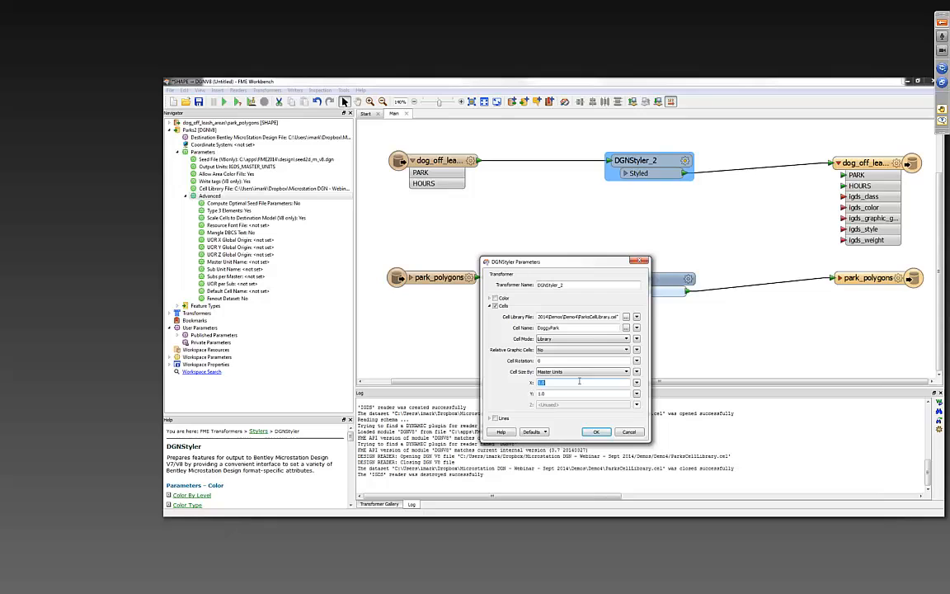
{"action": "type", "text": "50"}
{"action": "key", "text": "Tab"}
{"action": "type", "text": "50"}
{"action": "left_click", "coordinate": [635, 382]}
{"action": "mouse_move", "coordinate": [685, 322]}
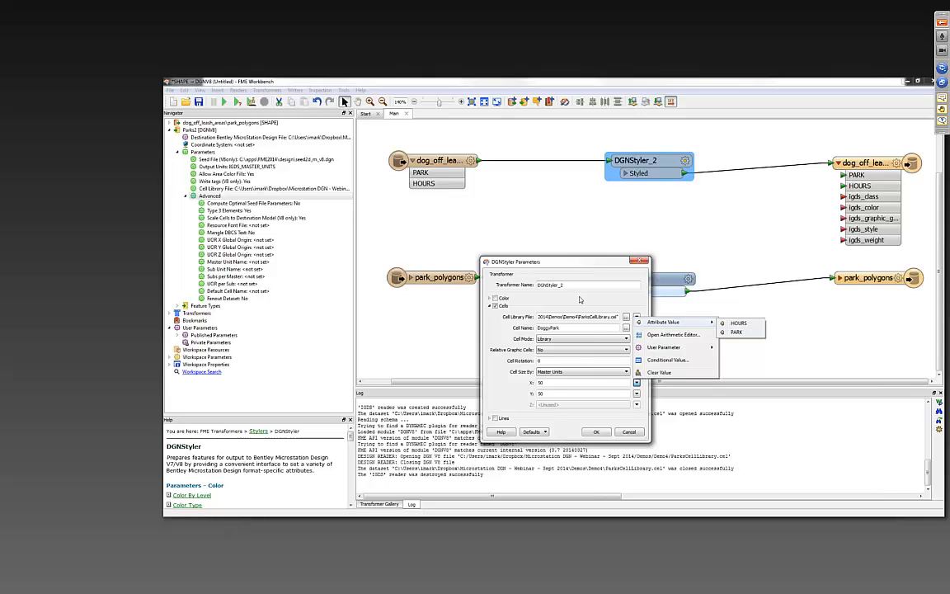
{"action": "left_click", "coordinate": [580, 299]}
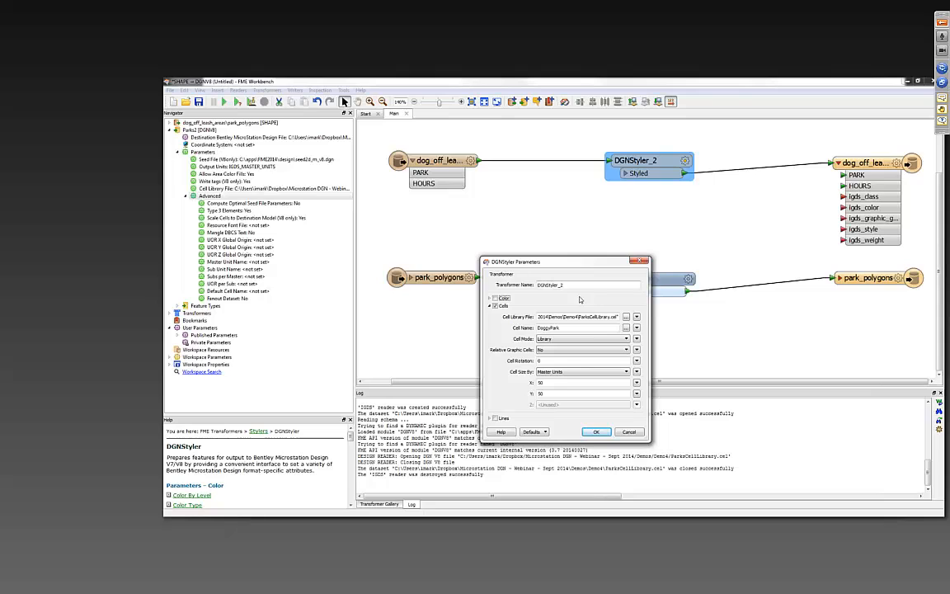
{"action": "left_click", "coordinate": [596, 432]}
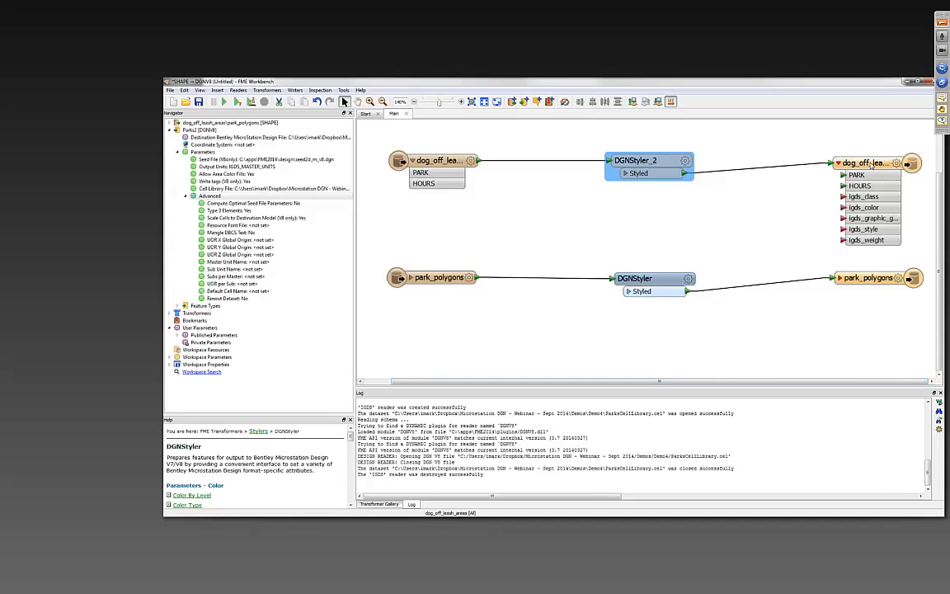
- Move the dog_off_leash_areas writer feature type closer to its styler and rename it DogParks
{"action": "left_click_drag", "start_coordinate": [869, 162], "coordinate": [814, 172]}
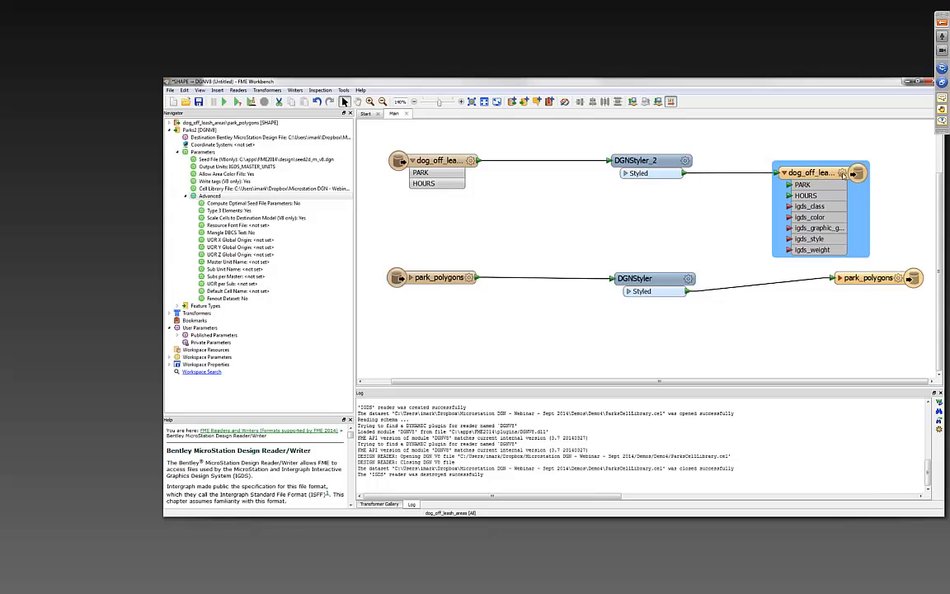
{"action": "left_click", "coordinate": [841, 173]}
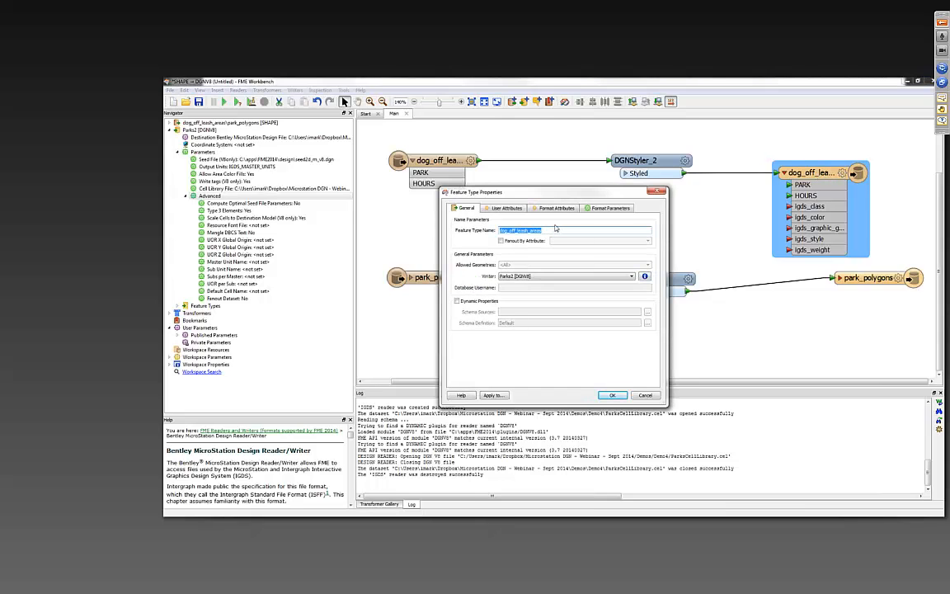
{"action": "type", "text": "DogParks"}
{"action": "left_click", "coordinate": [613, 396]}
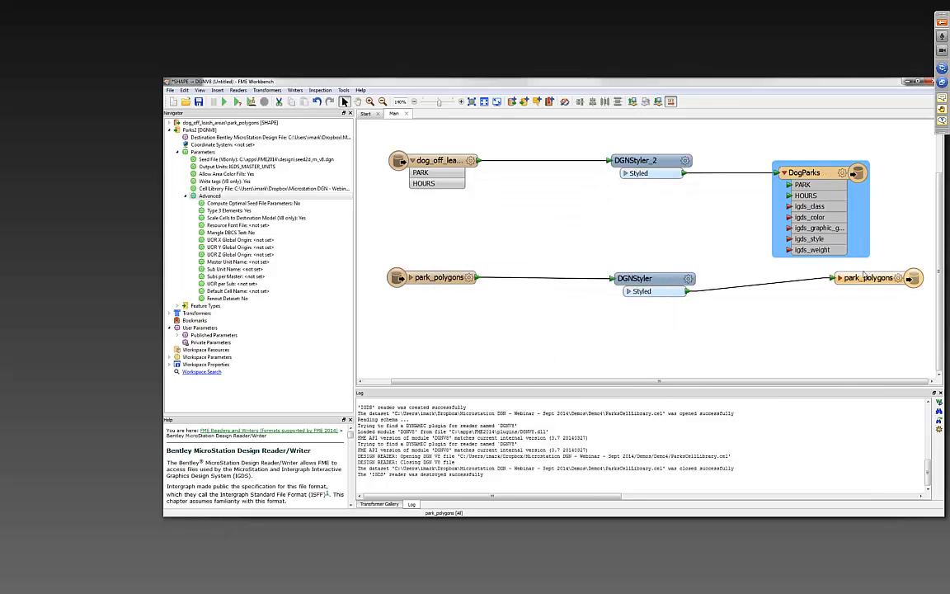
- Move the park_polygons writer feature type closer to its styler and rename it Parks
{"action": "left_click_drag", "start_coordinate": [862, 277], "coordinate": [817, 292]}
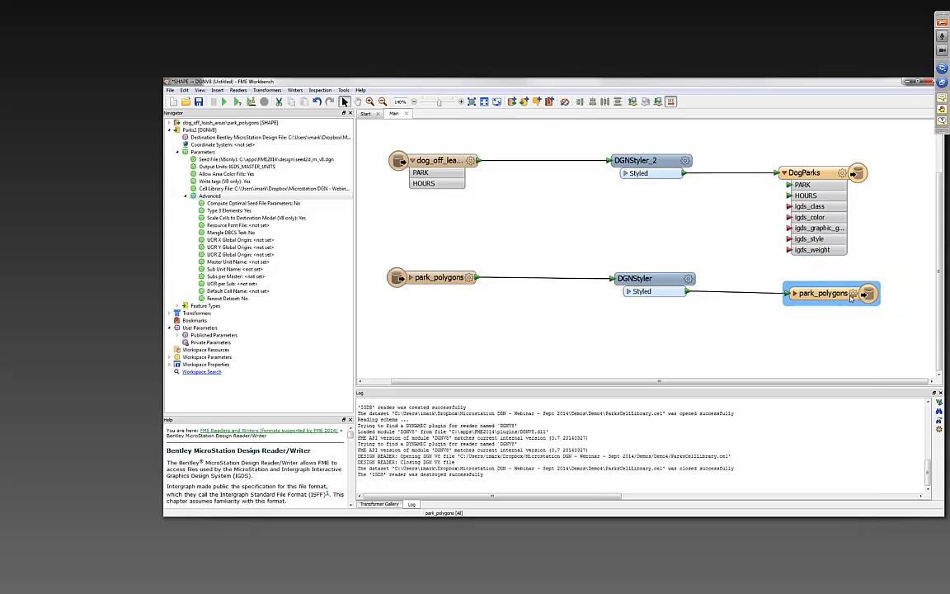
{"action": "left_click", "coordinate": [852, 293]}
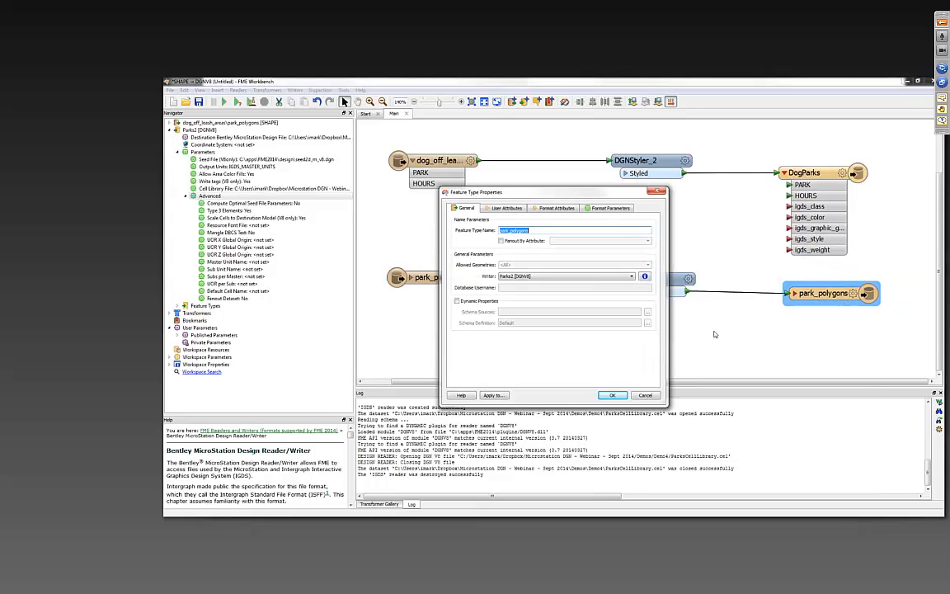
{"action": "type", "text": "Parks"}
{"action": "left_click", "coordinate": [612, 395]}
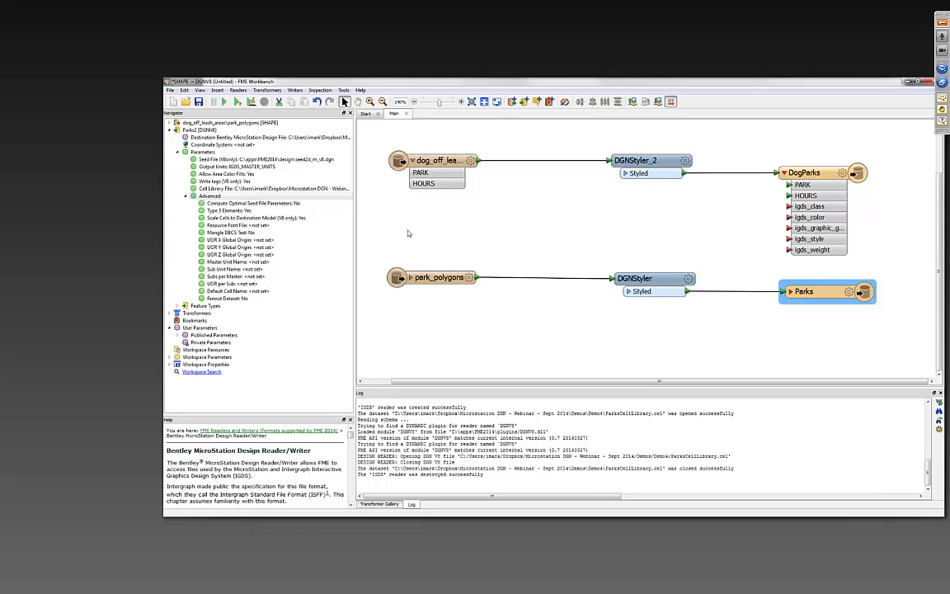
- Run the workspace translation, then switch to MicroStation and open the output file Parks2.dgn from the Demo4 folder
{"action": "left_click", "coordinate": [224, 101]}
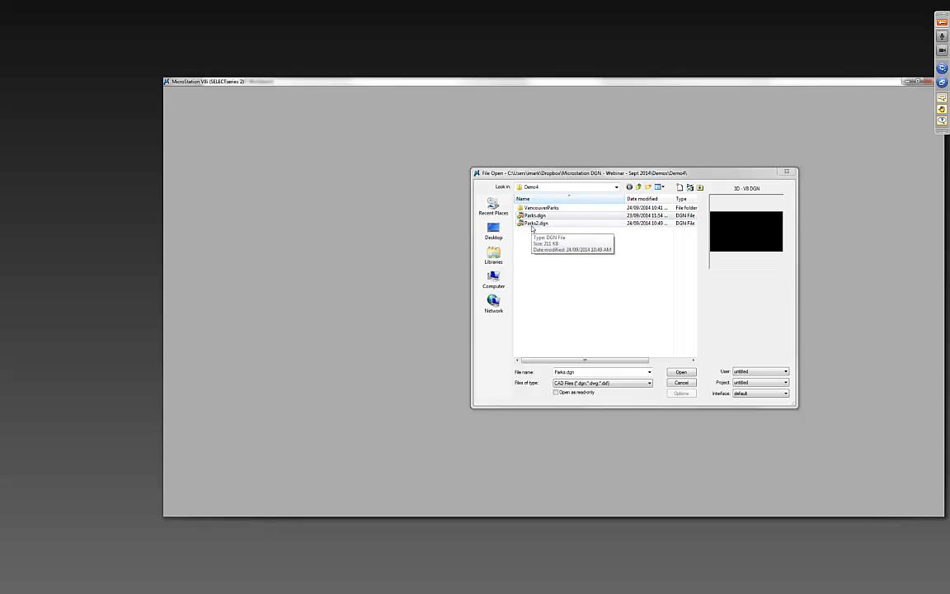
{"action": "left_click", "coordinate": [534, 223]}
{"action": "double_click", "coordinate": [532, 225]}
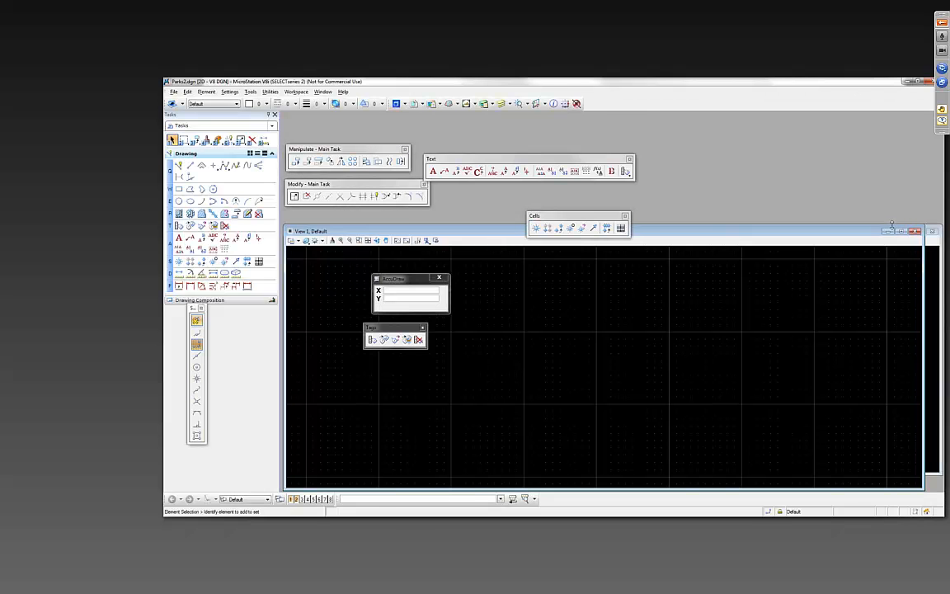
- Maximize View 1, fit the whole drawing in it, and turn on the Fill view attribute
{"action": "left_click", "coordinate": [902, 232]}
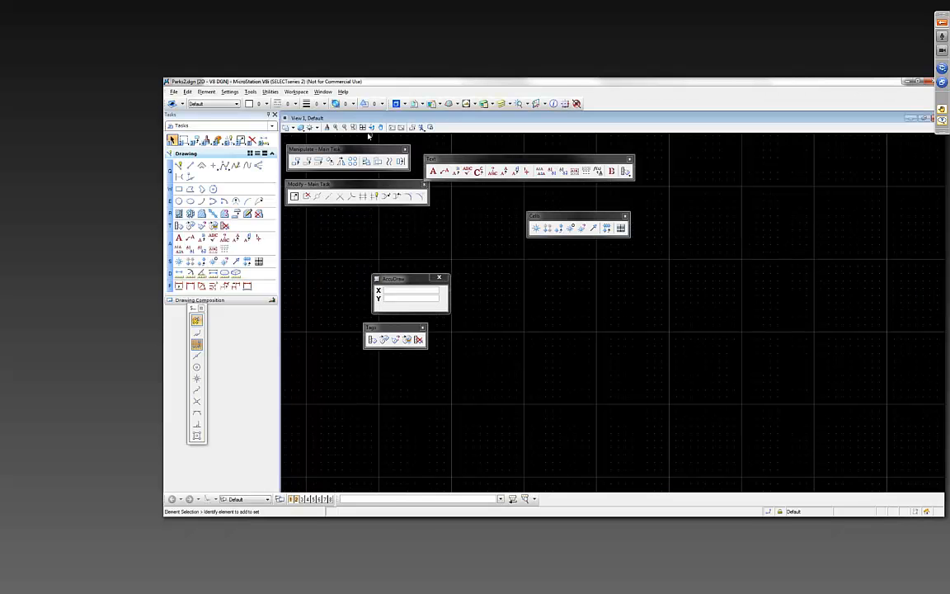
{"action": "left_click", "coordinate": [362, 127]}
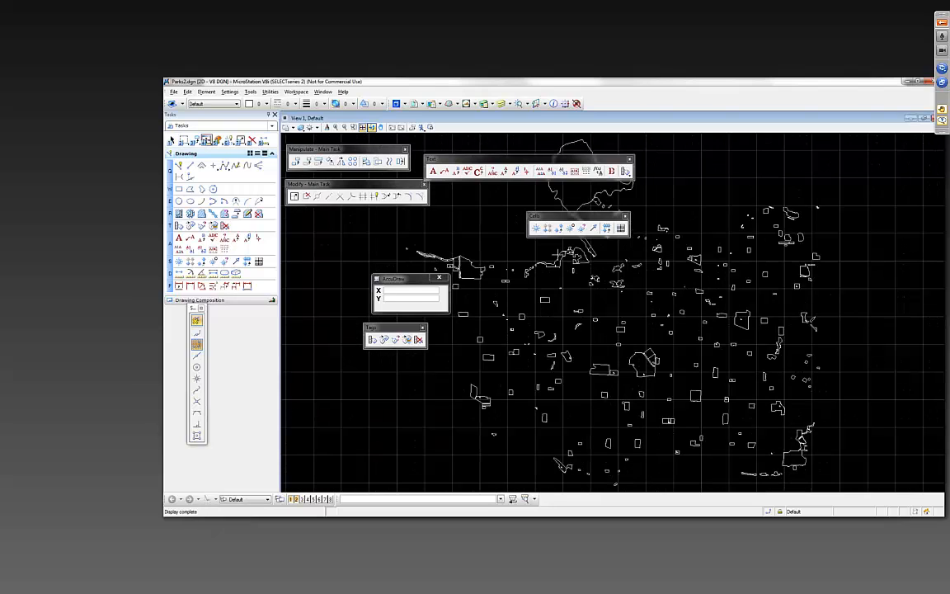
{"action": "left_click", "coordinate": [286, 118]}
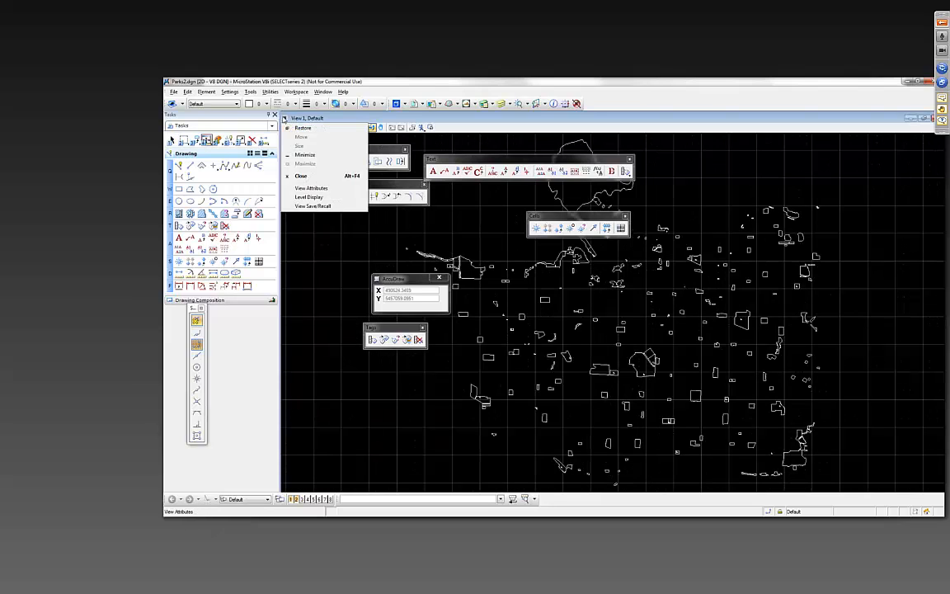
{"action": "left_click", "coordinate": [311, 188]}
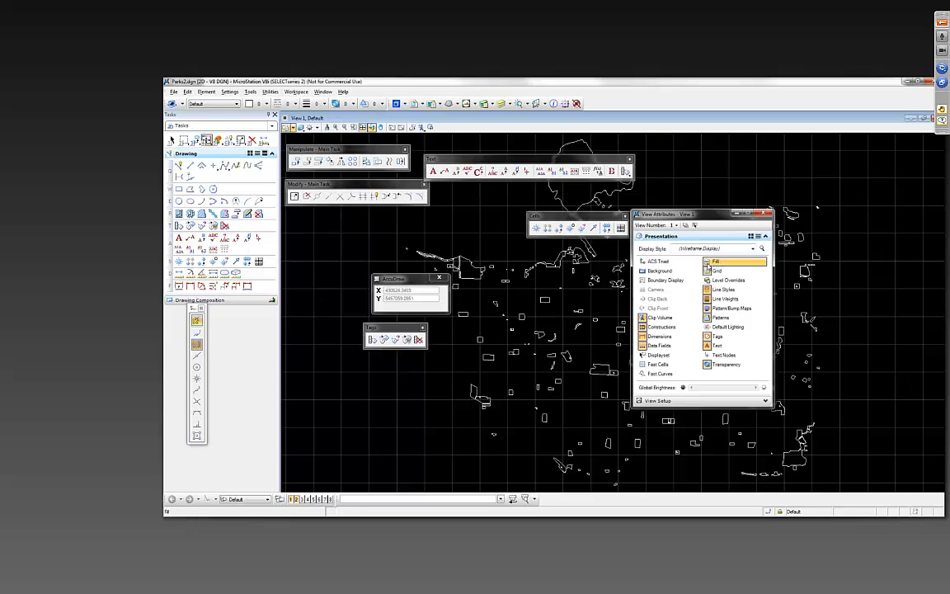
{"action": "left_click", "coordinate": [707, 260]}
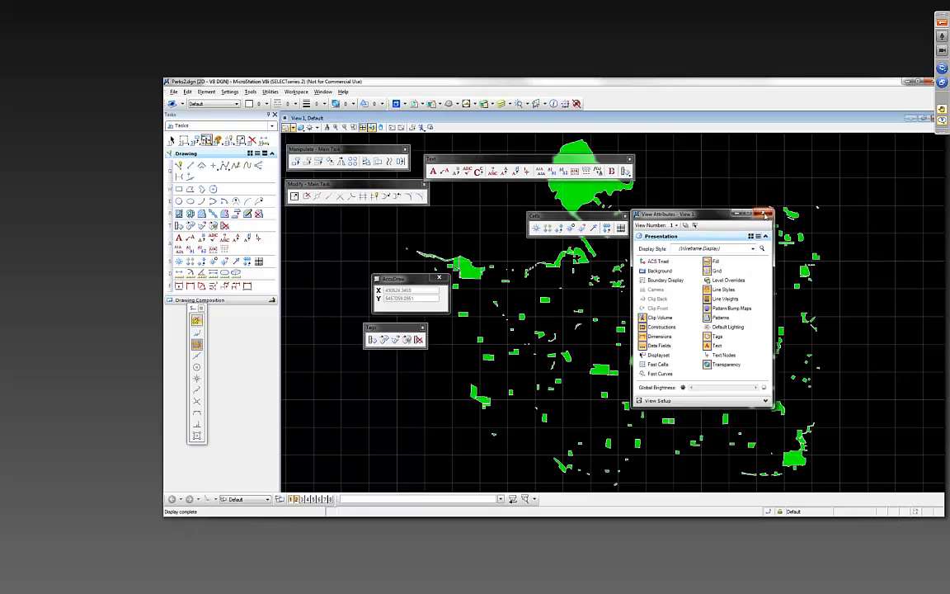
{"action": "left_click", "coordinate": [764, 213]}
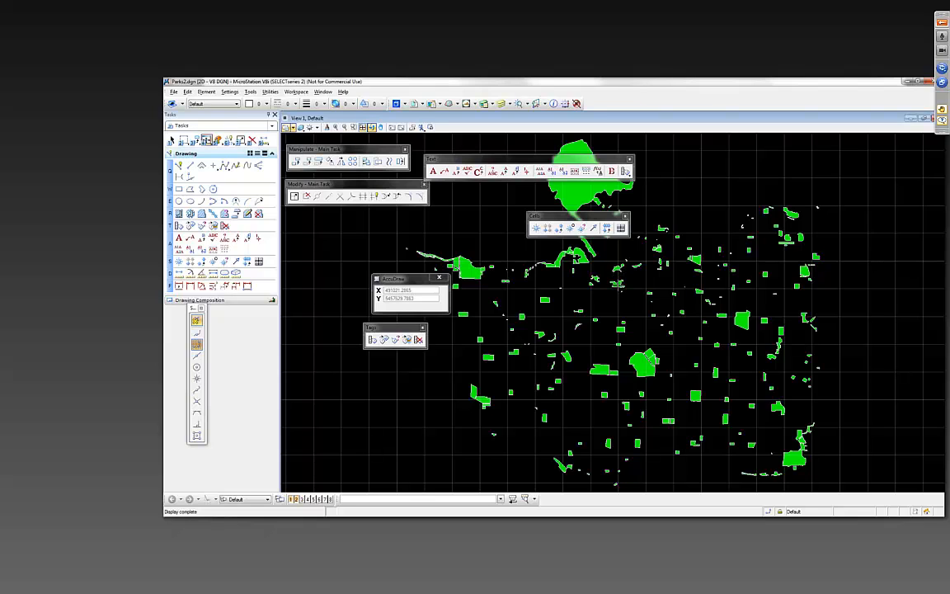
- Examine the filled park polygons up close in several areas of the drawing
{"action": "scroll", "coordinate": [618, 285], "scroll_direction": "down", "scroll_amount": 1}
{"action": "scroll", "coordinate": [618, 285], "scroll_direction": "up", "scroll_amount": 5}
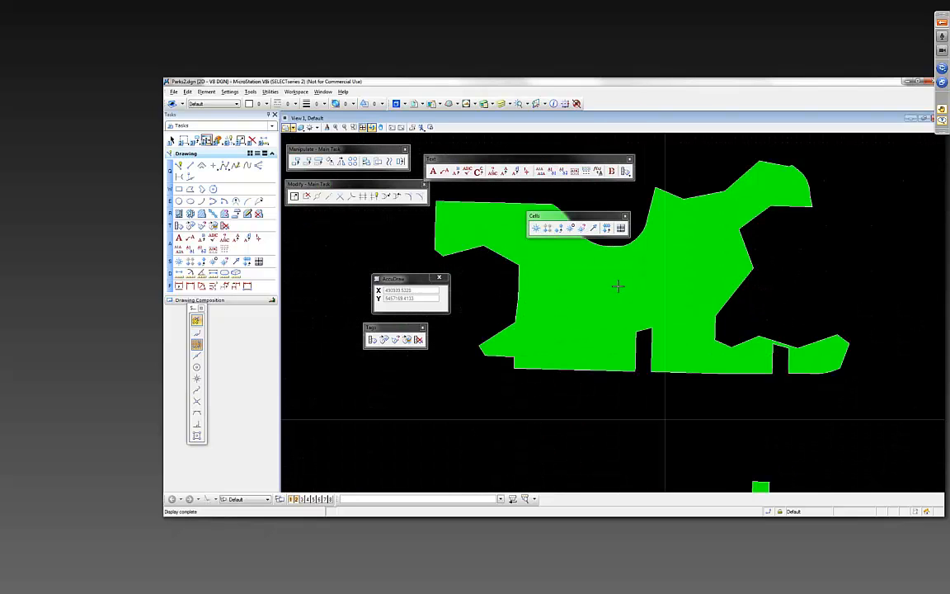
{"action": "scroll", "coordinate": [618, 286], "scroll_direction": "down", "scroll_amount": 3}
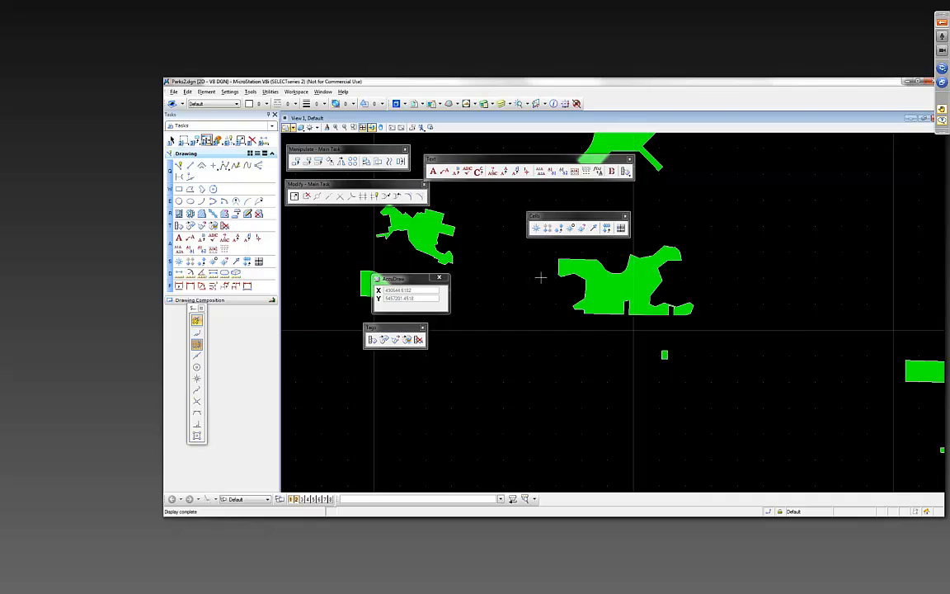
{"action": "scroll", "coordinate": [540, 277], "scroll_direction": "up", "scroll_amount": 2}
{"action": "left_click_drag", "start_coordinate": [674, 245], "coordinate": [792, 431]}
{"action": "scroll", "coordinate": [511, 270], "scroll_direction": "up", "scroll_amount": 1}
{"action": "left_click_drag", "start_coordinate": [509, 268], "coordinate": [761, 410]}
{"action": "scroll", "coordinate": [692, 342], "scroll_direction": "down", "scroll_amount": 3}
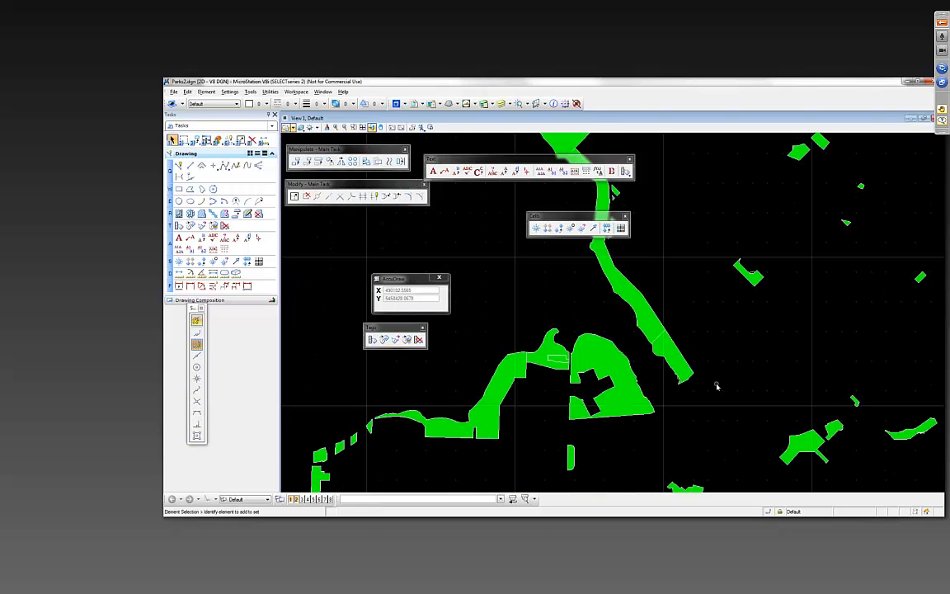
{"action": "left_click_drag", "start_coordinate": [784, 378], "coordinate": [645, 299]}
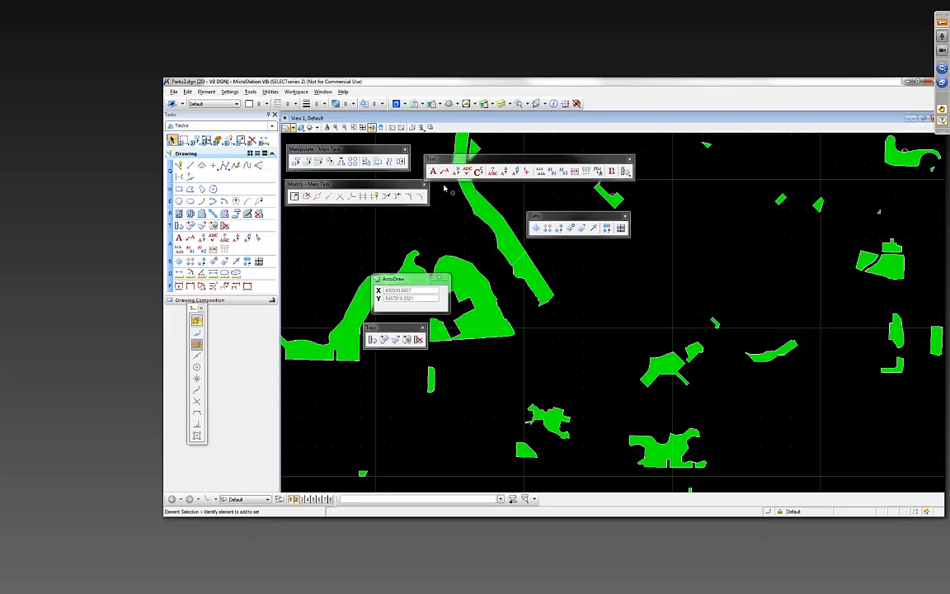
- Turn off the Fill attribute in View 1 and display the element information of the dog-face cell at the narrow park's tip
{"action": "left_click", "coordinate": [286, 127]}
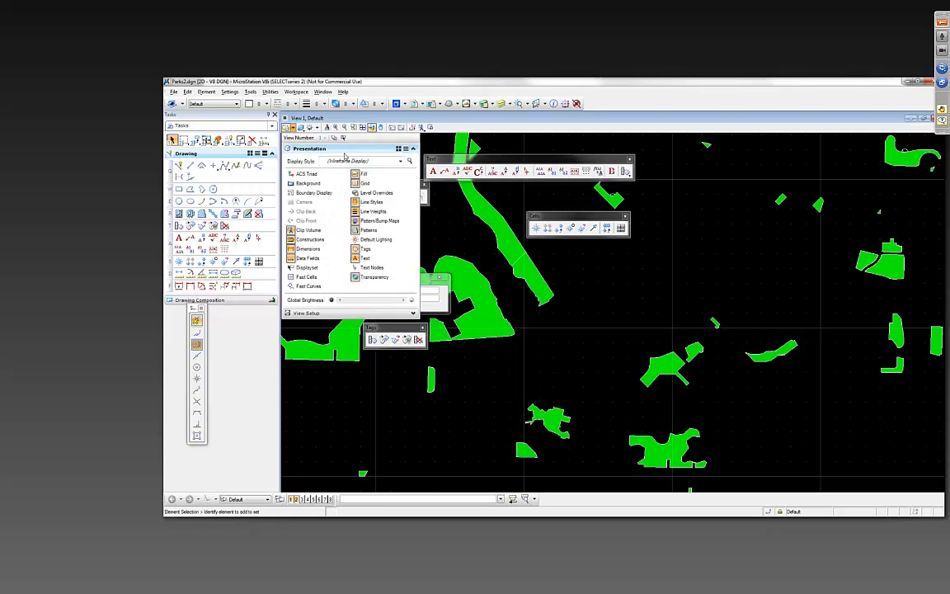
{"action": "left_click", "coordinate": [355, 173]}
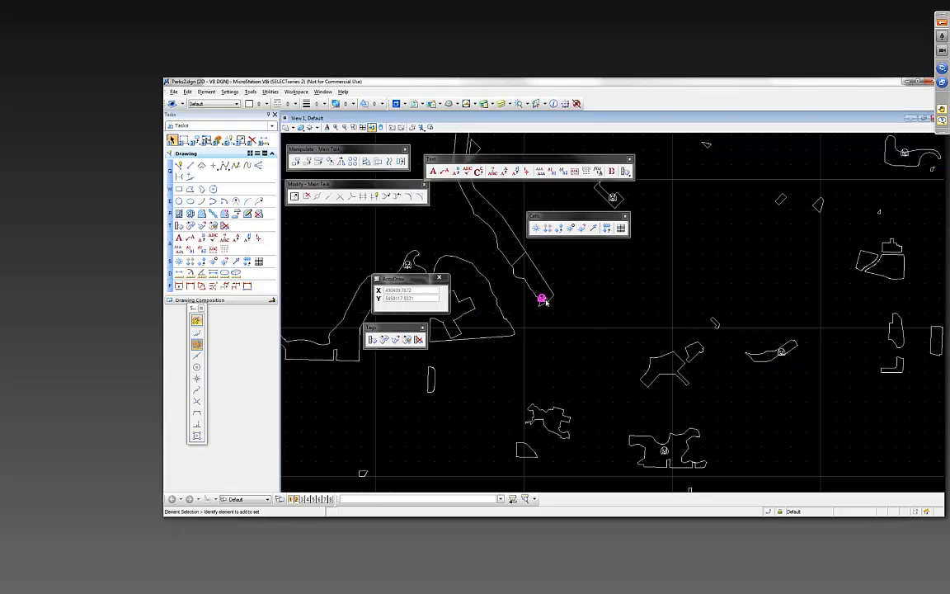
{"action": "scroll", "coordinate": [523, 296], "scroll_direction": "up", "scroll_amount": 4}
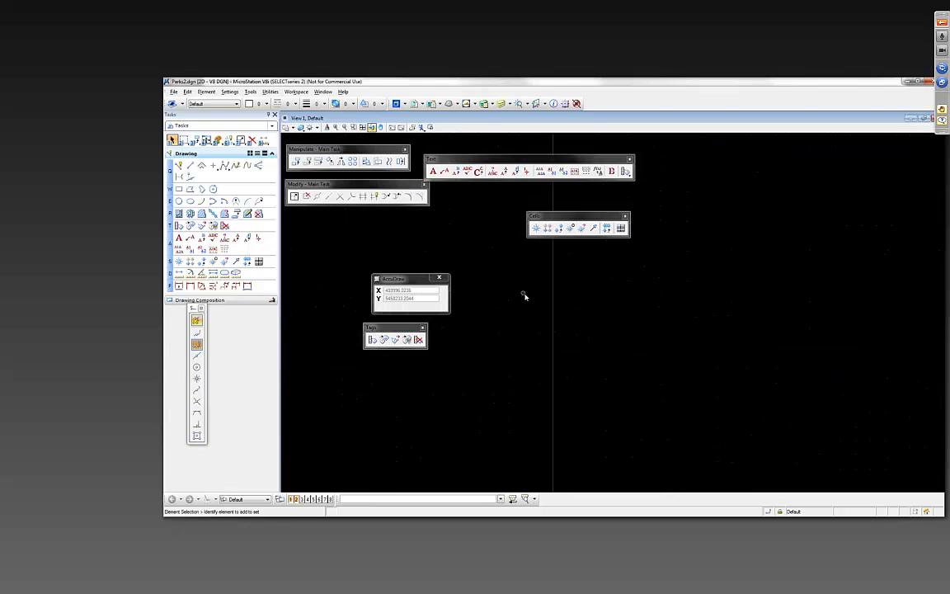
{"action": "scroll", "coordinate": [523, 294], "scroll_direction": "down", "scroll_amount": 2}
{"action": "left_click_drag", "start_coordinate": [698, 342], "coordinate": [542, 299]}
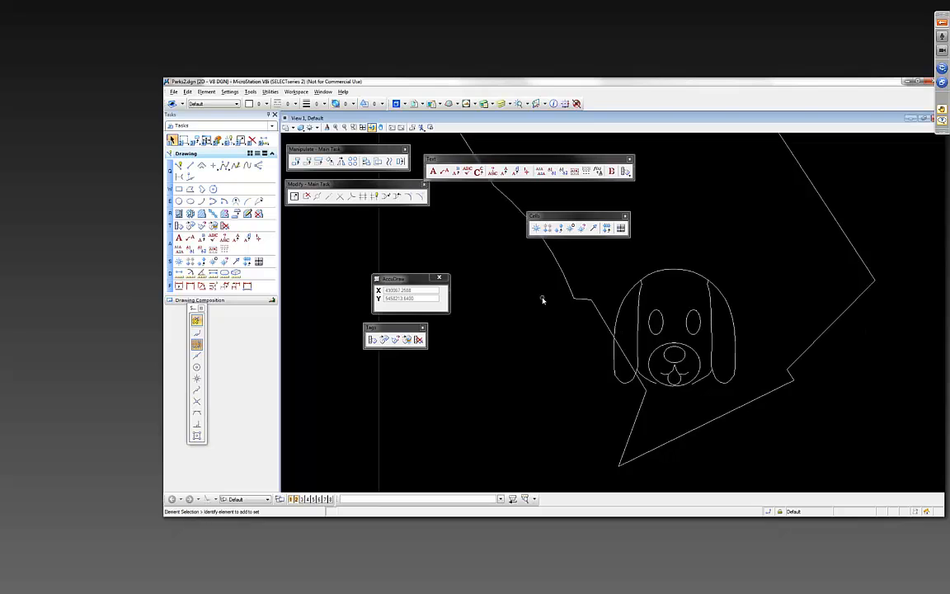
{"action": "left_click", "coordinate": [690, 324]}
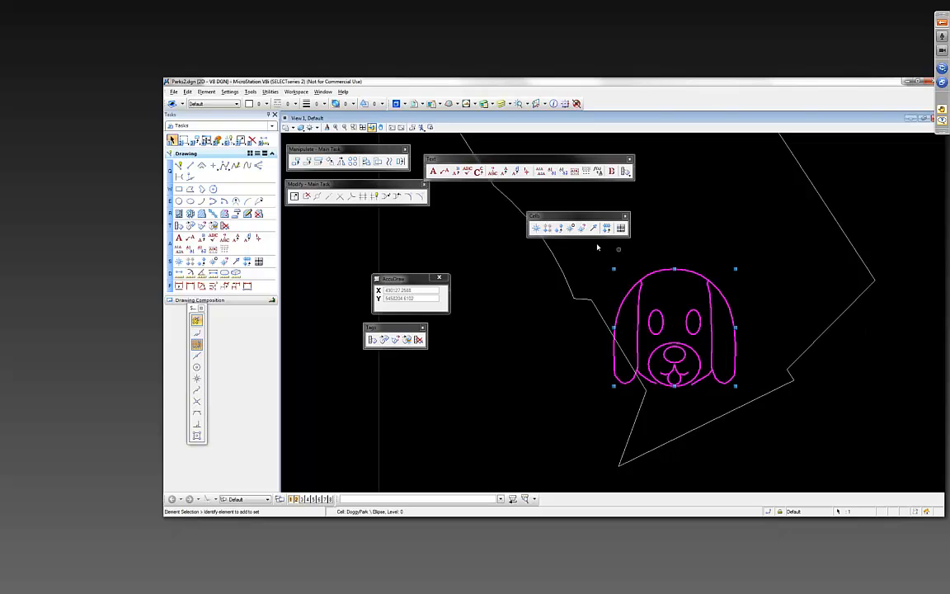
{"action": "left_click", "coordinate": [553, 104]}
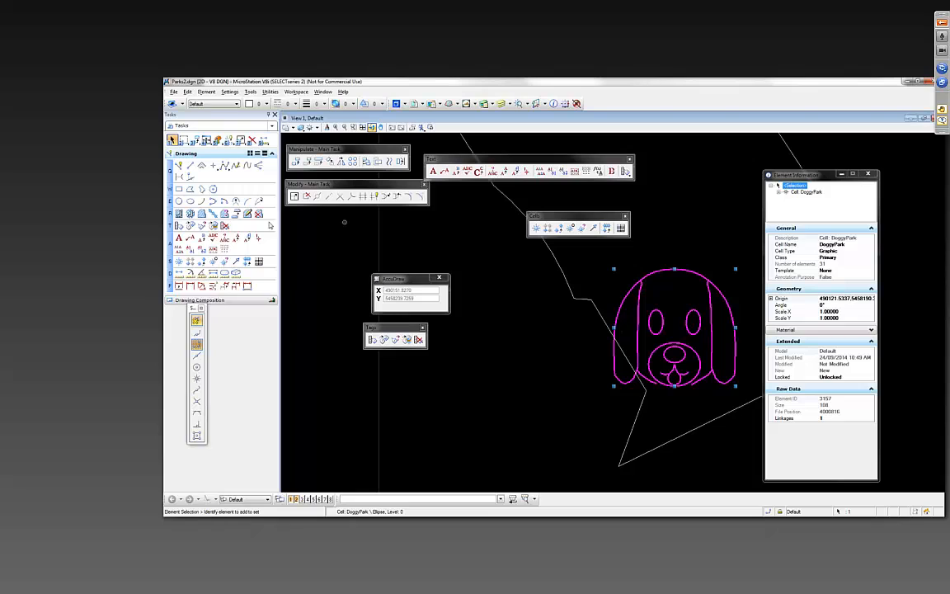
{"action": "left_click", "coordinate": [325, 255]}
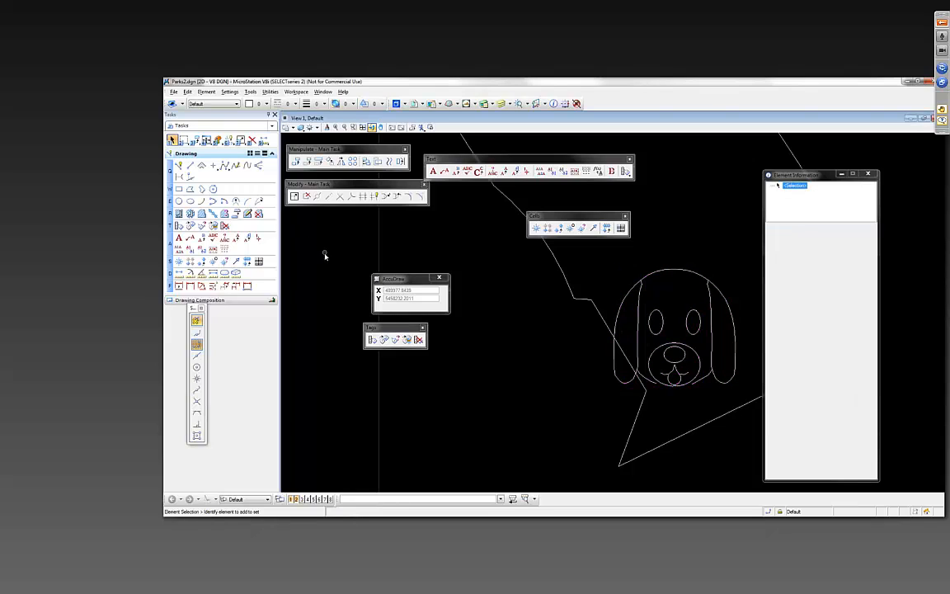
- Review the tags attached to the dog-face cell, moving the Tags tools clear of the drawing area
{"action": "left_click_drag", "start_coordinate": [383, 327], "coordinate": [315, 222]}
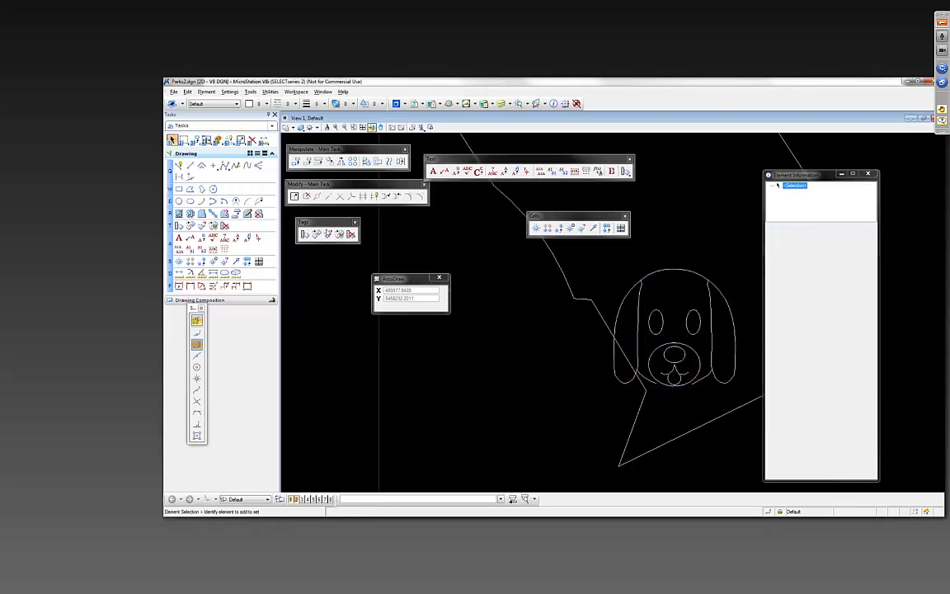
{"action": "left_click", "coordinate": [328, 235]}
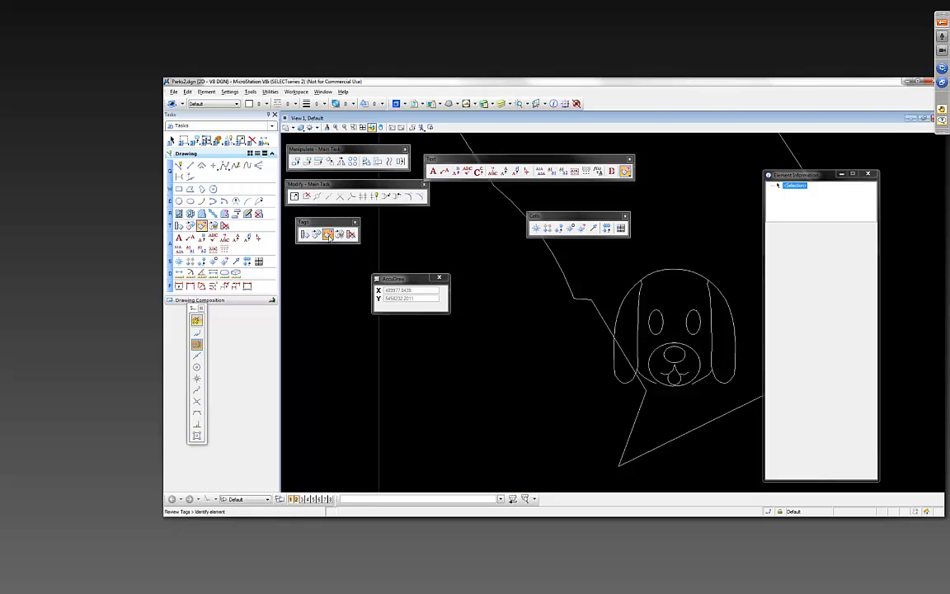
{"action": "left_click", "coordinate": [662, 328]}
{"action": "left_click", "coordinate": [761, 386]}
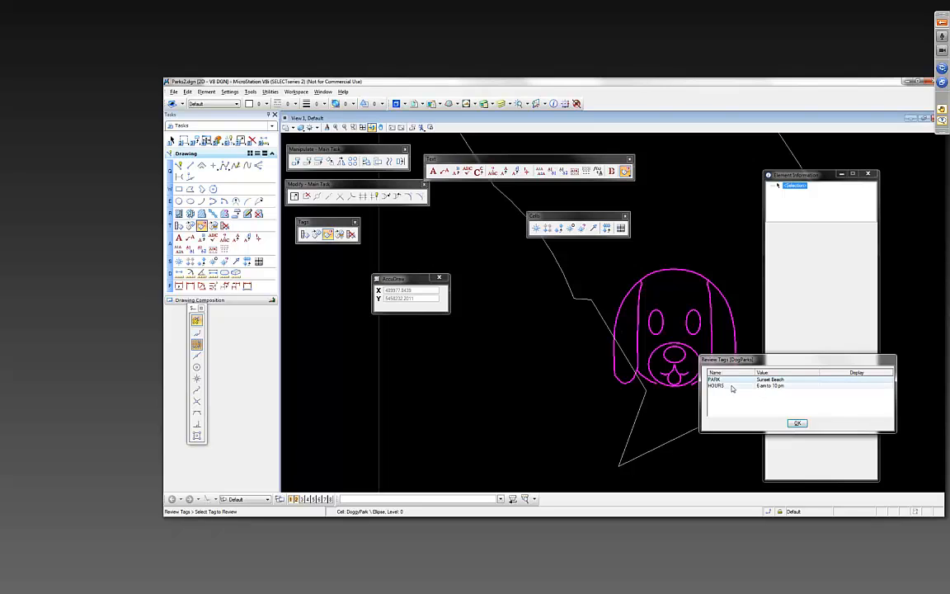
{"action": "left_click", "coordinate": [797, 424]}
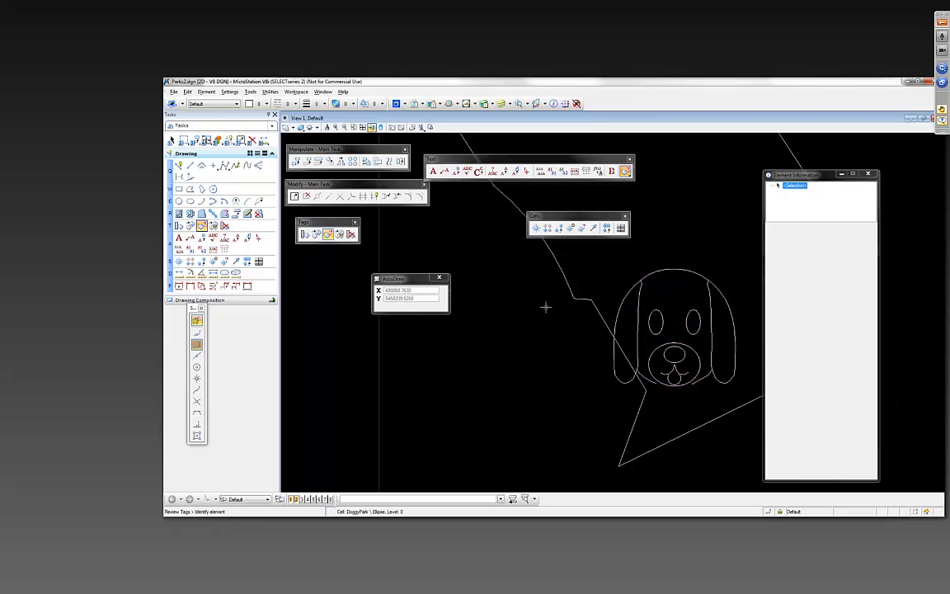
{"action": "scroll", "coordinate": [544, 306], "scroll_direction": "down", "scroll_amount": 4}
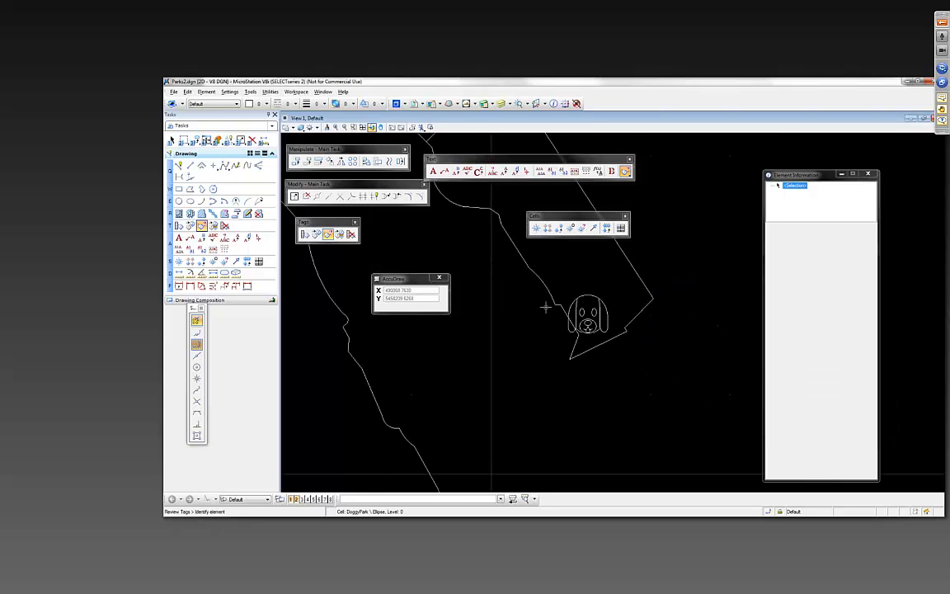
{"action": "left_click_drag", "start_coordinate": [519, 288], "coordinate": [586, 386]}
{"action": "scroll", "coordinate": [637, 277], "scroll_direction": "down", "scroll_amount": 2}
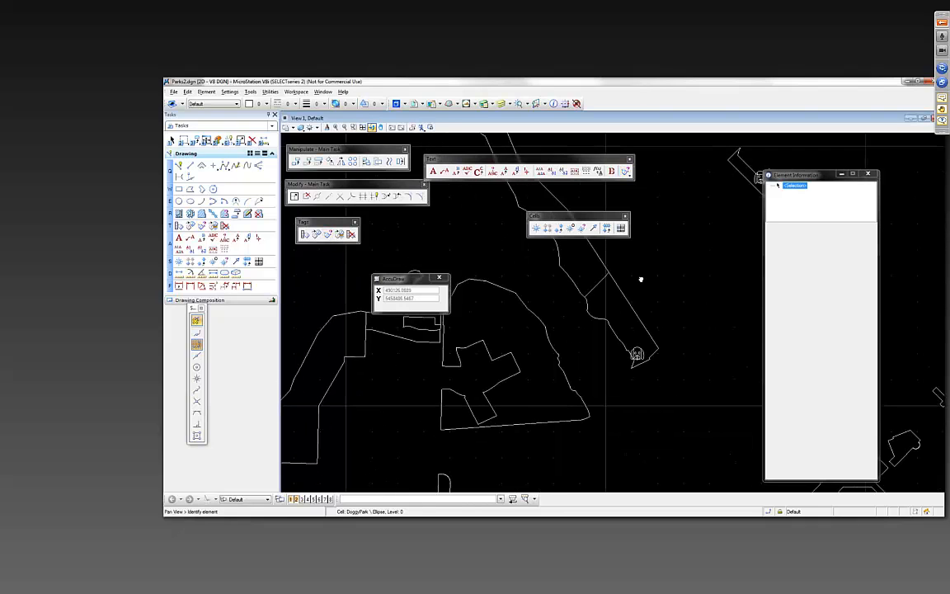
{"action": "left_click_drag", "start_coordinate": [638, 275], "coordinate": [661, 308]}
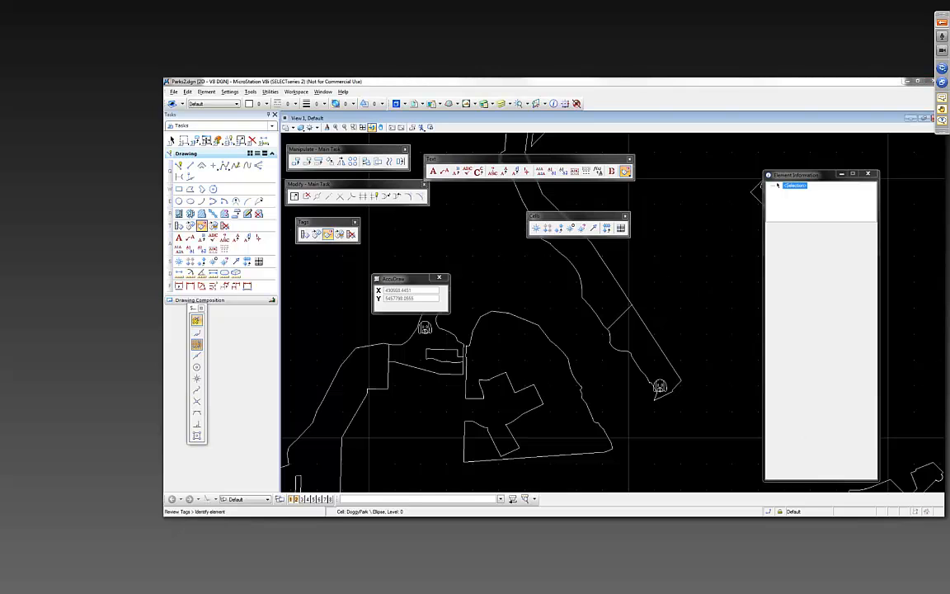
- Switch to FME Workbench and expose the igds_element_priority format attribute on the DogParks writer feature type
{"action": "key", "text": "alt+Tab"}
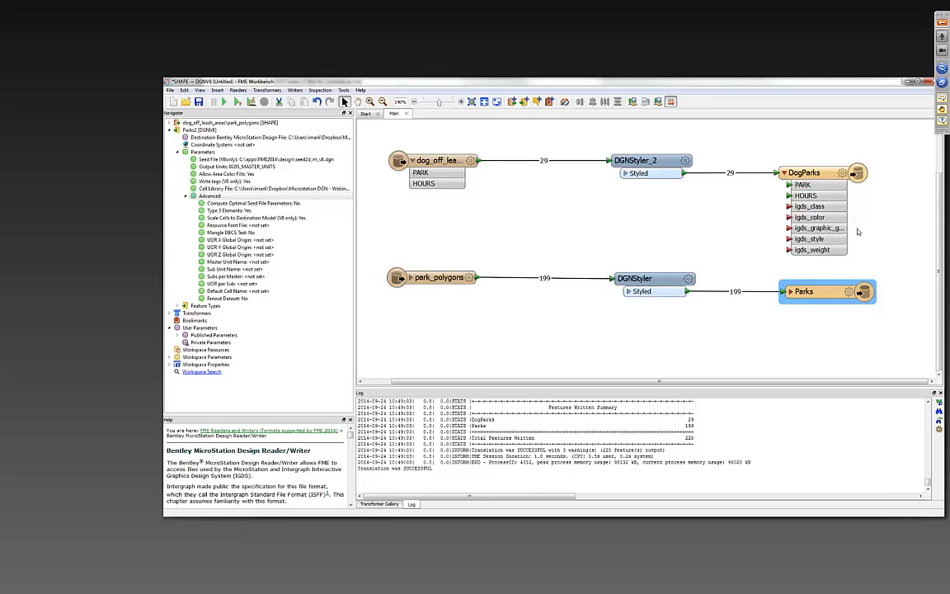
{"action": "left_click_drag", "start_coordinate": [816, 173], "coordinate": [798, 173]}
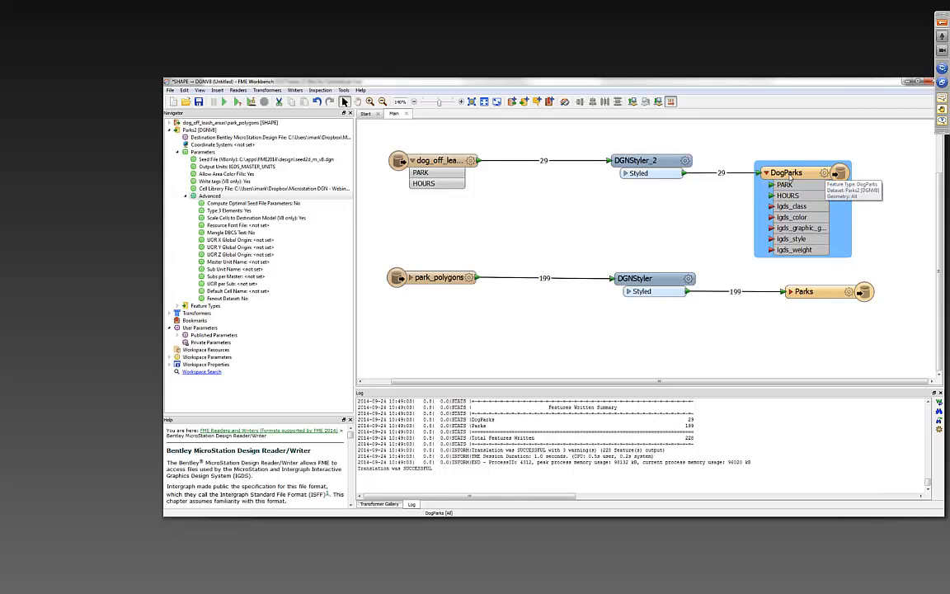
{"action": "left_click", "coordinate": [824, 173]}
{"action": "left_click", "coordinate": [609, 207]}
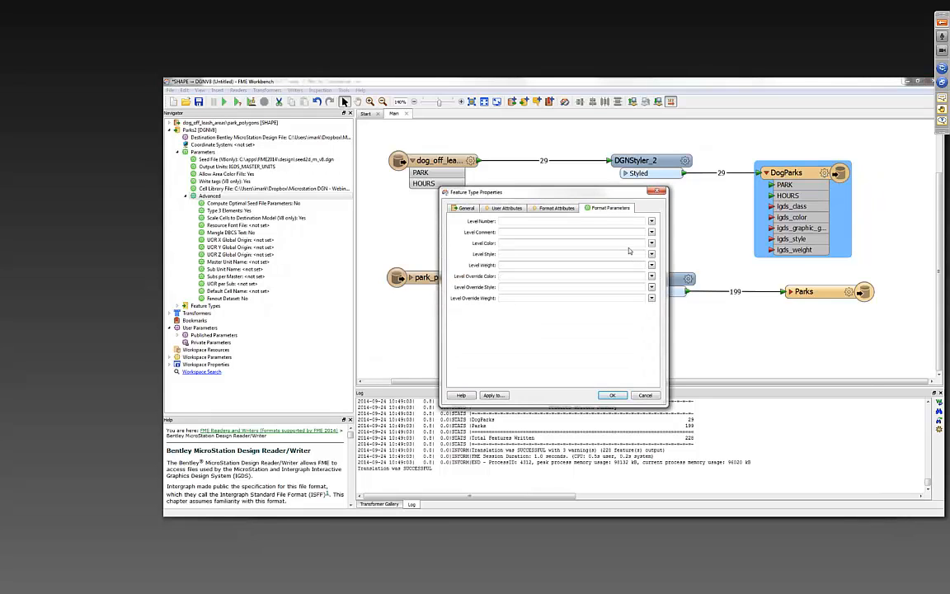
{"action": "left_click", "coordinate": [557, 208]}
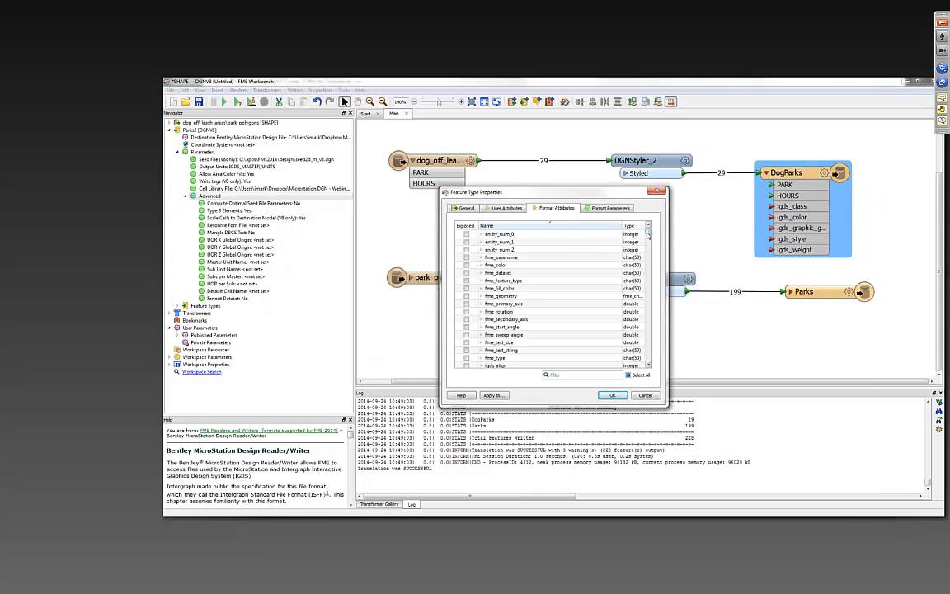
{"action": "left_click_drag", "start_coordinate": [648, 234], "coordinate": [647, 260]}
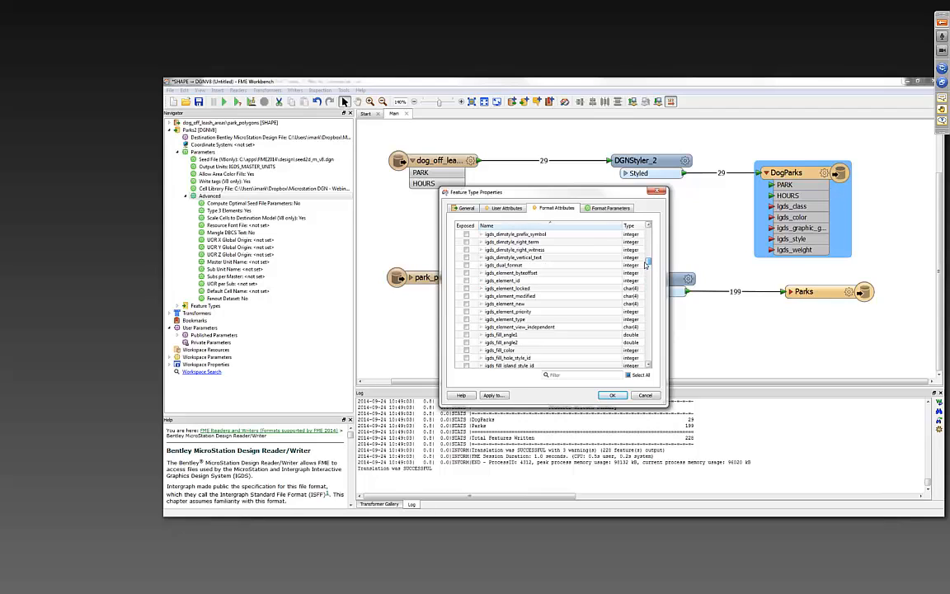
{"action": "left_click", "coordinate": [467, 311]}
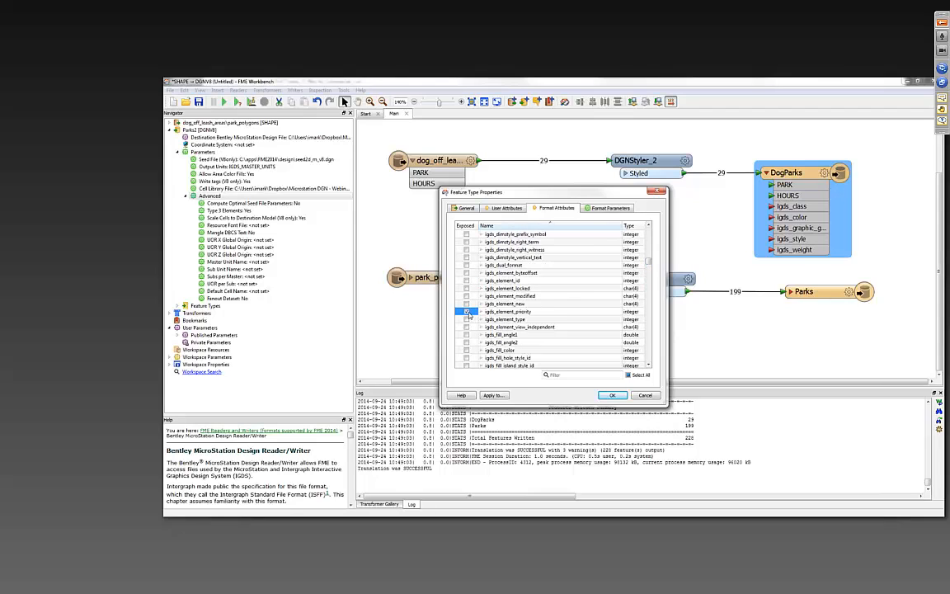
{"action": "left_click", "coordinate": [610, 395]}
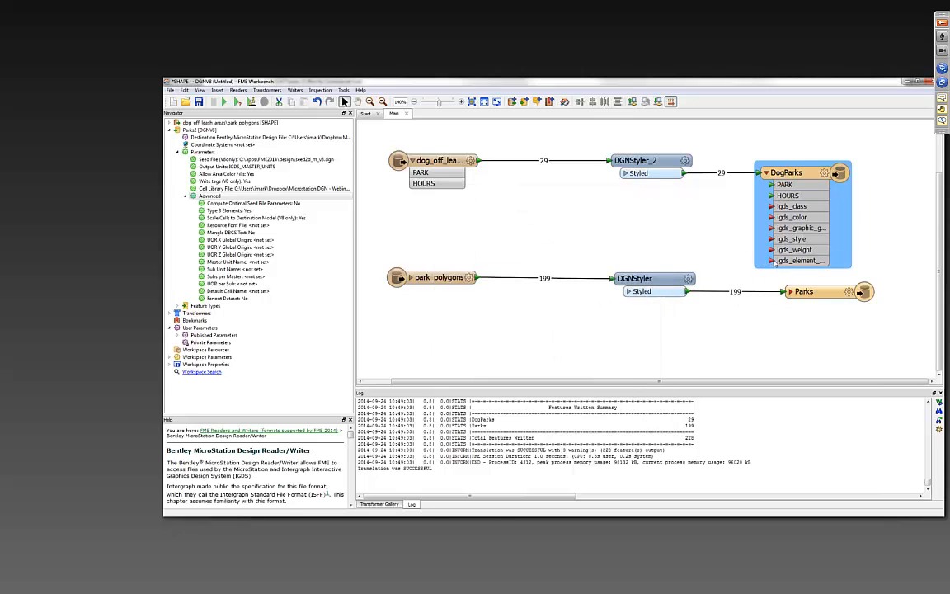
- Assign a constant value to the igds_element_priority attribute of DogParks and move the feature type farther from DGNStyler_2
{"action": "right_click", "coordinate": [784, 261]}
{"action": "left_click", "coordinate": [809, 268]}
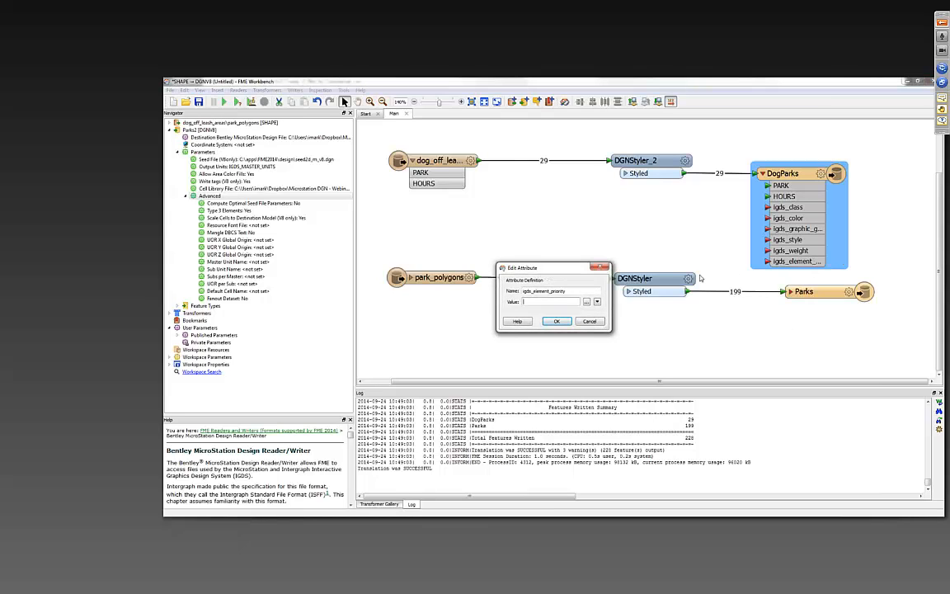
{"action": "left_click", "coordinate": [555, 321]}
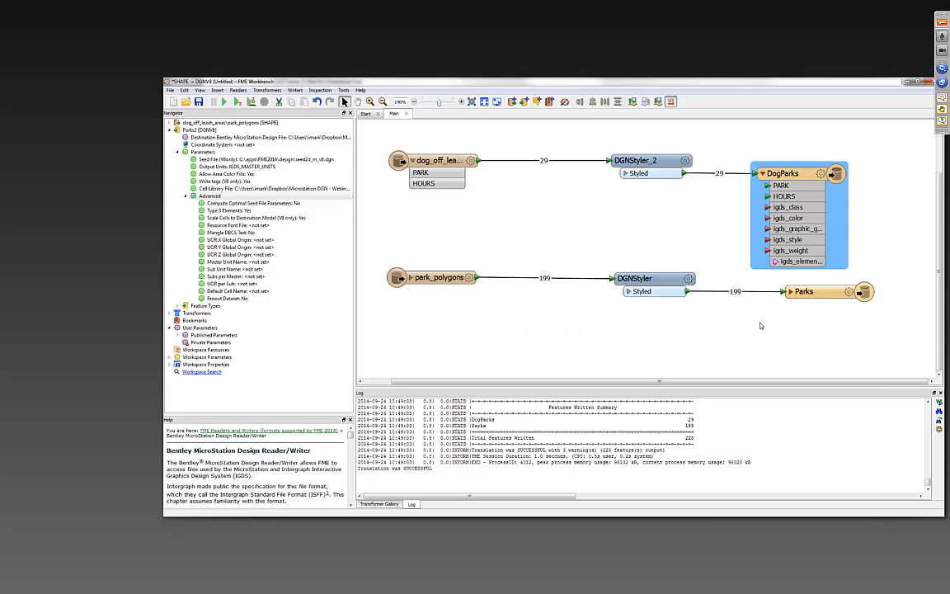
{"action": "left_click_drag", "start_coordinate": [792, 175], "coordinate": [823, 175]}
- Add a LabelPointReplacer transformer between the two stylers and connect the dog_off_leash_areas reader feature type to it
{"action": "left_click", "coordinate": [656, 218]}
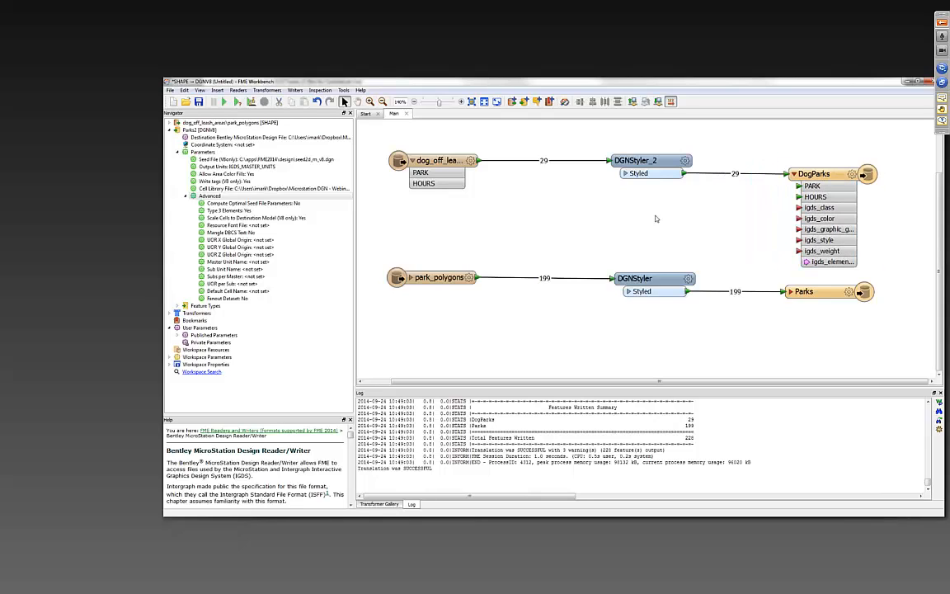
{"action": "type", "text": "label"}
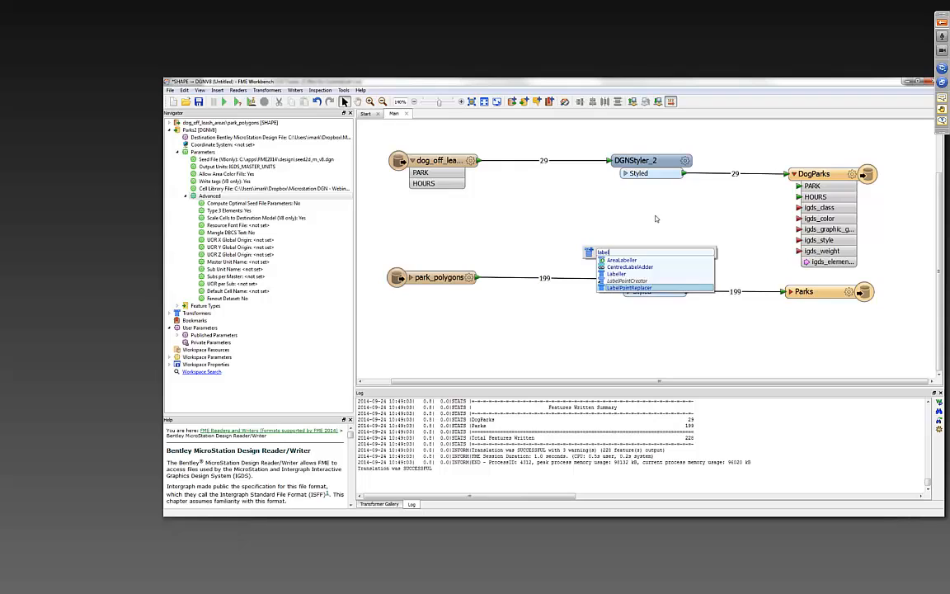
{"action": "key", "text": "Return"}
{"action": "left_click_drag", "start_coordinate": [690, 222], "coordinate": [645, 212]}
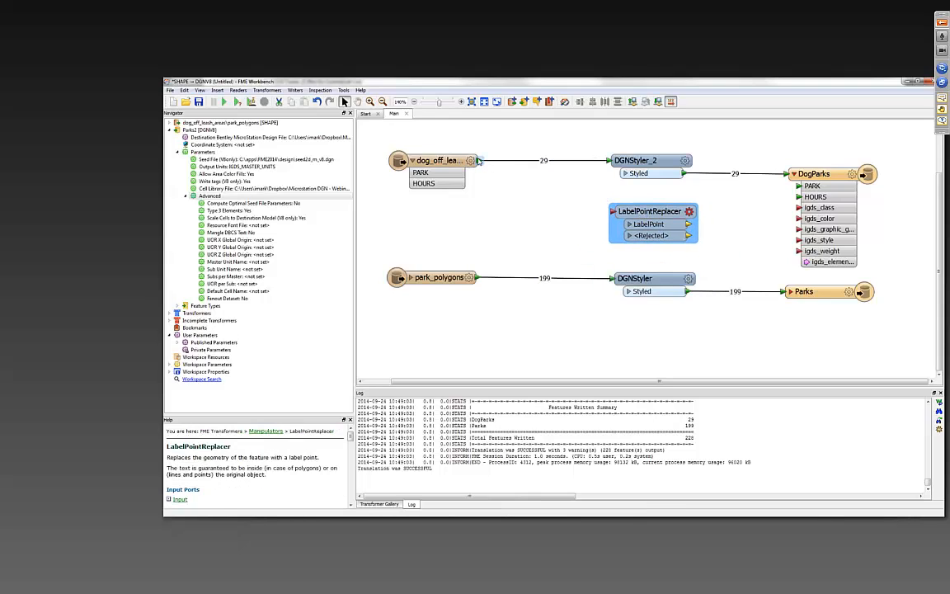
{"action": "left_click_drag", "start_coordinate": [478, 160], "coordinate": [612, 211]}
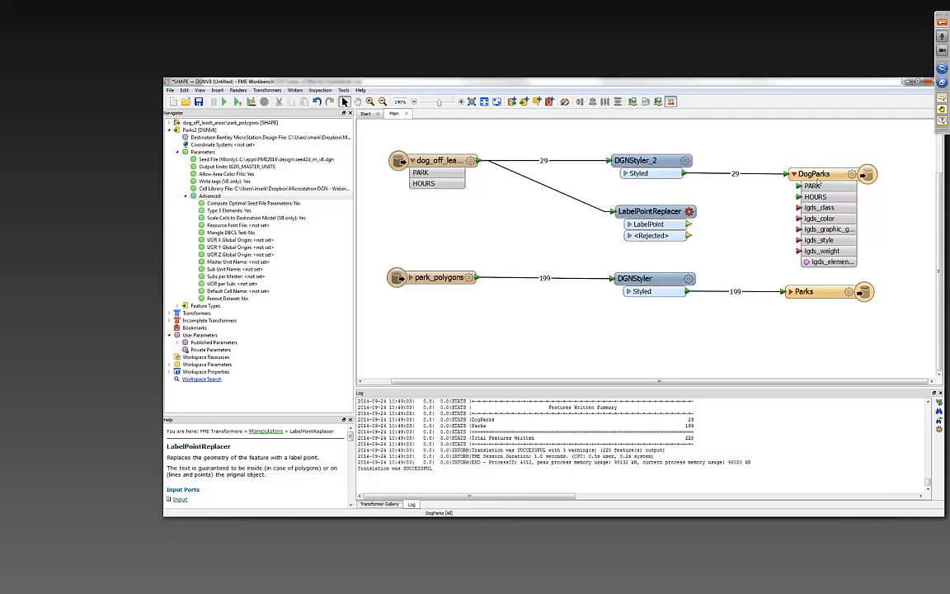
- Duplicate the DogParks writer feature type under the name Labels and connect the LabelPointReplacer's LabelPoint output to it
{"action": "left_click_drag", "start_coordinate": [818, 187], "coordinate": [772, 224]}
{"action": "key", "text": "ctrl+d"}
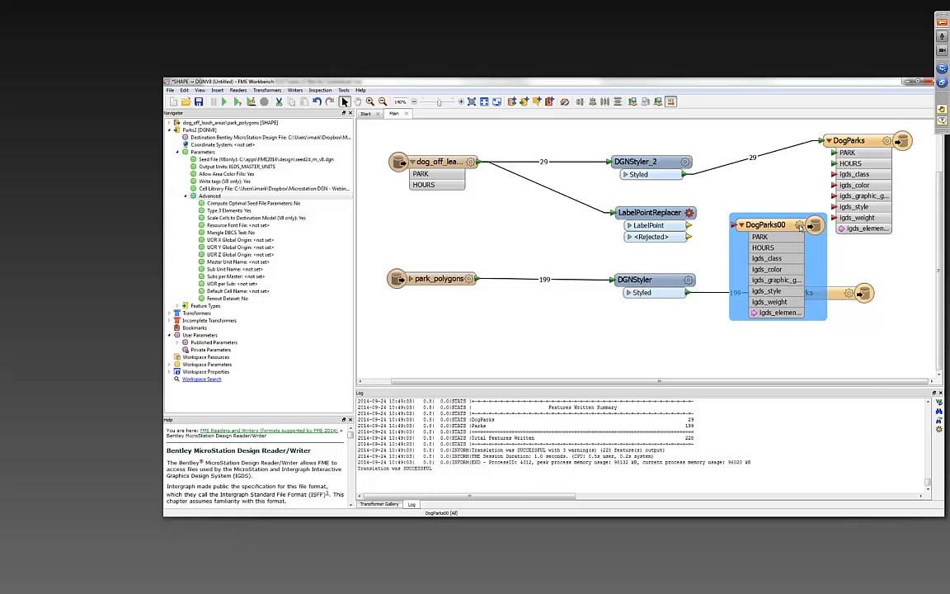
{"action": "left_click", "coordinate": [799, 225]}
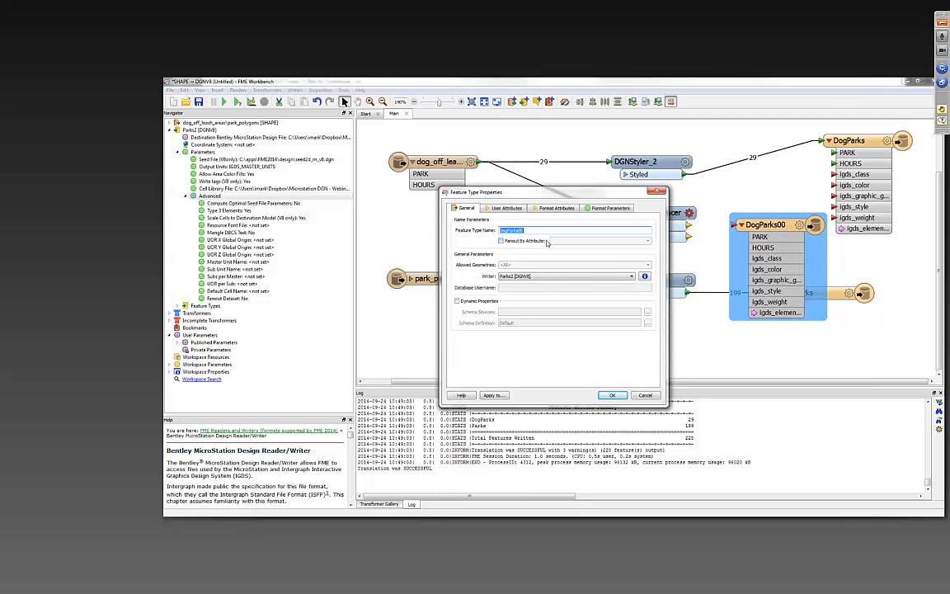
{"action": "type", "text": "Labels"}
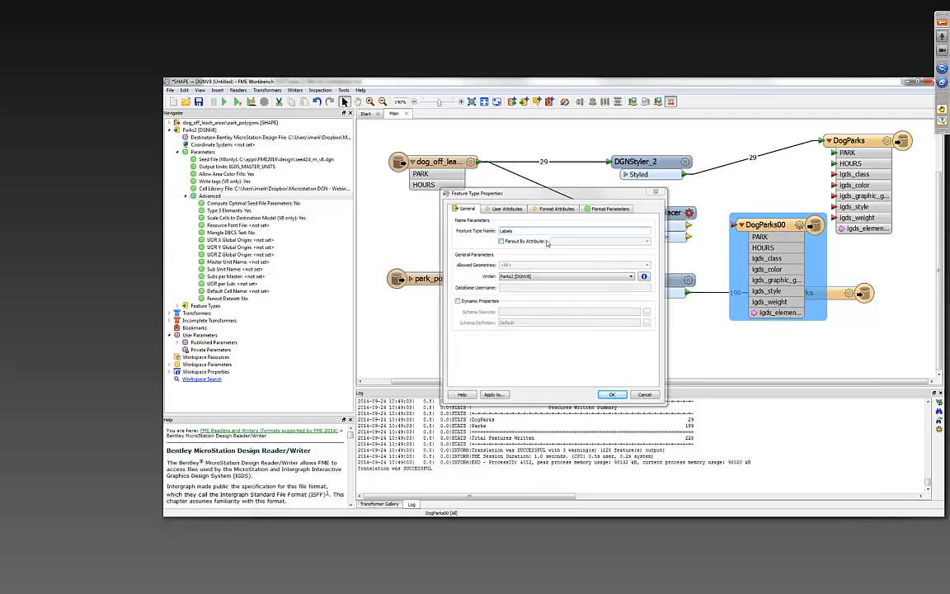
{"action": "key", "text": "Return"}
{"action": "left_click_drag", "start_coordinate": [688, 225], "coordinate": [735, 224]}
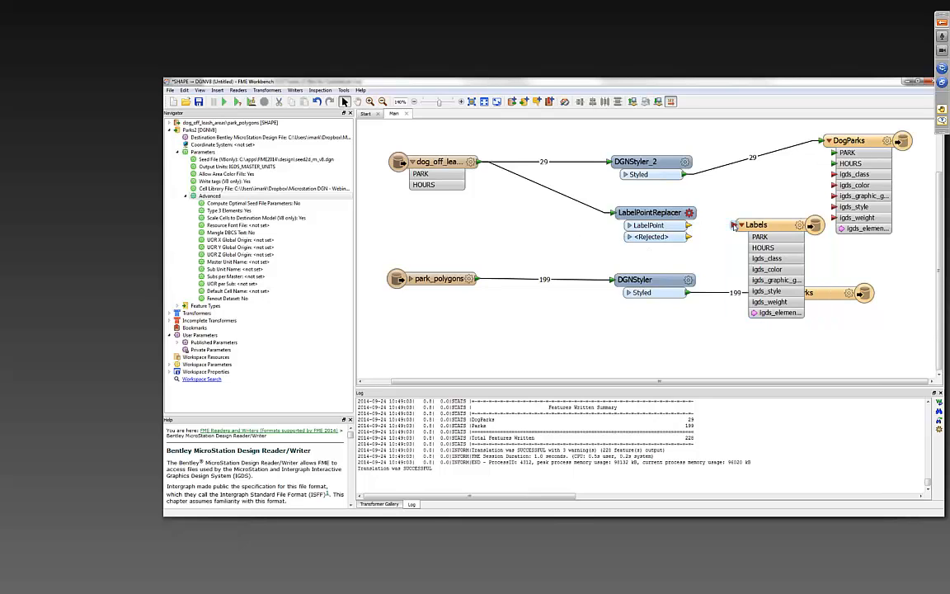
- Set the LabelPointReplacer's label to the PARK attribute with label height 50, and move Labels farther from the transformer
{"action": "left_click", "coordinate": [690, 213]}
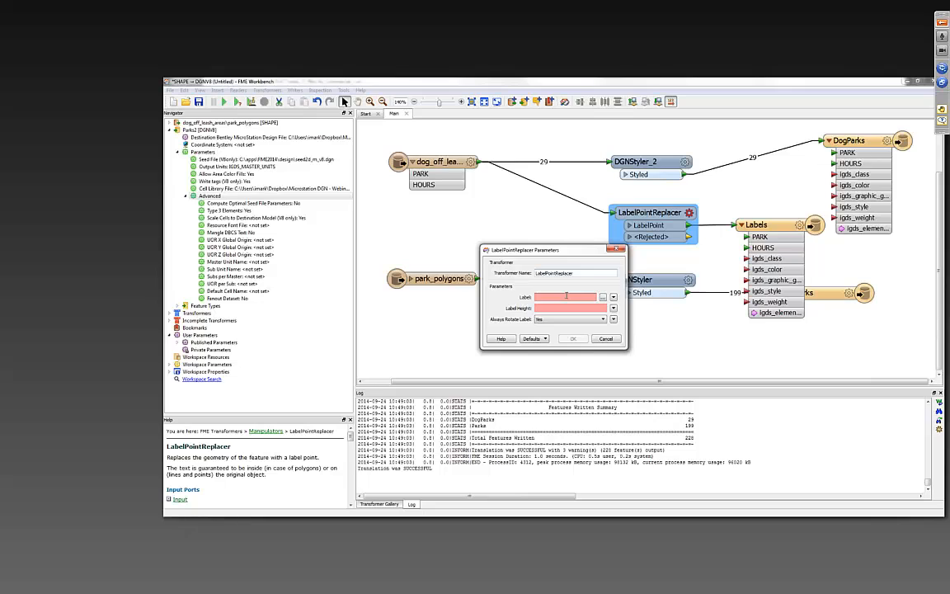
{"action": "left_click", "coordinate": [612, 297]}
{"action": "mouse_move", "coordinate": [635, 309]}
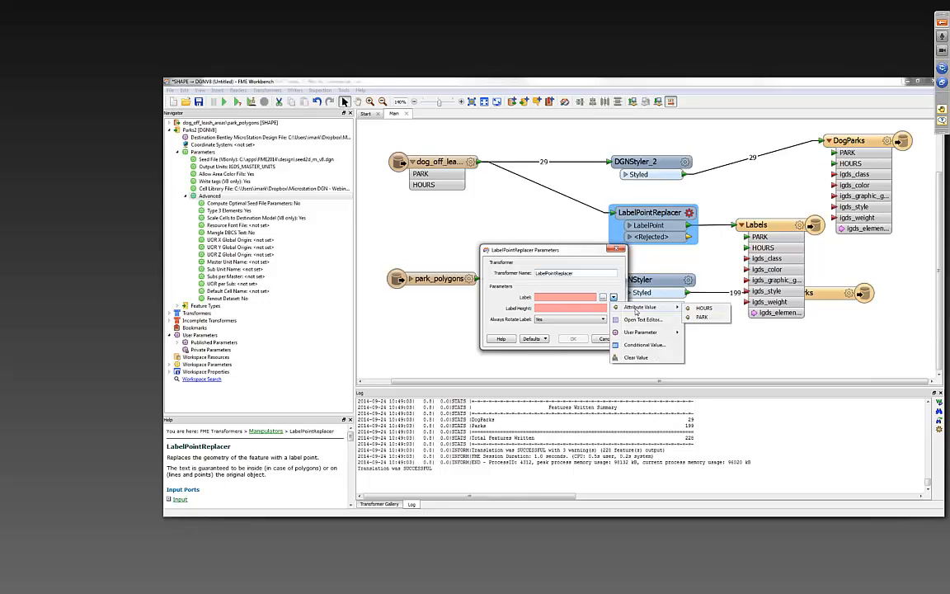
{"action": "left_click", "coordinate": [702, 318]}
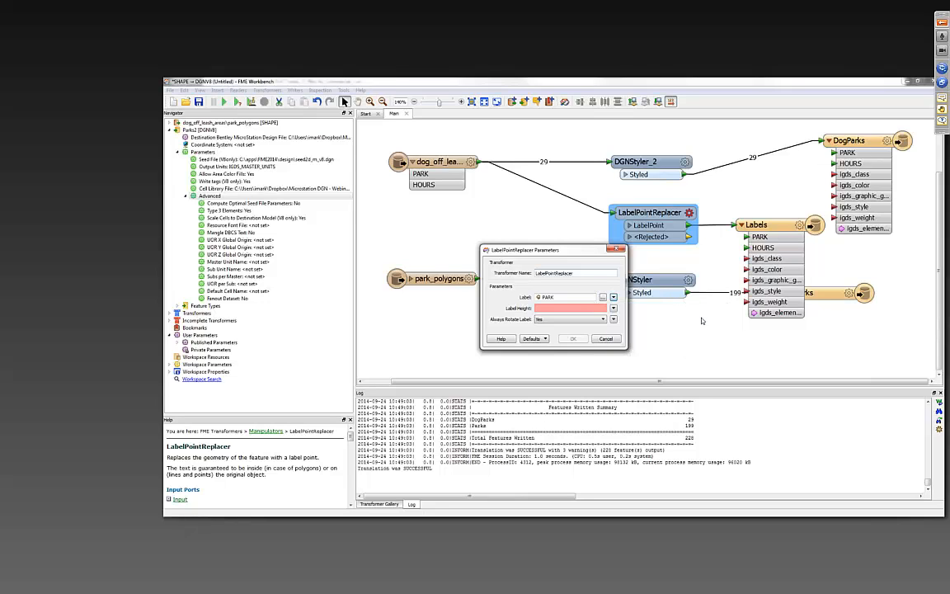
{"action": "left_click", "coordinate": [572, 307]}
{"action": "type", "text": "50"}
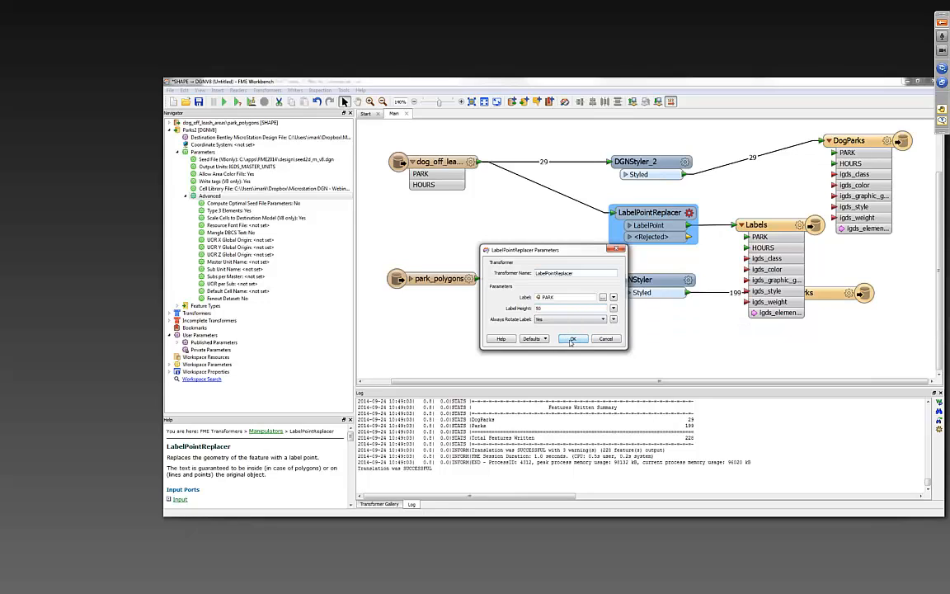
{"action": "left_click", "coordinate": [571, 340]}
{"action": "left_click_drag", "start_coordinate": [757, 224], "coordinate": [826, 224]}
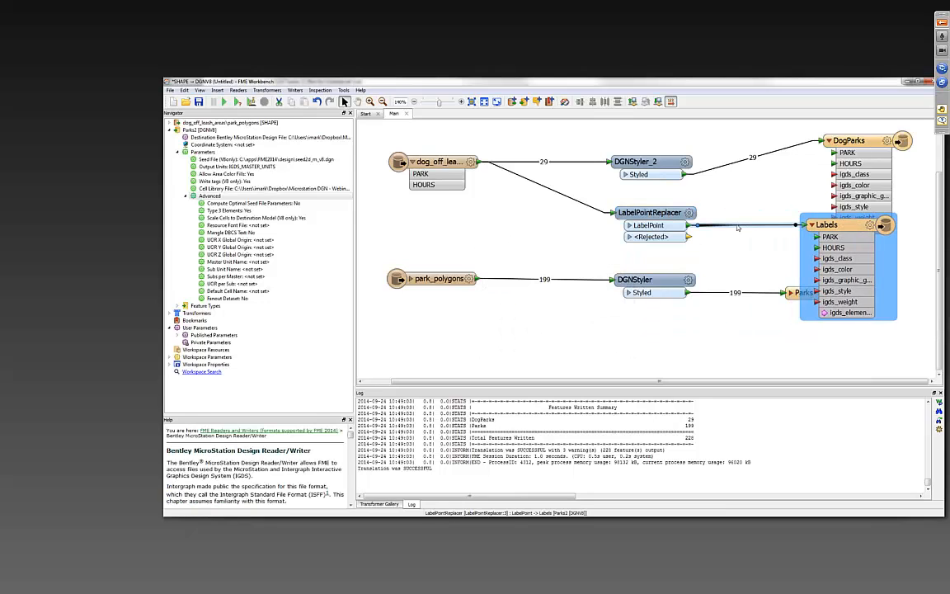
- Insert an Offsetter on the connection between LabelPointReplacer and Labels, setting its X offset to 50
{"action": "left_click", "coordinate": [741, 225]}
{"action": "type", "text": "off"}
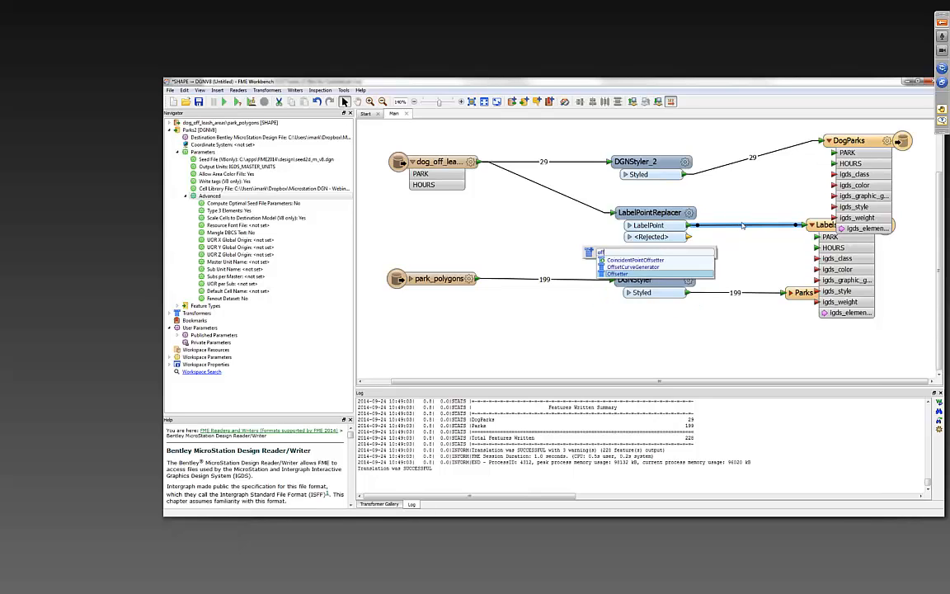
{"action": "key", "text": "Return"}
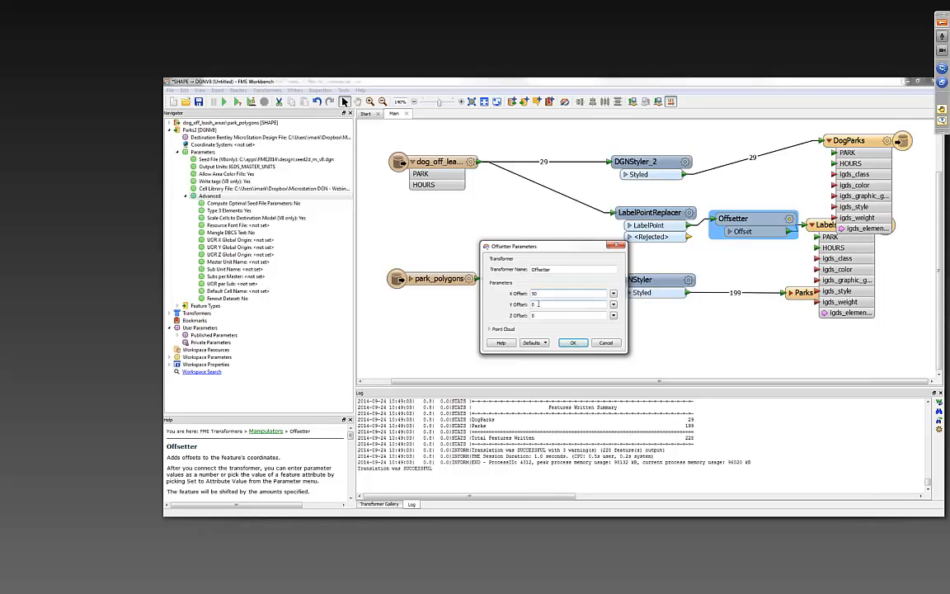
{"action": "double_click", "coordinate": [538, 305]}
{"action": "double_click", "coordinate": [537, 294]}
{"action": "left_click", "coordinate": [573, 342]}
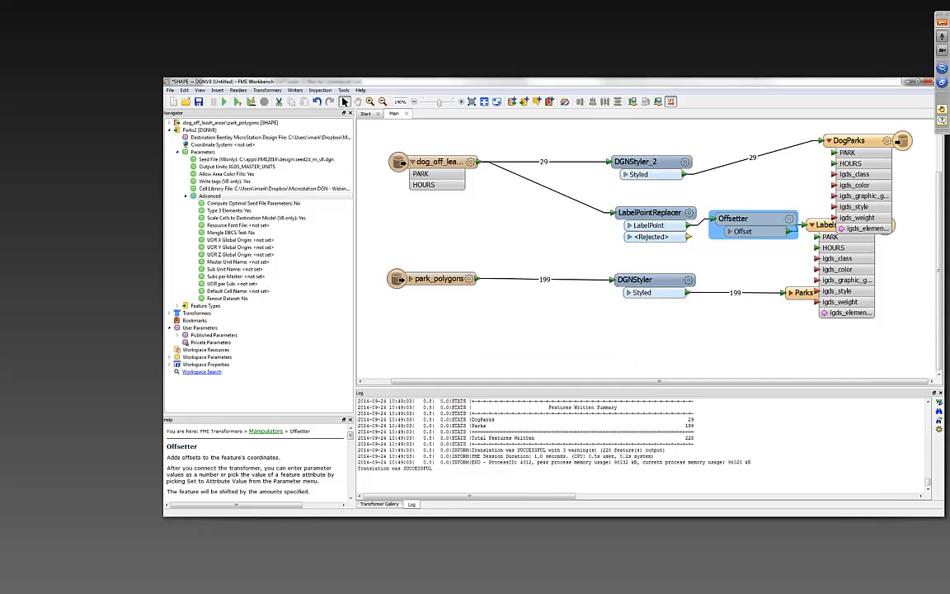
- Close the open Parks2.dgn drawing in MicroStation, switch back to FME Workbench and run the translation again
{"action": "key", "text": "alt+Tab"}
{"action": "key", "text": "ctrl+w"}
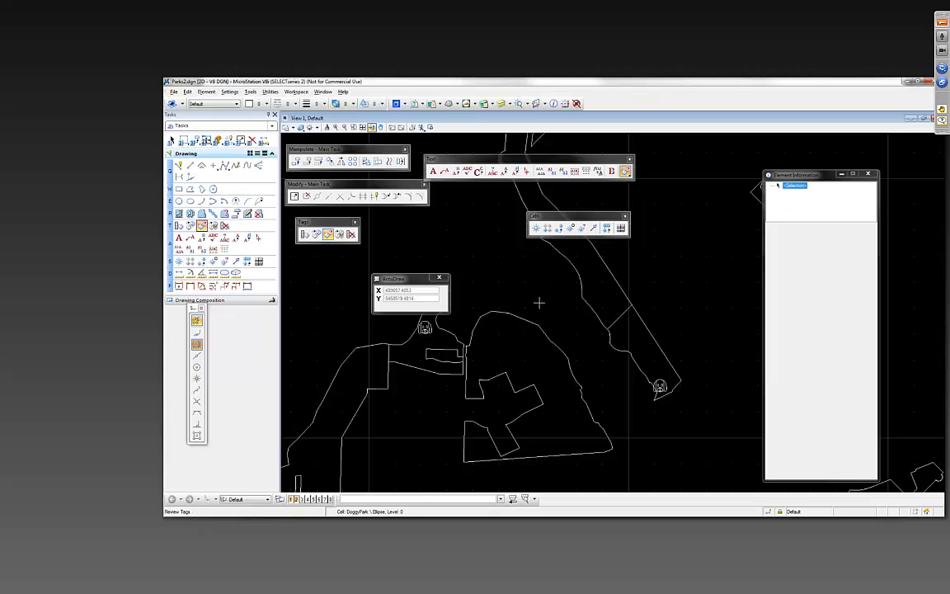
{"action": "key", "text": "alt+Tab"}
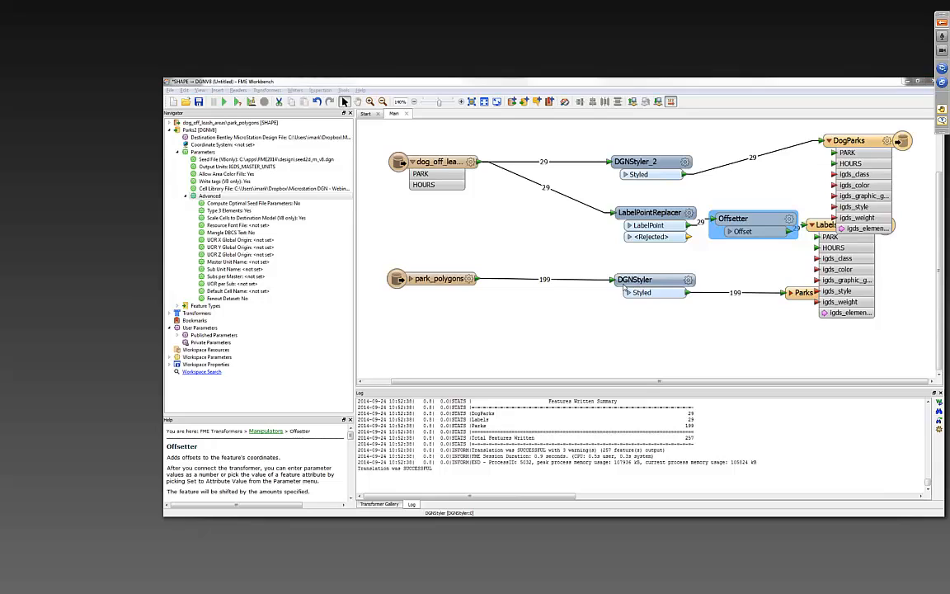
- Reopen the regenerated Parks2.dgn in MicroStation and maximize the View 1 window to display all elements
{"action": "key", "text": "alt+Tab"}
{"action": "left_click", "coordinate": [524, 223]}
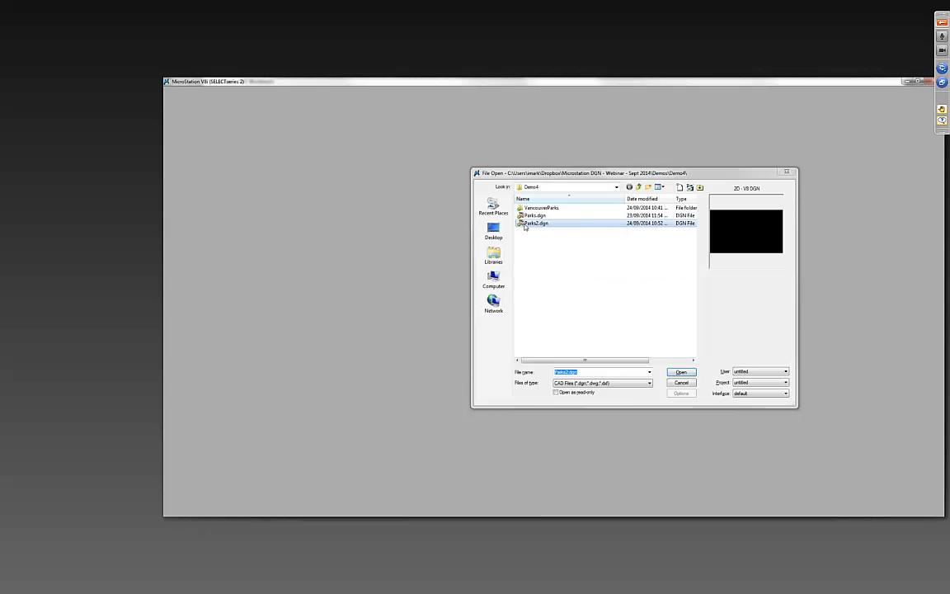
{"action": "double_click", "coordinate": [525, 224]}
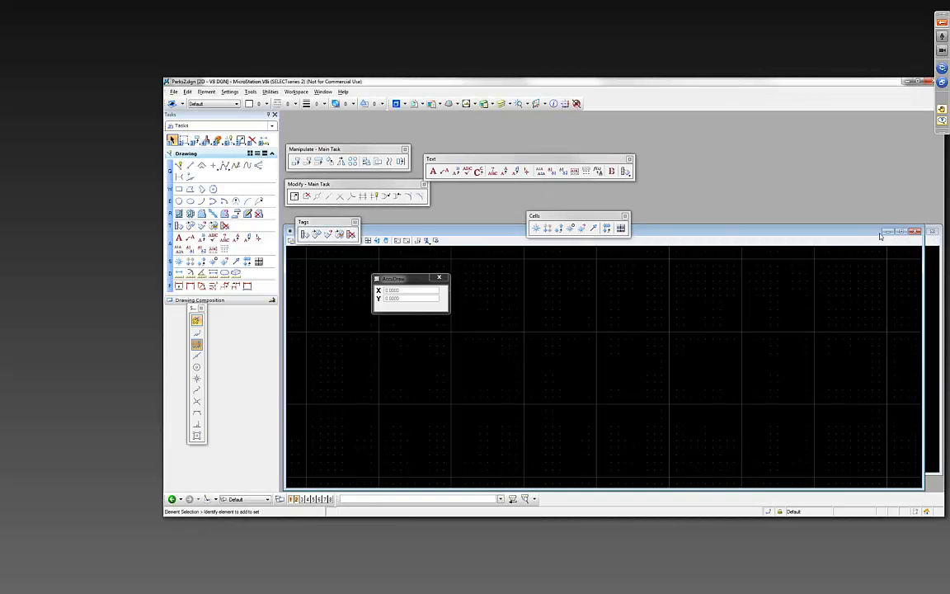
{"action": "left_click", "coordinate": [905, 232]}
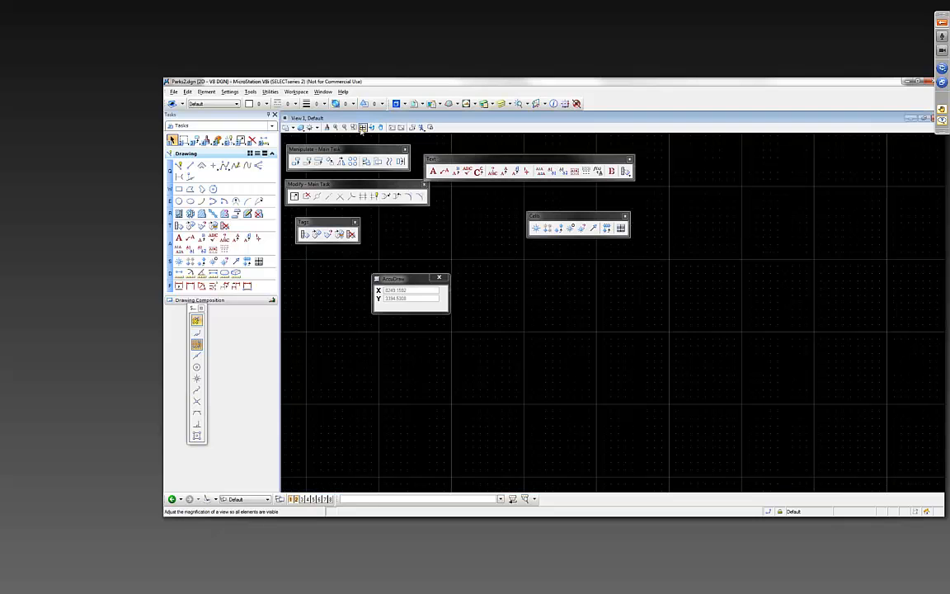
{"action": "left_click", "coordinate": [327, 126]}
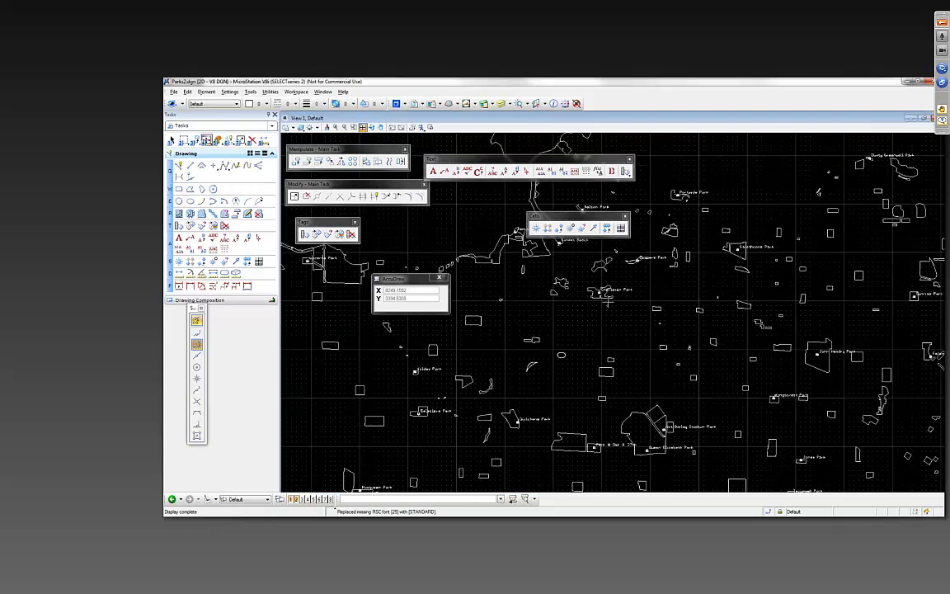
- Examine the park name labels beside the dog cells around Charleson Park and Coopers' Park
{"action": "scroll", "coordinate": [531, 371], "scroll_direction": "up", "scroll_amount": 5}
{"action": "scroll", "coordinate": [534, 374], "scroll_direction": "up", "scroll_amount": 2}
{"action": "left_click_drag", "start_coordinate": [535, 373], "coordinate": [690, 348]}
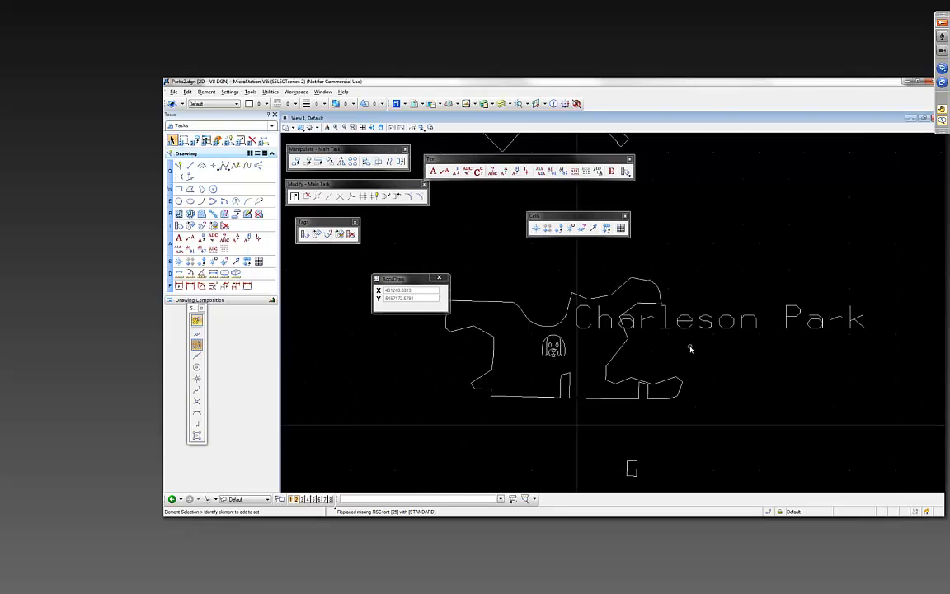
{"action": "mouse_move", "coordinate": [746, 233]}
{"action": "left_mouse_down"}
{"action": "mouse_move", "coordinate": [705, 318]}
{"action": "mouse_move", "coordinate": [621, 439]}
{"action": "left_mouse_up"}
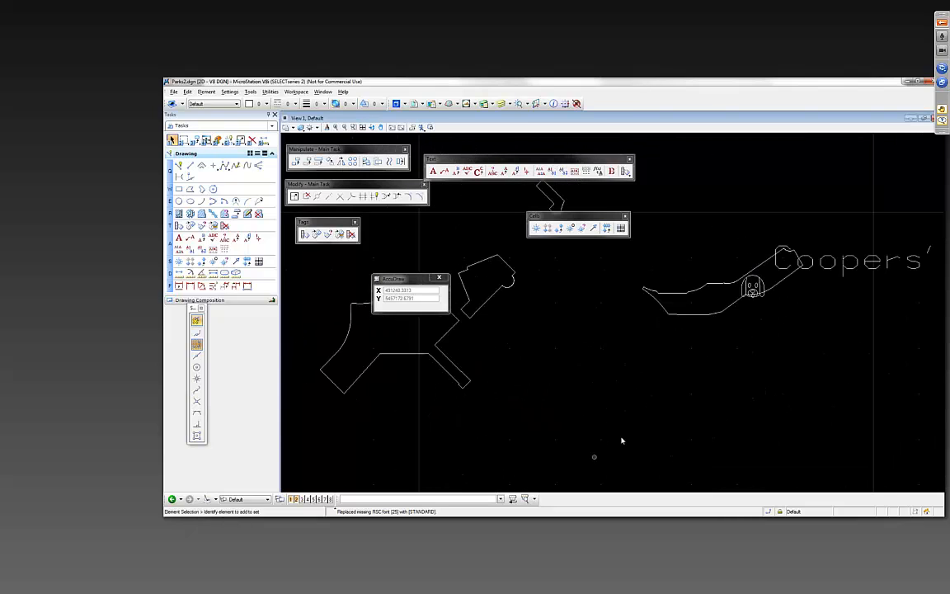
{"action": "left_click_drag", "start_coordinate": [735, 407], "coordinate": [598, 406]}
{"action": "left_click_drag", "start_coordinate": [923, 335], "coordinate": [480, 426]}
{"action": "scroll", "coordinate": [726, 312], "scroll_direction": "down", "scroll_amount": 5}
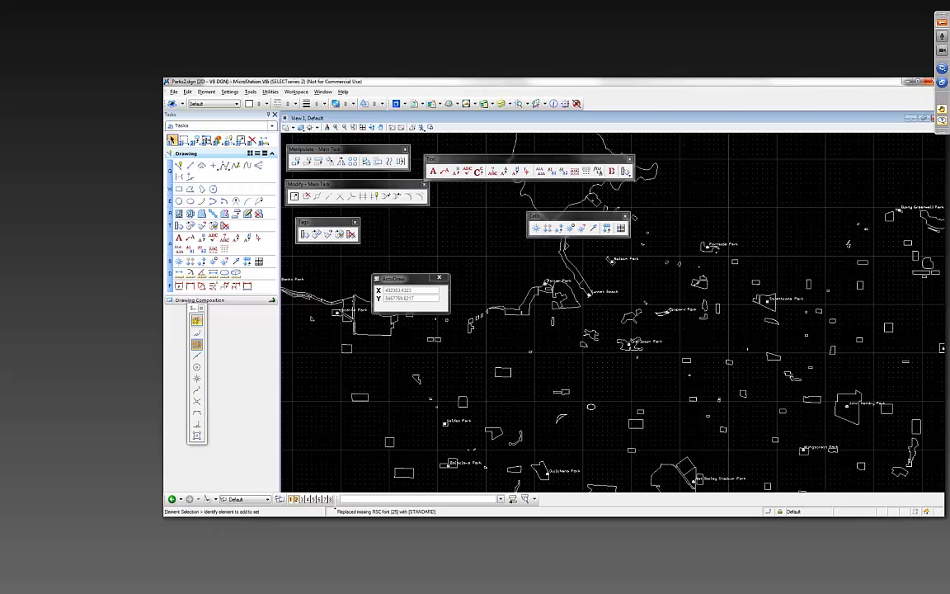
- Close MicroStation and the parks workspace in FME Workbench without saving the changes
{"action": "left_click", "coordinate": [928, 80]}
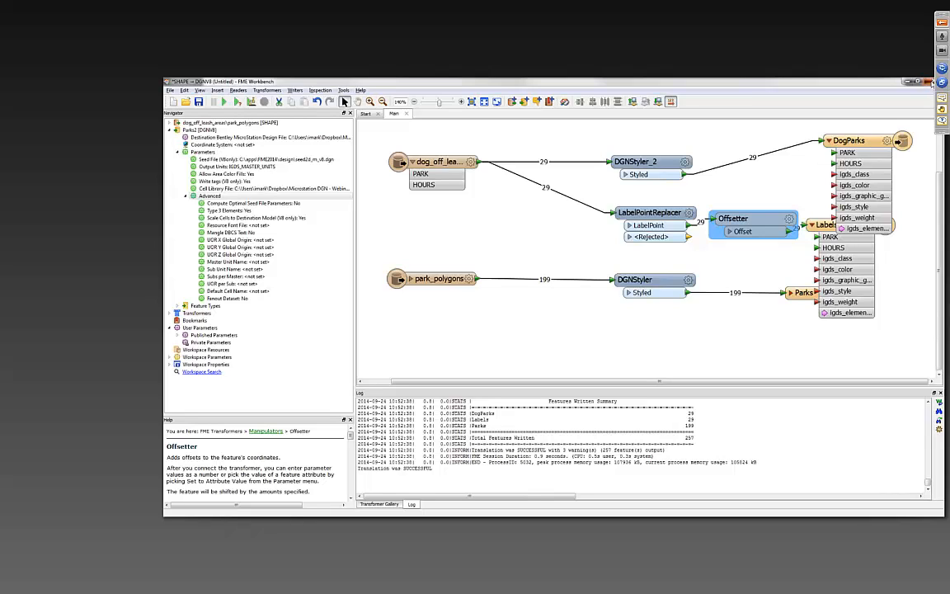
{"action": "left_click", "coordinate": [928, 81]}
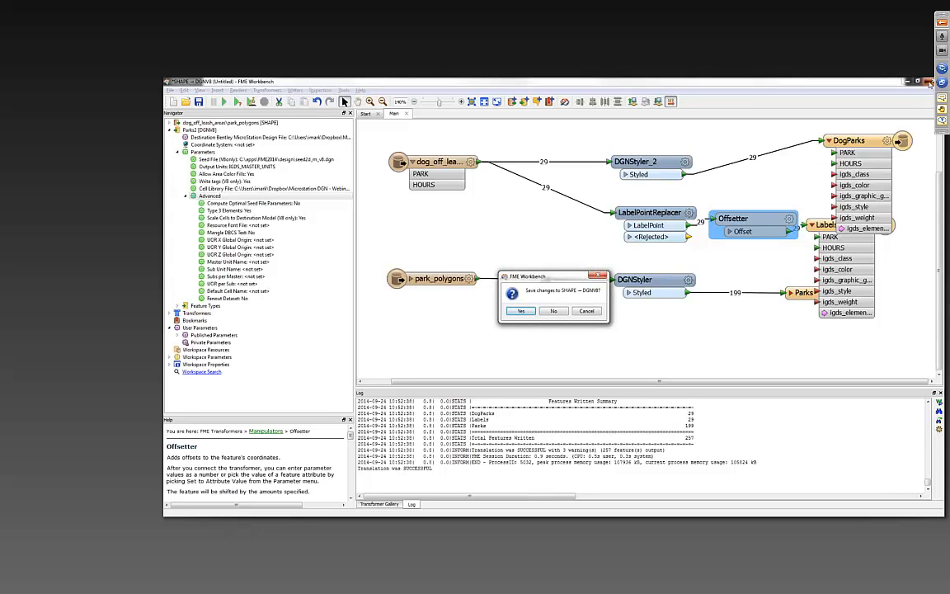
{"action": "left_click", "coordinate": [552, 312]}
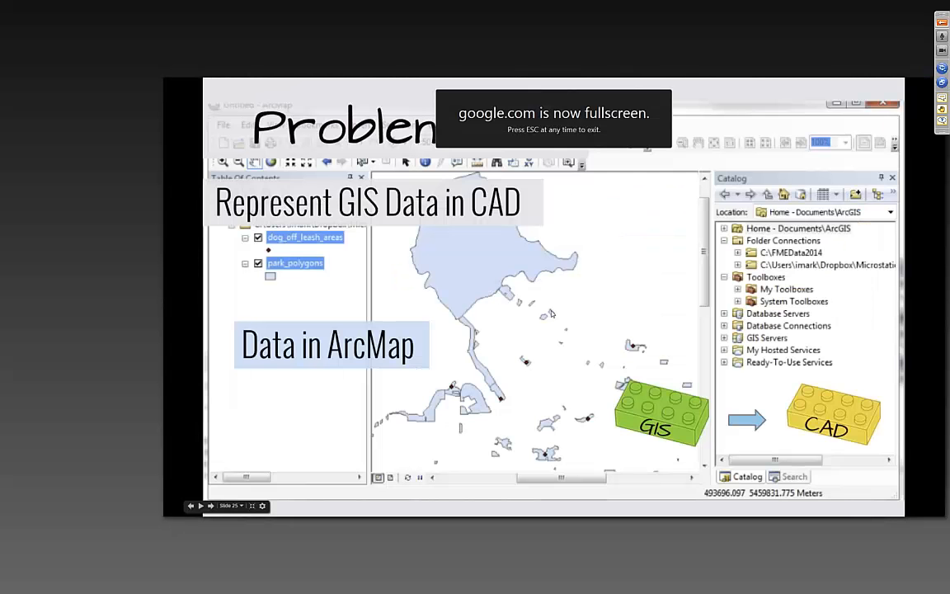
{"action": "left_click", "coordinate": [545, 313]}
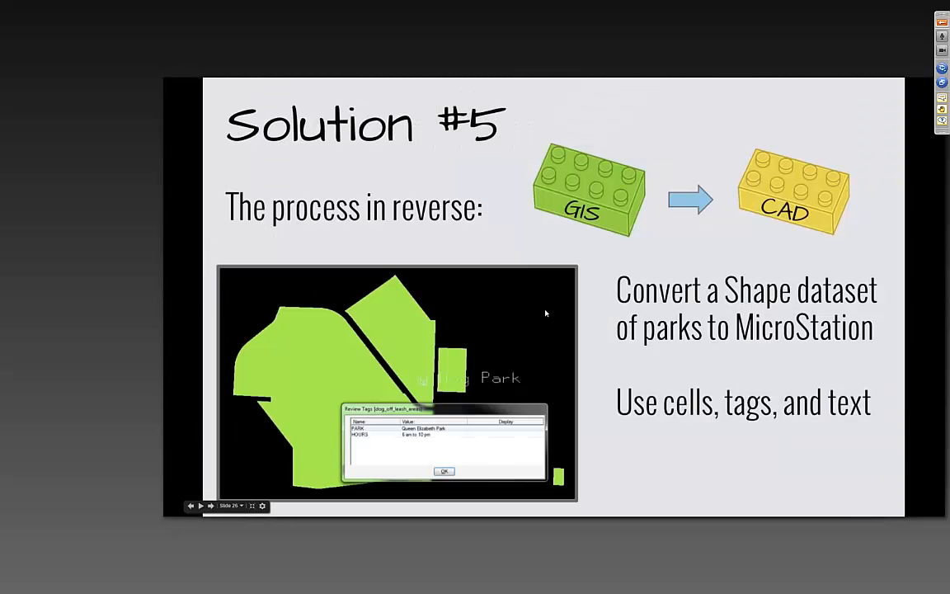
{"action": "left_click", "coordinate": [545, 314]}
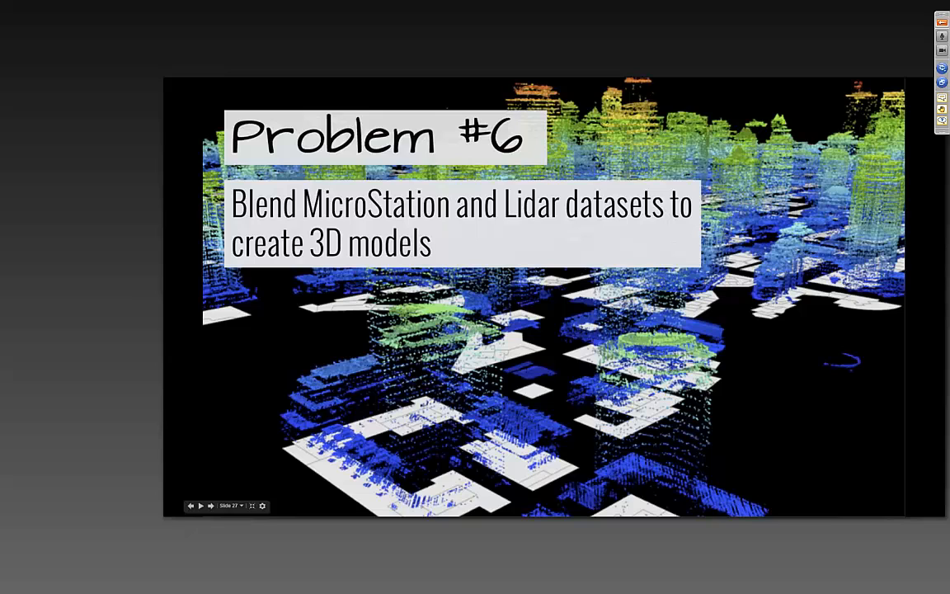
- Switch to the BuildingExtruder workspace in FME Workbench and run its translation
{"action": "key", "text": "alt+Tab"}
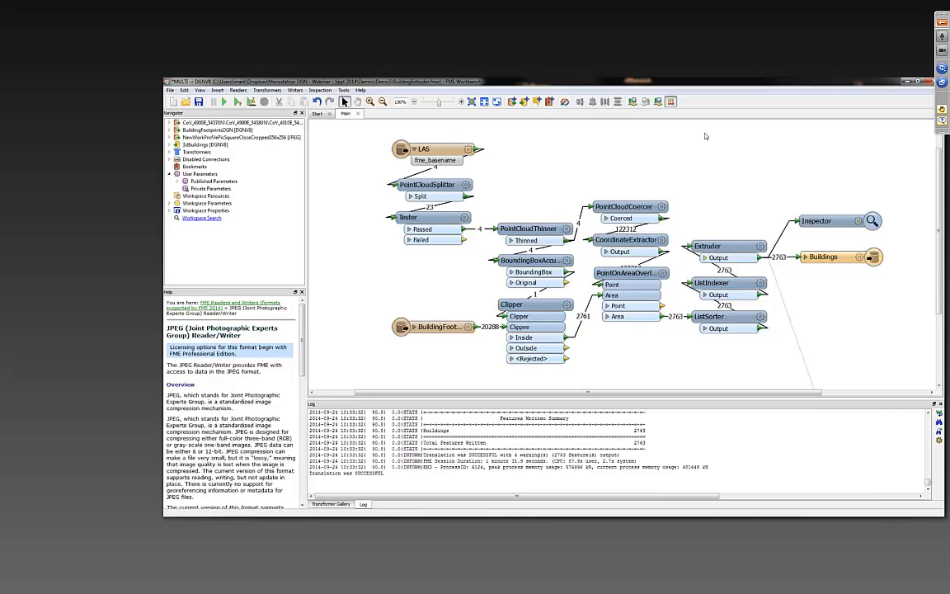
{"action": "left_click", "coordinate": [224, 103]}
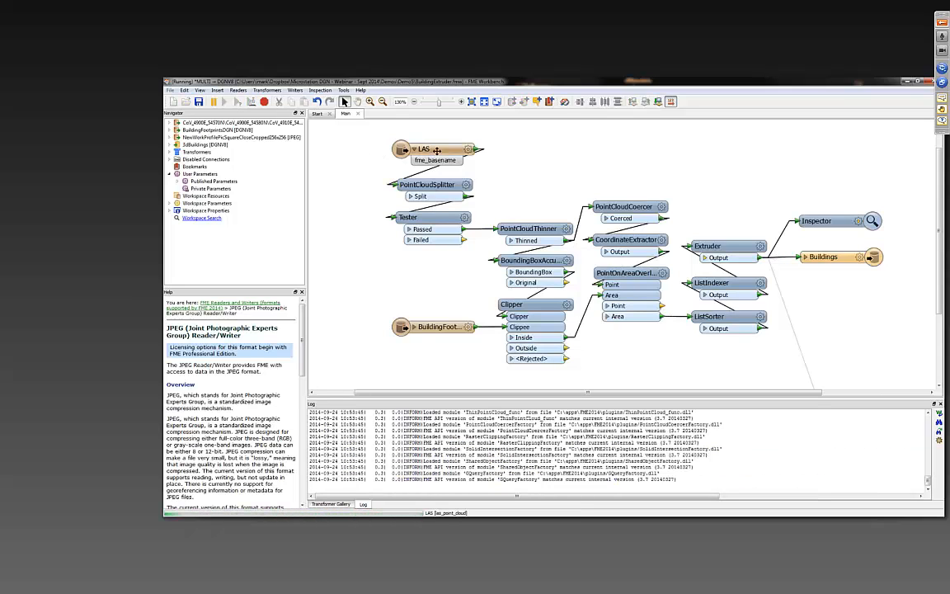
- Review the point cloud branch: the LAS reader, the PointCloudSplitter's parameters, the Tester and the PointCloudThinner
{"action": "left_click_drag", "start_coordinate": [436, 150], "coordinate": [437, 149]}
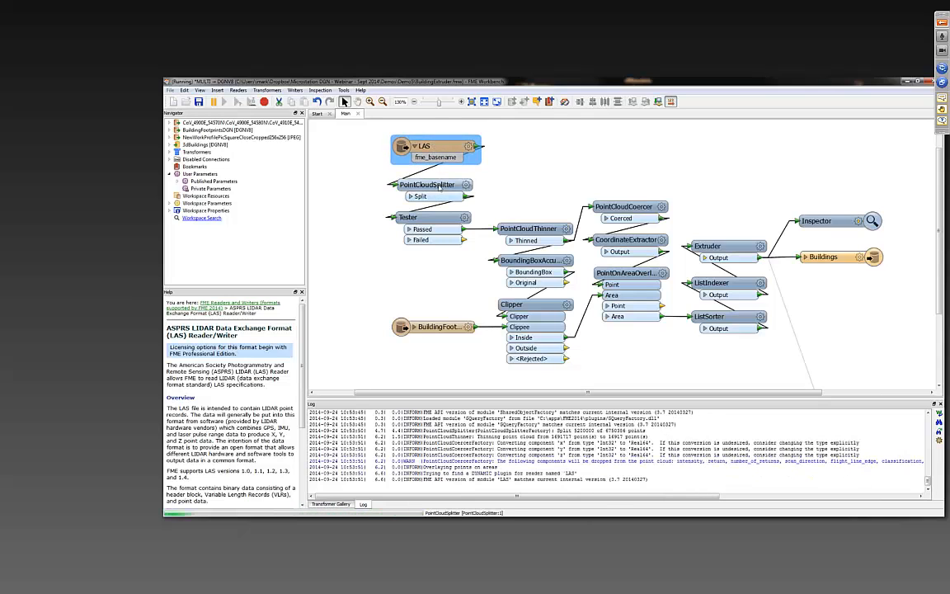
{"action": "left_click", "coordinate": [436, 186]}
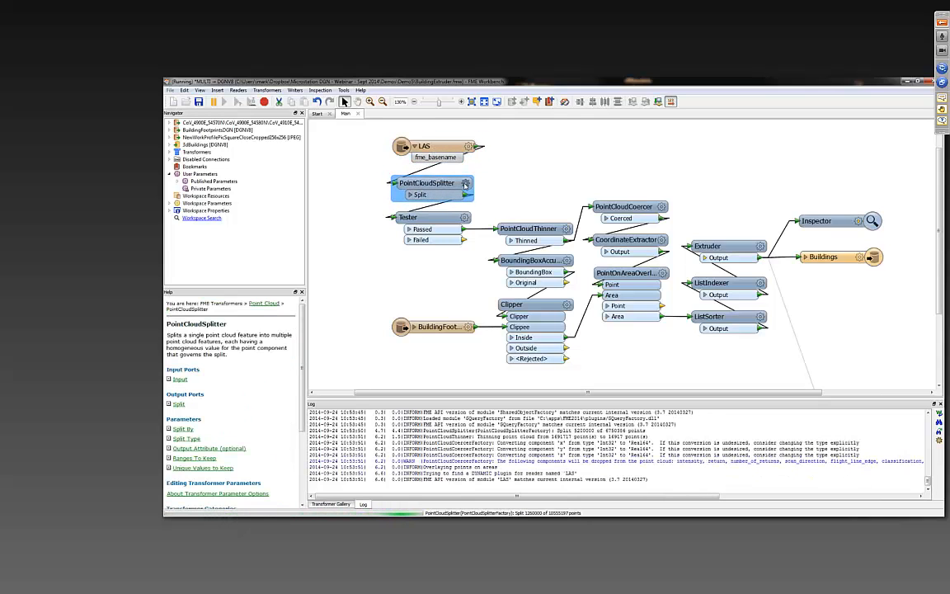
{"action": "left_click", "coordinate": [465, 185]}
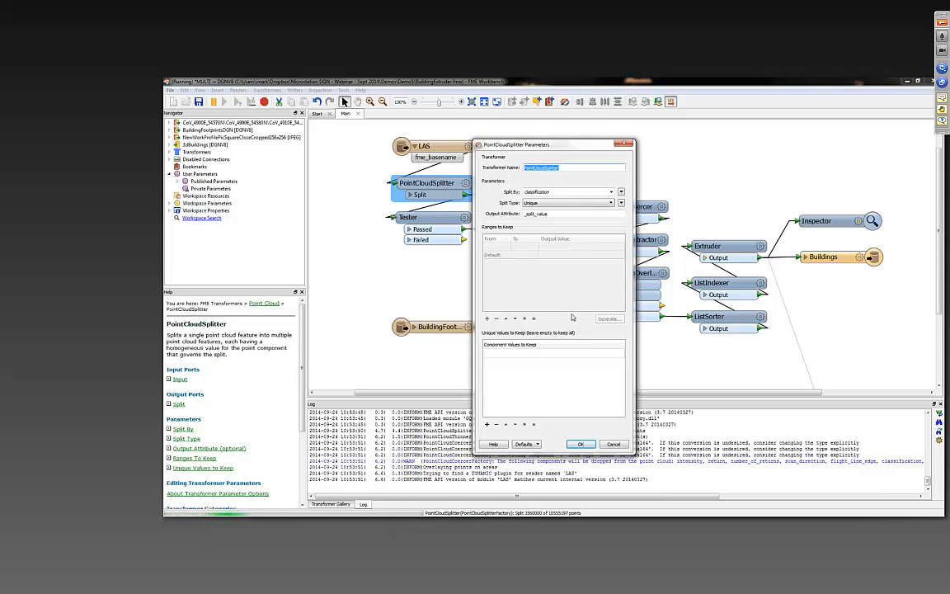
{"action": "left_click", "coordinate": [613, 444]}
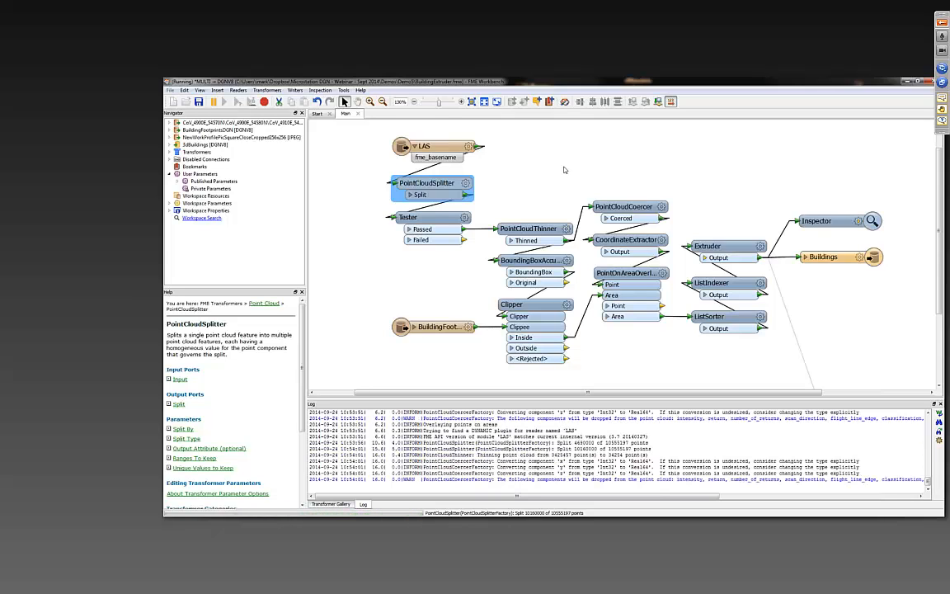
{"action": "left_click", "coordinate": [421, 218]}
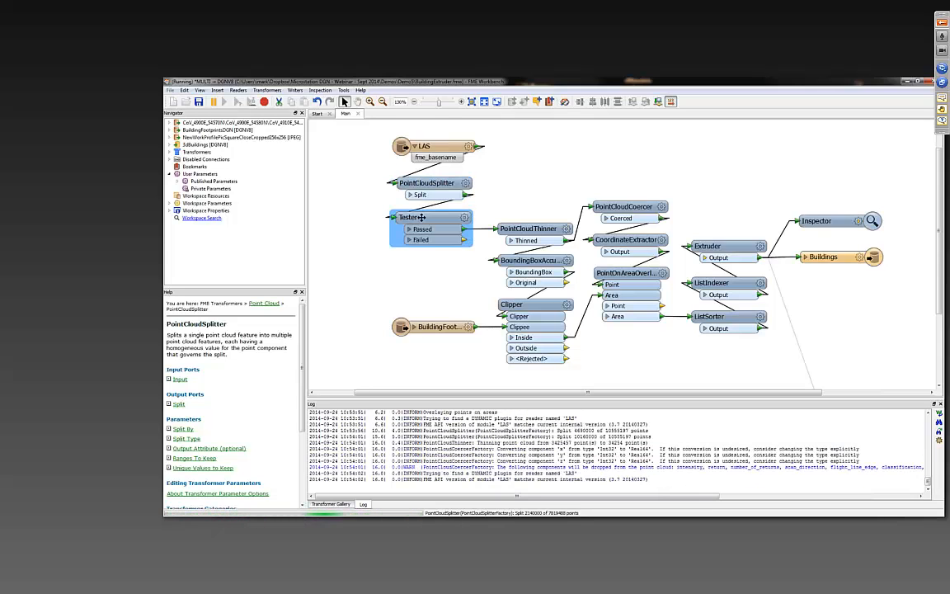
{"action": "left_click_drag", "start_coordinate": [421, 218], "coordinate": [422, 218]}
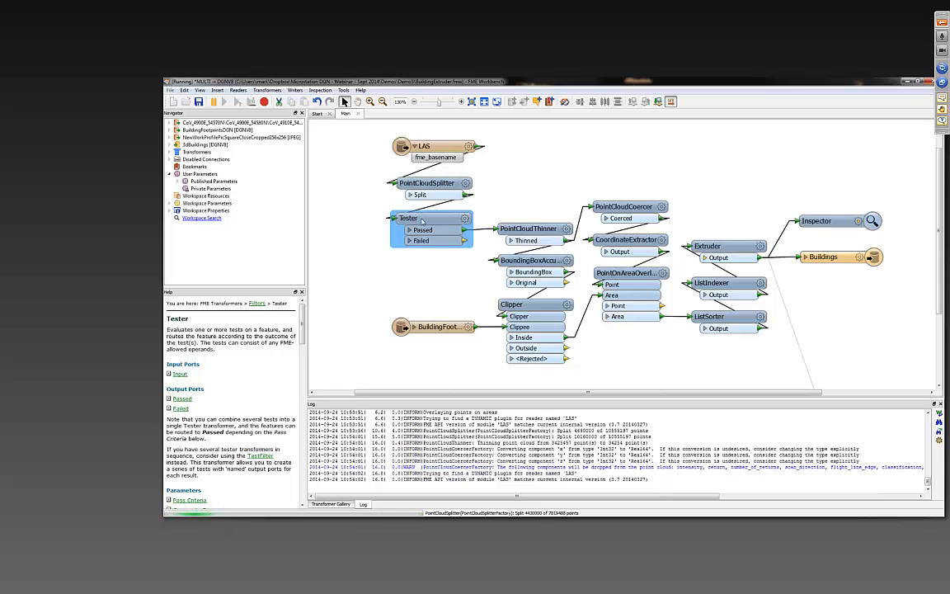
{"action": "left_click_drag", "start_coordinate": [544, 230], "coordinate": [544, 229]}
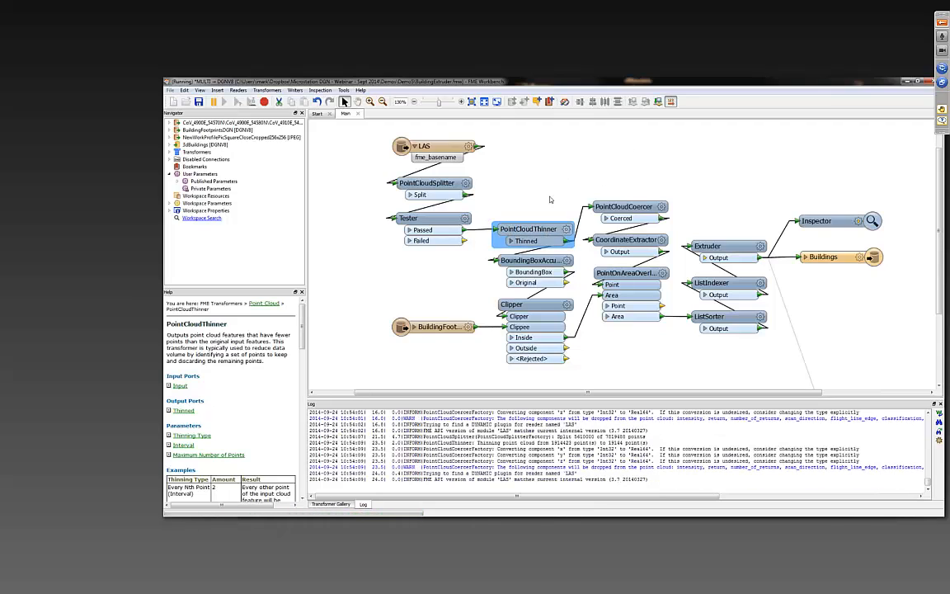
- Review the building branch from the BuildingFootprints reader through PointOnAreaOverlayer, ListIndexer and Extruder to the Inspector
{"action": "left_click", "coordinate": [437, 328]}
{"action": "mouse_move", "coordinate": [437, 327]}
{"action": "left_mouse_down"}
{"action": "mouse_move", "coordinate": [410, 327]}
{"action": "mouse_move", "coordinate": [430, 326]}
{"action": "left_mouse_up"}
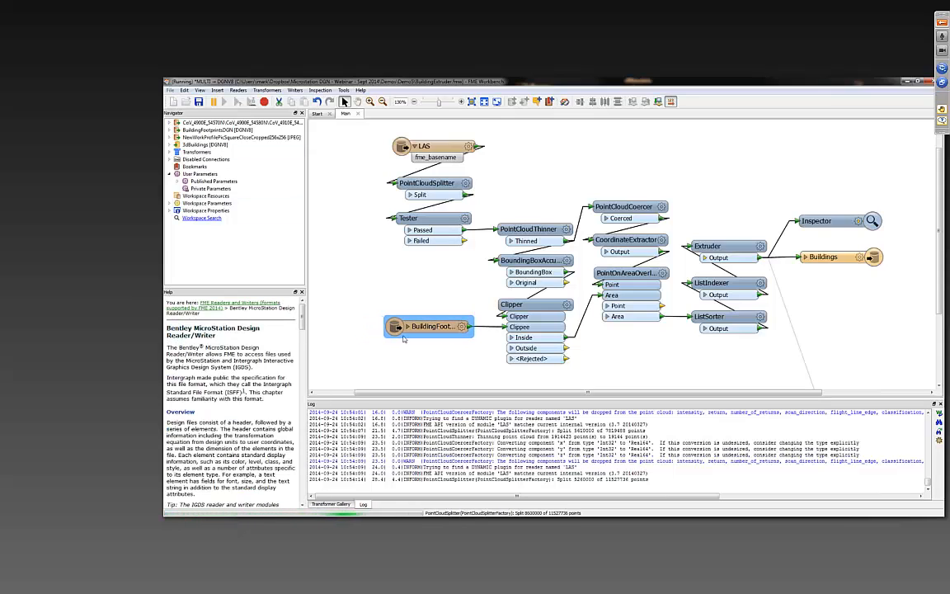
{"action": "mouse_move", "coordinate": [431, 327]}
{"action": "left_mouse_down"}
{"action": "mouse_move", "coordinate": [407, 326]}
{"action": "mouse_move", "coordinate": [421, 328]}
{"action": "left_mouse_up"}
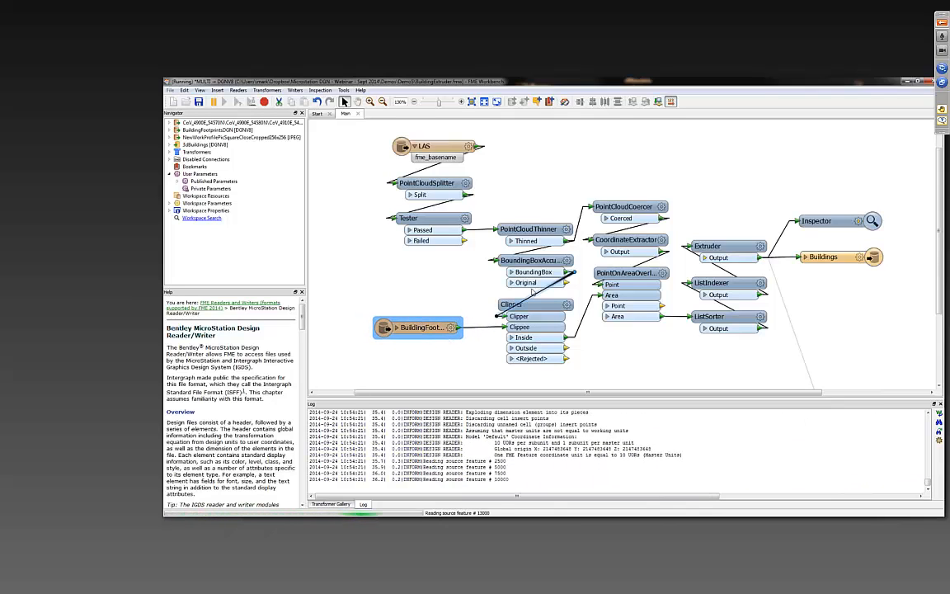
{"action": "left_click_drag", "start_coordinate": [632, 274], "coordinate": [632, 278]}
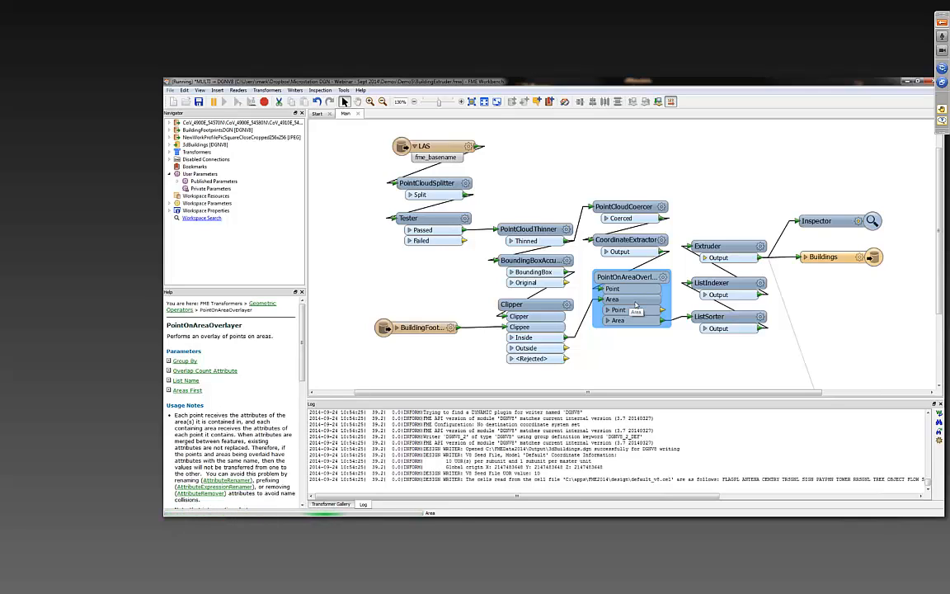
{"action": "left_click", "coordinate": [733, 285]}
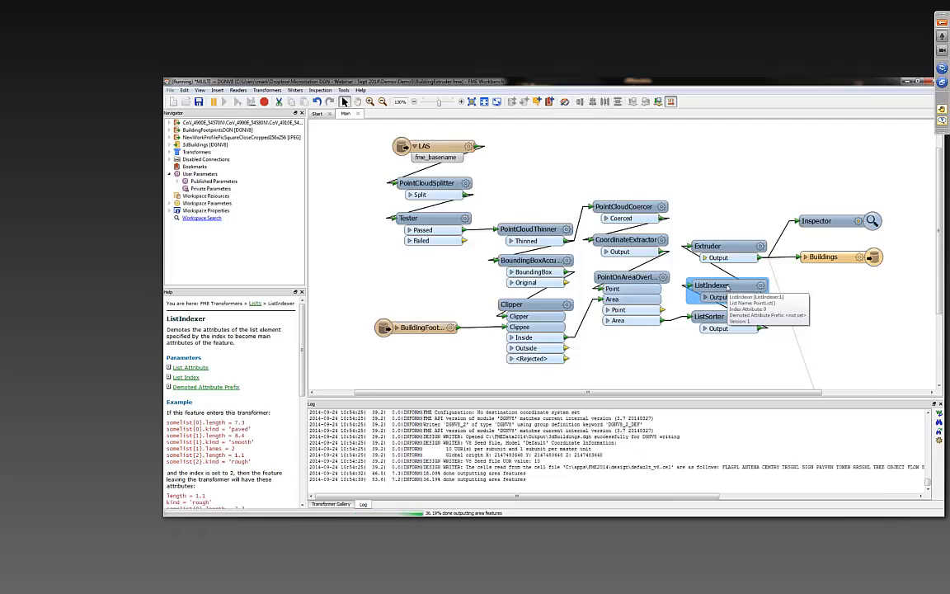
{"action": "left_click", "coordinate": [728, 246]}
{"action": "left_click_drag", "start_coordinate": [728, 246], "coordinate": [728, 251]}
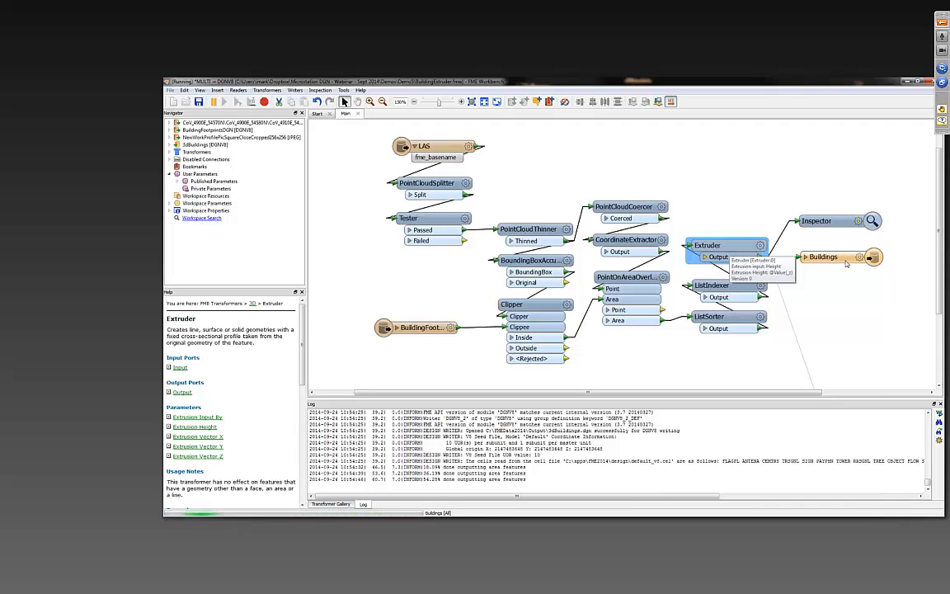
{"action": "left_click", "coordinate": [818, 220]}
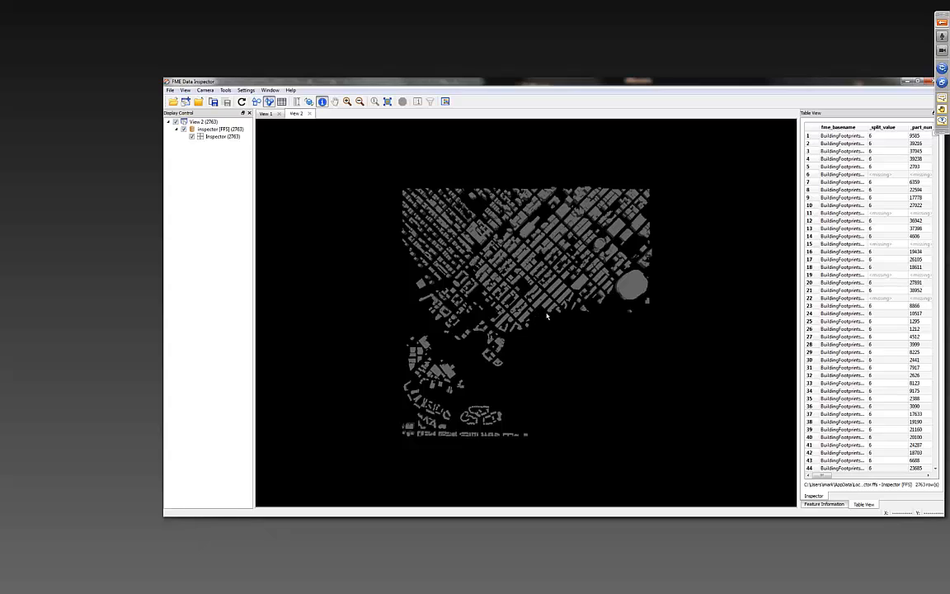
- Examine the extruded 3D buildings in FME Data Inspector from a tilted perspective and close up
{"action": "left_click_drag", "start_coordinate": [543, 263], "coordinate": [493, 358]}
{"action": "left_click_drag", "start_coordinate": [485, 307], "coordinate": [545, 302]}
{"action": "scroll", "coordinate": [545, 304], "scroll_direction": "up", "scroll_amount": 2}
{"action": "scroll", "coordinate": [508, 303], "scroll_direction": "up", "scroll_amount": 4}
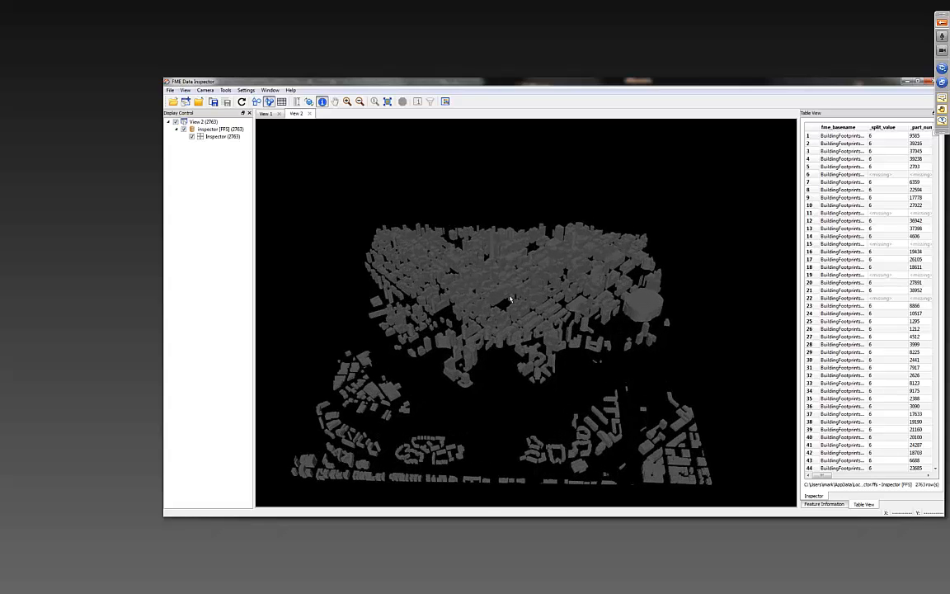
{"action": "scroll", "coordinate": [498, 310], "scroll_direction": "up", "scroll_amount": 5}
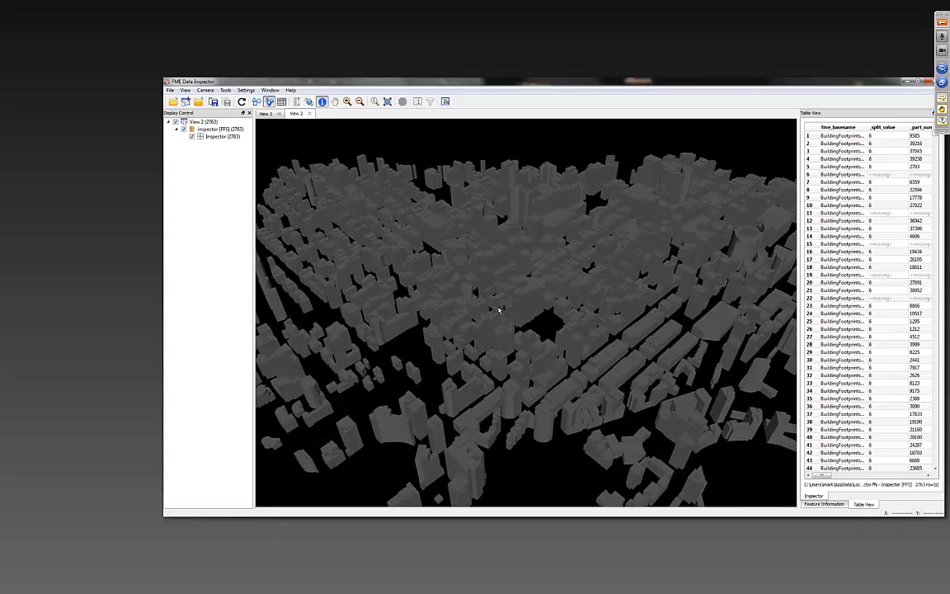
{"action": "scroll", "coordinate": [498, 310], "scroll_direction": "up", "scroll_amount": 3}
{"action": "scroll", "coordinate": [498, 310], "scroll_direction": "up", "scroll_amount": 3}
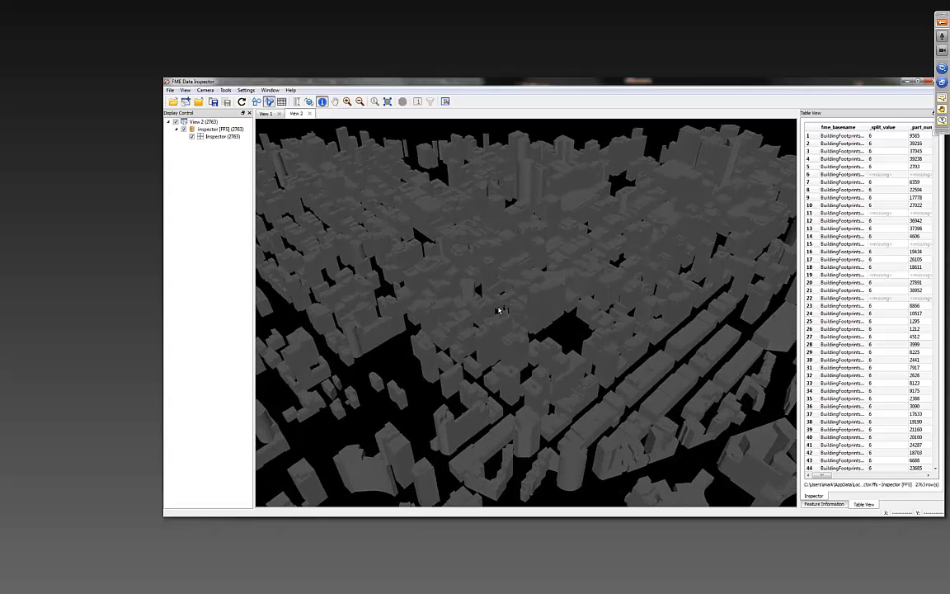
- Leave the Data Inspector view and open 3dBuildings.pdf from the Demo5 folder in Adobe Acrobat
{"action": "left_click_drag", "start_coordinate": [571, 353], "coordinate": [529, 334]}
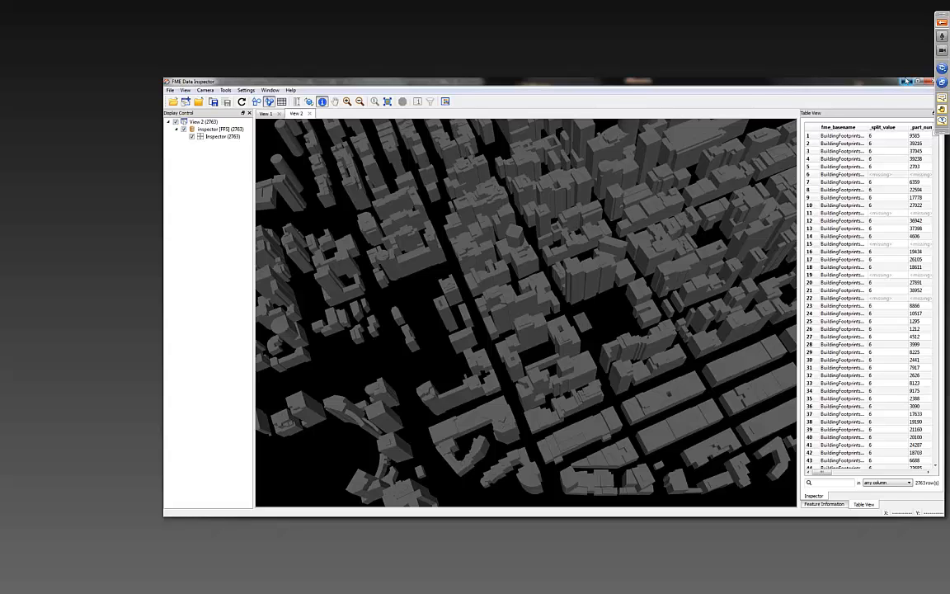
{"action": "left_click", "coordinate": [907, 80]}
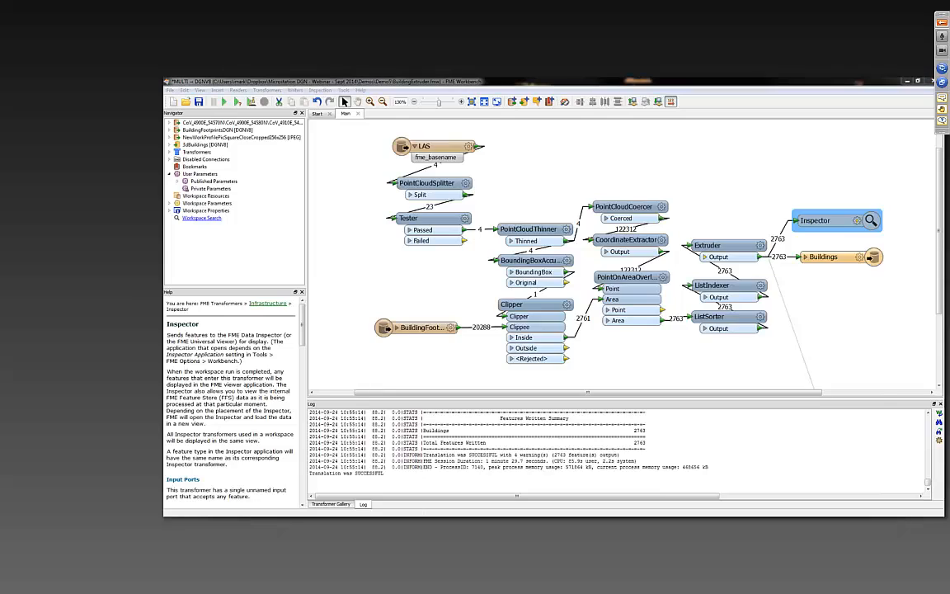
{"action": "key", "text": "alt+Tab"}
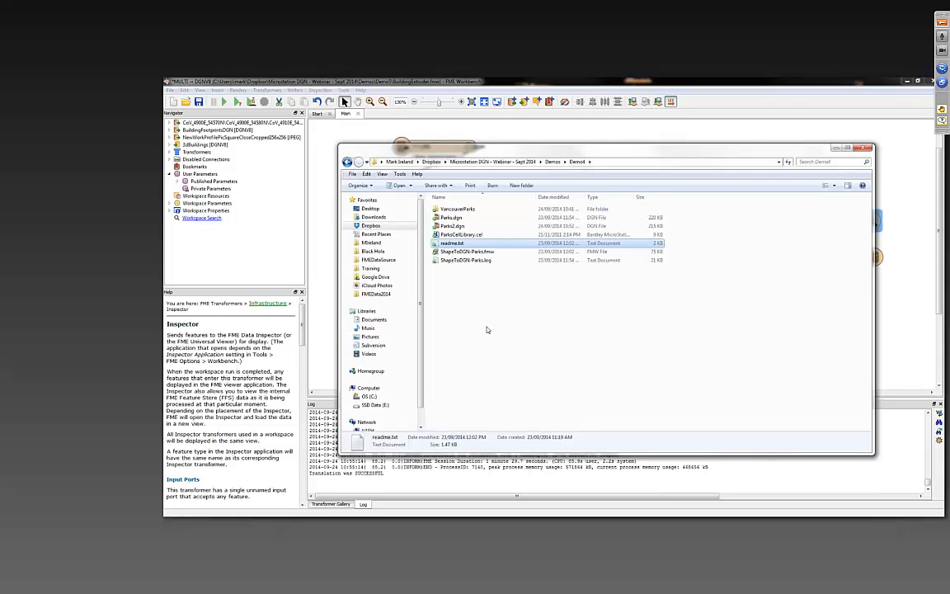
{"action": "left_click", "coordinate": [564, 161]}
{"action": "left_click", "coordinate": [571, 179]}
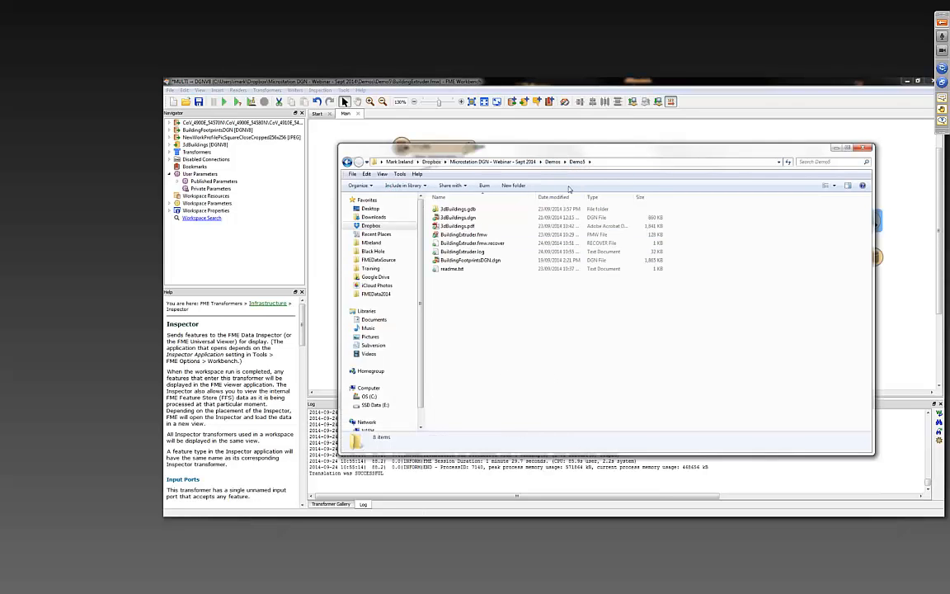
{"action": "left_click", "coordinate": [454, 226]}
{"action": "double_click", "coordinate": [455, 225]}
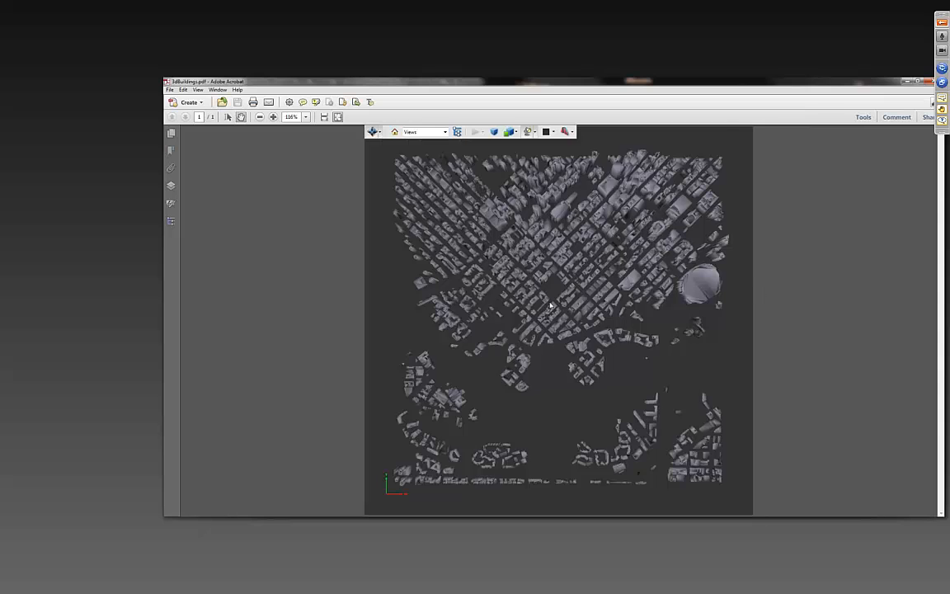
- Examine the 3D buildings model in the PDF from a tilted perspective and from near ground level
{"action": "left_click_drag", "start_coordinate": [550, 294], "coordinate": [555, 206]}
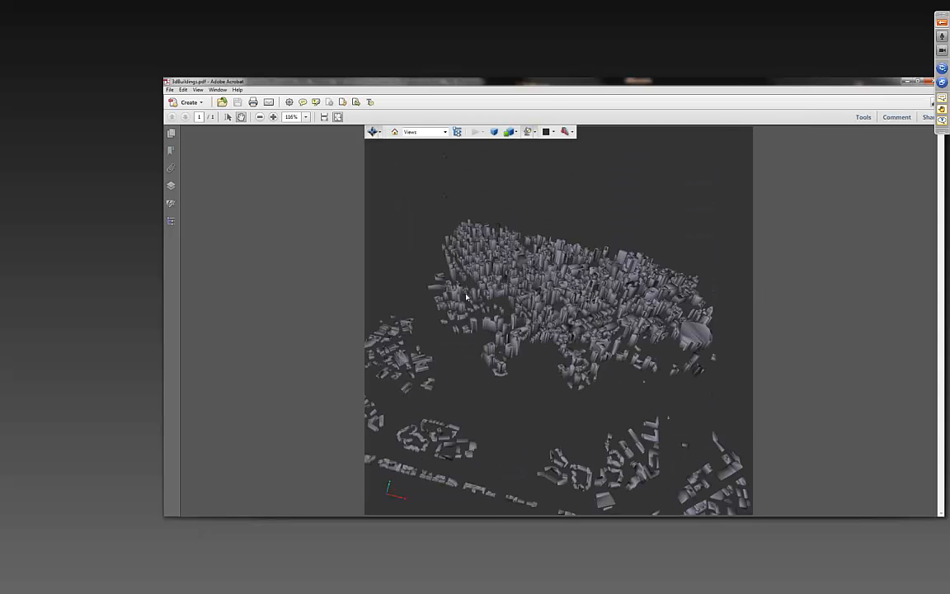
{"action": "left_click_drag", "start_coordinate": [466, 293], "coordinate": [465, 305]}
{"action": "scroll", "coordinate": [536, 298], "scroll_direction": "up", "scroll_amount": 3}
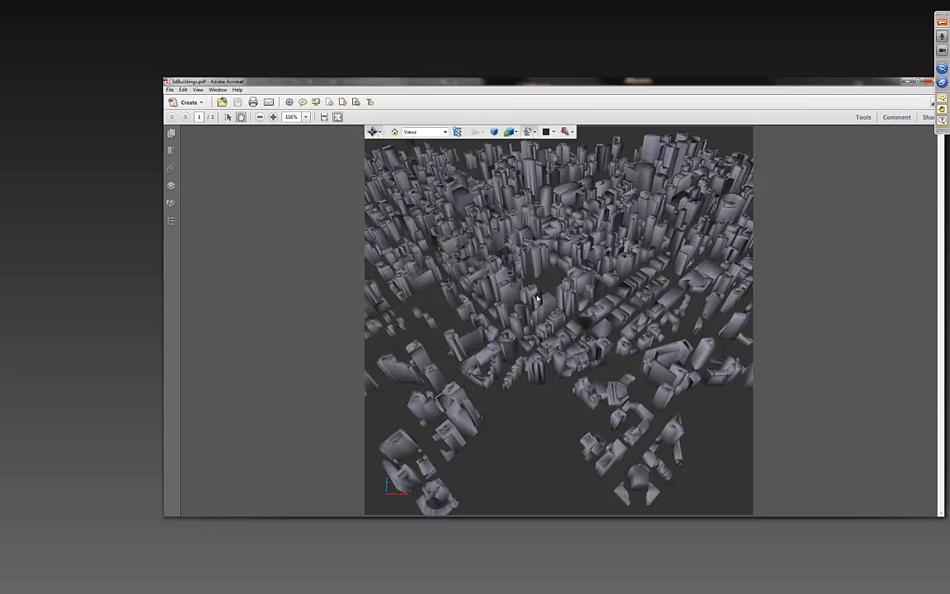
{"action": "left_click_drag", "start_coordinate": [536, 299], "coordinate": [507, 248]}
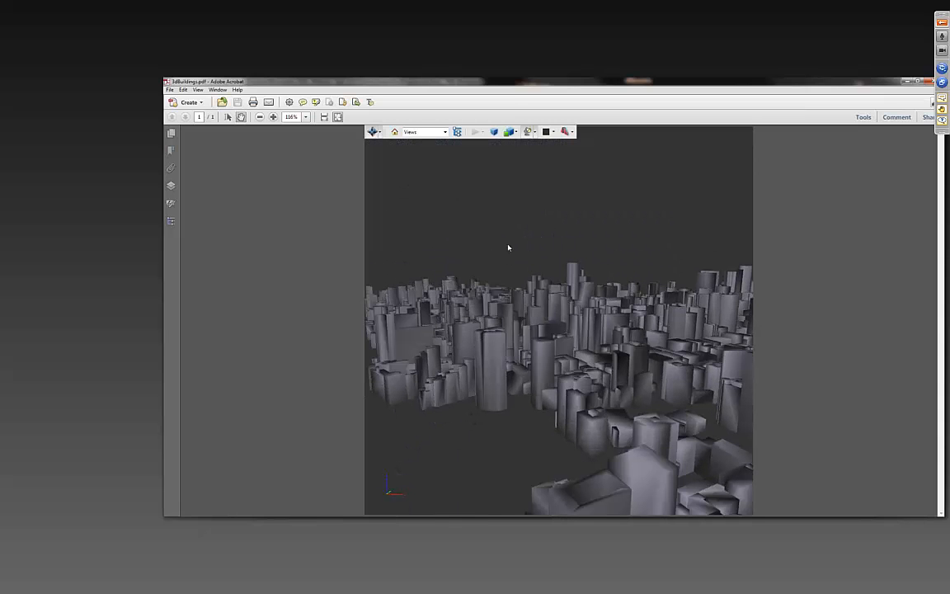
{"action": "mouse_move", "coordinate": [644, 371]}
{"action": "left_mouse_down"}
{"action": "mouse_move", "coordinate": [595, 376]}
{"action": "mouse_move", "coordinate": [642, 339]}
{"action": "mouse_move", "coordinate": [609, 306]}
{"action": "mouse_move", "coordinate": [538, 290]}
{"action": "mouse_move", "coordinate": [515, 335]}
{"action": "mouse_move", "coordinate": [582, 297]}
{"action": "mouse_move", "coordinate": [633, 383]}
{"action": "left_mouse_up"}
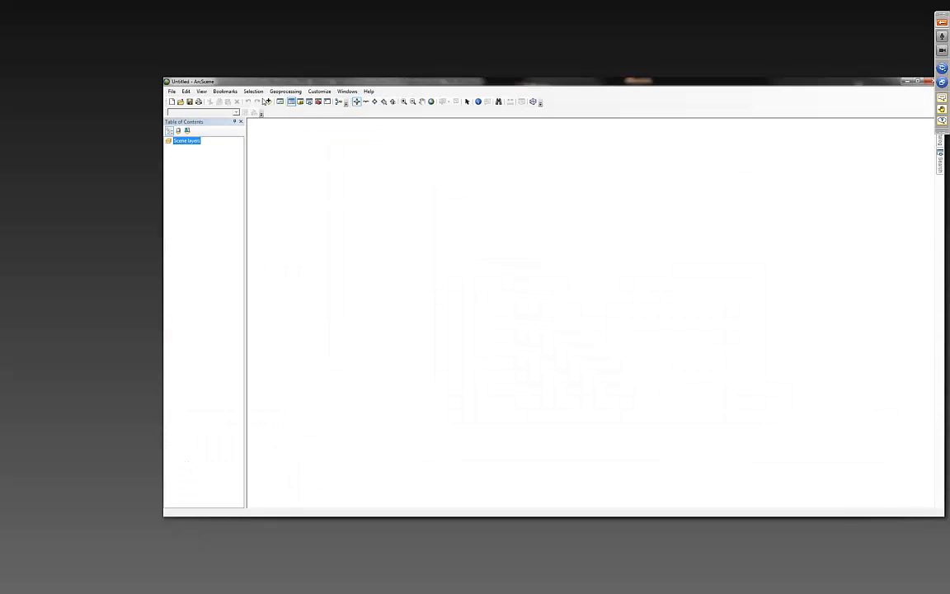
- In ArcScene, add the Buildings layer from 3dBuildings.gdb in the Demo5 folder to the empty scene
{"action": "left_click", "coordinate": [268, 100]}
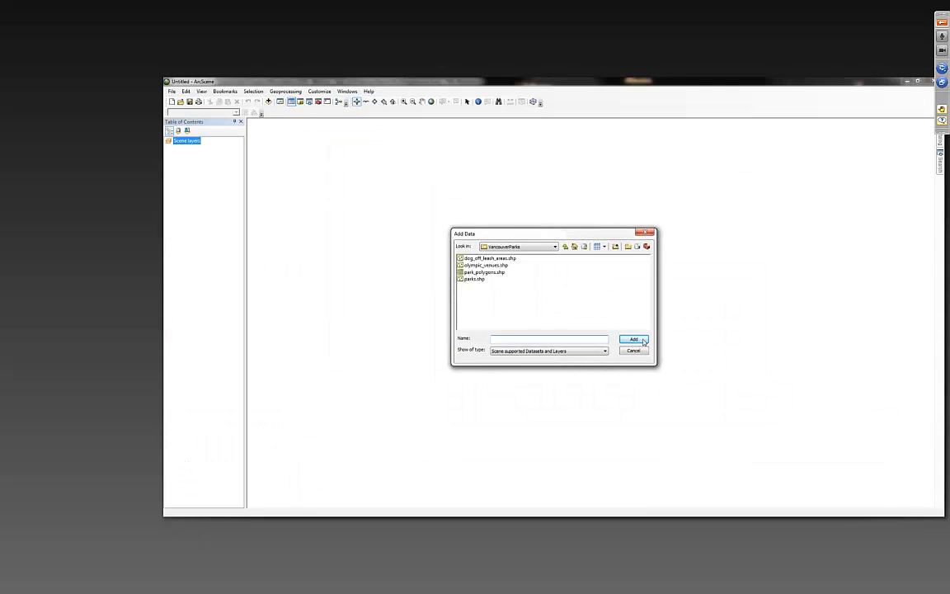
{"action": "left_click", "coordinate": [565, 246]}
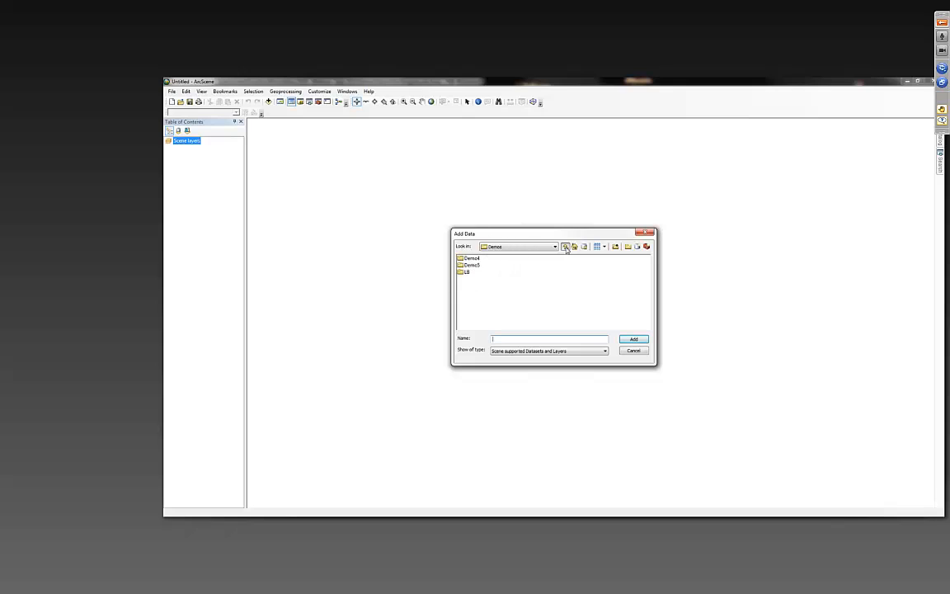
{"action": "double_click", "coordinate": [471, 265]}
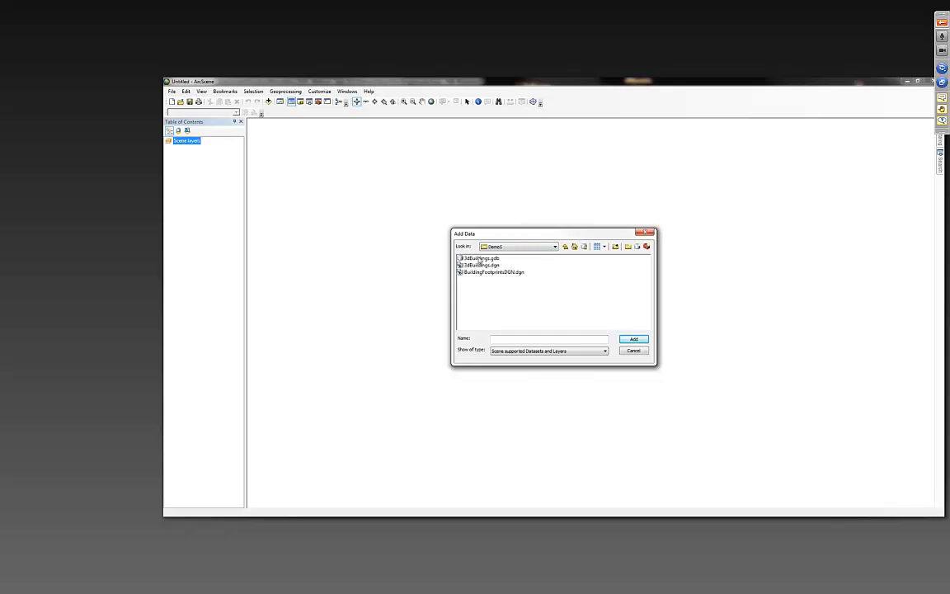
{"action": "double_click", "coordinate": [482, 258]}
{"action": "left_click", "coordinate": [472, 258]}
{"action": "double_click", "coordinate": [472, 258]}
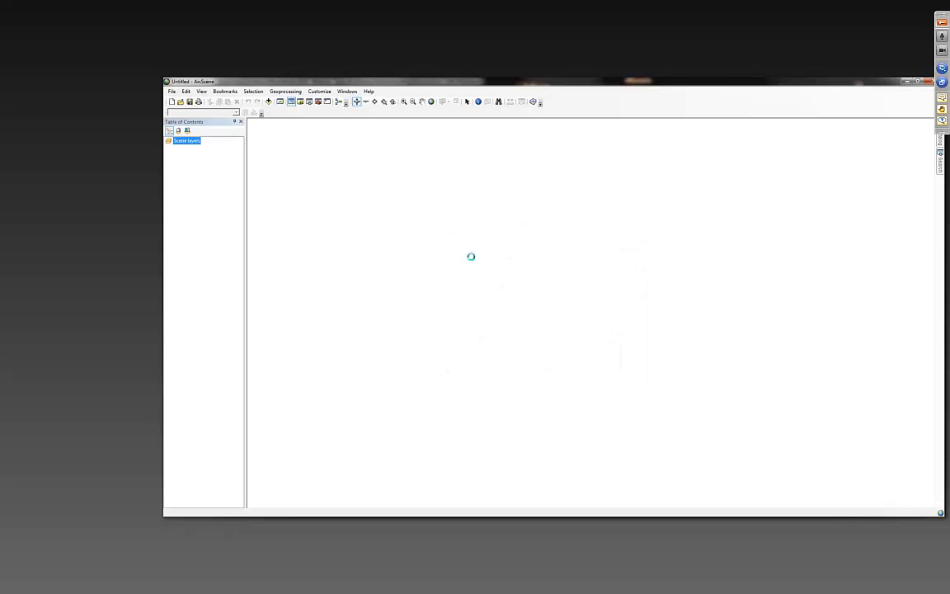
- Examine the geodatabase buildings close up from a tilted perspective and close ArcScene without saving the scene
{"action": "scroll", "coordinate": [554, 318], "scroll_direction": "up", "scroll_amount": 1}
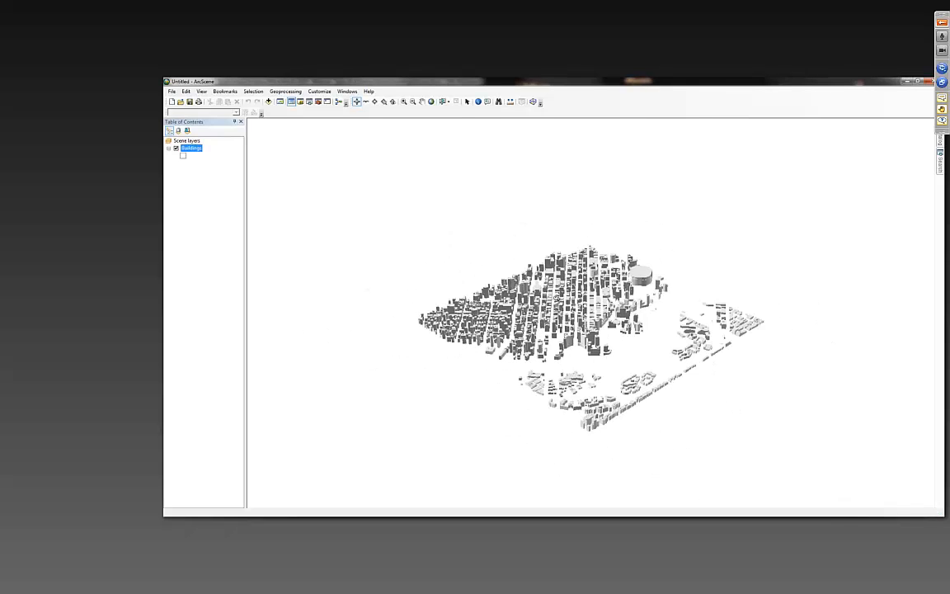
{"action": "scroll", "coordinate": [553, 318], "scroll_direction": "down", "scroll_amount": 10}
{"action": "left_click_drag", "start_coordinate": [543, 427], "coordinate": [556, 388]}
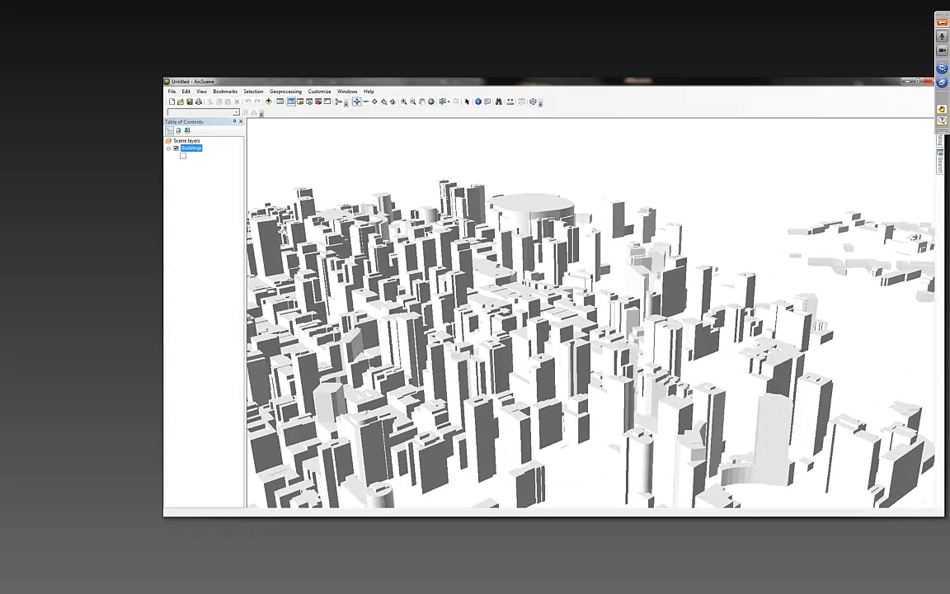
{"action": "left_click", "coordinate": [927, 81]}
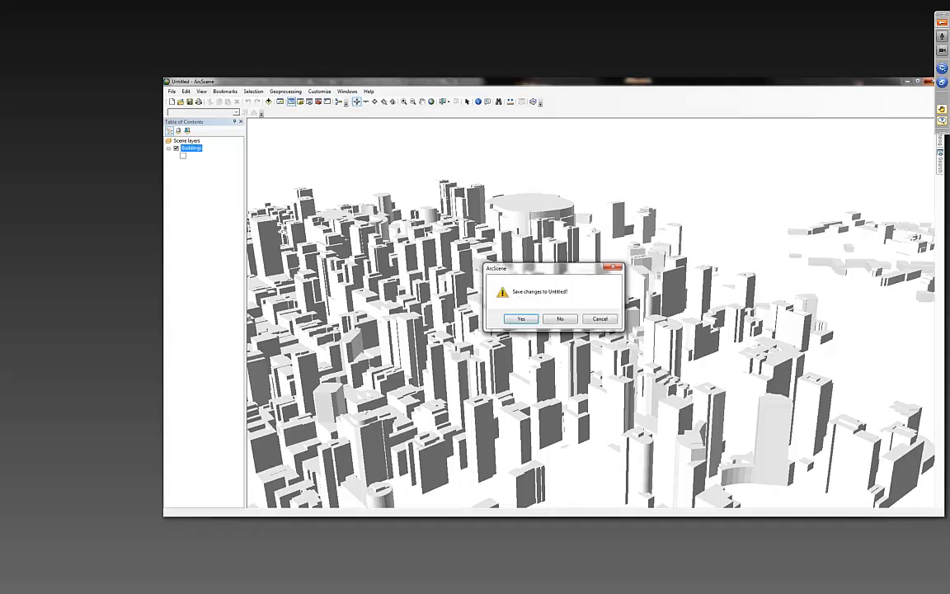
{"action": "left_click", "coordinate": [564, 321]}
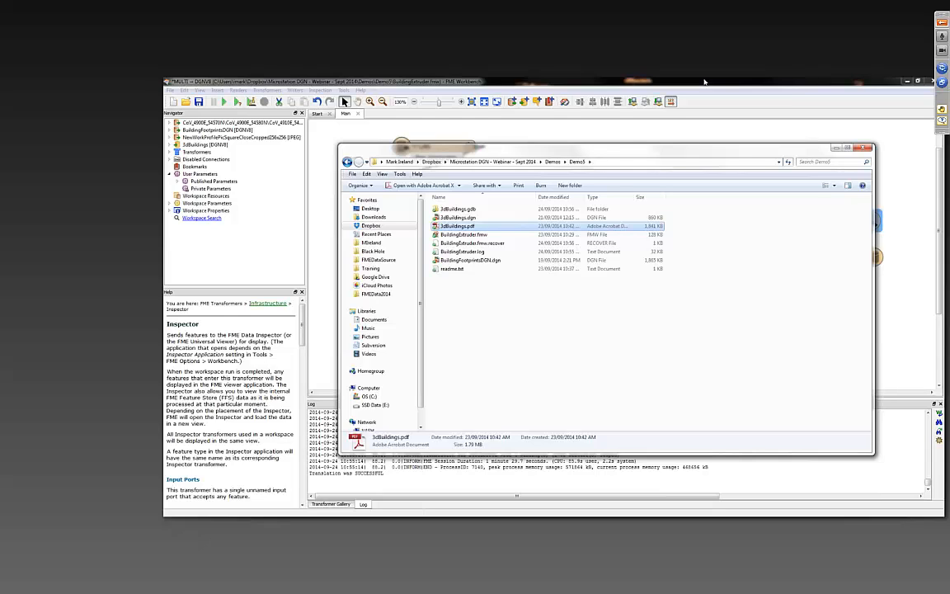
- Switch to FME Workbench and move the JPEG reader, AppearanceSetter and its connected inspector up closer to the Extruder
{"action": "left_click", "coordinate": [705, 82]}
{"action": "scroll", "coordinate": [875, 268], "scroll_direction": "down", "scroll_amount": 1}
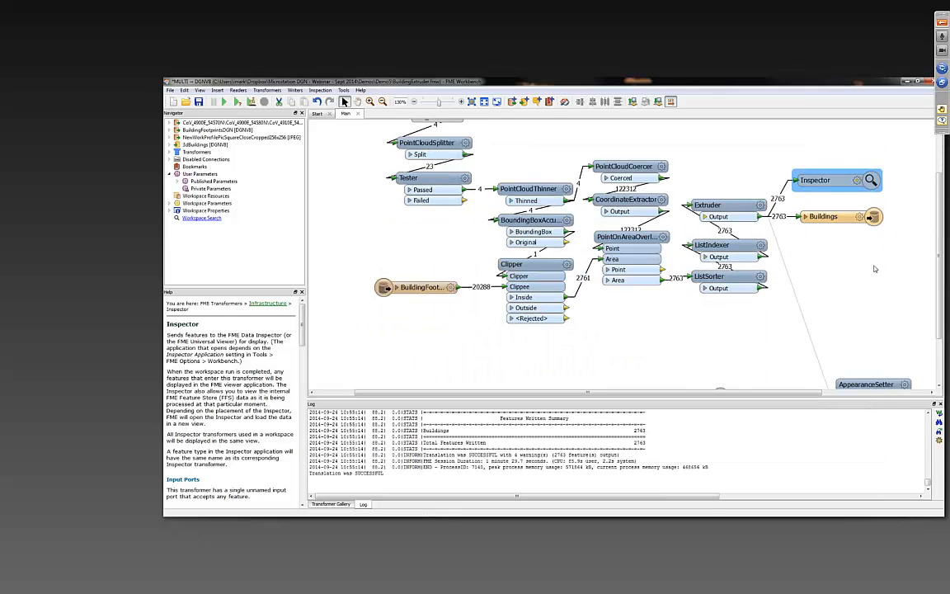
{"action": "scroll", "coordinate": [875, 268], "scroll_direction": "down", "scroll_amount": 2}
{"action": "left_click_drag", "start_coordinate": [666, 286], "coordinate": [933, 361]}
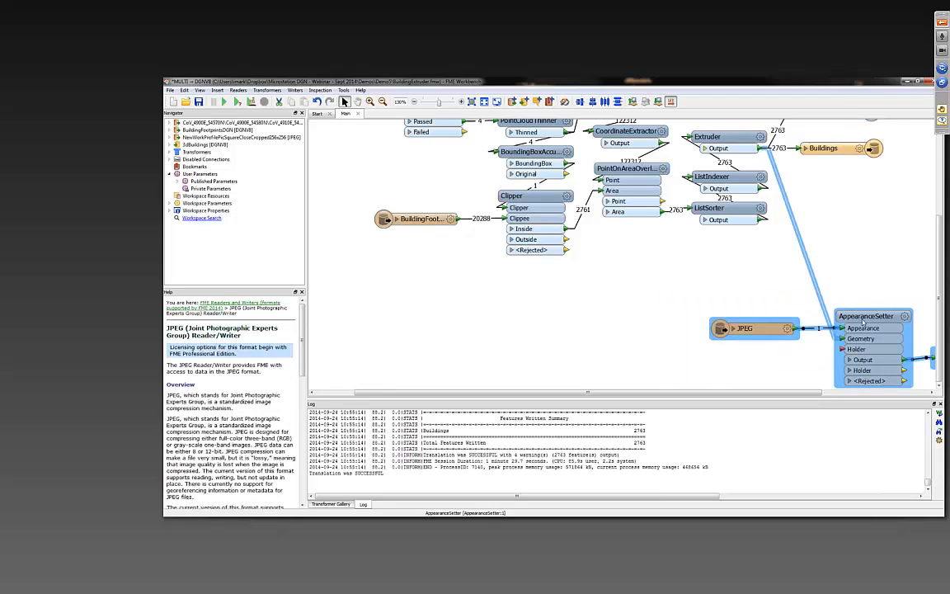
{"action": "left_click_drag", "start_coordinate": [863, 321], "coordinate": [828, 243]}
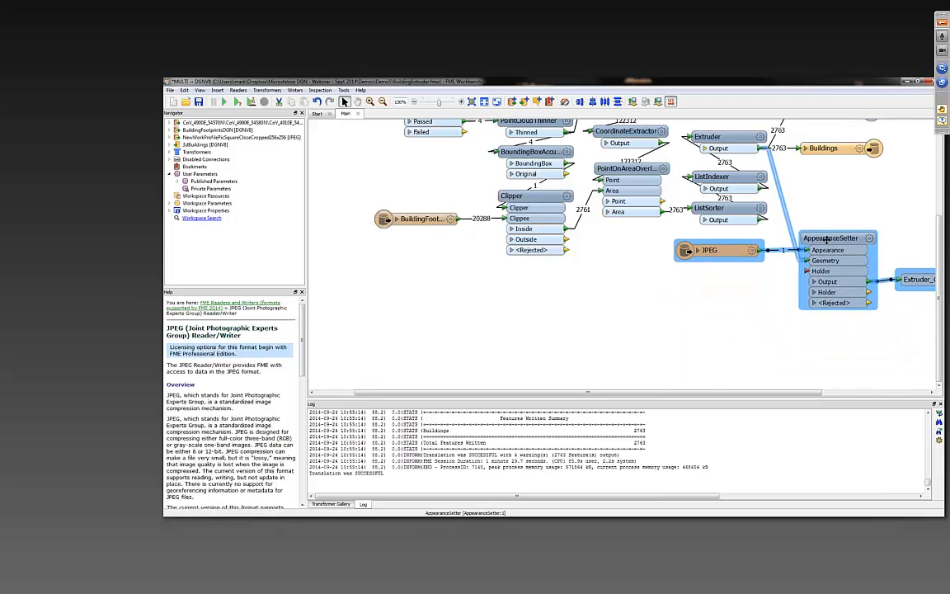
{"action": "left_click", "coordinate": [839, 363]}
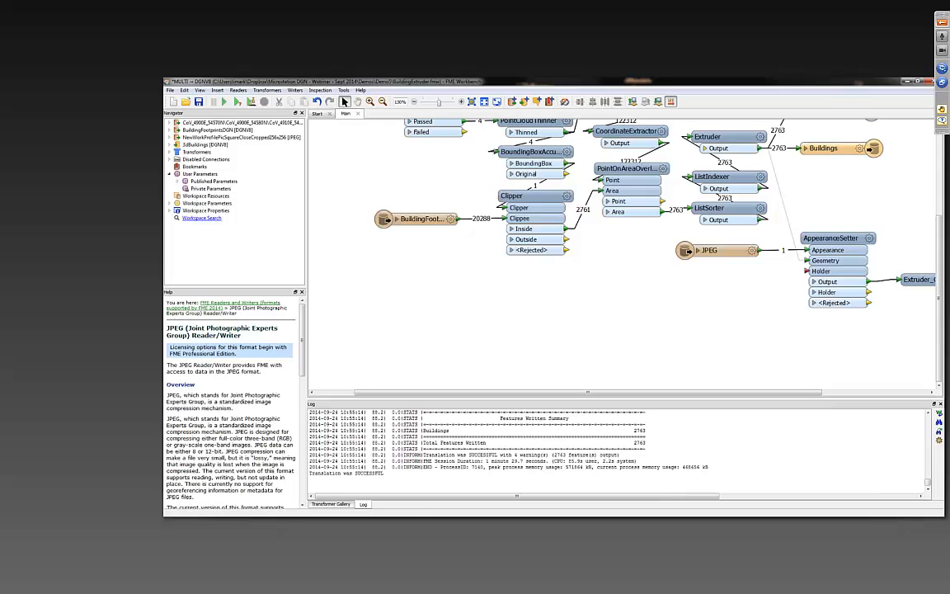
{"action": "left_click_drag", "start_coordinate": [714, 257], "coordinate": [694, 257]}
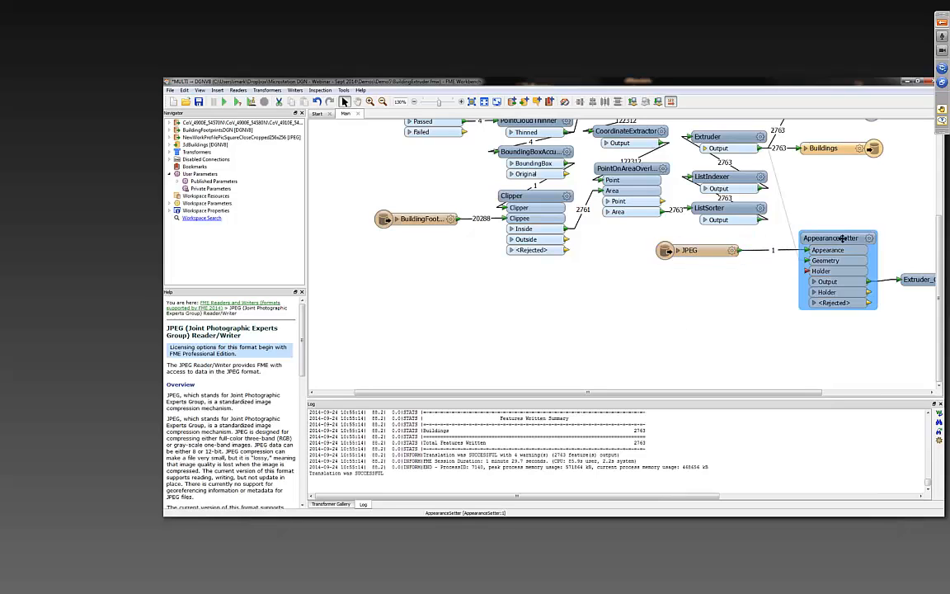
{"action": "left_click_drag", "start_coordinate": [843, 239], "coordinate": [847, 238]}
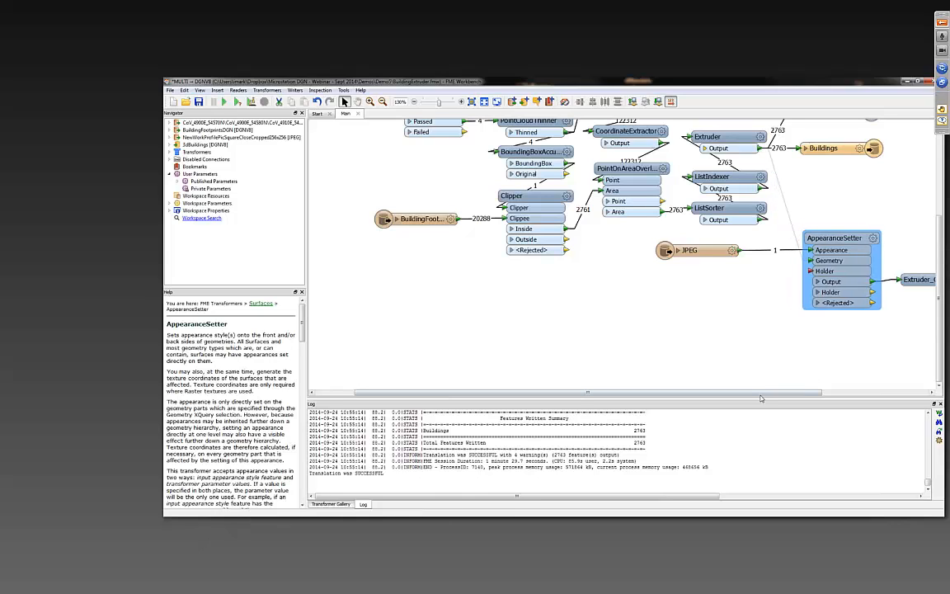
- Review the AppearanceSetter's output inspector and examine the JPEG-textured Extruder_Output buildings in FME Data Inspector
{"action": "left_click_drag", "start_coordinate": [767, 395], "coordinate": [847, 394]}
{"action": "left_click", "coordinate": [829, 281]}
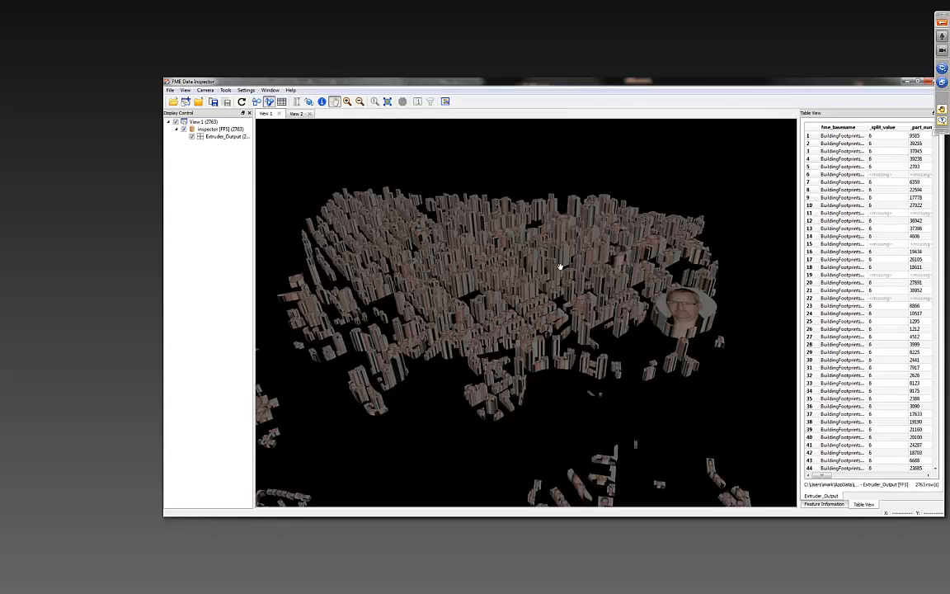
{"action": "left_click_drag", "start_coordinate": [540, 298], "coordinate": [521, 303]}
{"action": "scroll", "coordinate": [671, 348], "scroll_direction": "up", "scroll_amount": 3}
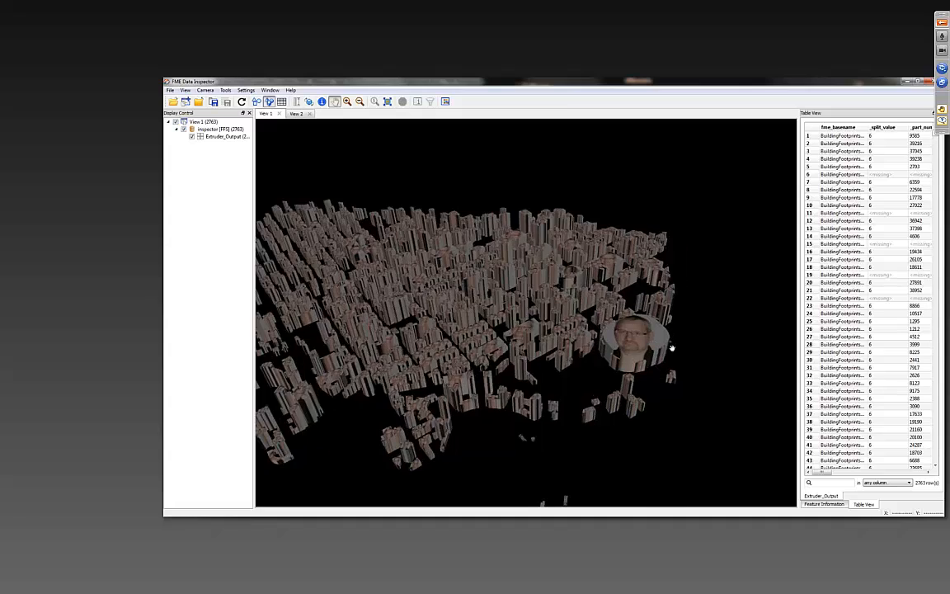
{"action": "scroll", "coordinate": [515, 300], "scroll_direction": "up", "scroll_amount": 2}
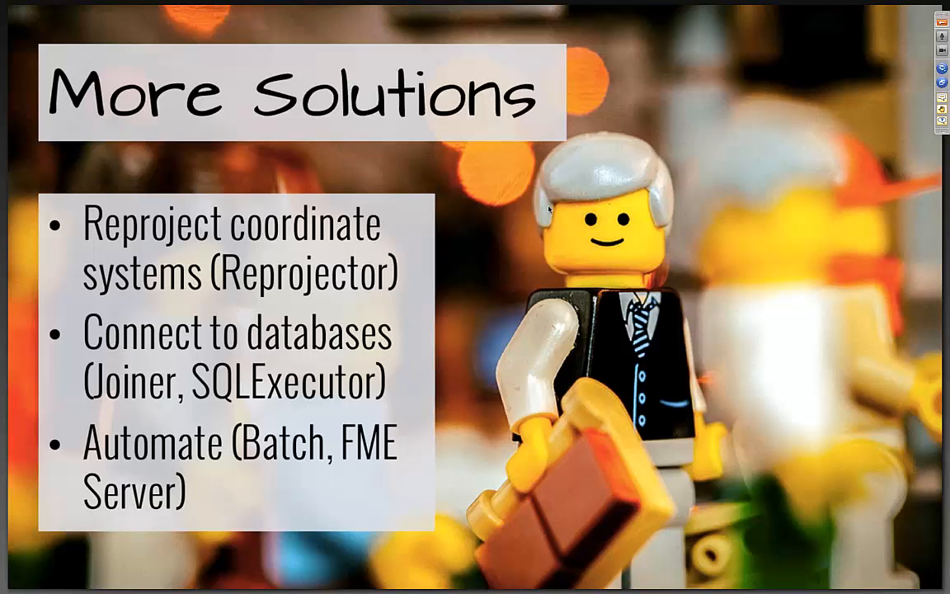
{"action": "key", "text": "ctrl+Left"}
{"action": "key", "text": "ctrl+Right"}
{"action": "key", "text": "Right"}
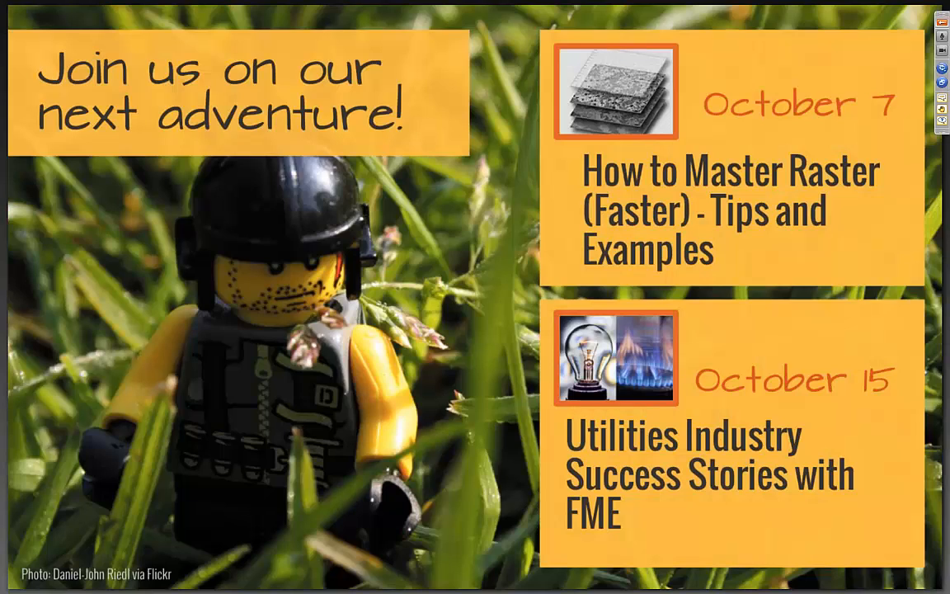